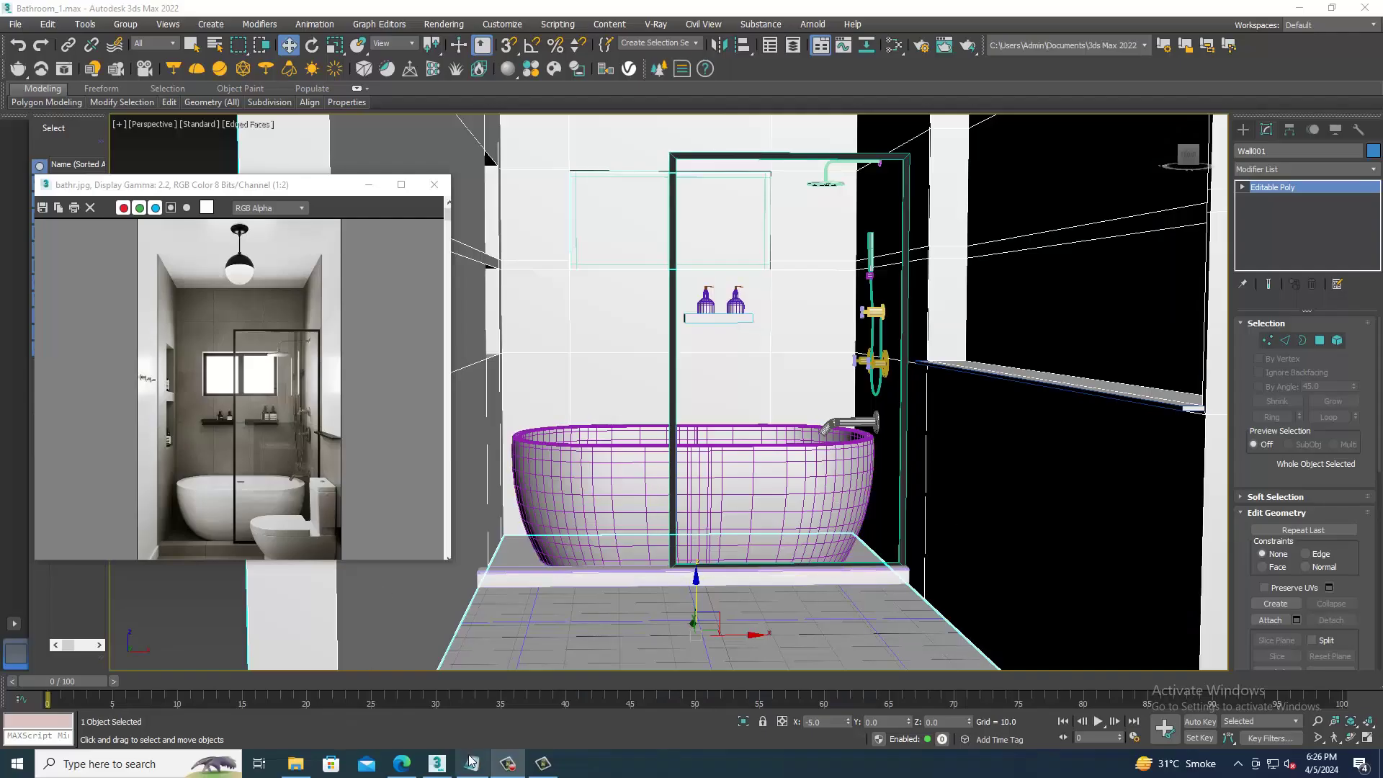
# - Glance at the tutorial notes in Notepad, minimize them, and shift the bathtub scene view
pyautogui.click(471, 762)
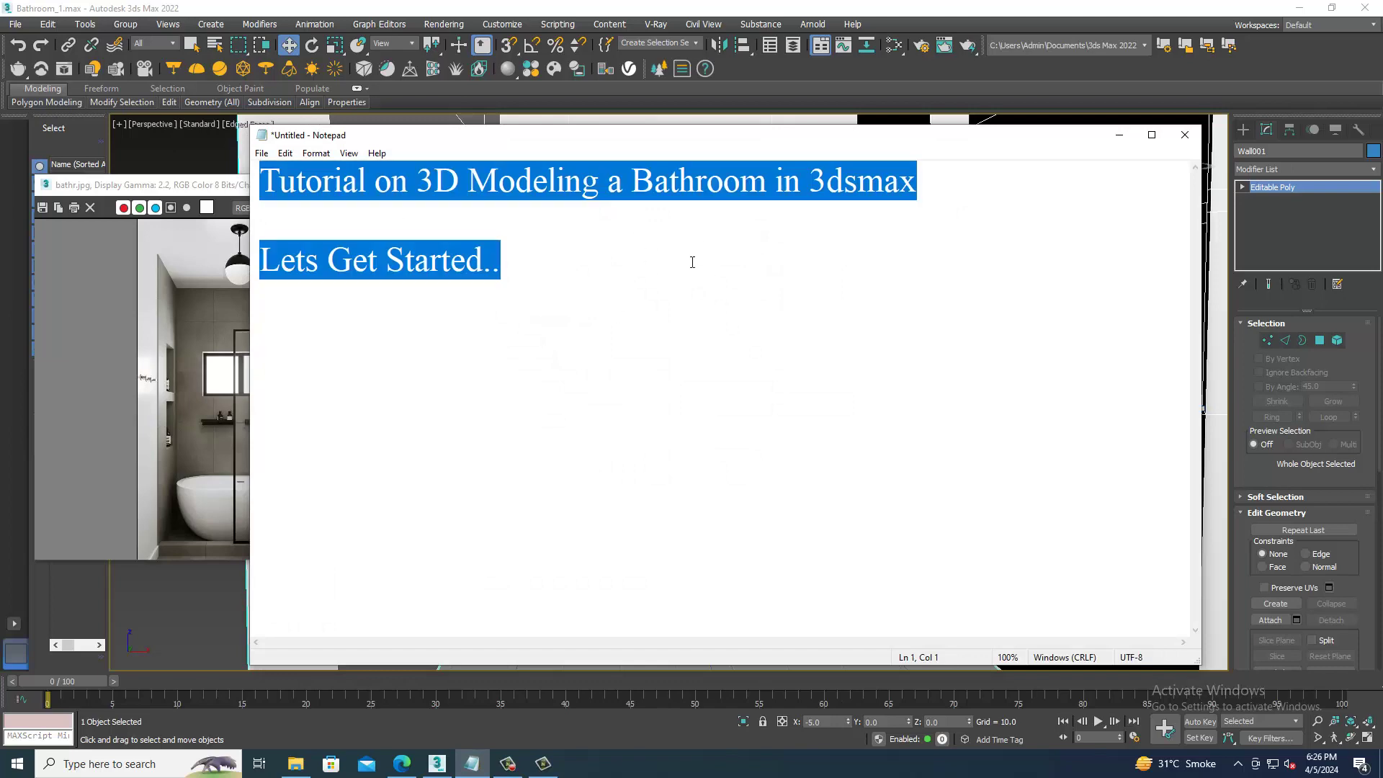
pyautogui.click(1120, 138)
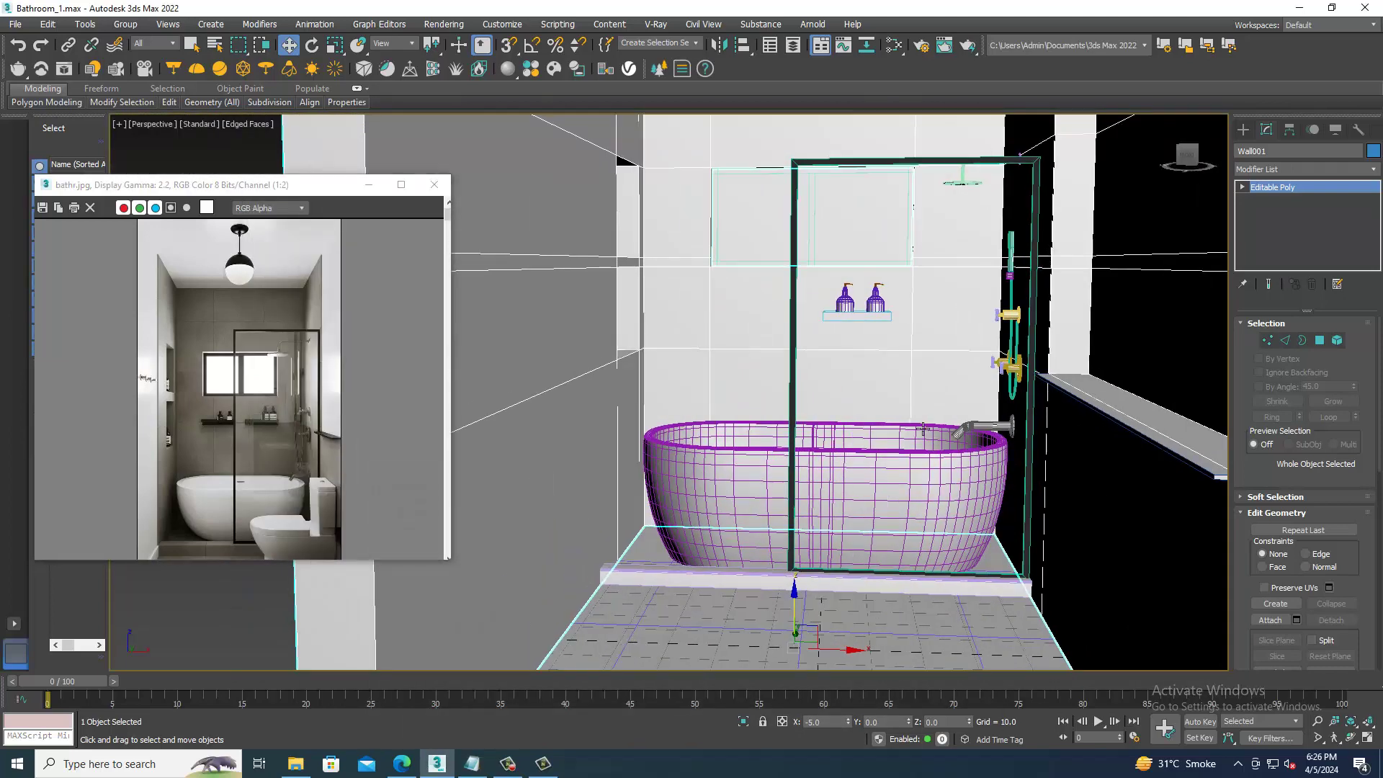
pyautogui.moveTo(923, 428); pyautogui.dragTo(1002, 392, button='middle')
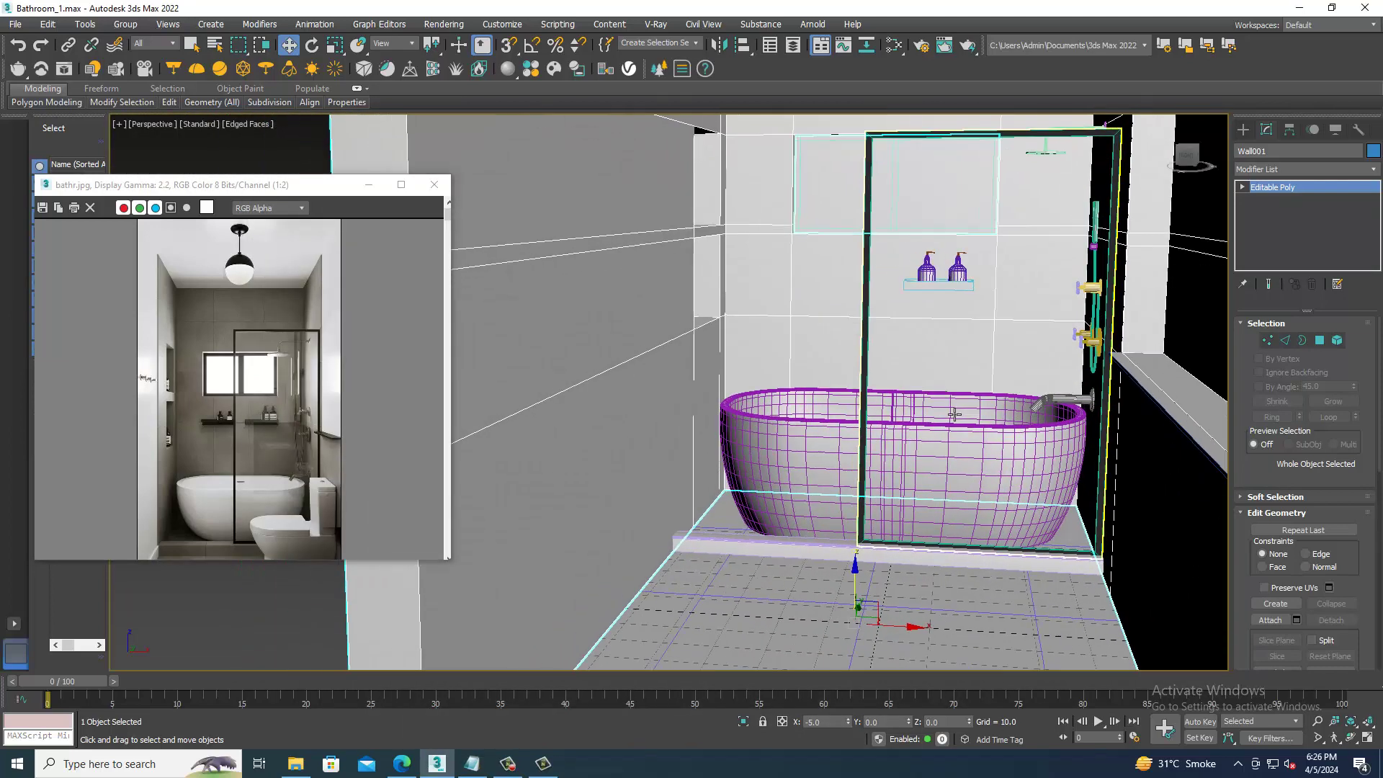
# - Show the bathr.jpg reference at 1:1, pan to the shower wall, and orbit toward the niche
pyautogui.click(508, 762)
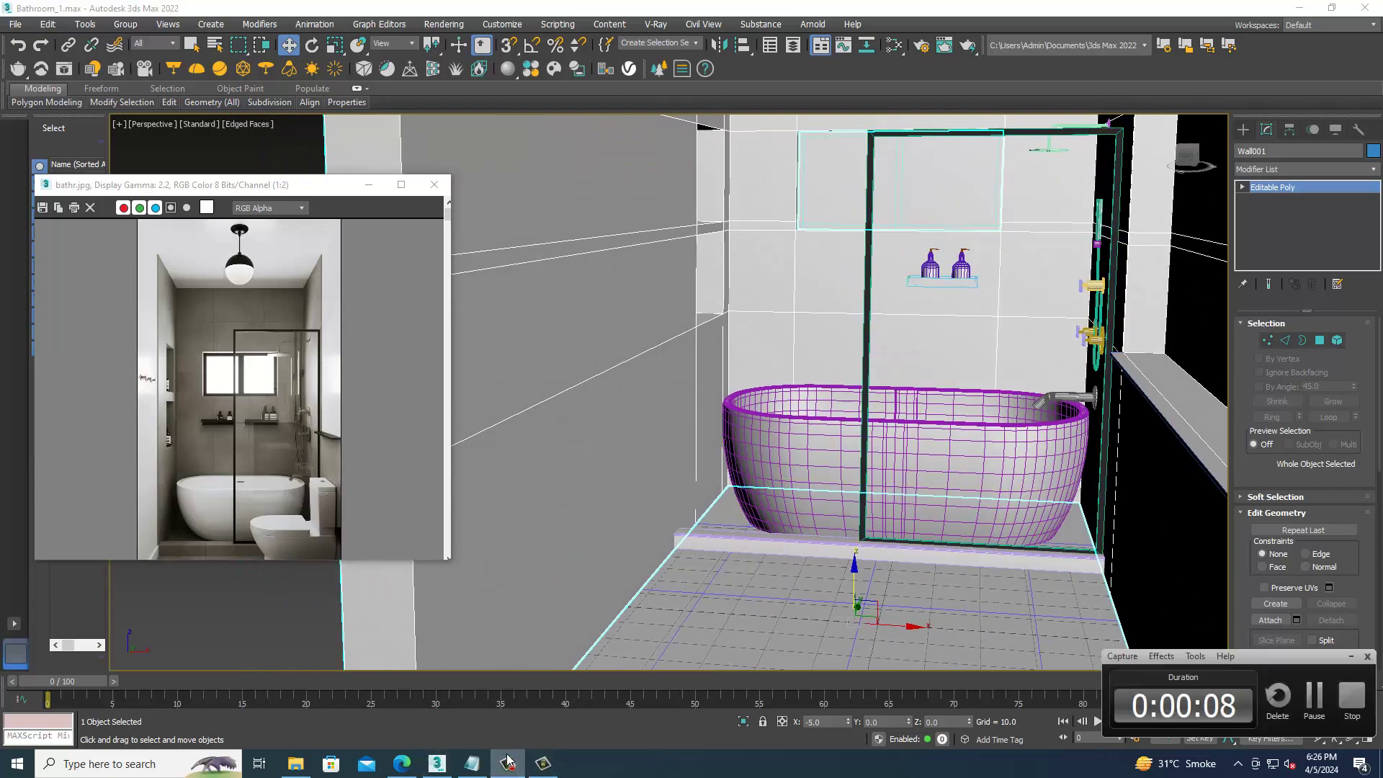
pyautogui.click(507, 762)
pyautogui.moveTo(504, 432); pyautogui.dragTo(555, 441, button='middle')
pyautogui.scroll(1, 115, 403)
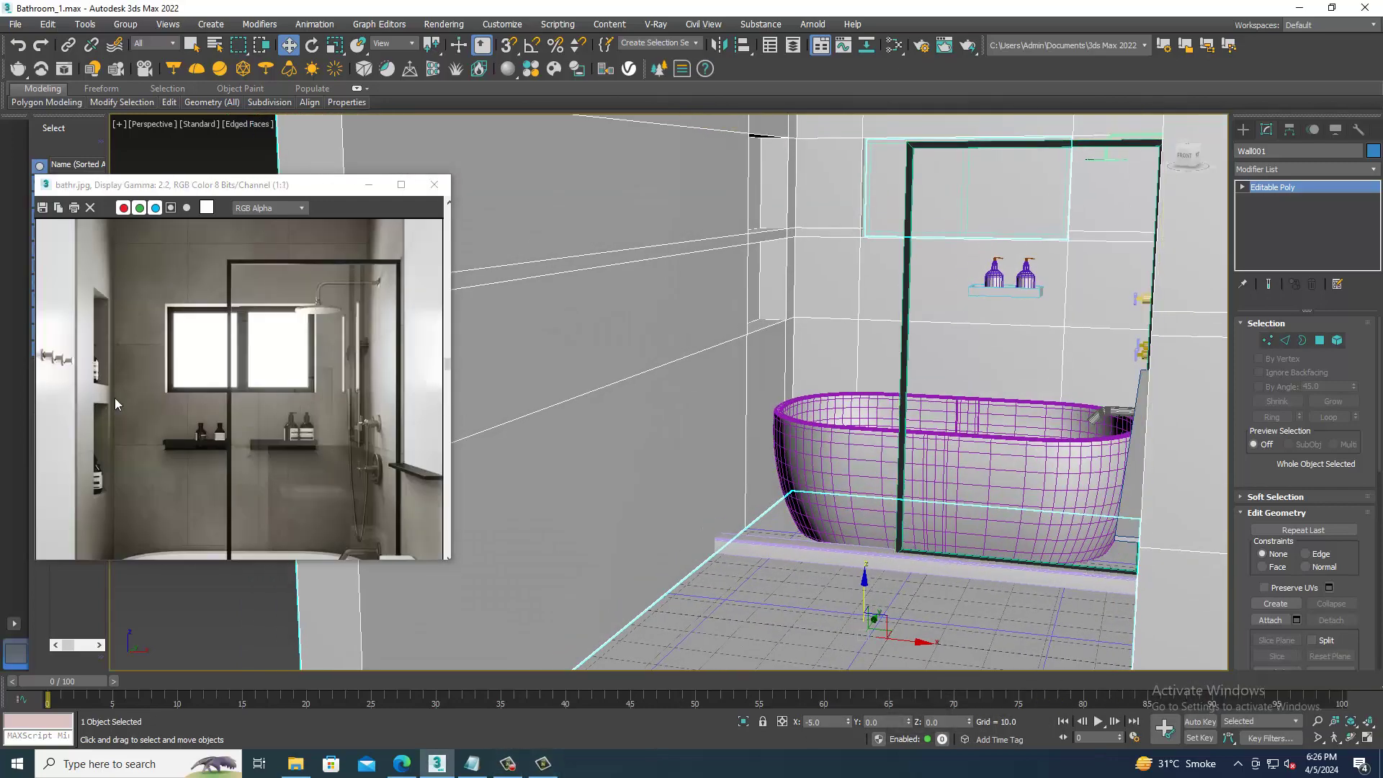
pyautogui.moveTo(720, 361)
pyautogui.keyDown('alt'); pyautogui.mouseDown(button='middle')
pyautogui.moveTo(773, 411)
pyautogui.moveTo(839, 587)
pyautogui.moveTo(834, 510)
pyautogui.mouseUp(button='middle'); pyautogui.keyUp('alt')
pyautogui.scroll(3, 840, 587)
# - Select both soap bottles and the soap tray, and shift the set slightly right
pyautogui.click(839, 569)
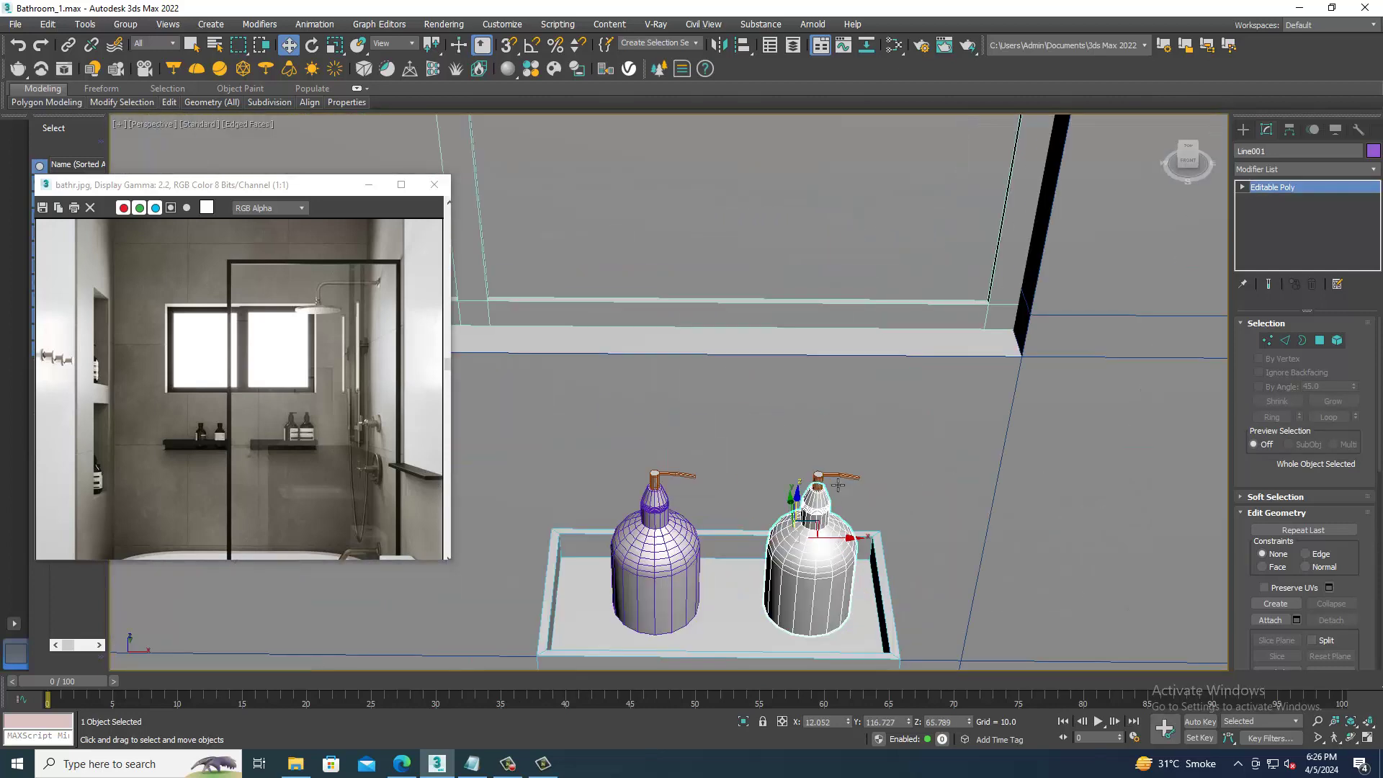
pyautogui.keyDown('ctrl'); pyautogui.click(817, 497); pyautogui.keyUp('ctrl')
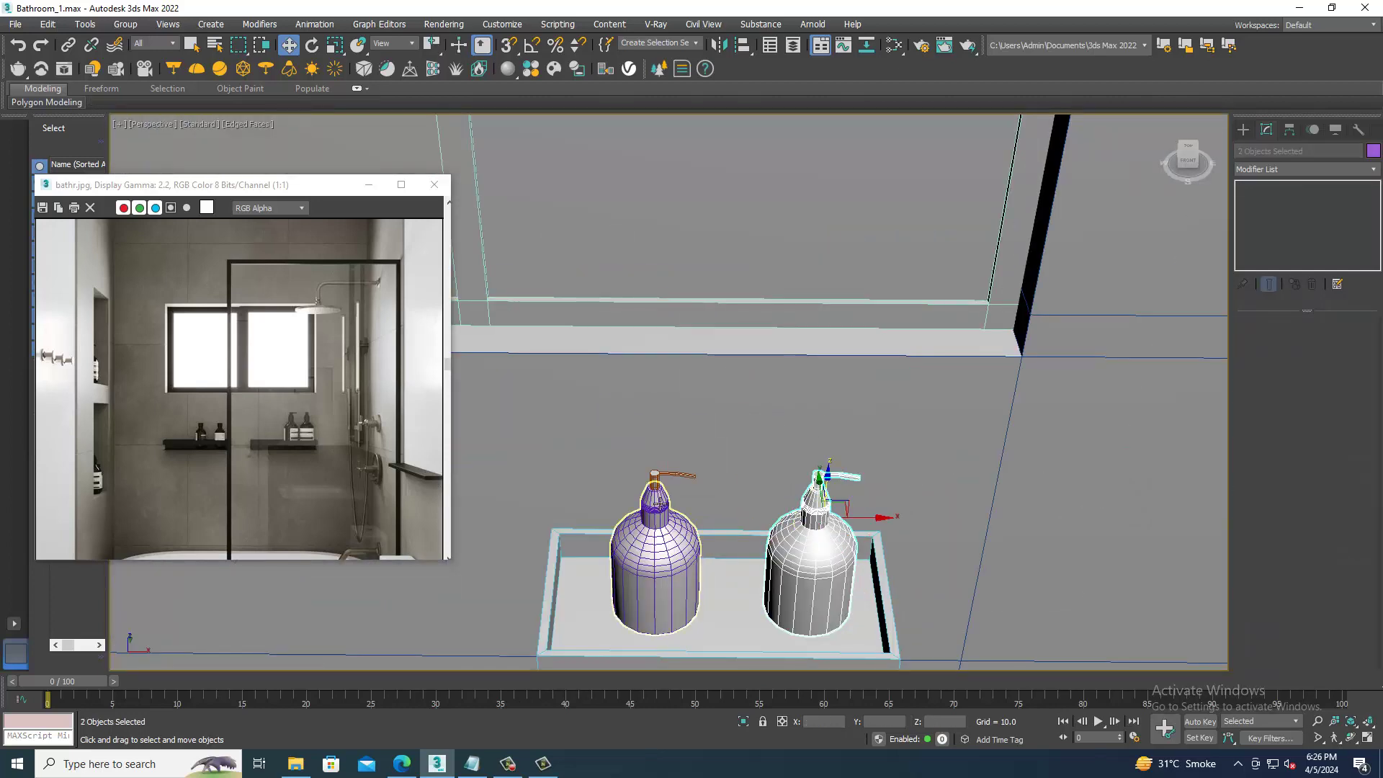
pyautogui.keyDown('ctrl'); pyautogui.click(661, 545); pyautogui.keyUp('ctrl')
pyautogui.keyDown('ctrl'); pyautogui.click(698, 627); pyautogui.keyUp('ctrl')
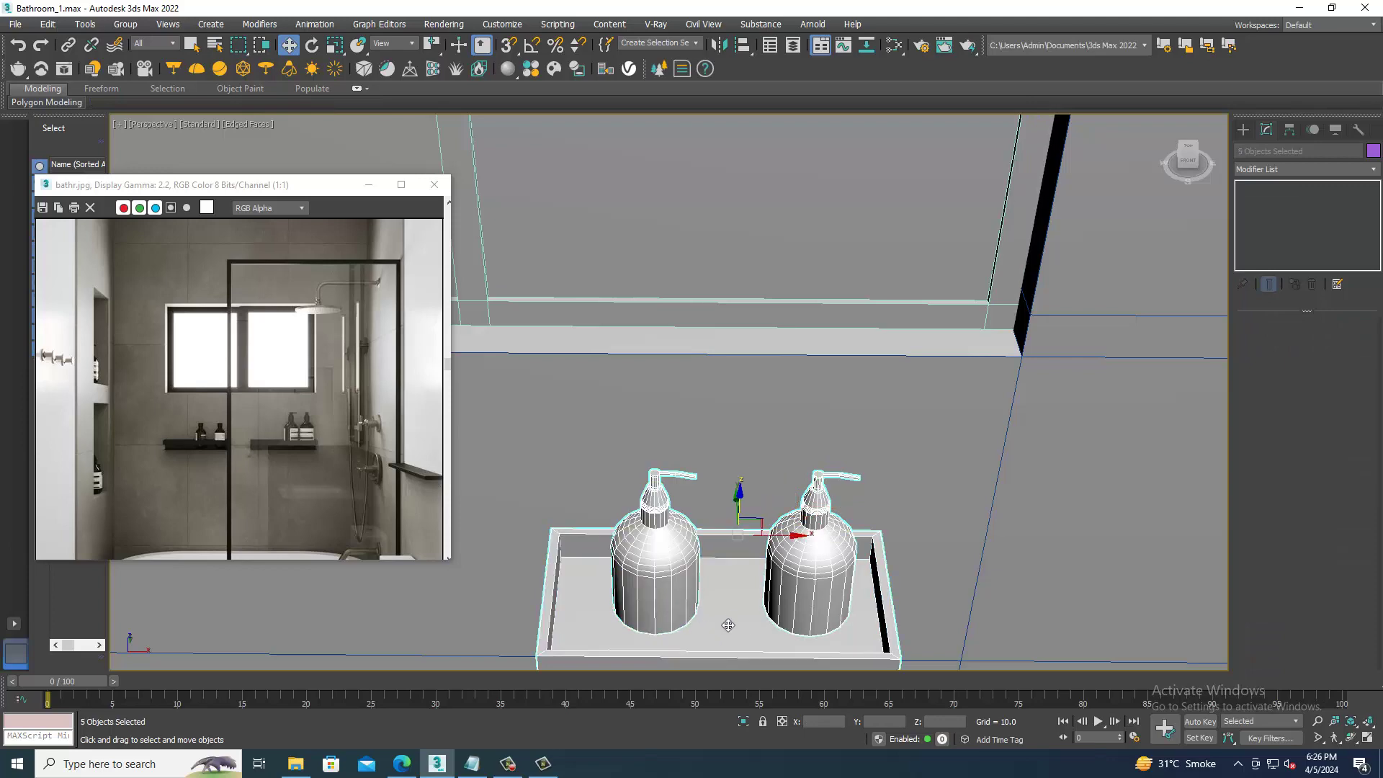
pyautogui.scroll(-5, 726, 605)
pyautogui.keyDown('alt'); pyautogui.moveTo(725, 605); pyautogui.dragTo(814, 535, button='middle'); pyautogui.keyUp('alt')
pyautogui.moveTo(800, 507); pyautogui.dragTo(819, 506)
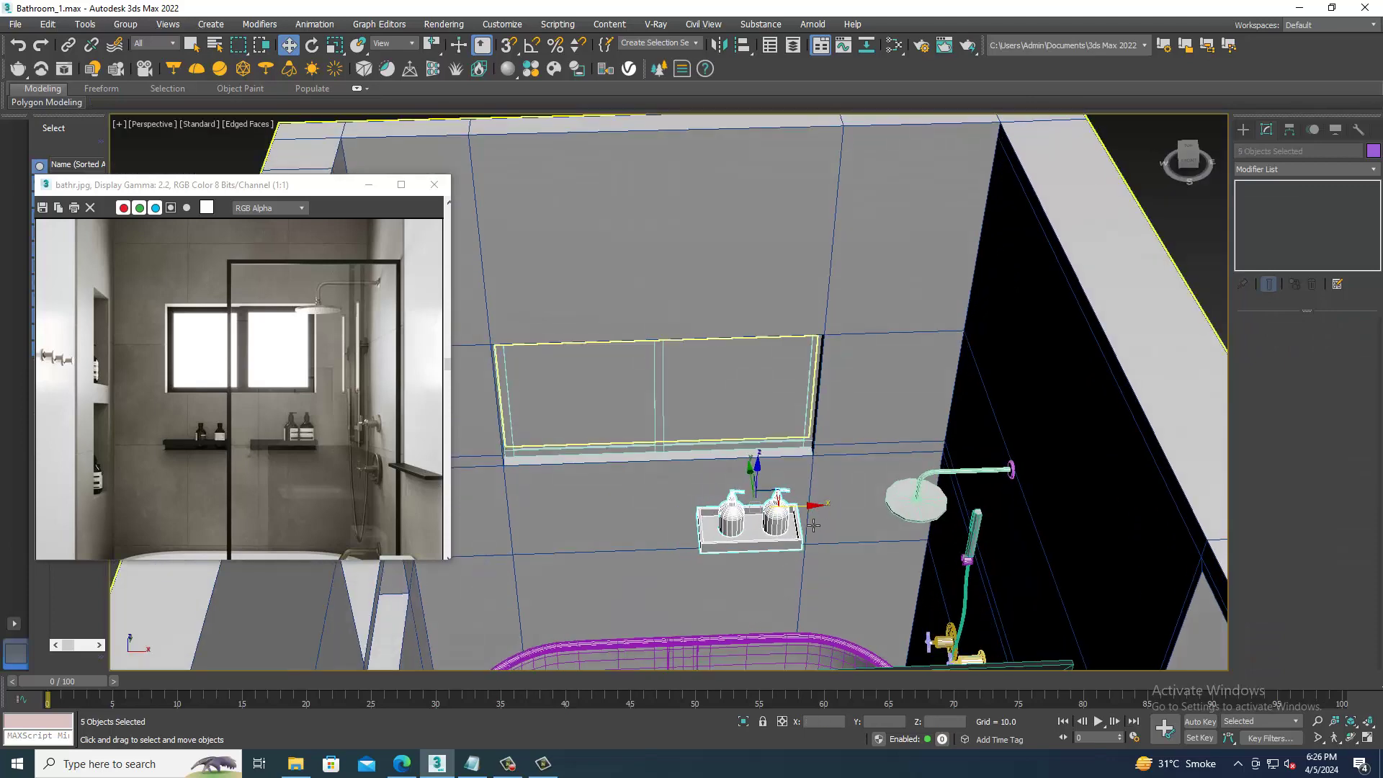
# - Clone the soap tray to the left of the soap-bottle shelf, undoing an accidental first copy
pyautogui.click(805, 510)
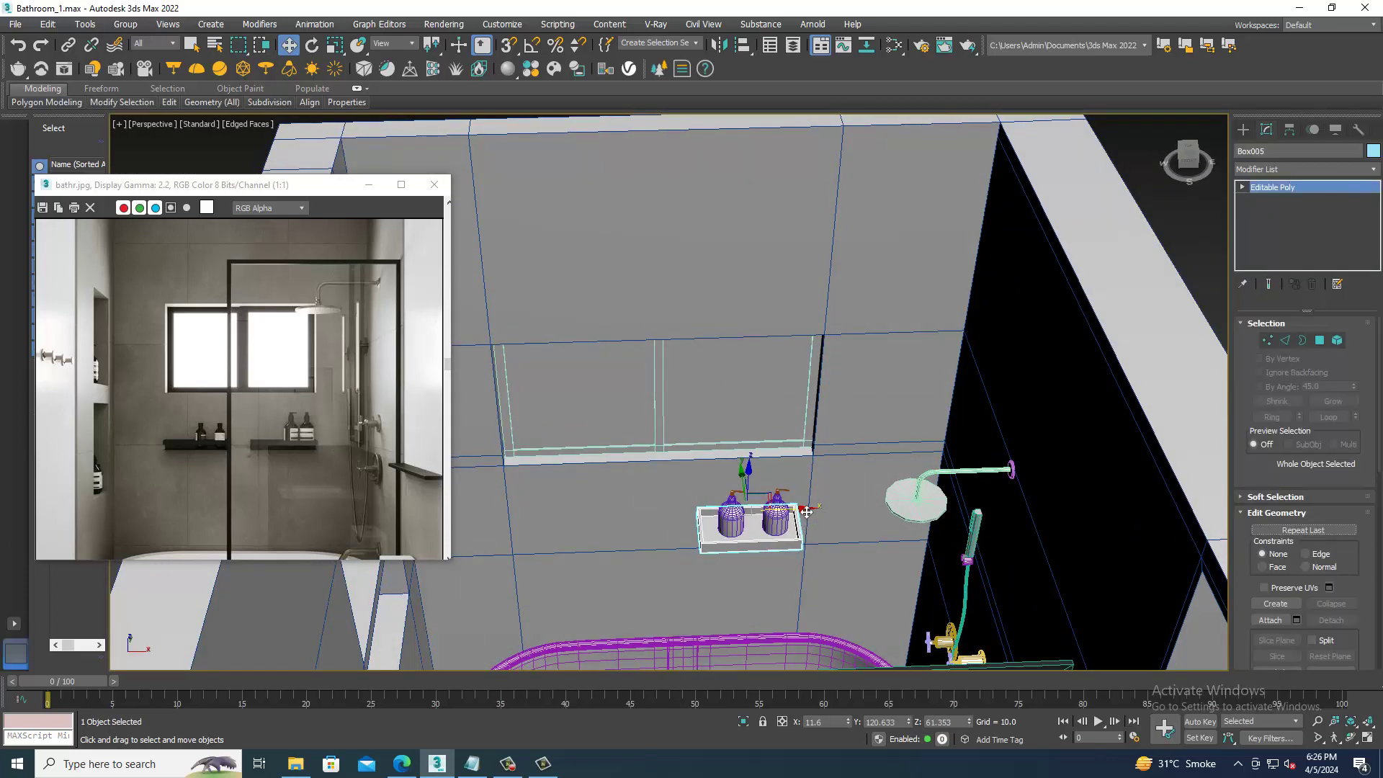
pyautogui.keyDown('shift'); pyautogui.moveTo(614, 514); pyautogui.dragTo(725, 564); pyautogui.keyUp('shift')
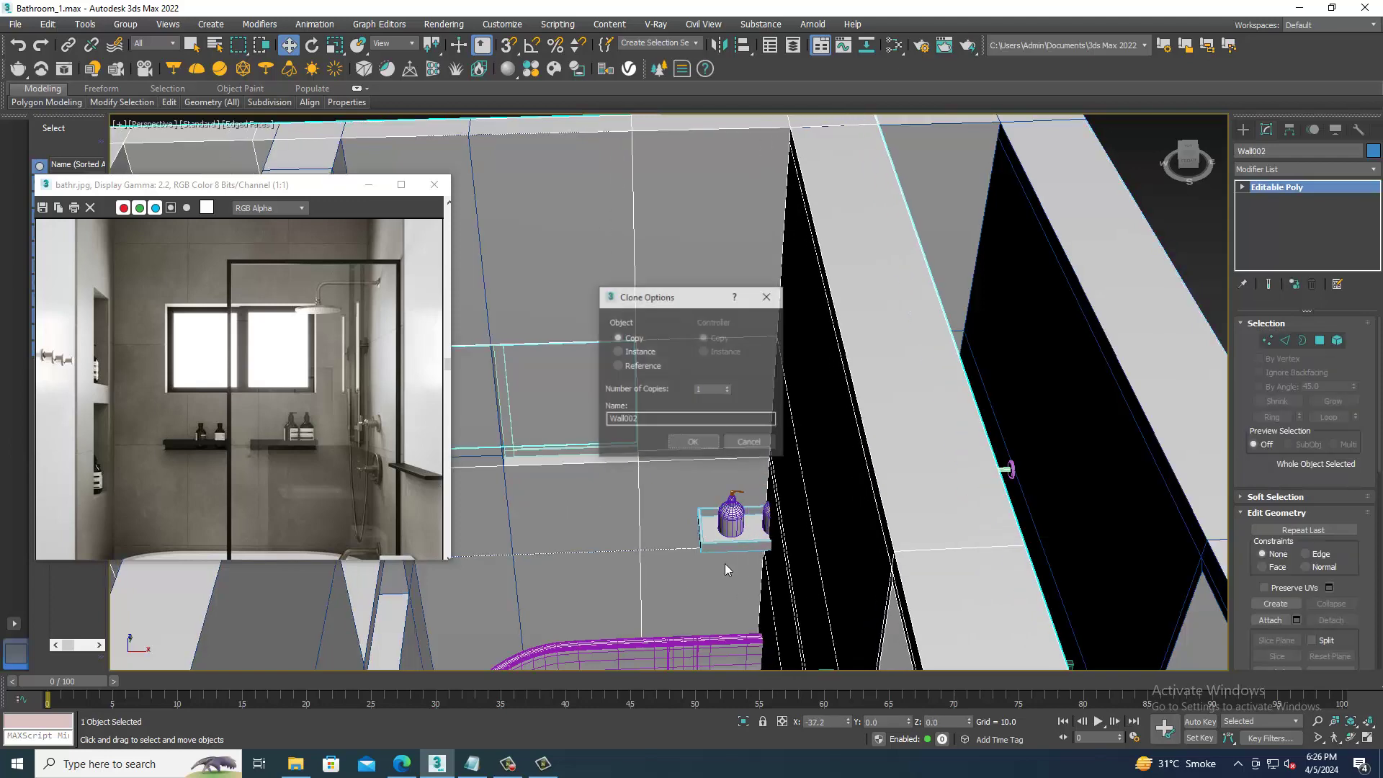
pyautogui.click(749, 450)
pyautogui.hotkey('ctrl', 'z')
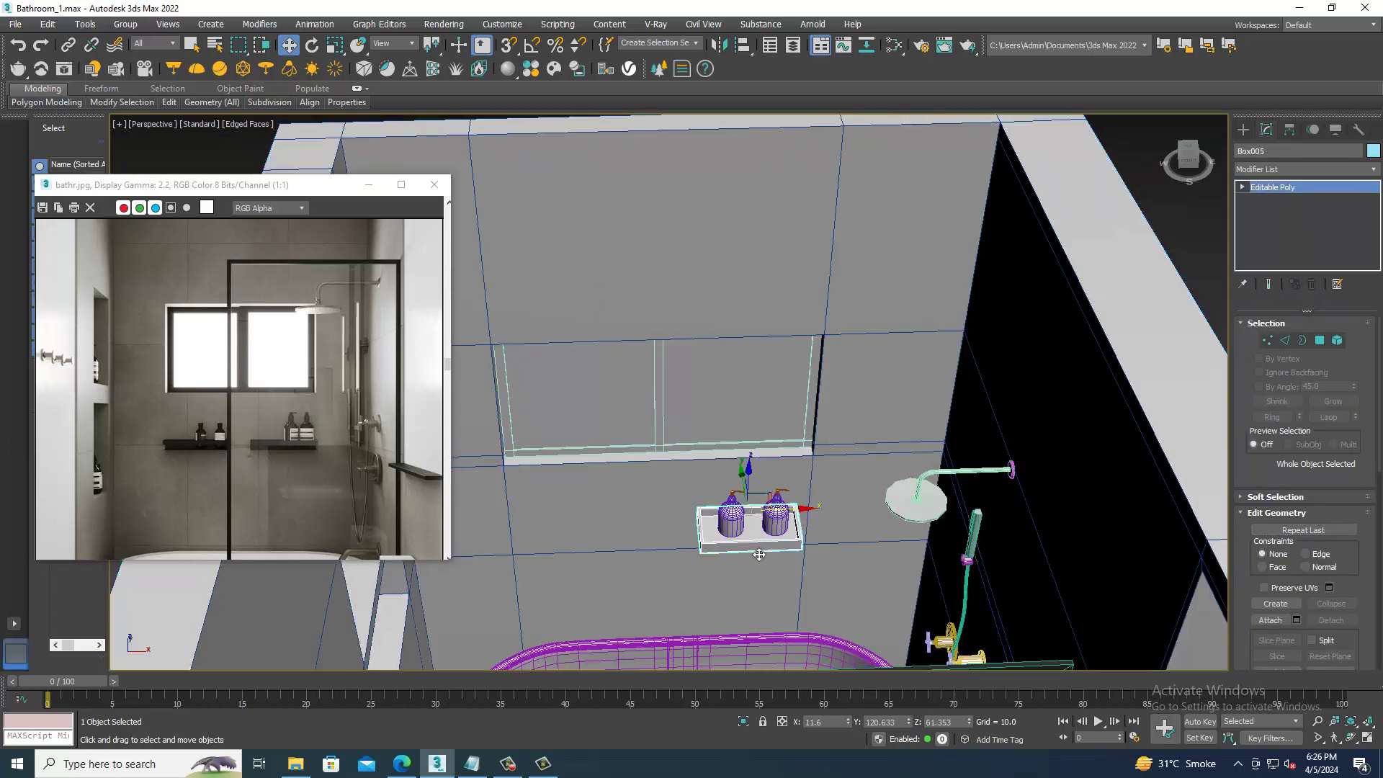
pyautogui.keyDown('shift'); pyautogui.moveTo(804, 516); pyautogui.dragTo(637, 518); pyautogui.keyUp('shift')
pyautogui.click(705, 448)
# - Maximize the Front view and pick the Line tool under Create > Shapes
pyautogui.hotkey('alt', 'w')
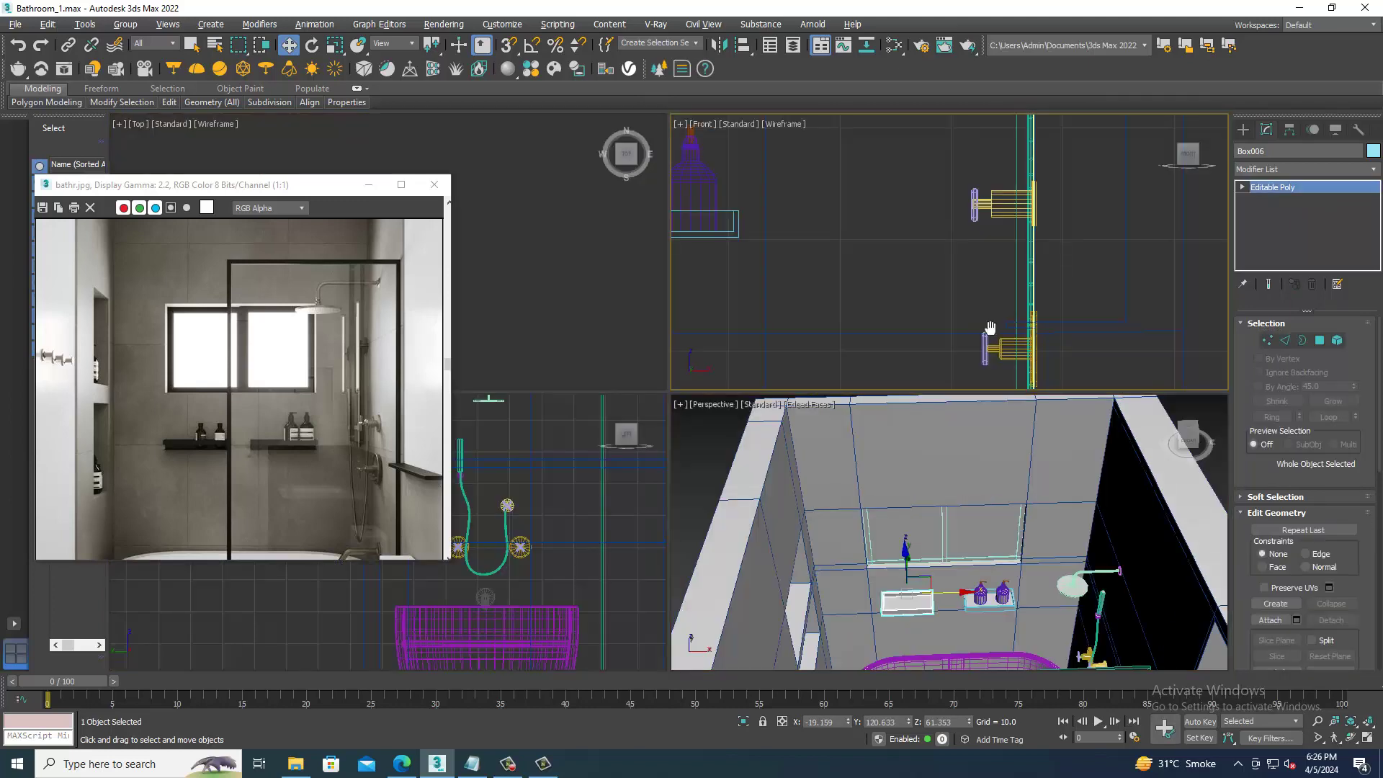
pyautogui.hotkey('alt', 'w')
pyautogui.press('z')
pyautogui.scroll(-3, 844, 385)
pyautogui.scroll(3, 936, 404)
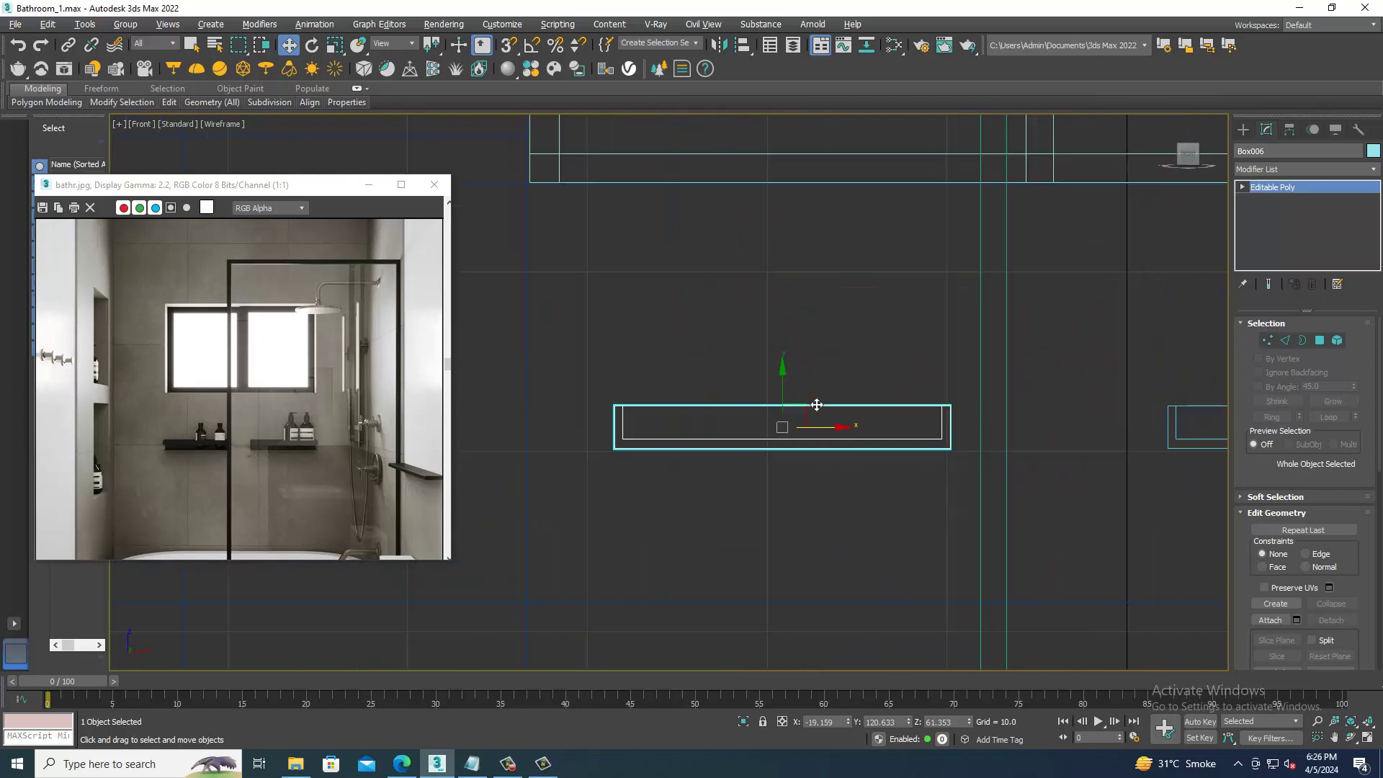
pyautogui.scroll(2, 1023, 410)
pyautogui.click(1243, 130)
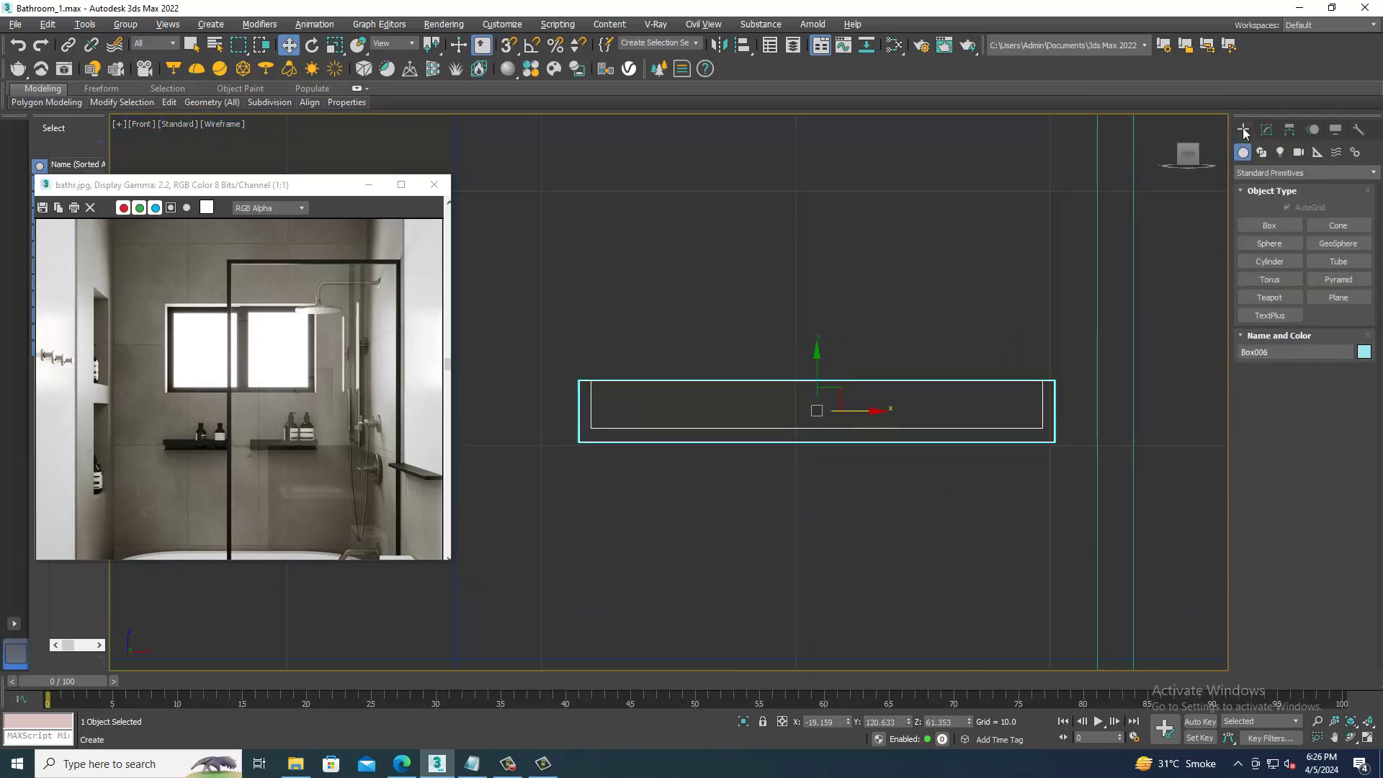
pyautogui.click(1261, 152)
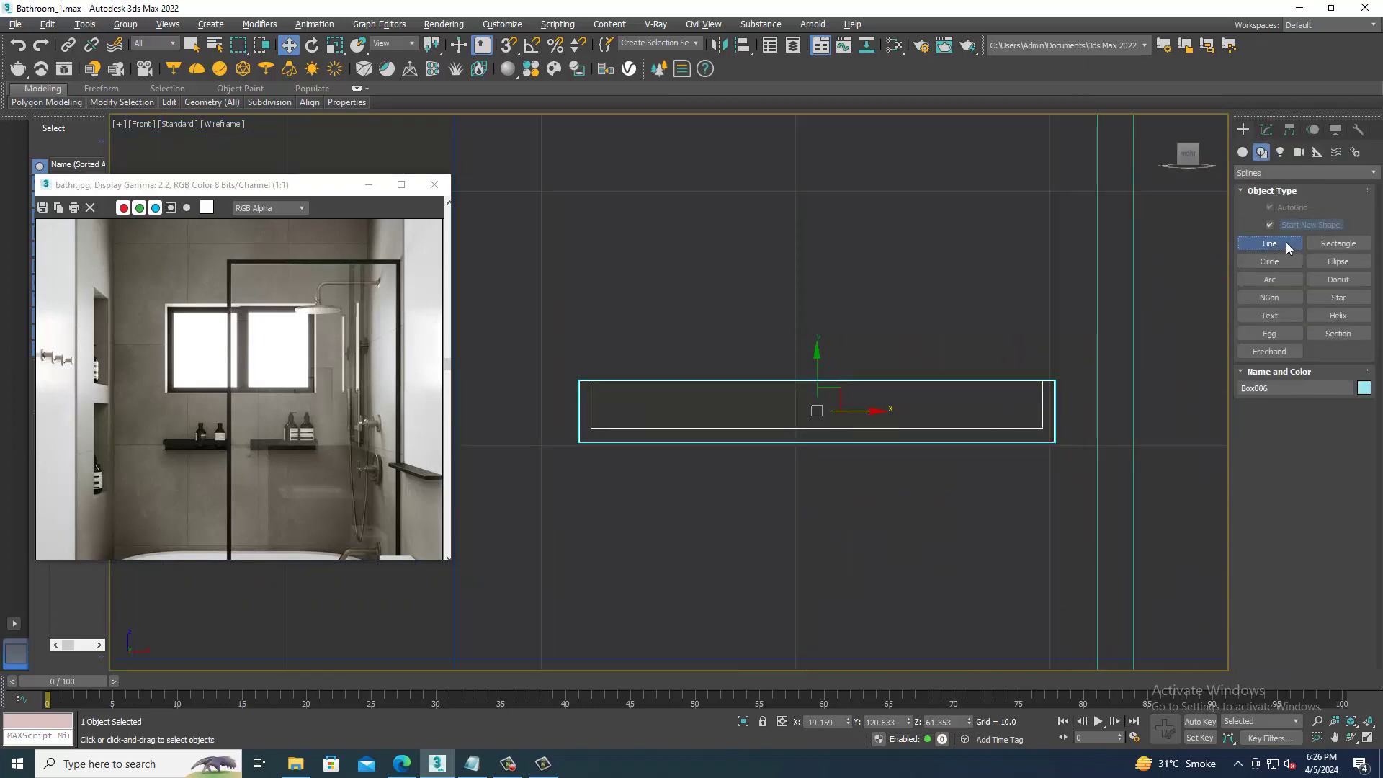
pyautogui.click(1285, 242)
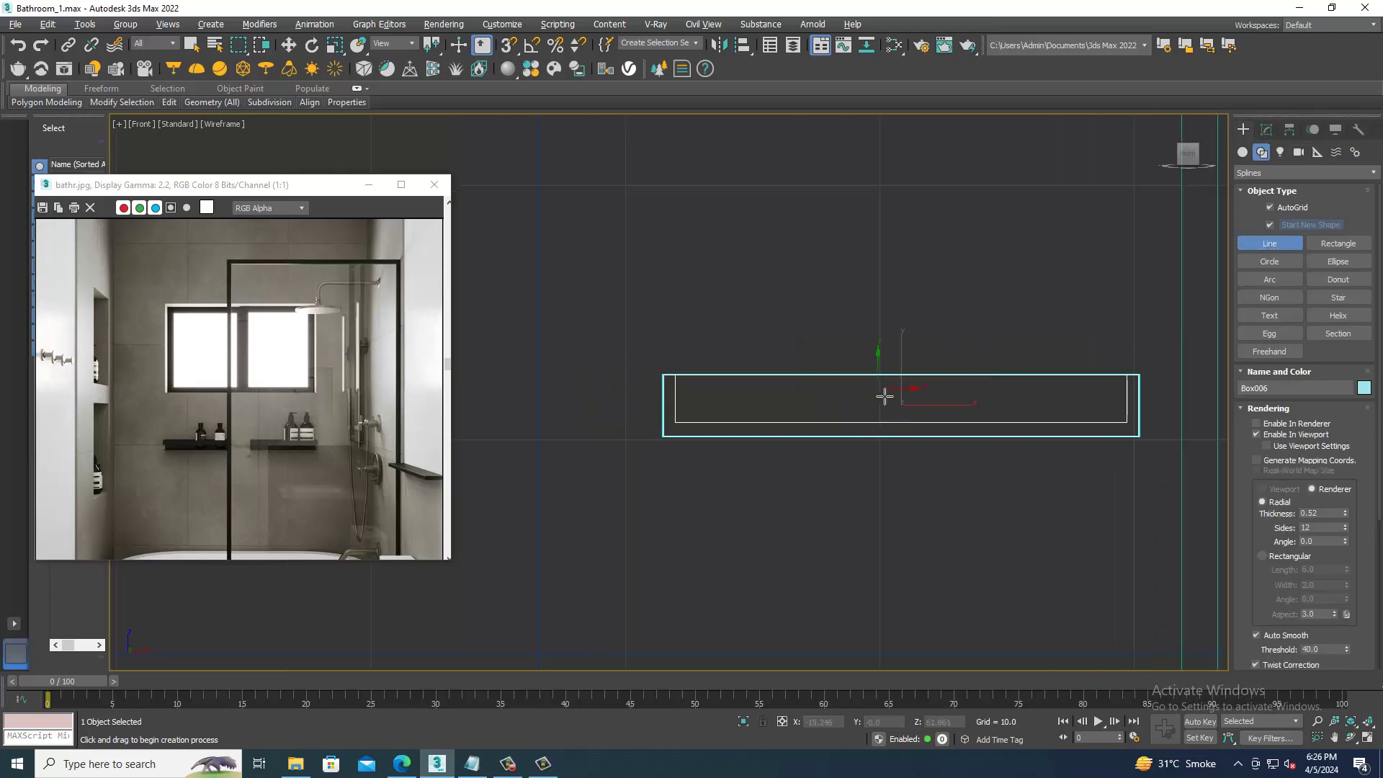
# - Frame the right soap bottle and turn off Enable In Viewport for the line
pyautogui.scroll(2, 818, 428)
pyautogui.scroll(2, 773, 424)
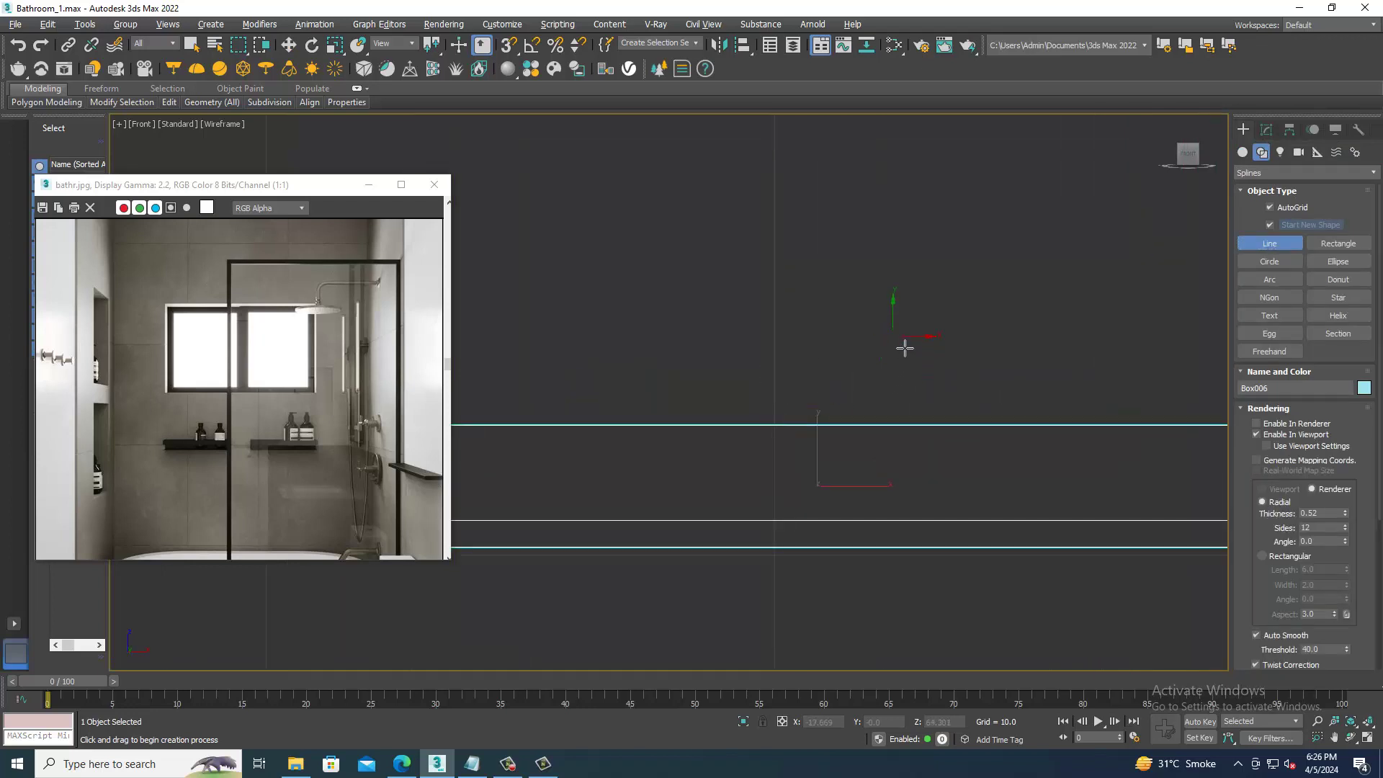
pyautogui.scroll(-3, 792, 375)
pyautogui.scroll(-1, 942, 402)
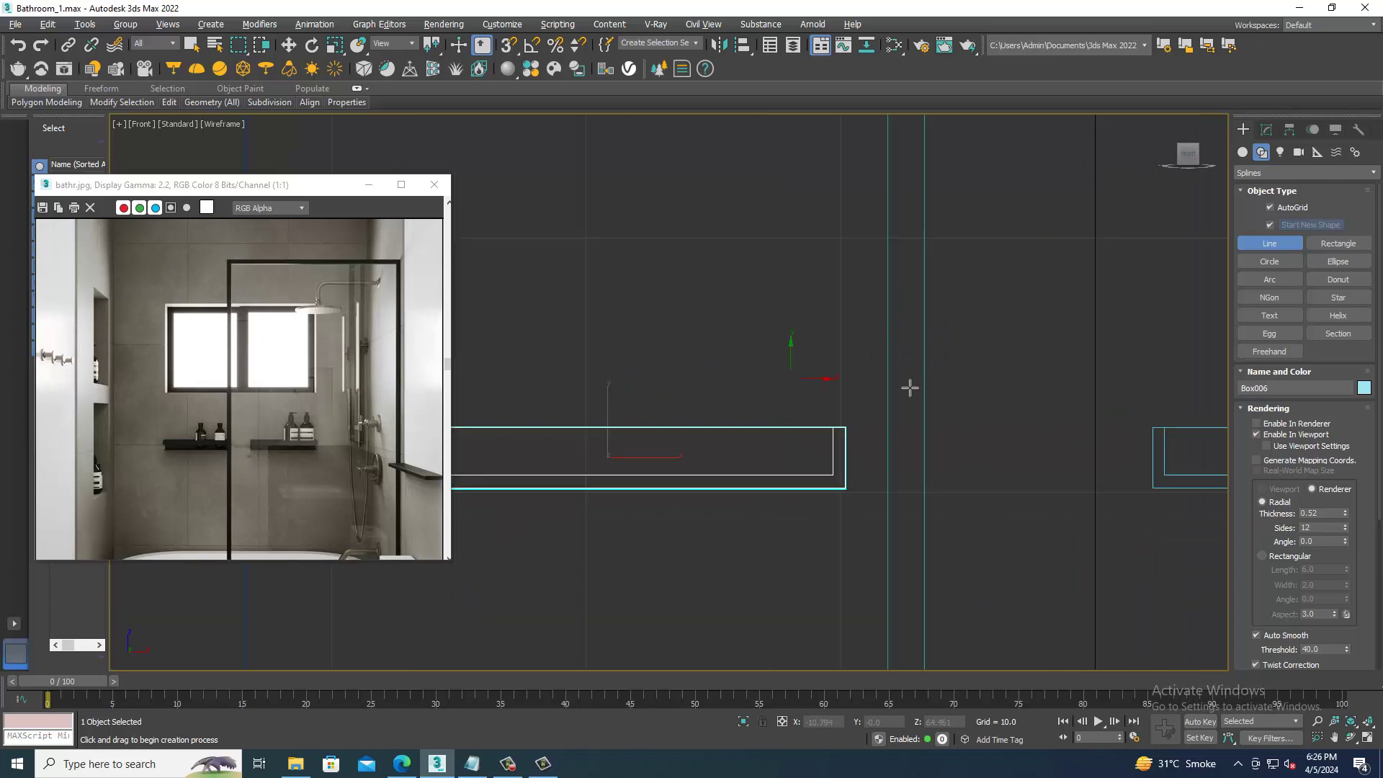
pyautogui.scroll(4, 1109, 428)
pyautogui.scroll(2, 1045, 407)
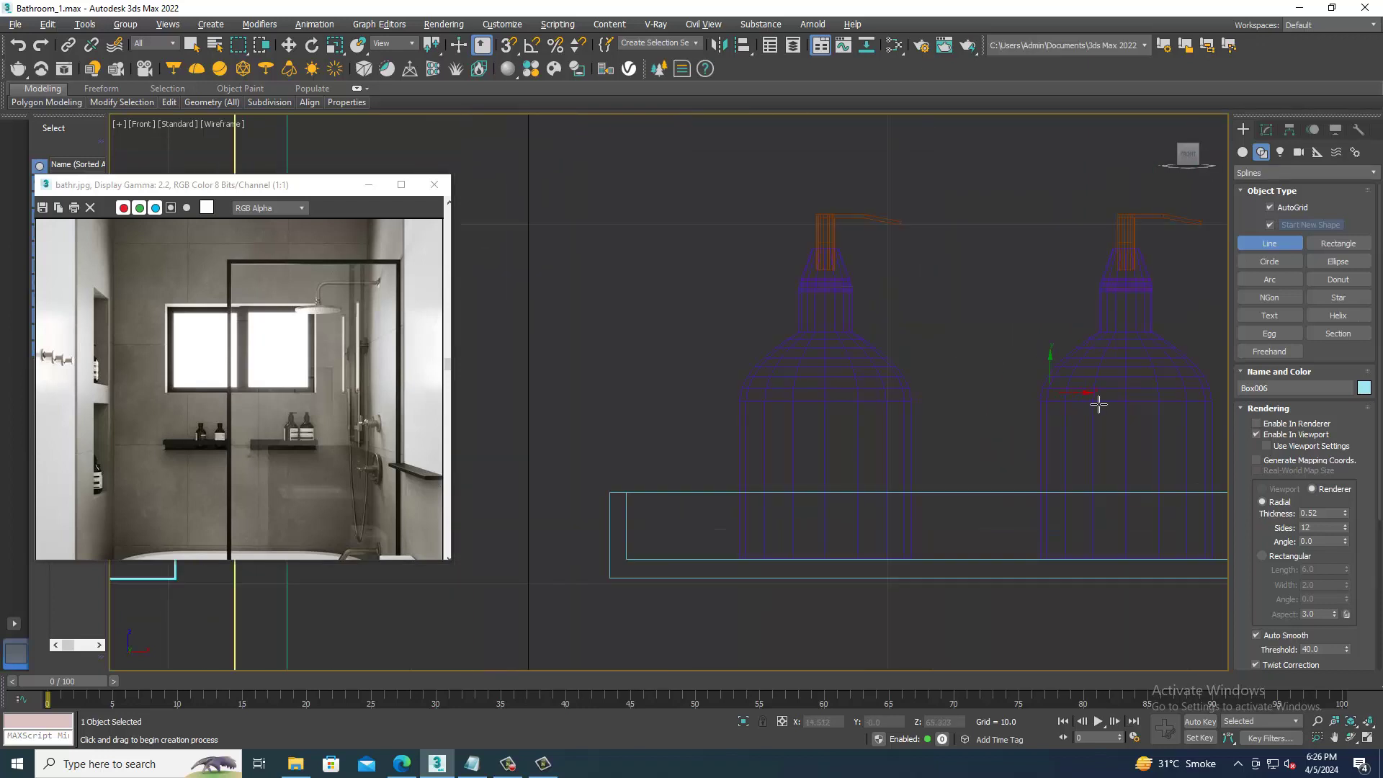
pyautogui.moveTo(1095, 401); pyautogui.dragTo(872, 407, button='middle')
pyautogui.click(900, 369)
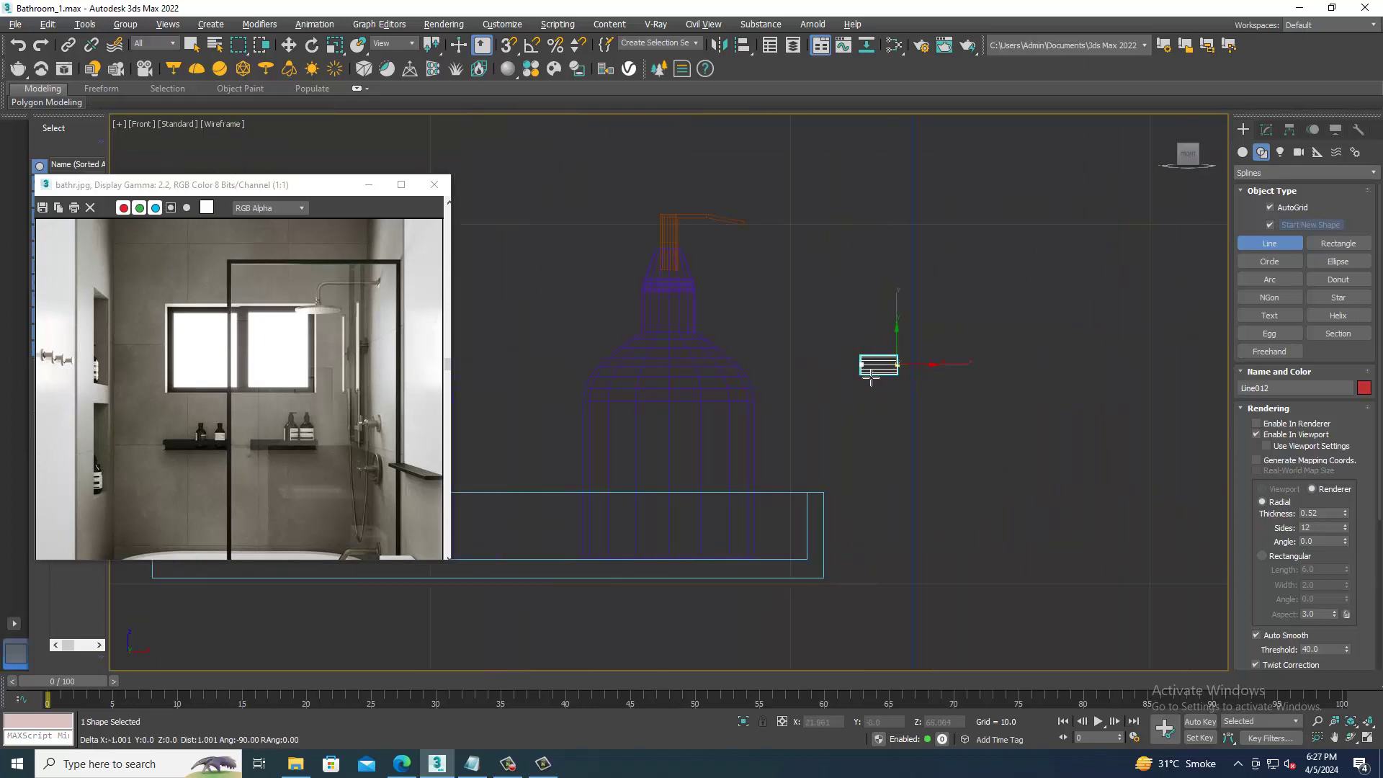
pyautogui.rightClick(871, 376)
pyautogui.click(1258, 435)
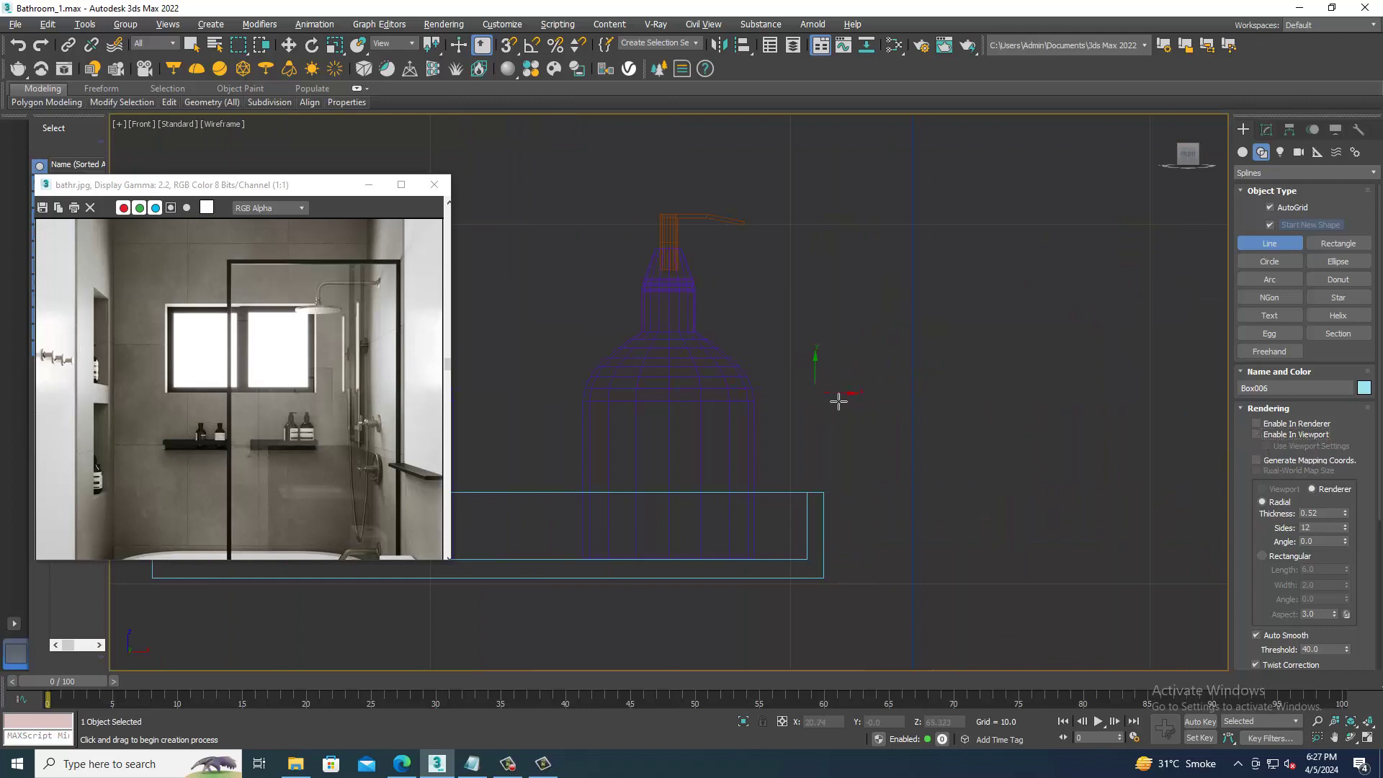
# - Draw the bottle half-profile with a curved shoulder and flat base, then nudge its vertices
pyautogui.click(928, 368)
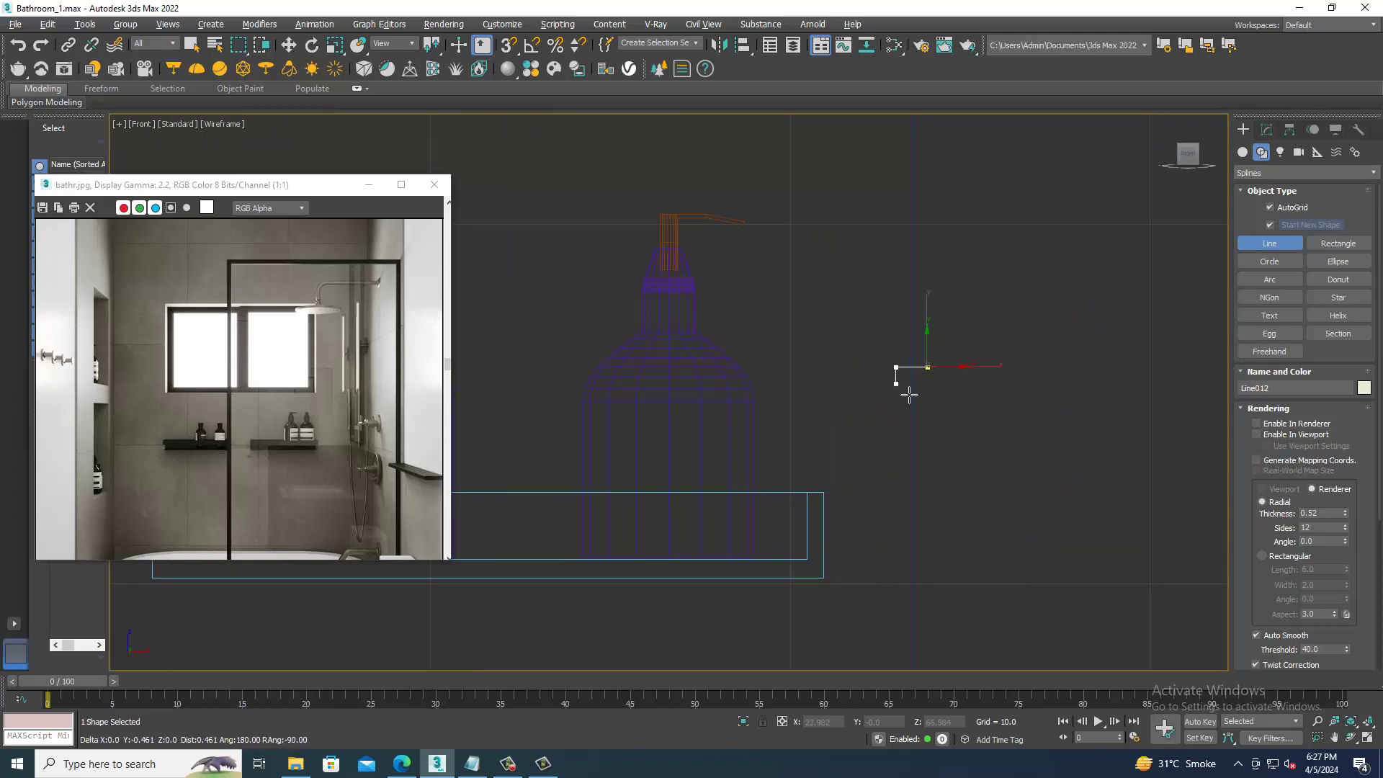
pyautogui.click(911, 409)
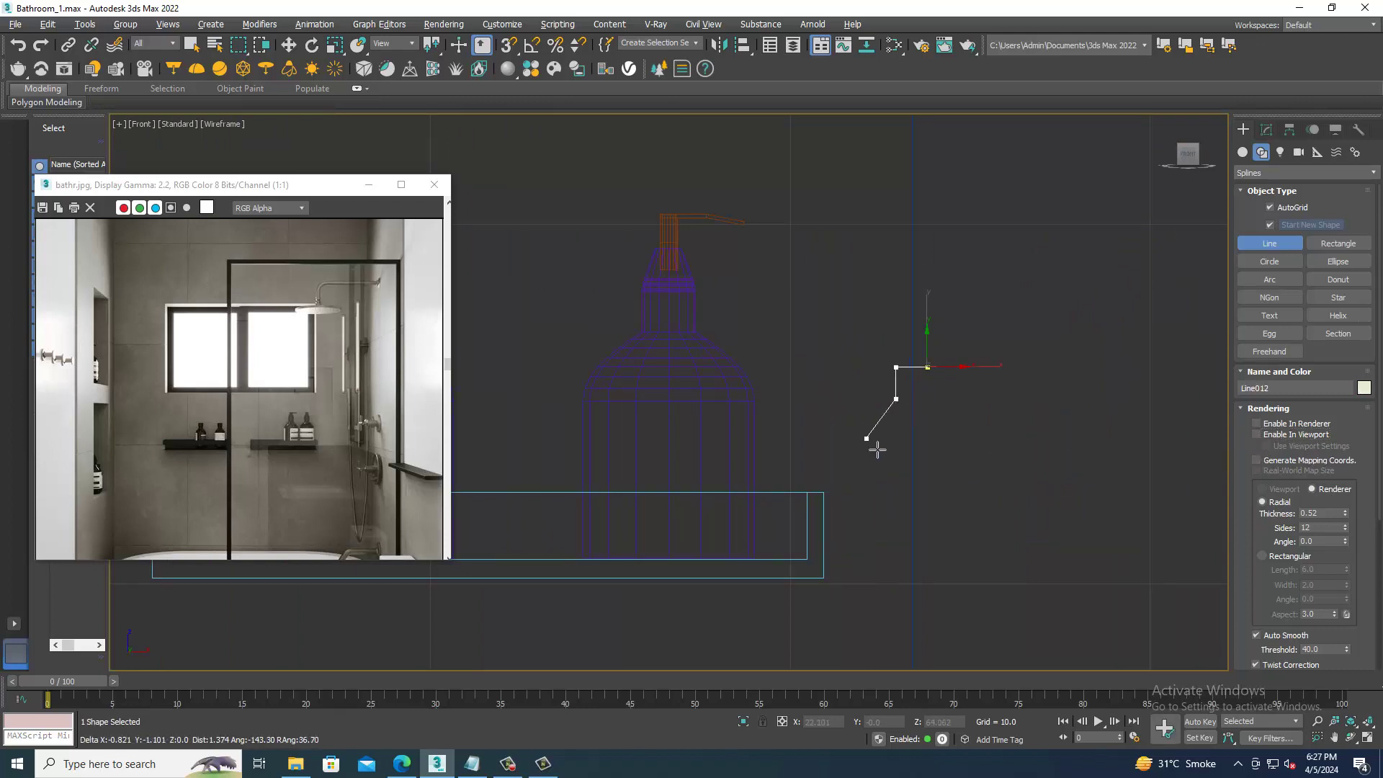
pyautogui.moveTo(868, 479); pyautogui.dragTo(864, 501)
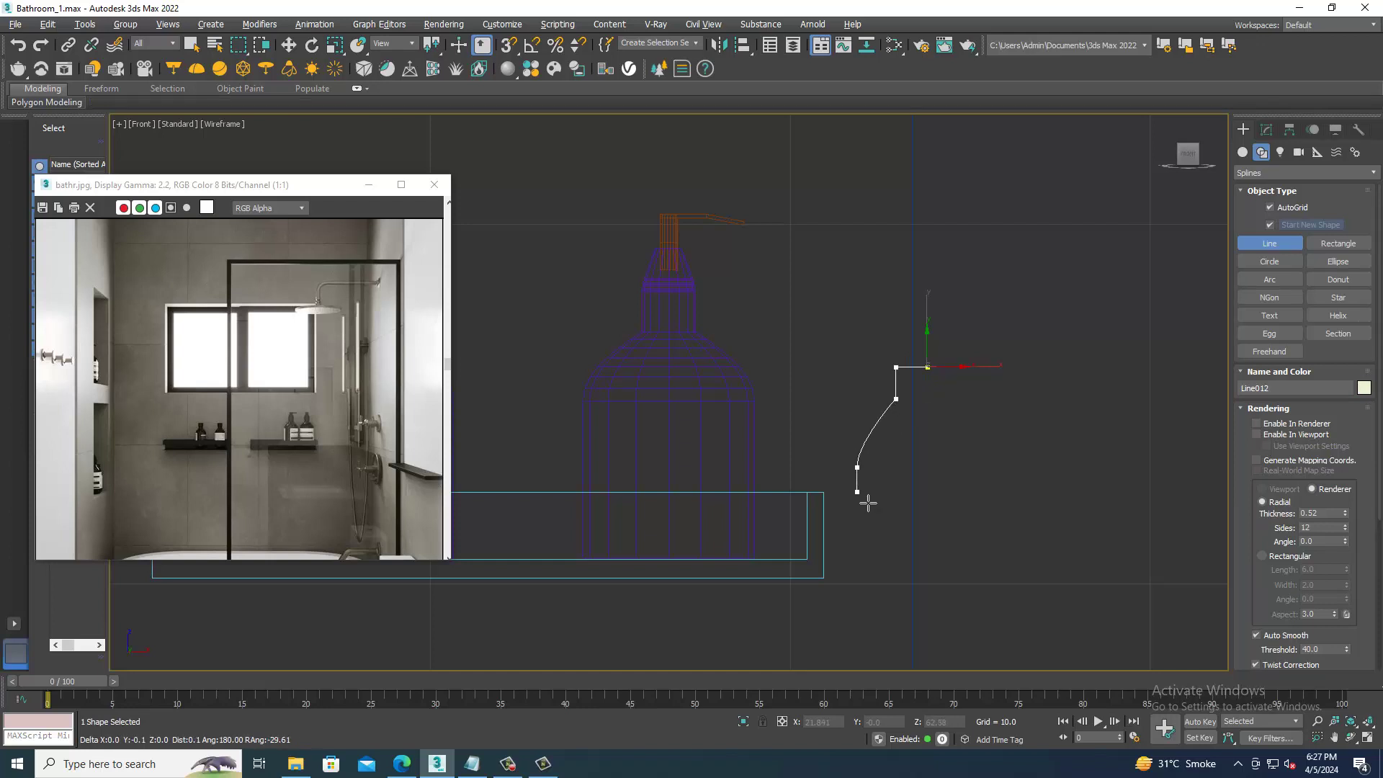
pyautogui.click(862, 587)
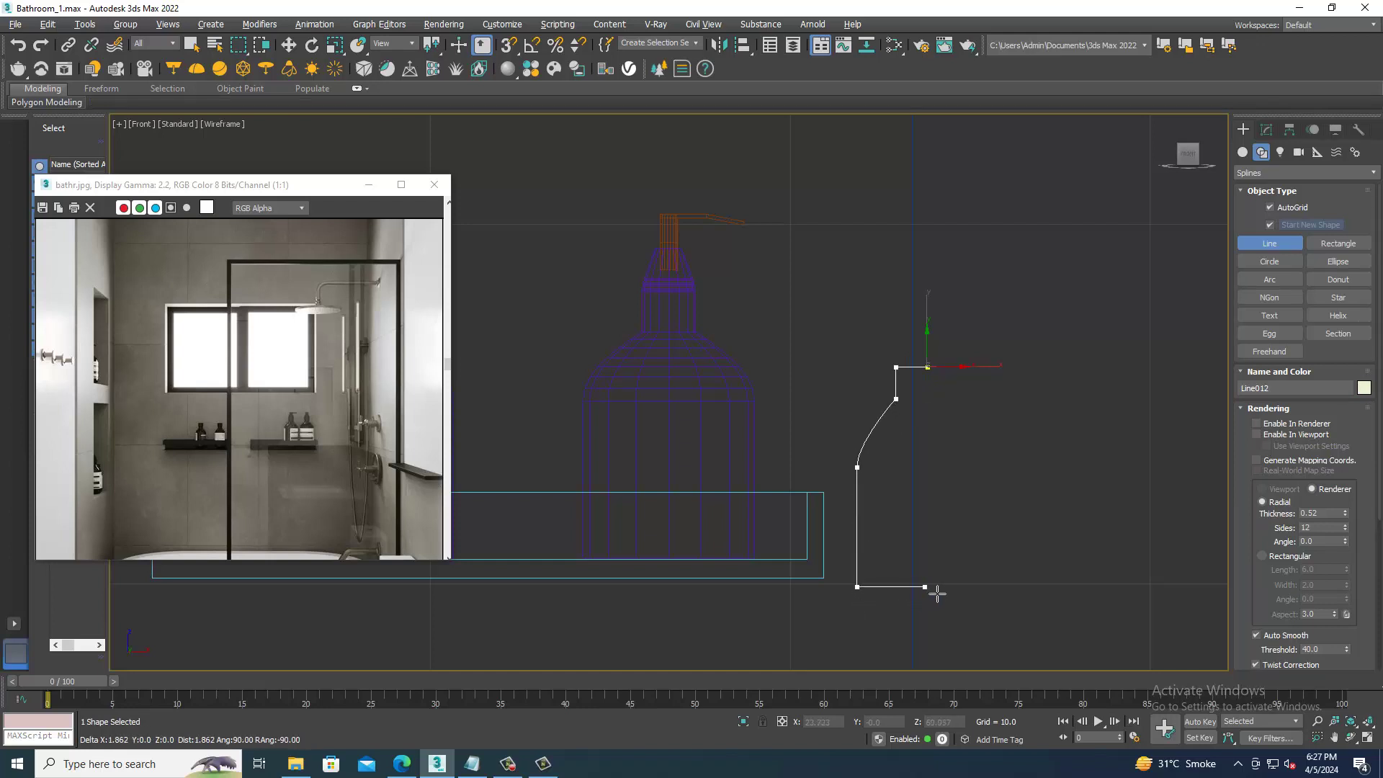
pyautogui.rightClick(943, 594)
pyautogui.rightClick(944, 569)
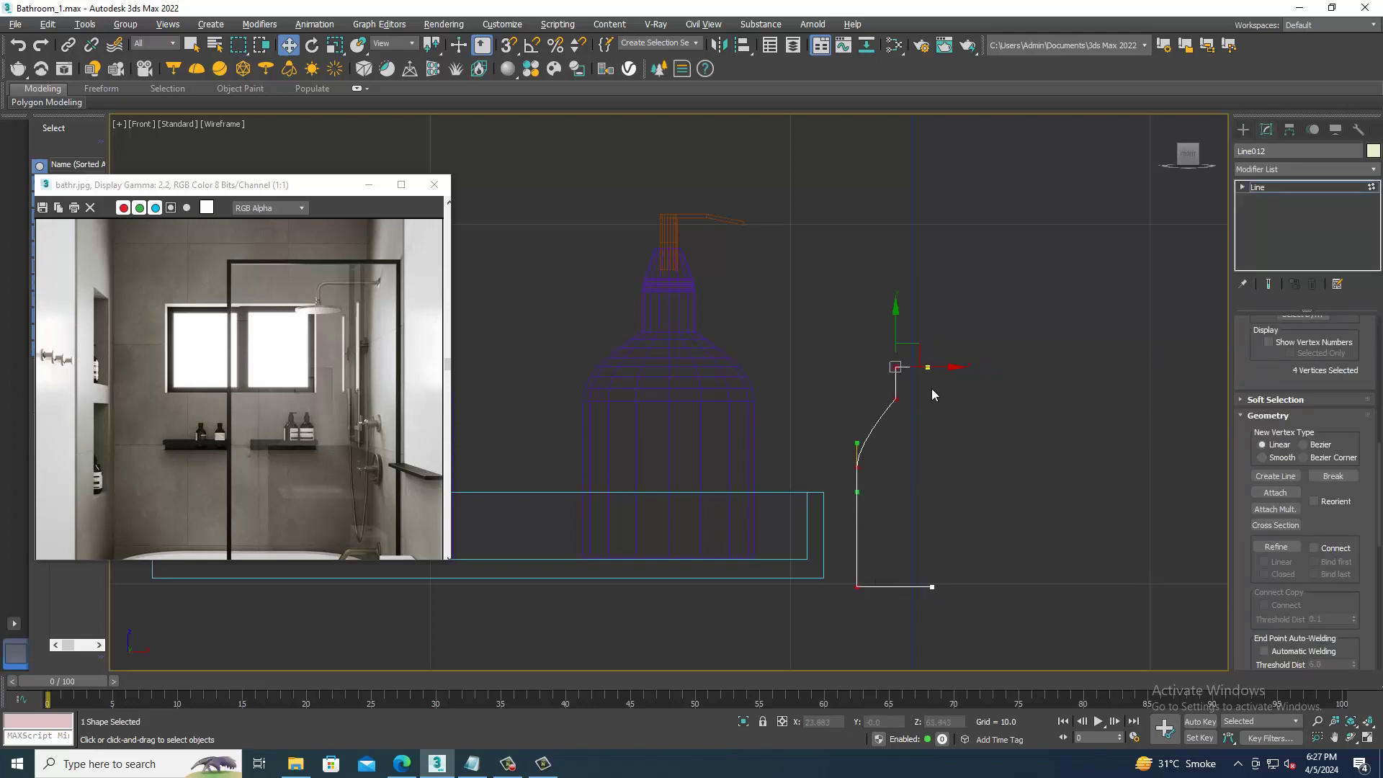
pyautogui.moveTo(947, 375); pyautogui.dragTo(950, 374)
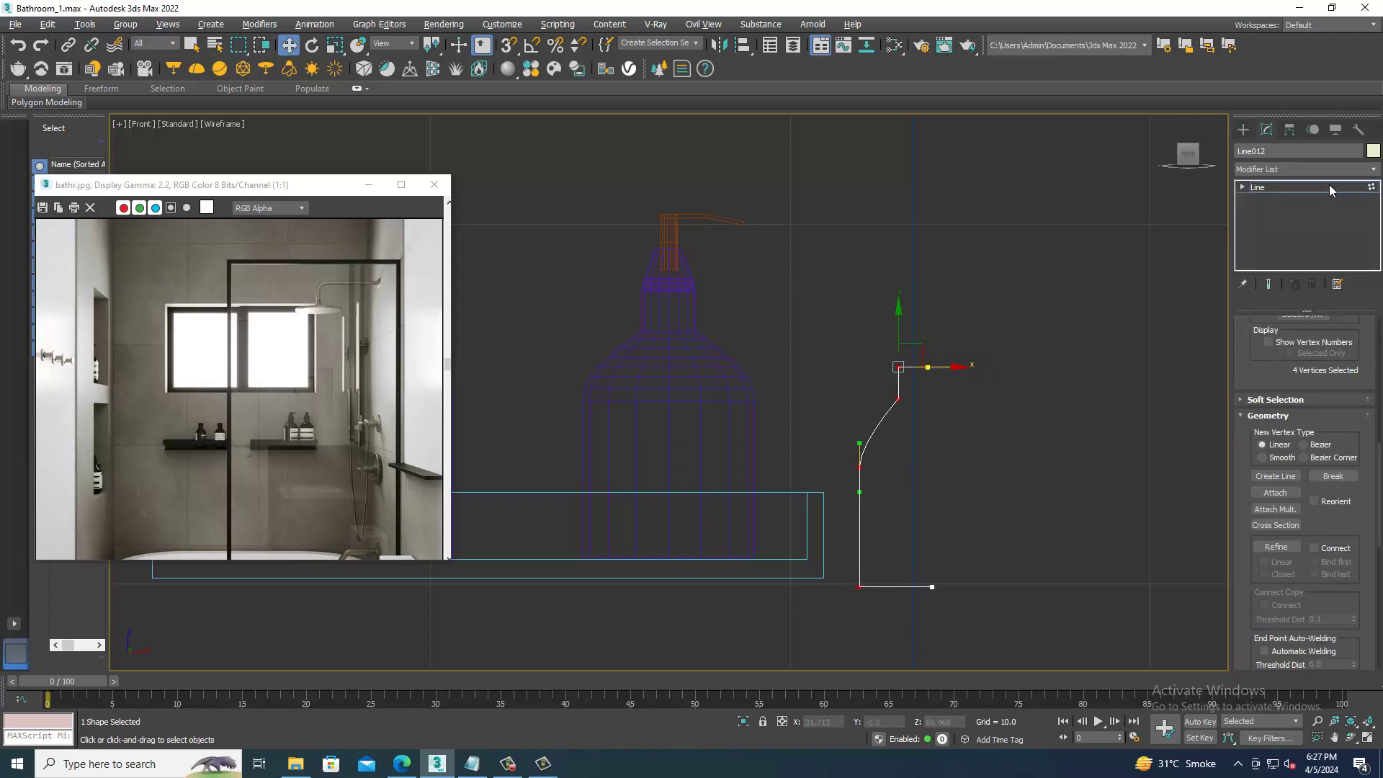
# - Apply a Lathe modifier to Line012, align it to Max, and enter Vertex sub-object level
pyautogui.click(1329, 187)
pyautogui.click(1300, 169)
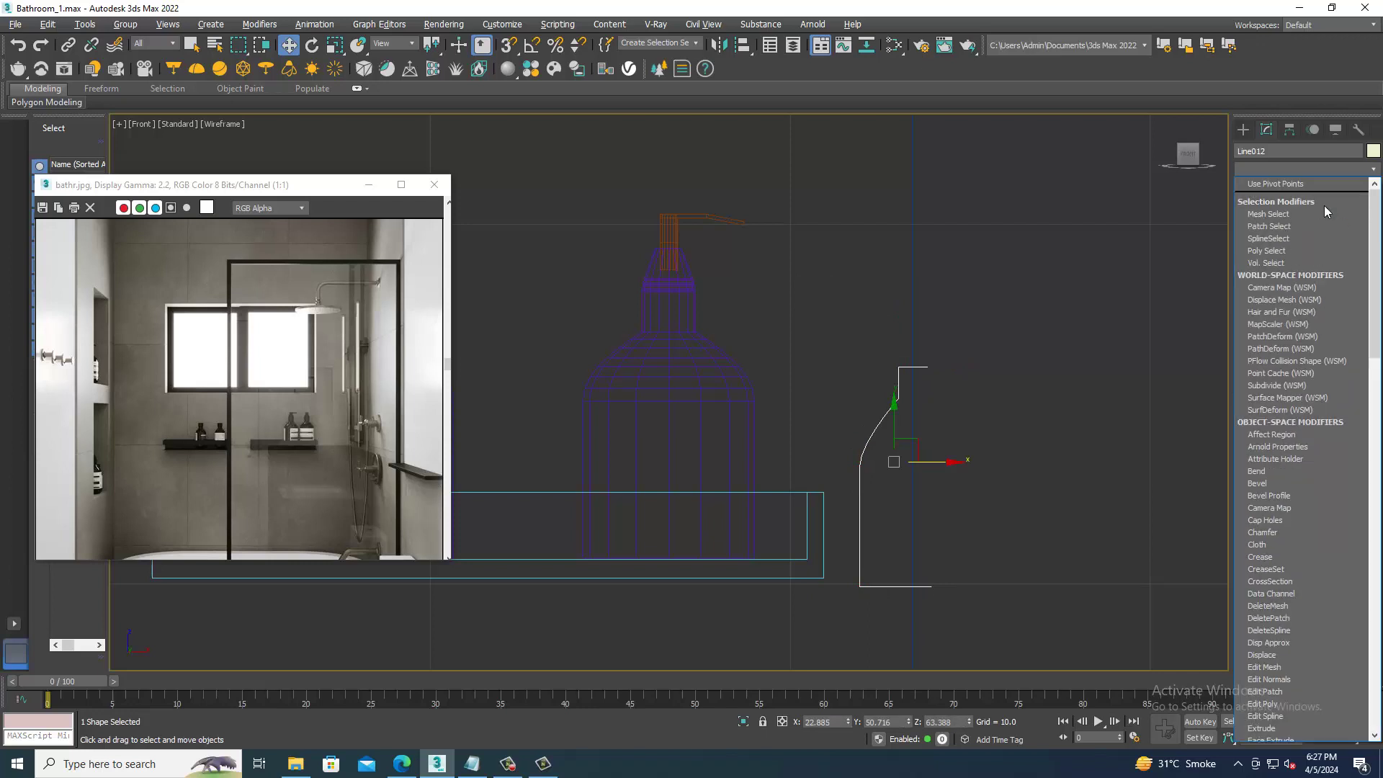
pyautogui.scroll(-10, 1262, 375)
pyautogui.click(1262, 373)
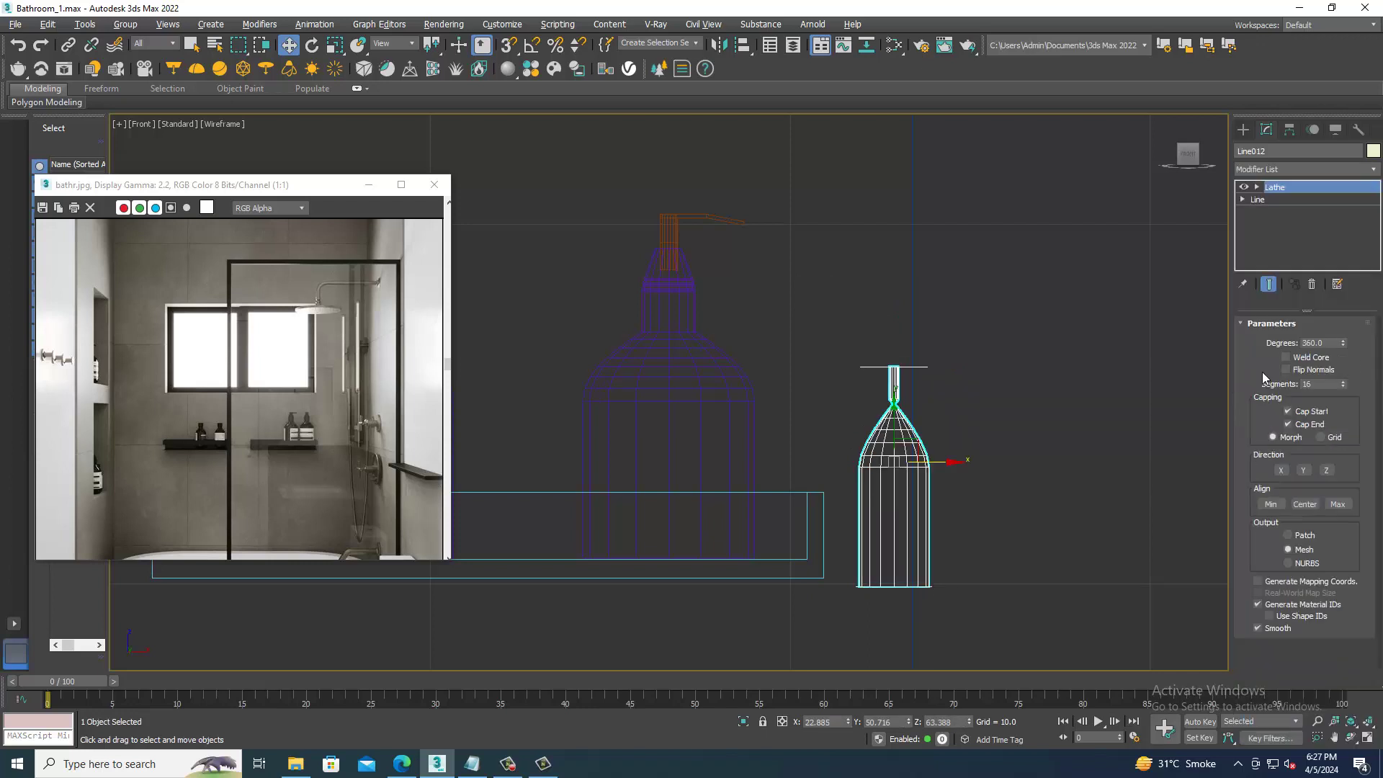
pyautogui.click(1338, 504)
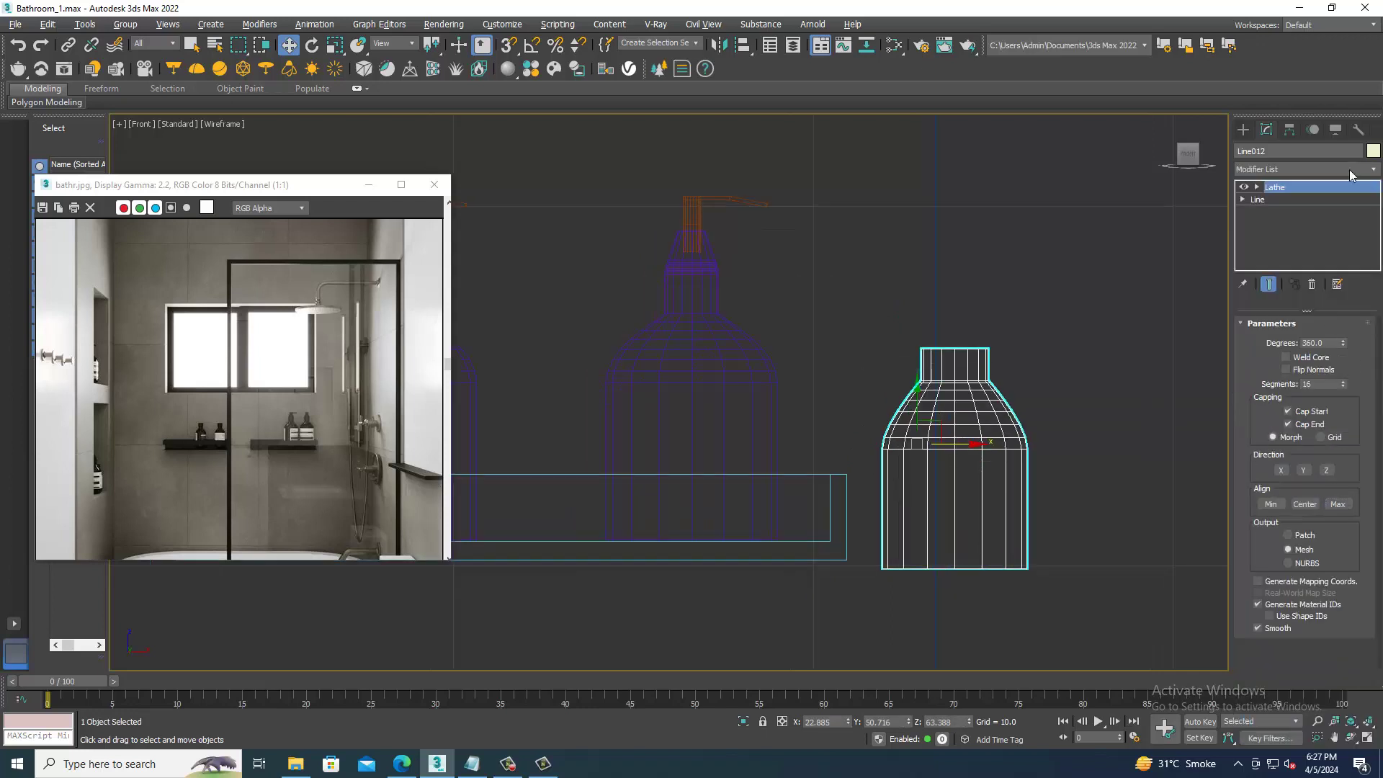
pyautogui.click(1269, 212)
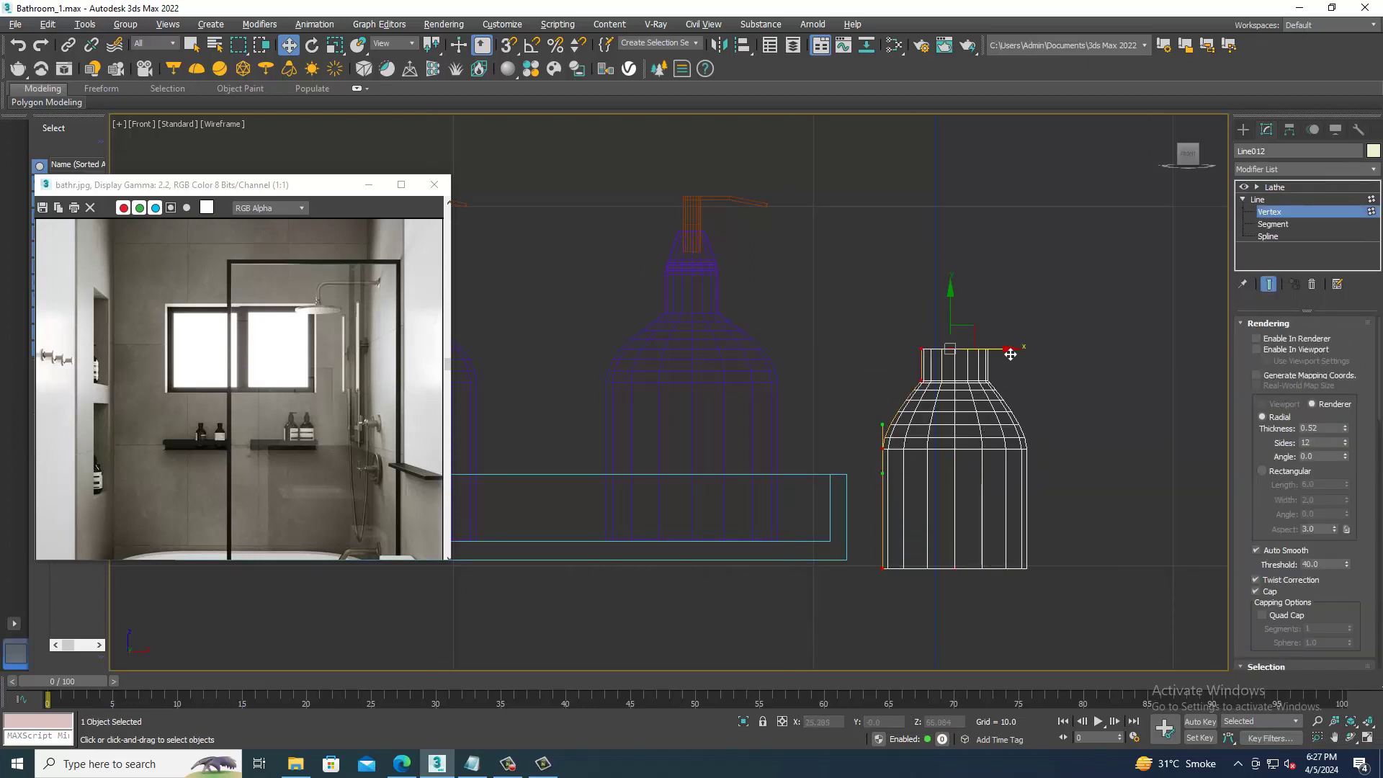
# - Move the profile vertices to widen the body and narrow the bottle neck
pyautogui.moveTo(1010, 354); pyautogui.dragTo(1026, 351)
pyautogui.scroll(3, 999, 363)
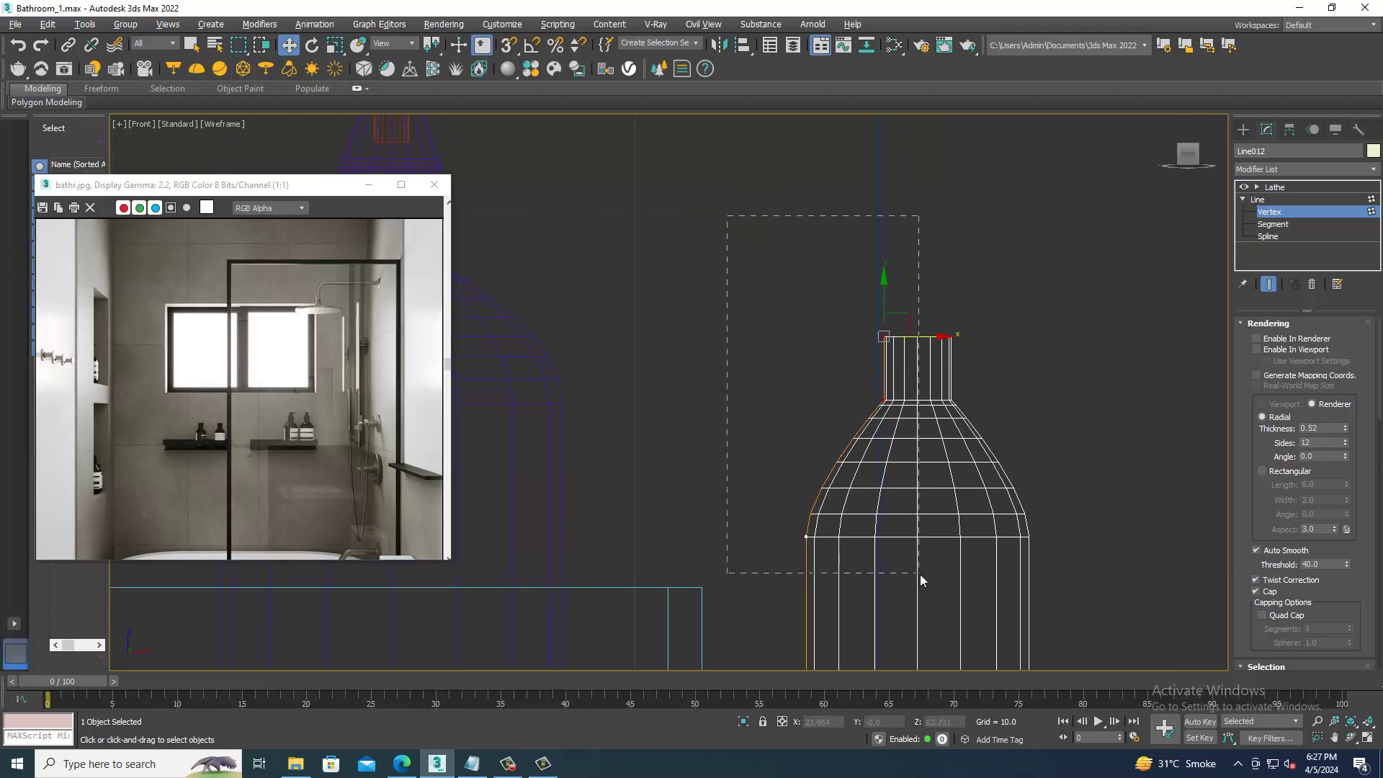
pyautogui.moveTo(919, 574); pyautogui.dragTo(915, 572)
pyautogui.moveTo(933, 343); pyautogui.dragTo(910, 342)
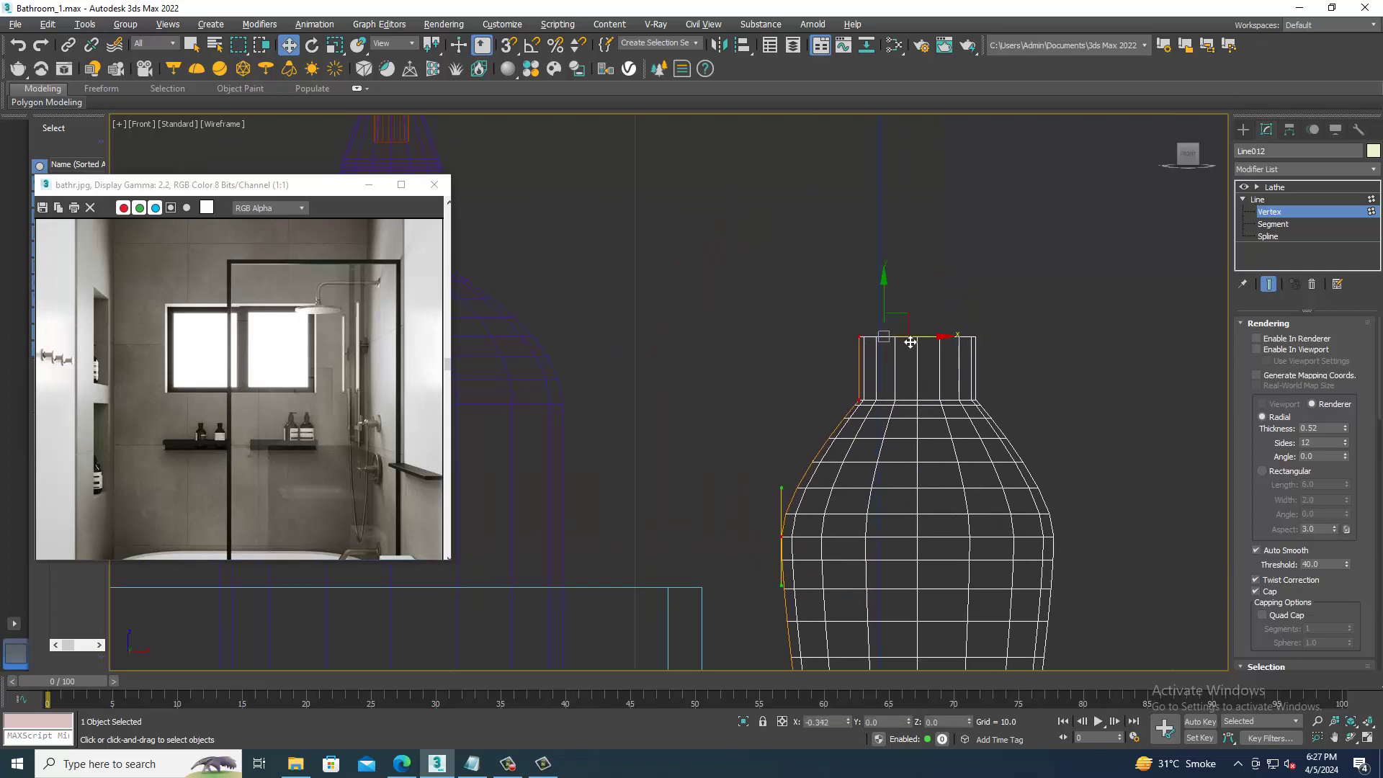
pyautogui.scroll(-2, 911, 342)
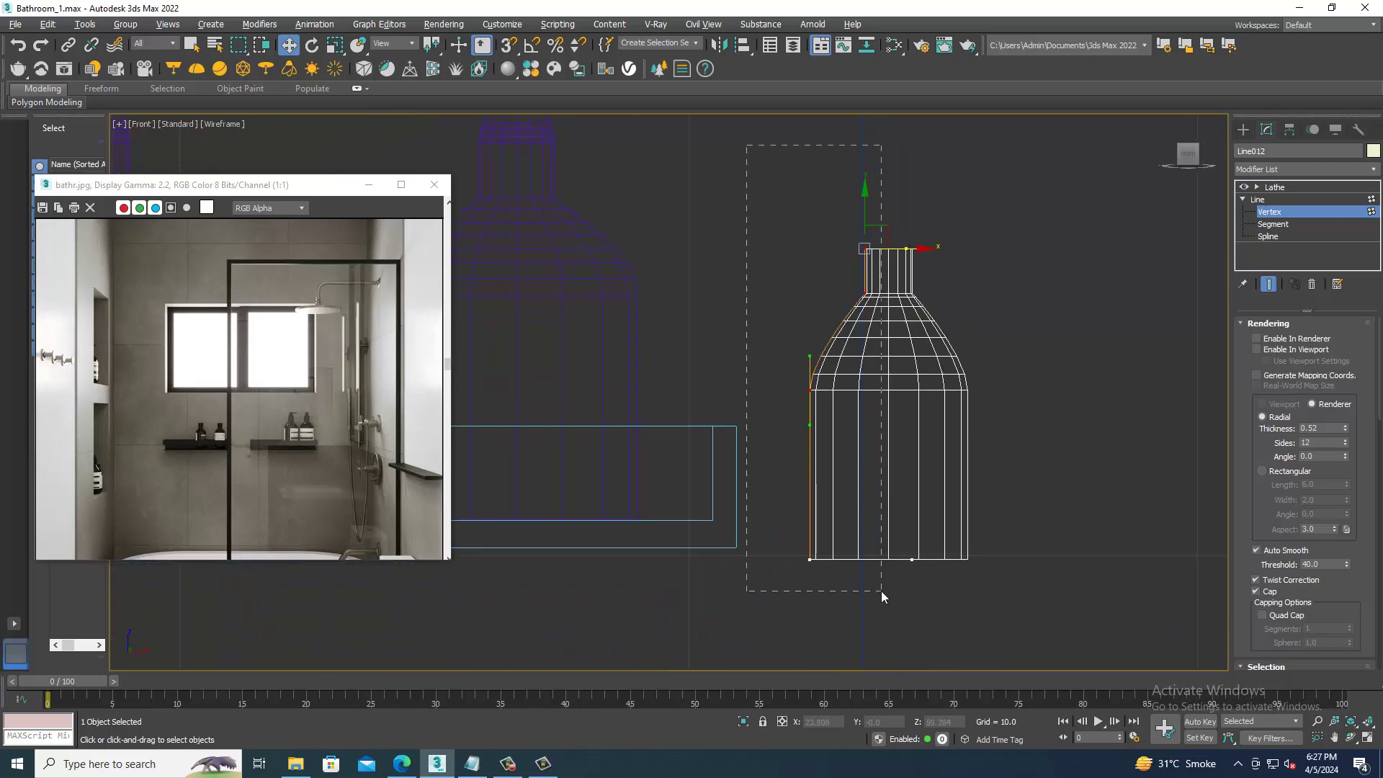
pyautogui.moveTo(927, 254); pyautogui.dragTo(893, 252)
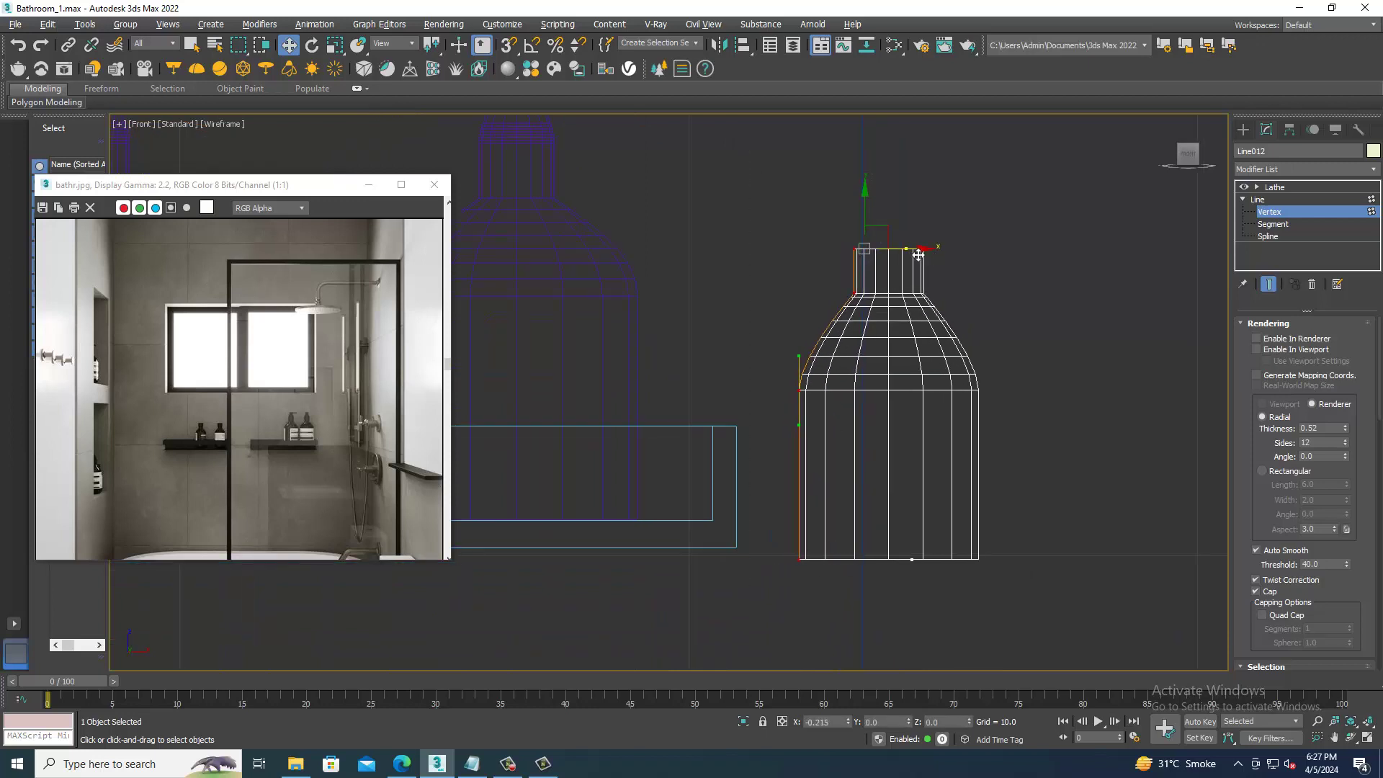
pyautogui.scroll(2, 935, 232)
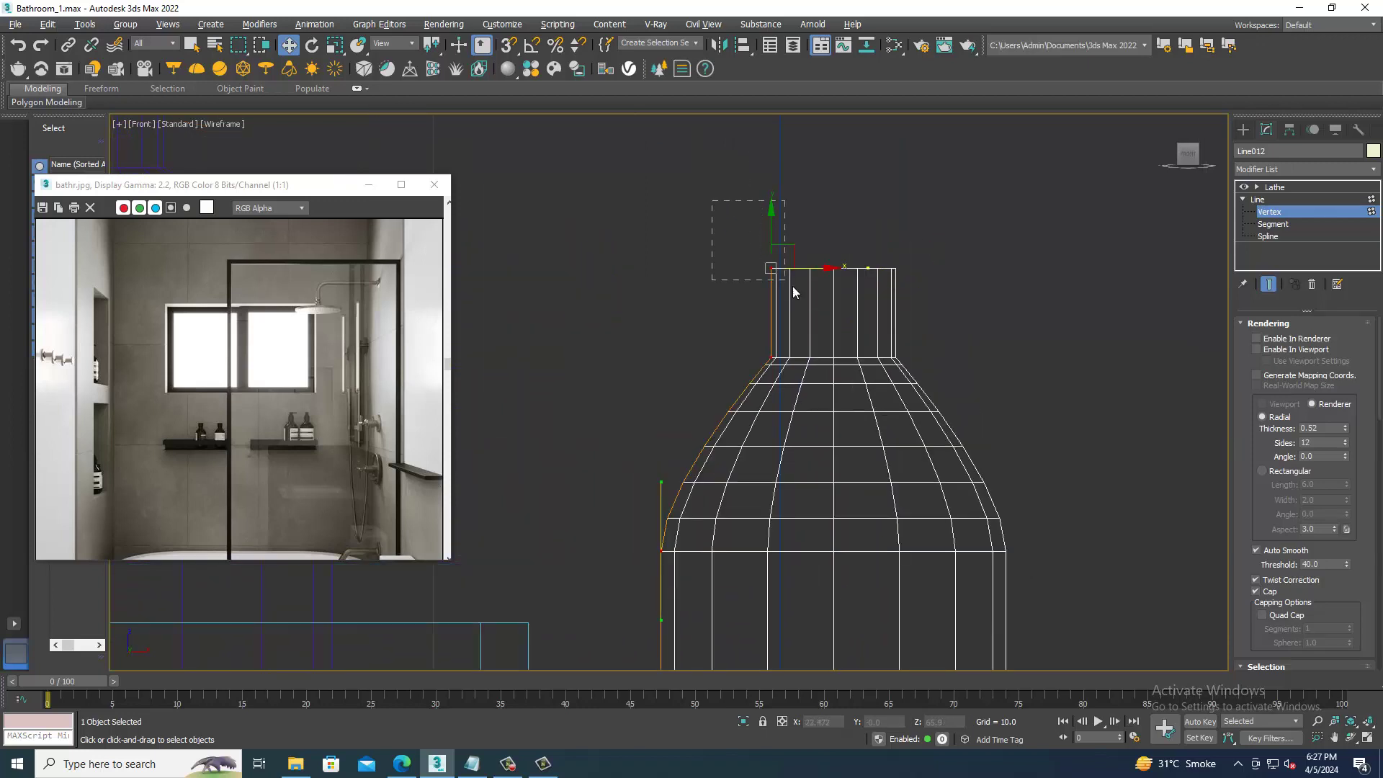
pyautogui.moveTo(792, 286); pyautogui.dragTo(792, 287)
pyautogui.scroll(-5, 1260, 523)
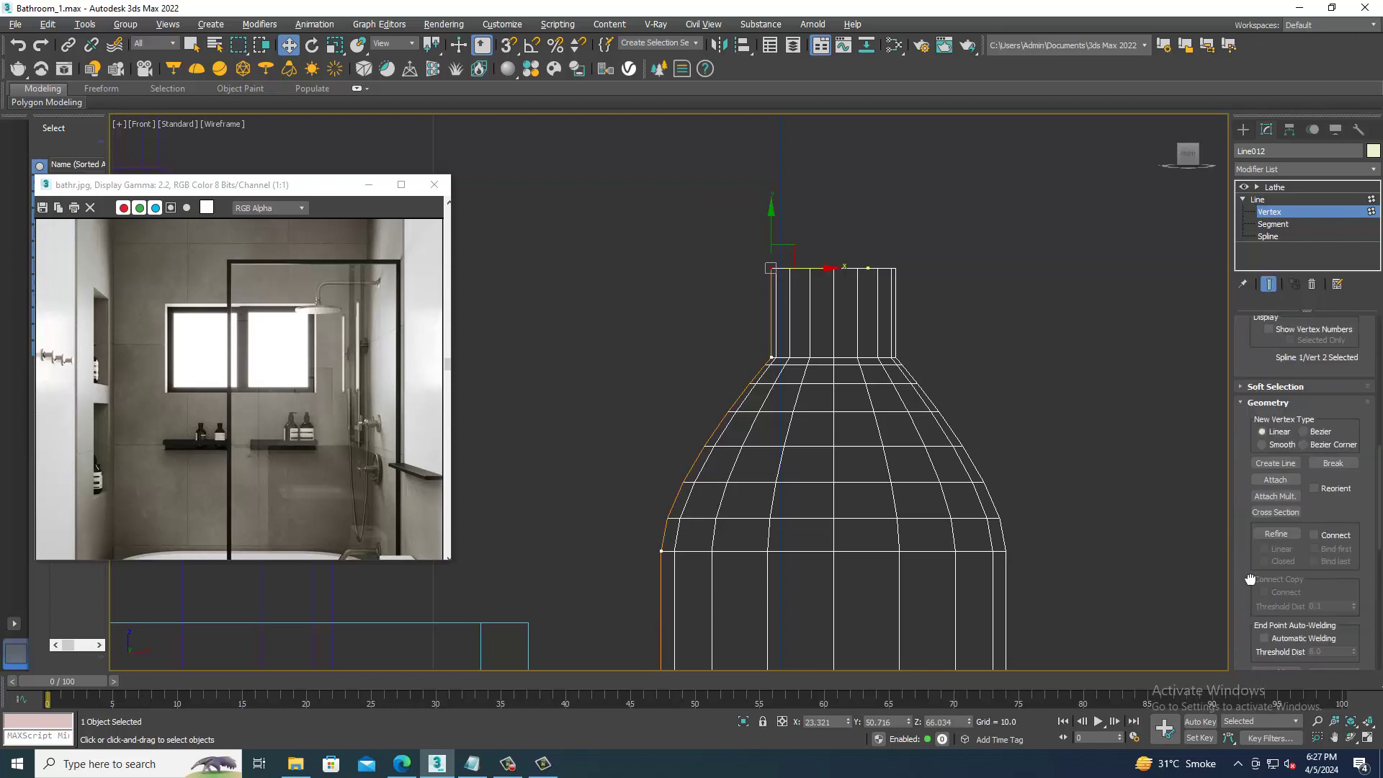
pyautogui.scroll(-5, 1244, 466)
# - Fillet the neck's top corner and the neck-to-shoulder corner
pyautogui.click(1275, 380)
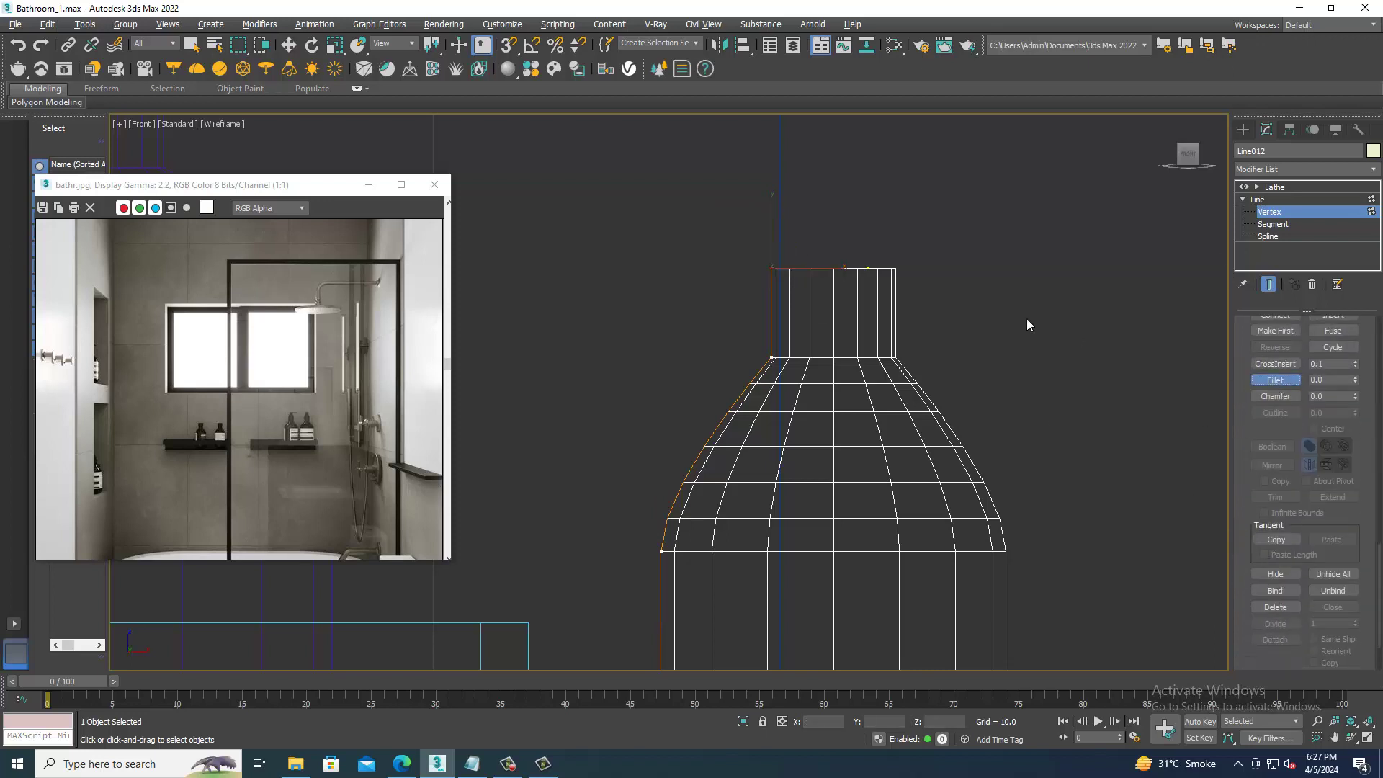
pyautogui.moveTo(778, 283); pyautogui.dragTo(776, 275)
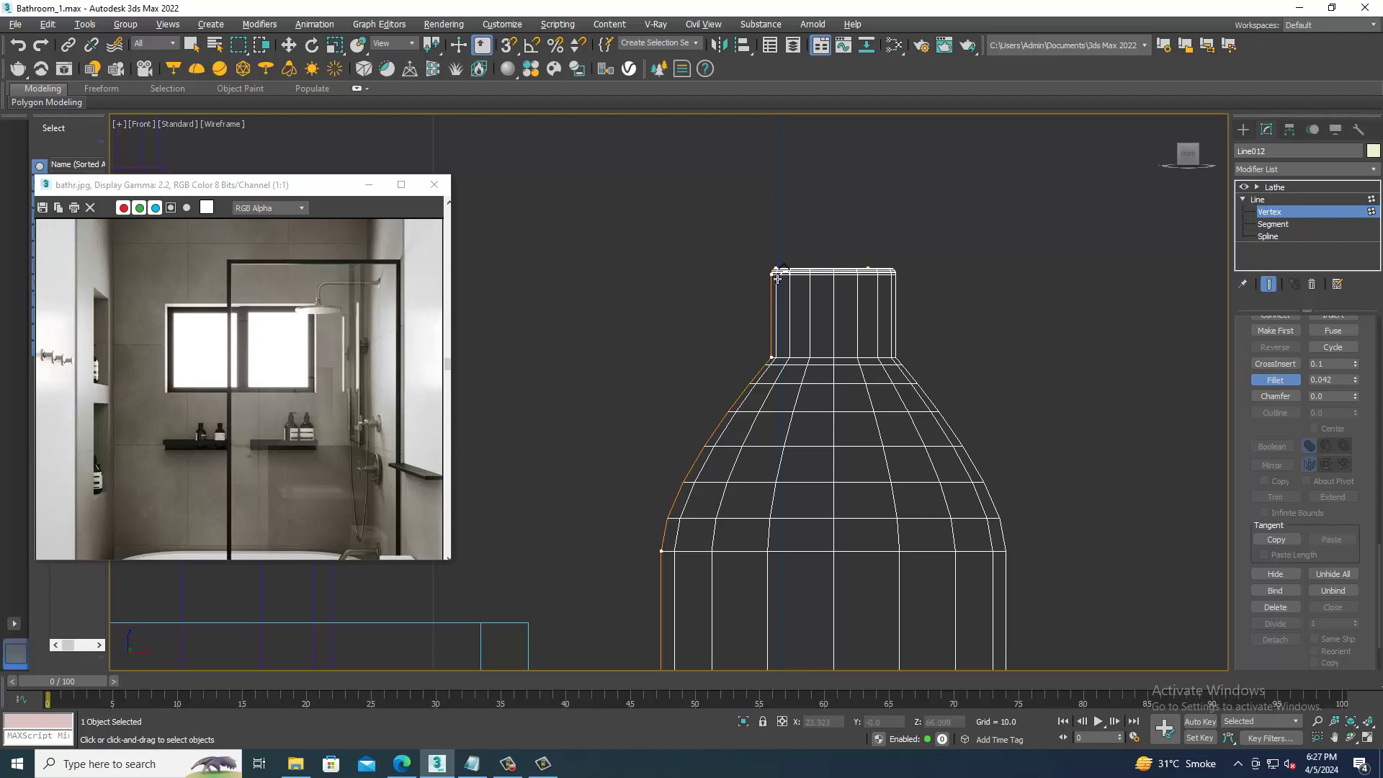
pyautogui.moveTo(776, 361); pyautogui.dragTo(778, 348)
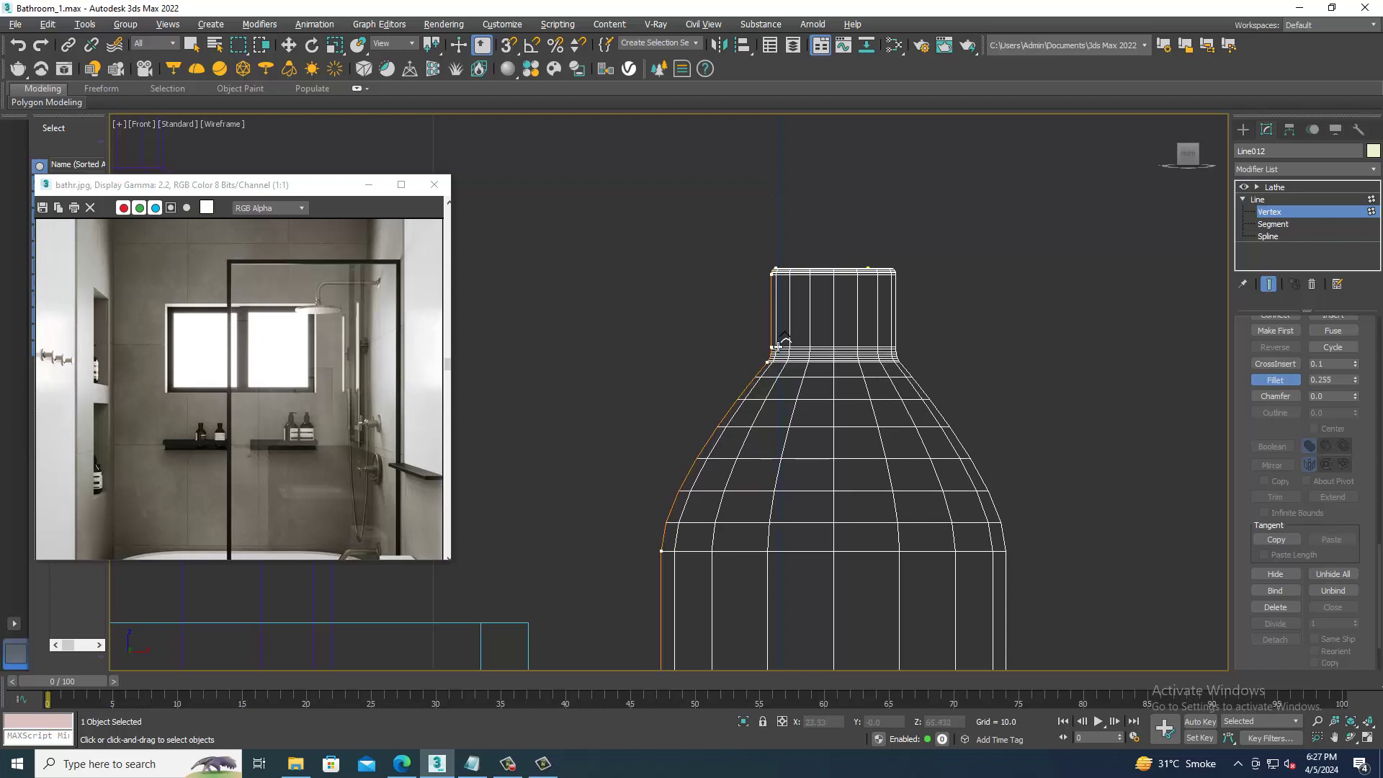
pyautogui.scroll(-1, 849, 274)
pyautogui.scroll(-1, 905, 388)
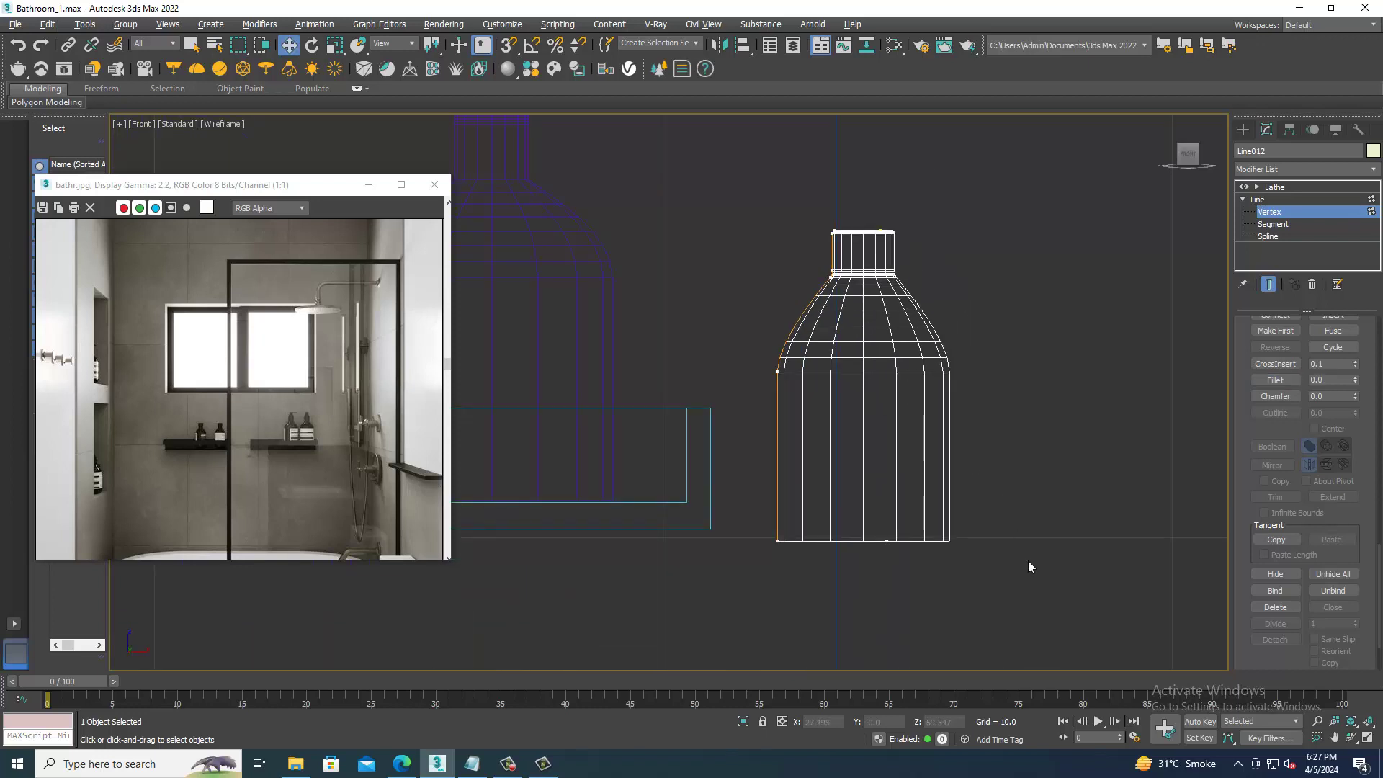
# - Back in the Perspective view, select the Lathe level and move the bottle up toward the shelves
pyautogui.hotkey('alt', 'w')
pyautogui.hotkey('alt', 'w')
pyautogui.scroll(-3, 1053, 527)
pyautogui.scroll(-2, 1037, 547)
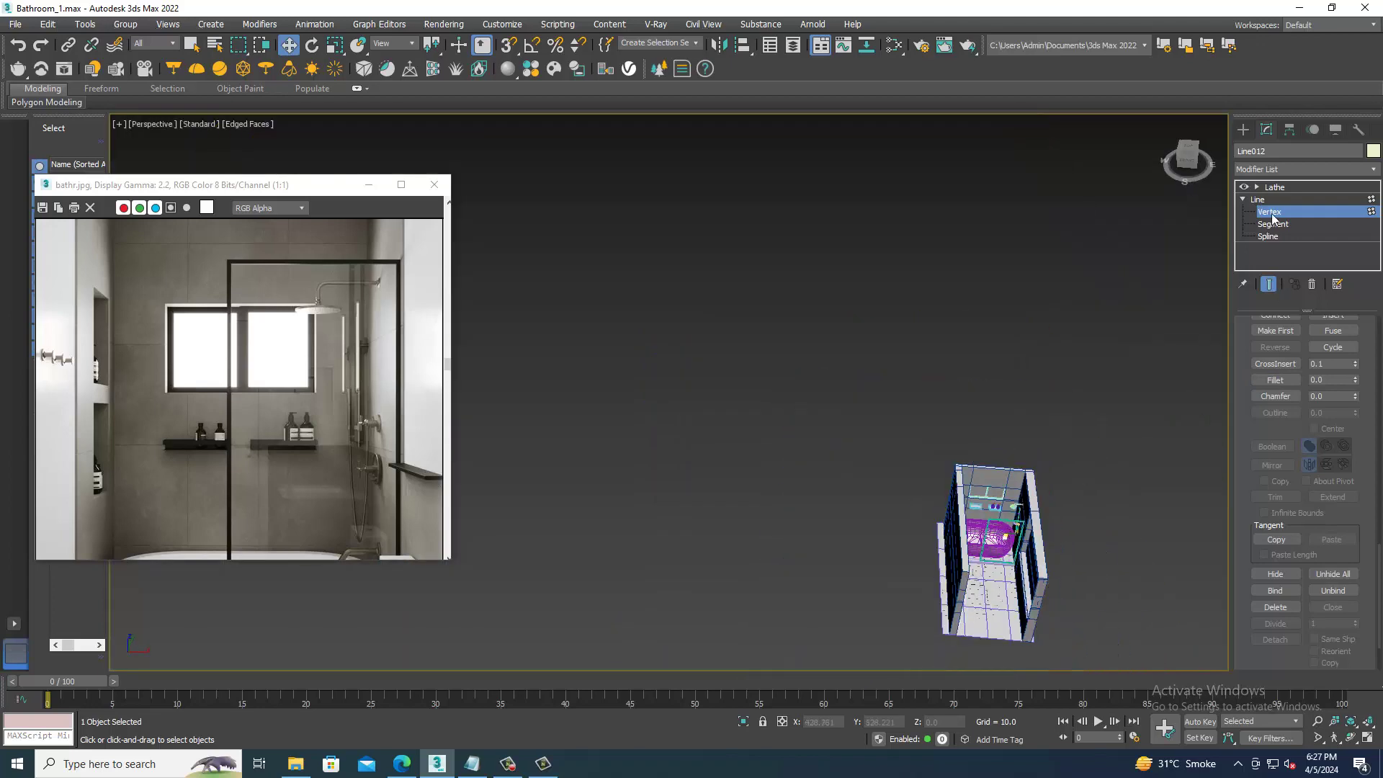
pyautogui.click(1289, 188)
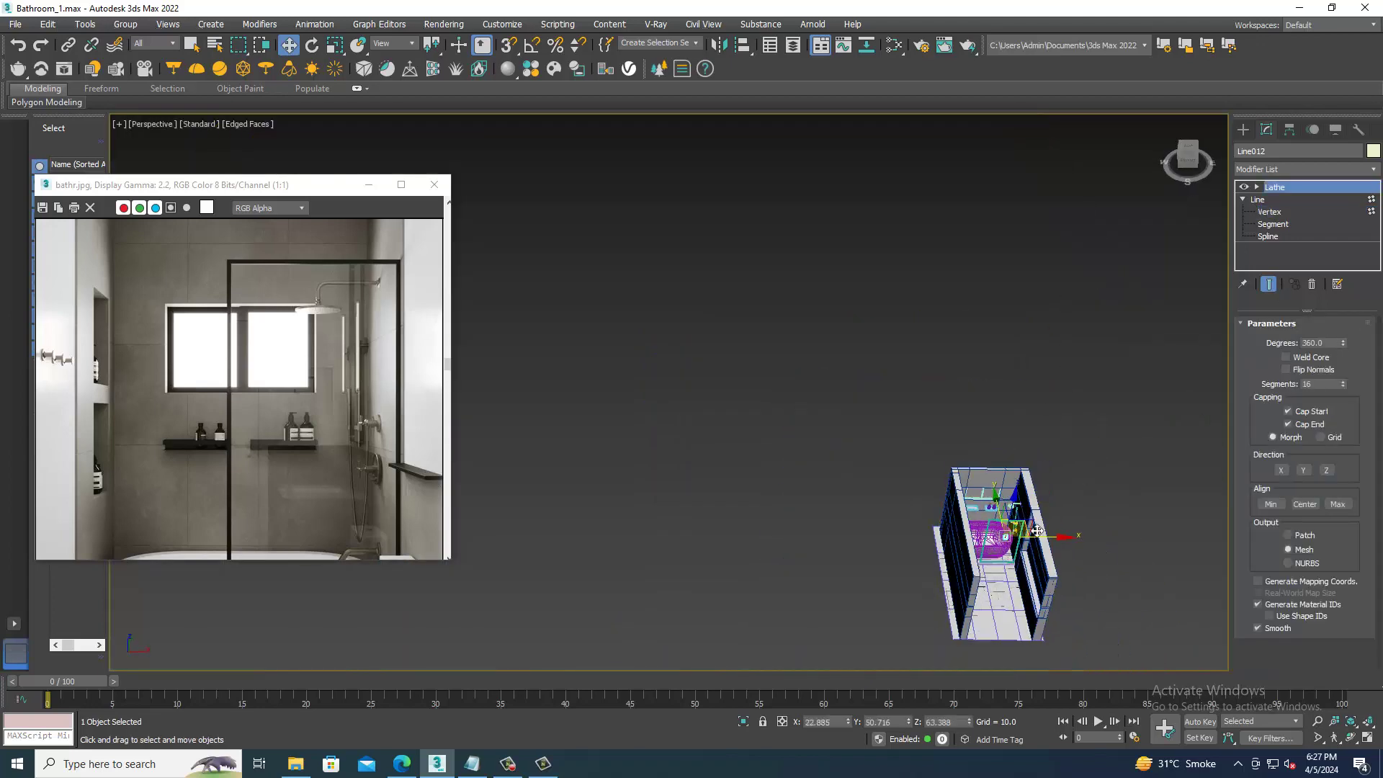
pyautogui.scroll(3, 1026, 514)
pyautogui.scroll(3, 1026, 513)
pyautogui.moveTo(958, 522); pyautogui.dragTo(908, 379)
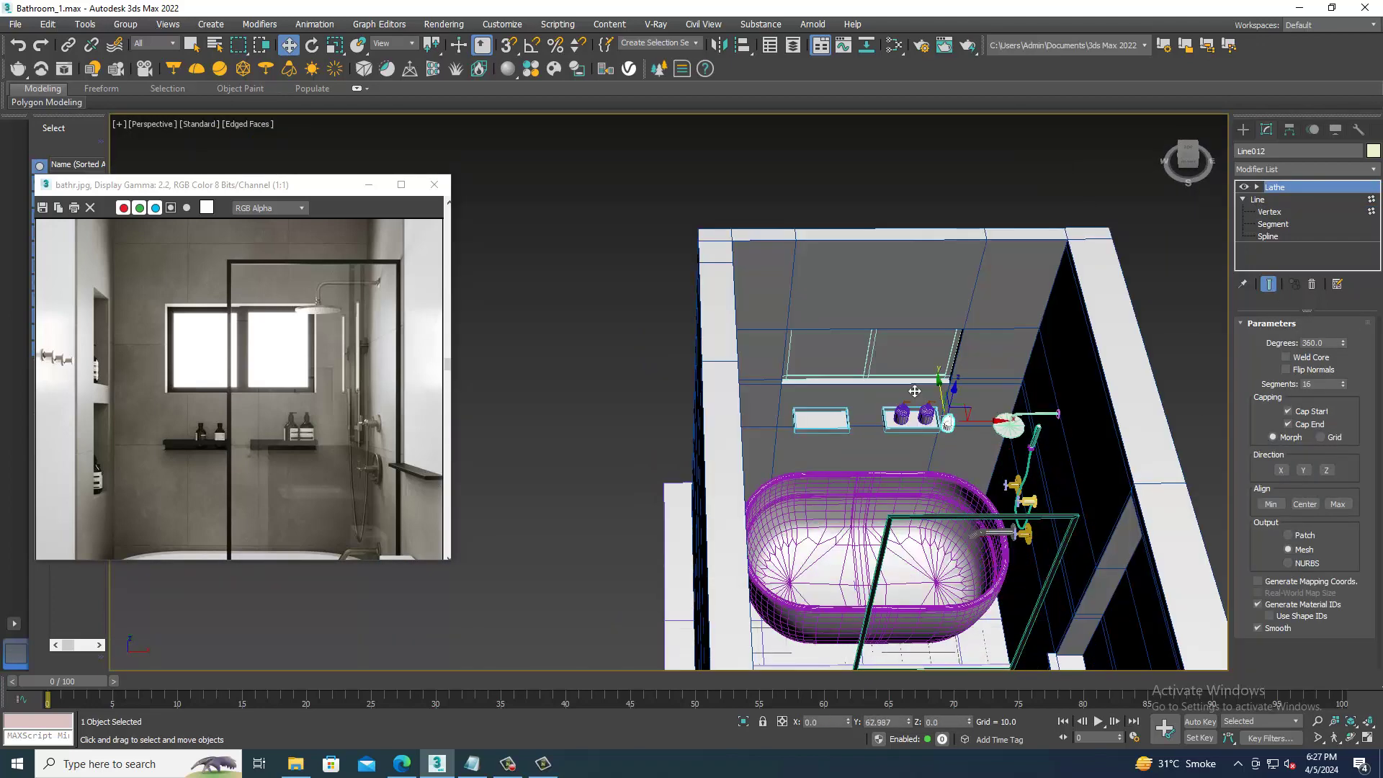
# - Slide the bottle sideways onto the left shelf tray
pyautogui.moveTo(990, 418); pyautogui.dragTo(835, 414)
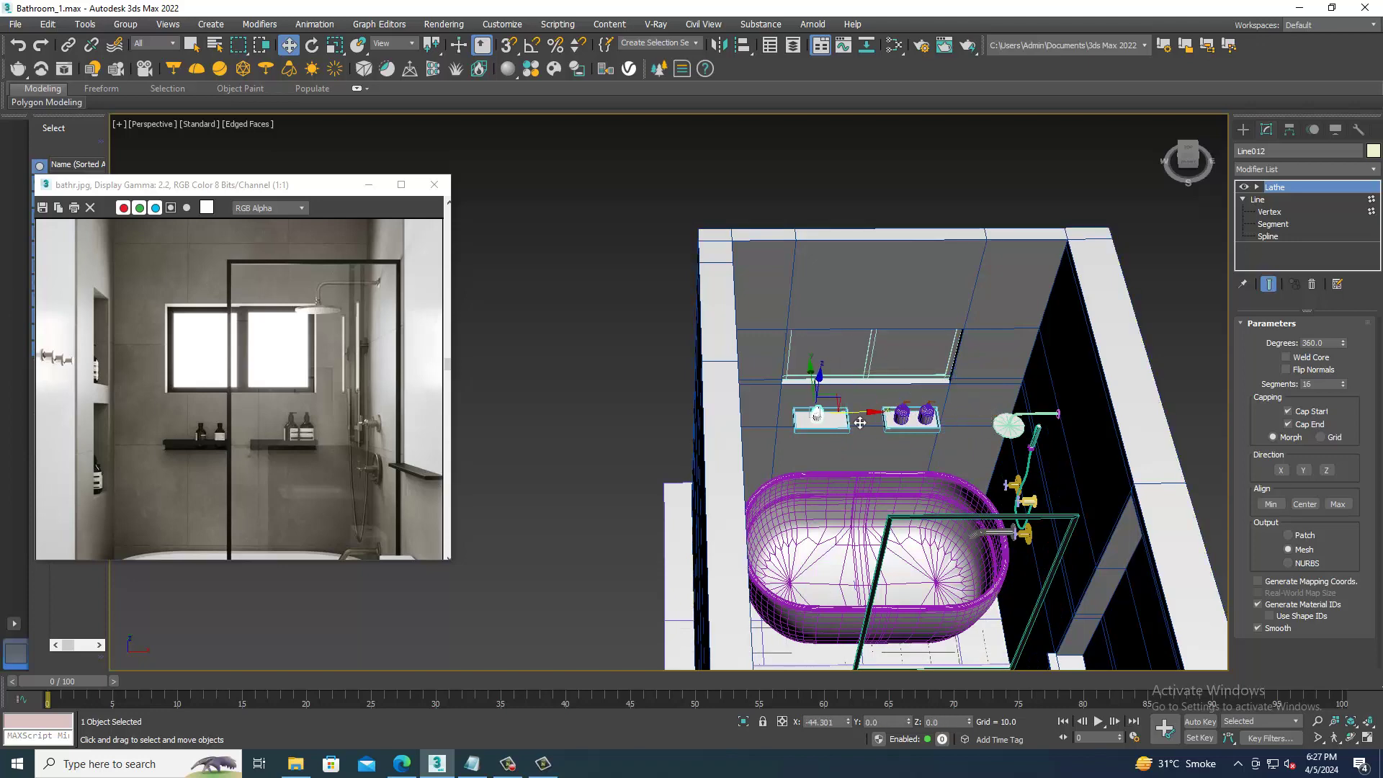
pyautogui.press('z')
pyautogui.moveTo(833, 396)
pyautogui.keyDown('alt'); pyautogui.mouseDown(button='middle')
pyautogui.moveTo(803, 334)
pyautogui.moveTo(821, 375)
pyautogui.mouseUp(button='middle'); pyautogui.keyUp('alt')
pyautogui.scroll(-3, 821, 375)
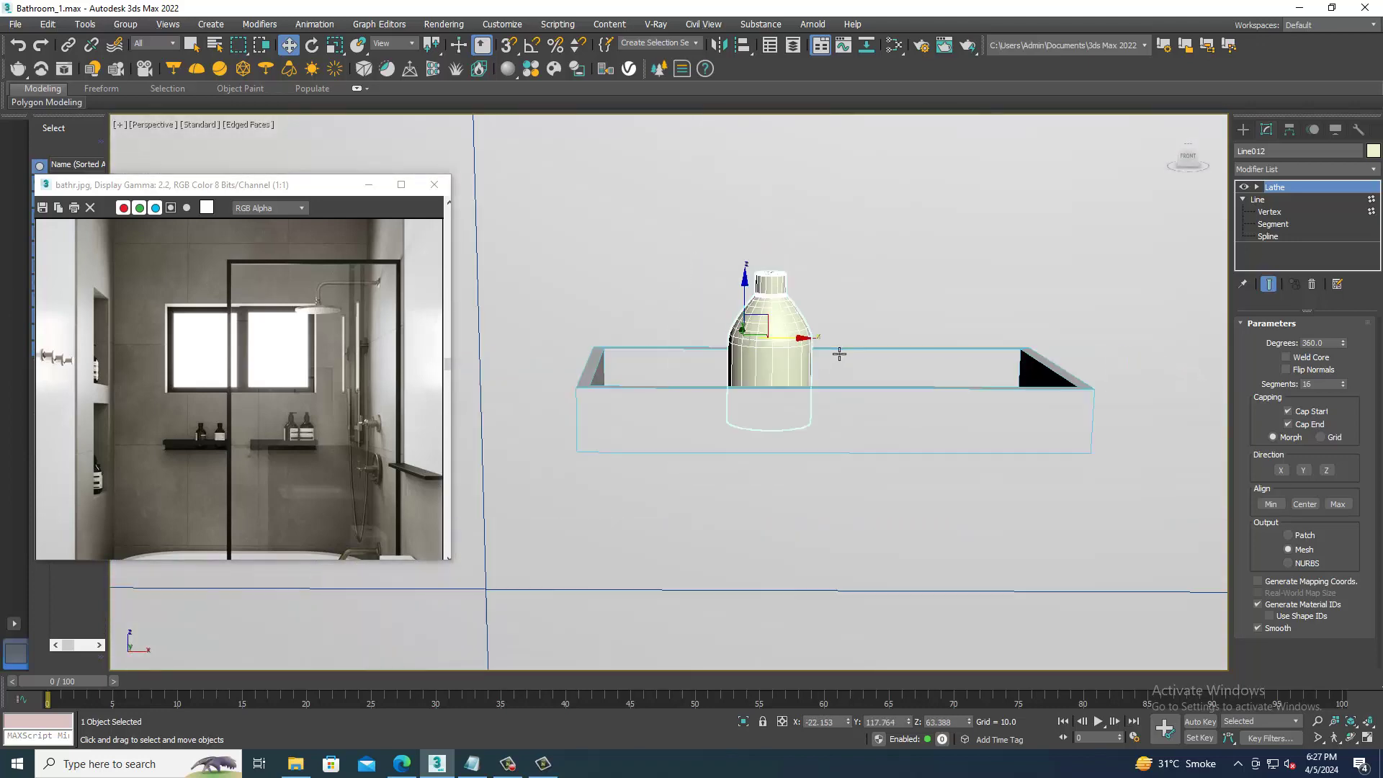
pyautogui.scroll(-3, 838, 349)
pyautogui.keyDown('alt'); pyautogui.moveTo(670, 355); pyautogui.dragTo(674, 423, button='middle'); pyautogui.keyUp('alt')
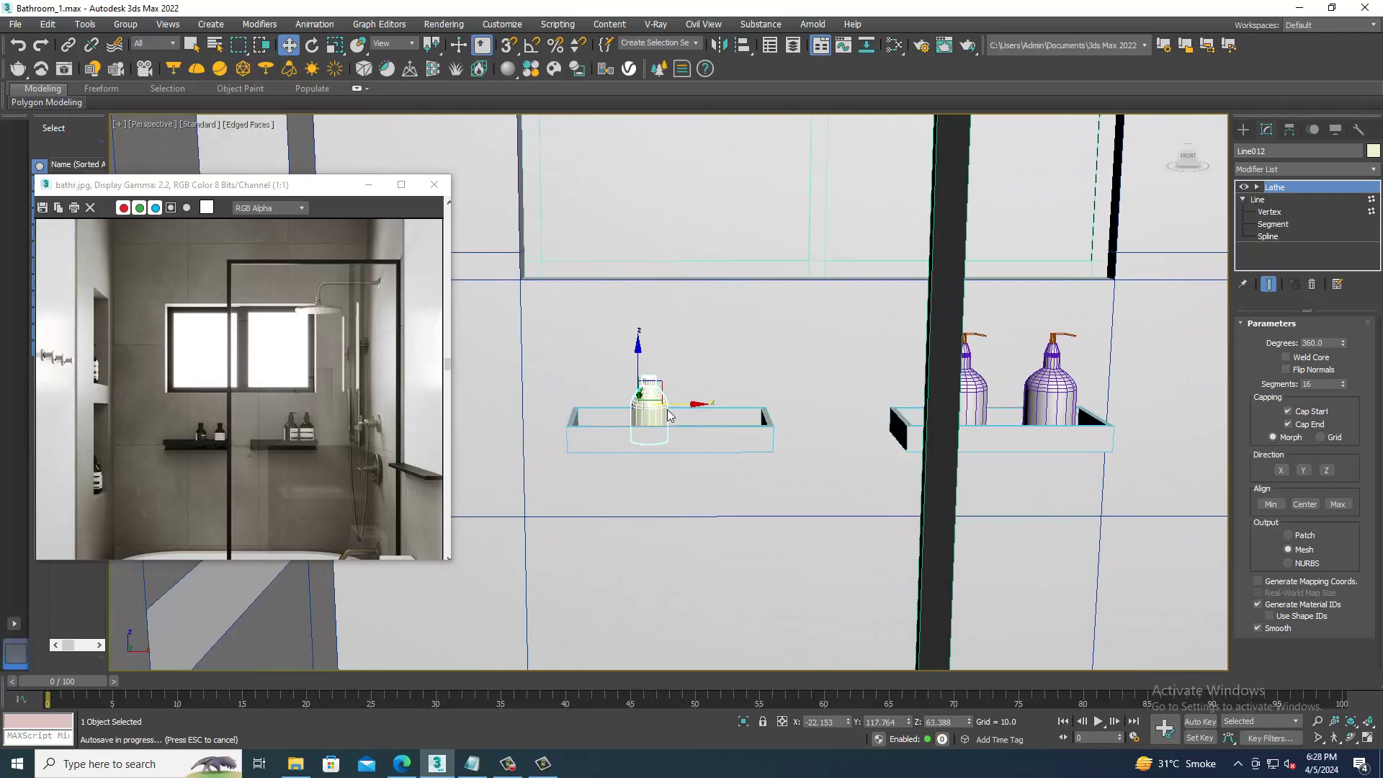
pyautogui.scroll(3, 669, 415)
pyautogui.scroll(2, 669, 415)
pyautogui.scroll(-5, 764, 399)
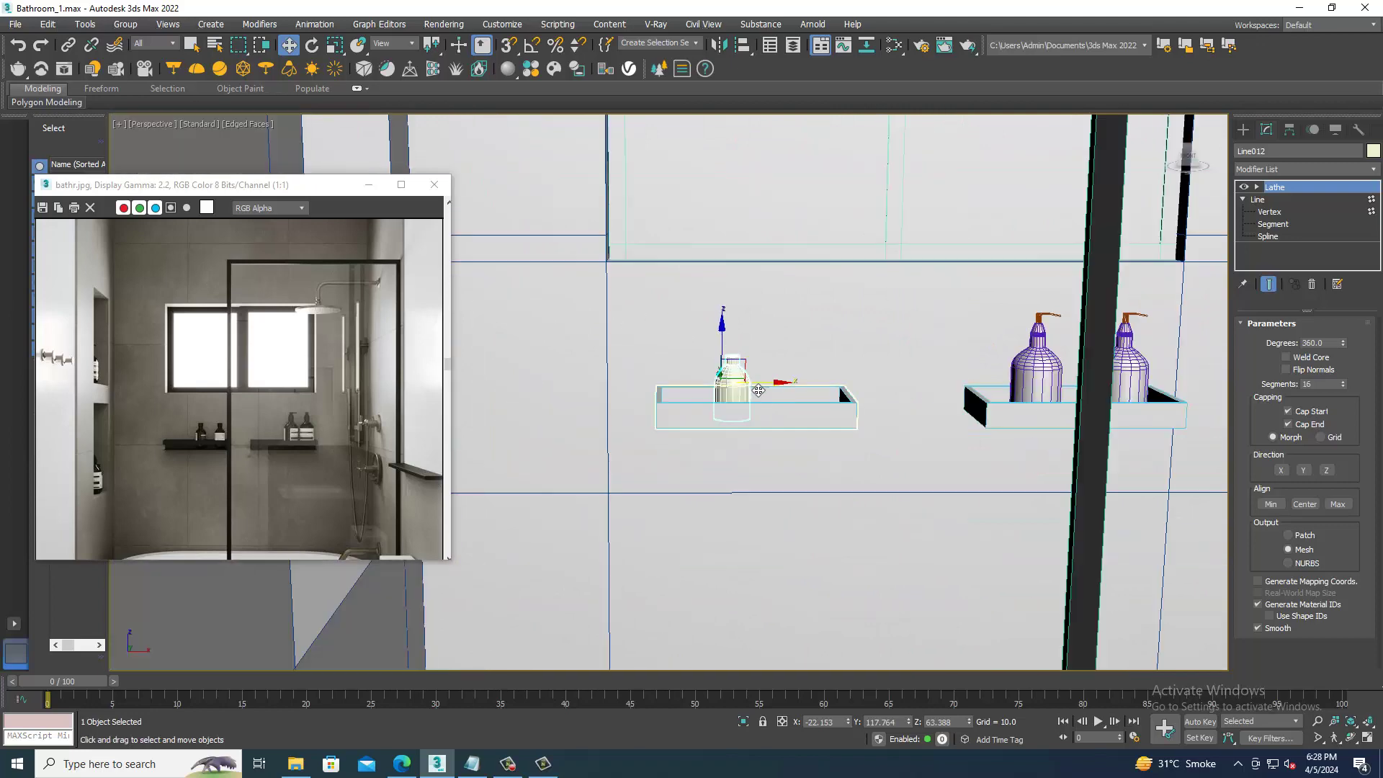
# - Shift it left, raise it to sit on the shelf, and Shift-drag a copy along X
pyautogui.moveTo(758, 390); pyautogui.dragTo(706, 390)
pyautogui.keyDown('alt'); pyautogui.moveTo(705, 390); pyautogui.dragTo(726, 438, button='middle'); pyautogui.keyUp('alt')
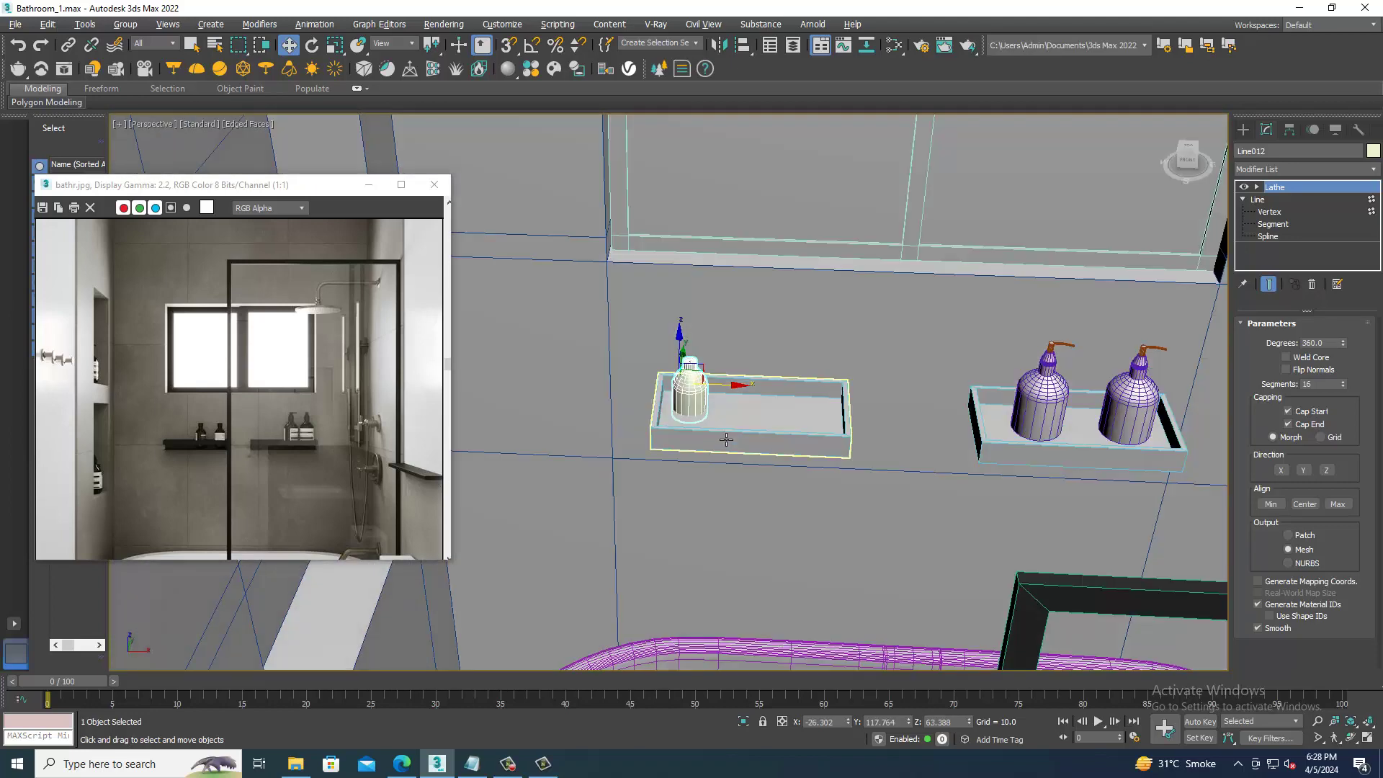
pyautogui.press('z')
pyautogui.moveTo(596, 326); pyautogui.dragTo(616, 281)
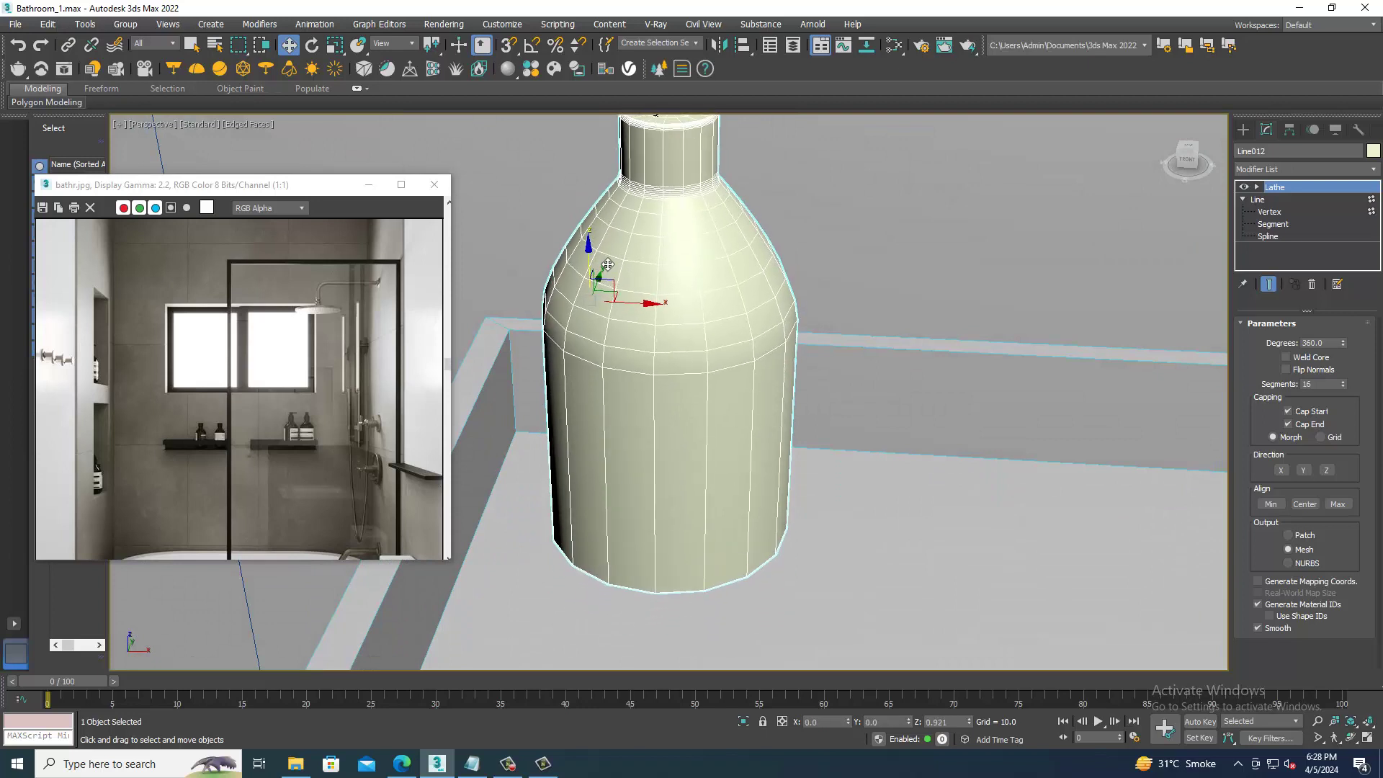
pyautogui.scroll(-4, 681, 335)
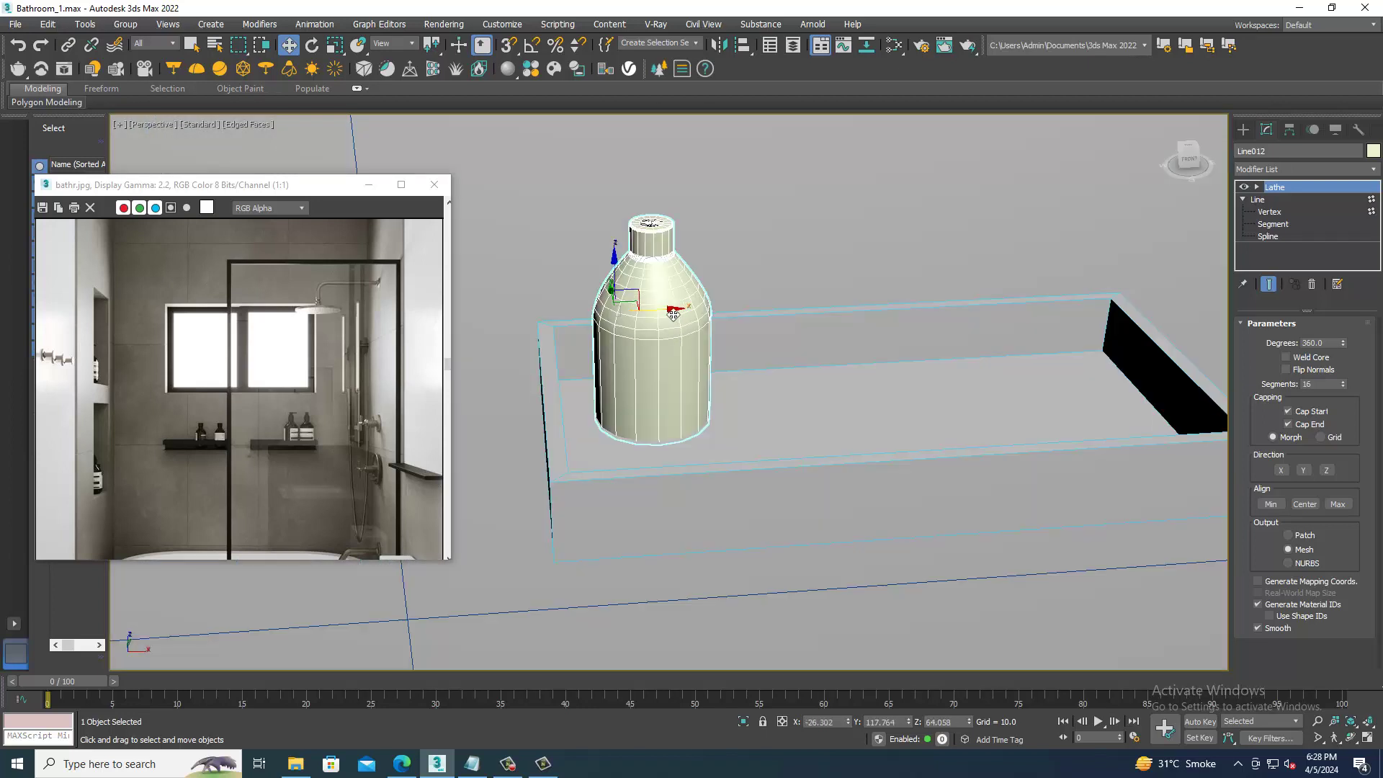
pyautogui.keyDown('shift'); pyautogui.moveTo(673, 314); pyautogui.dragTo(825, 317); pyautogui.keyUp('shift')
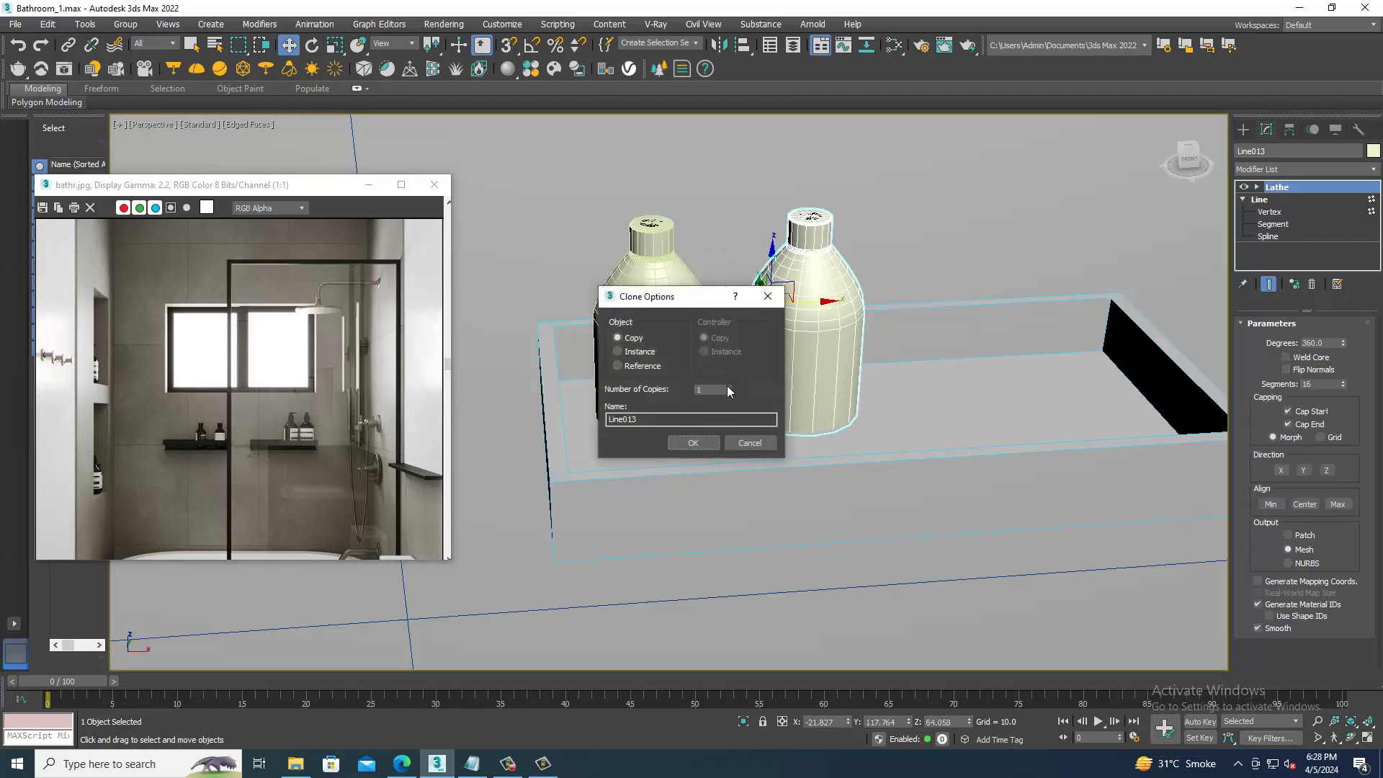
# - Make 3 copies of the bottle so four line the left shelf
pyautogui.write('3')
pyautogui.click(692, 442)
pyautogui.scroll(-5, 788, 386)
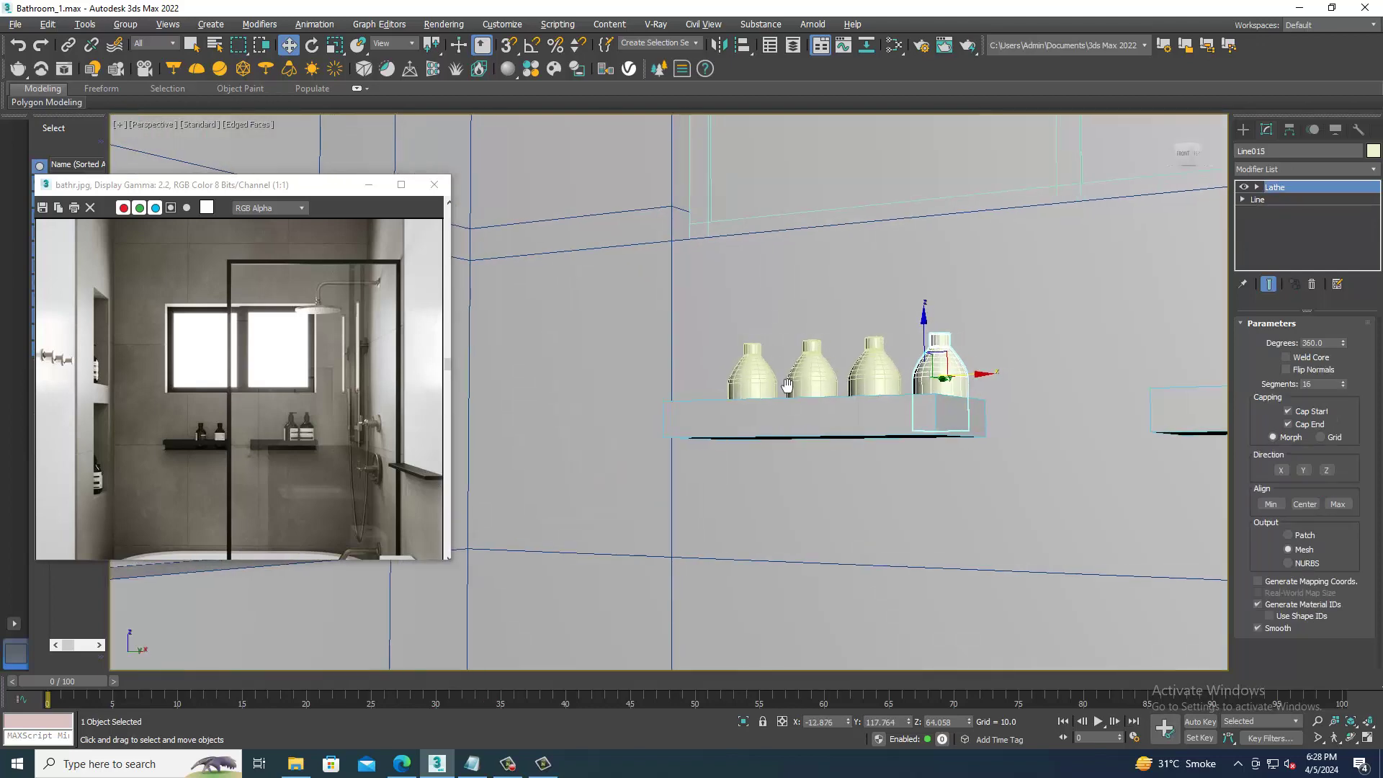
pyautogui.scroll(-3, 787, 386)
pyautogui.scroll(-3, 840, 417)
pyautogui.scroll(-4, 734, 343)
pyautogui.scroll(-1, 741, 358)
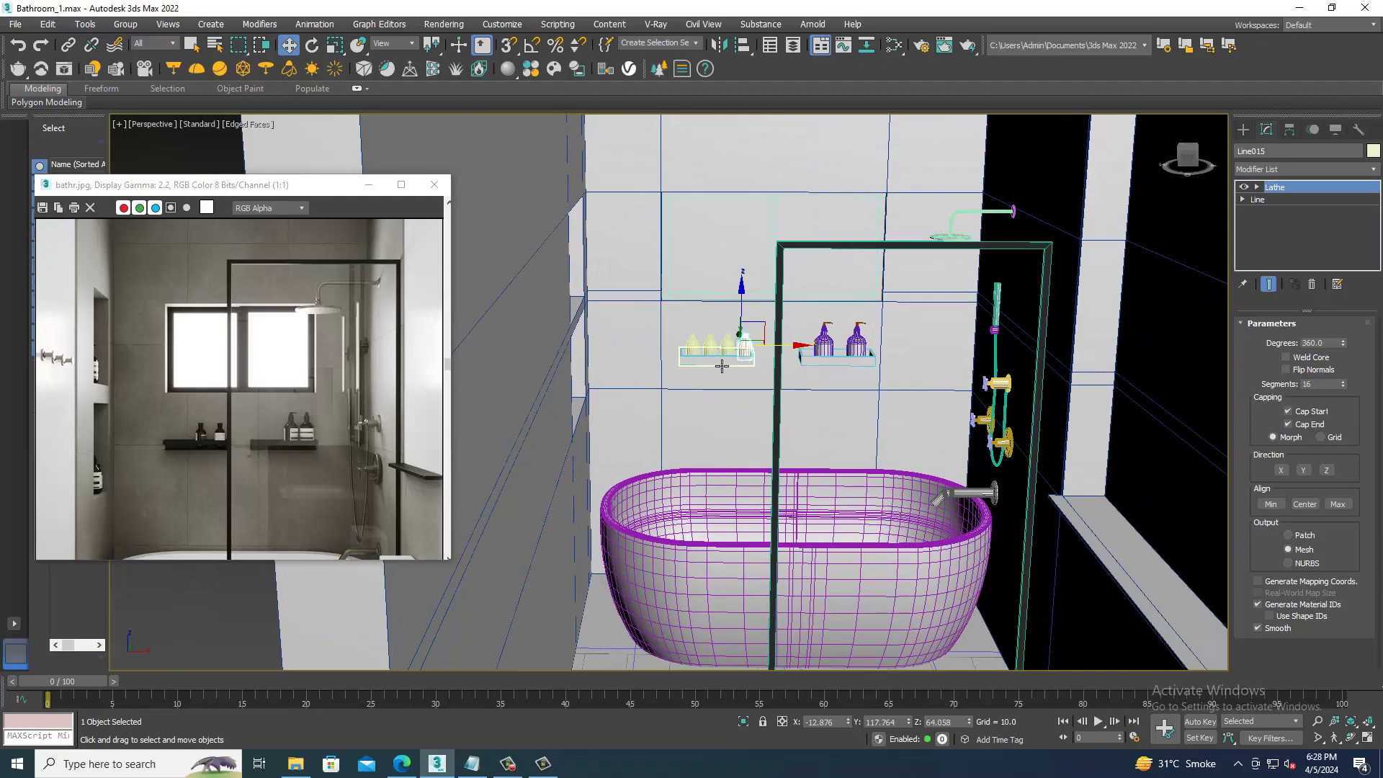
pyautogui.scroll(-1, 80, 458)
pyautogui.scroll(-1, 134, 374)
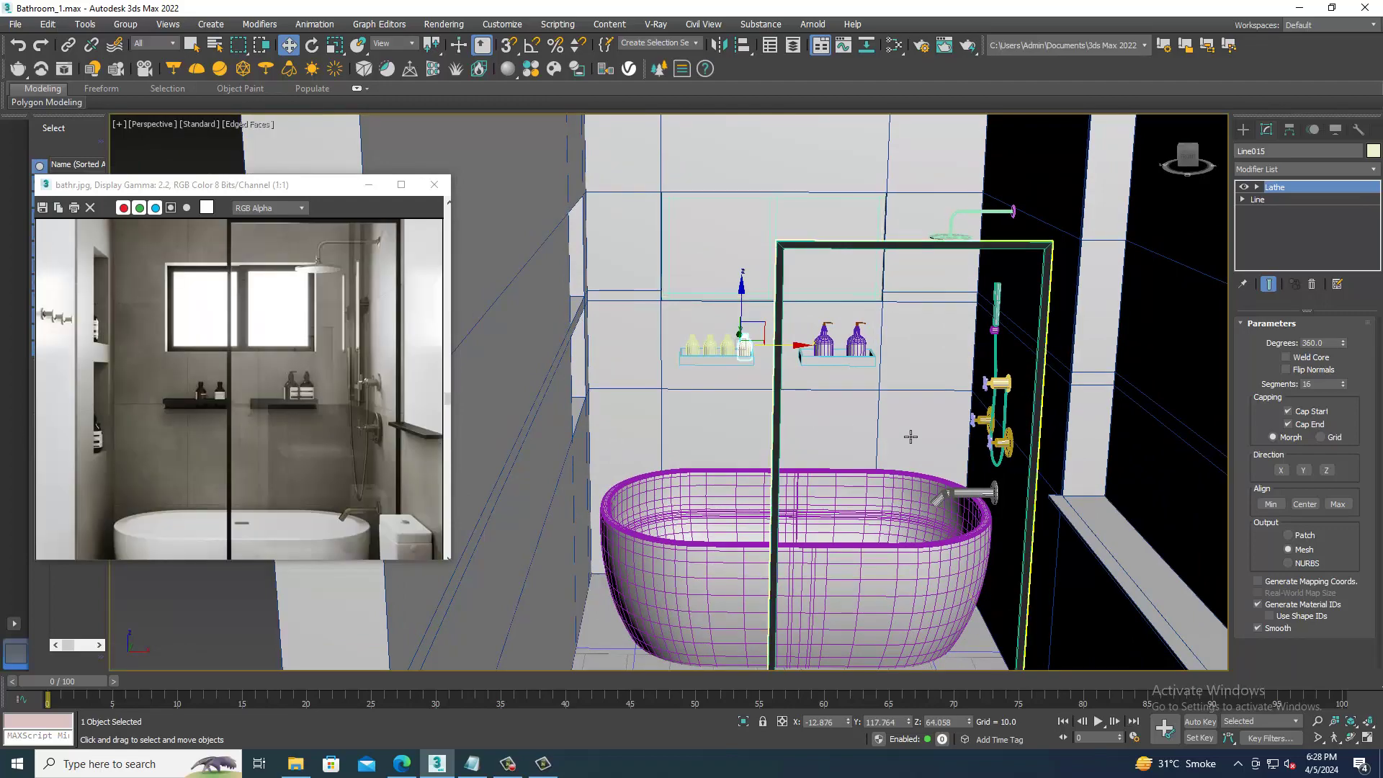
# - Clone the purple pump bottle with its pump over to the bathtub
pyautogui.moveTo(941, 331); pyautogui.dragTo(755, 414, button='middle')
pyautogui.click(785, 415)
pyautogui.scroll(2, 796, 400)
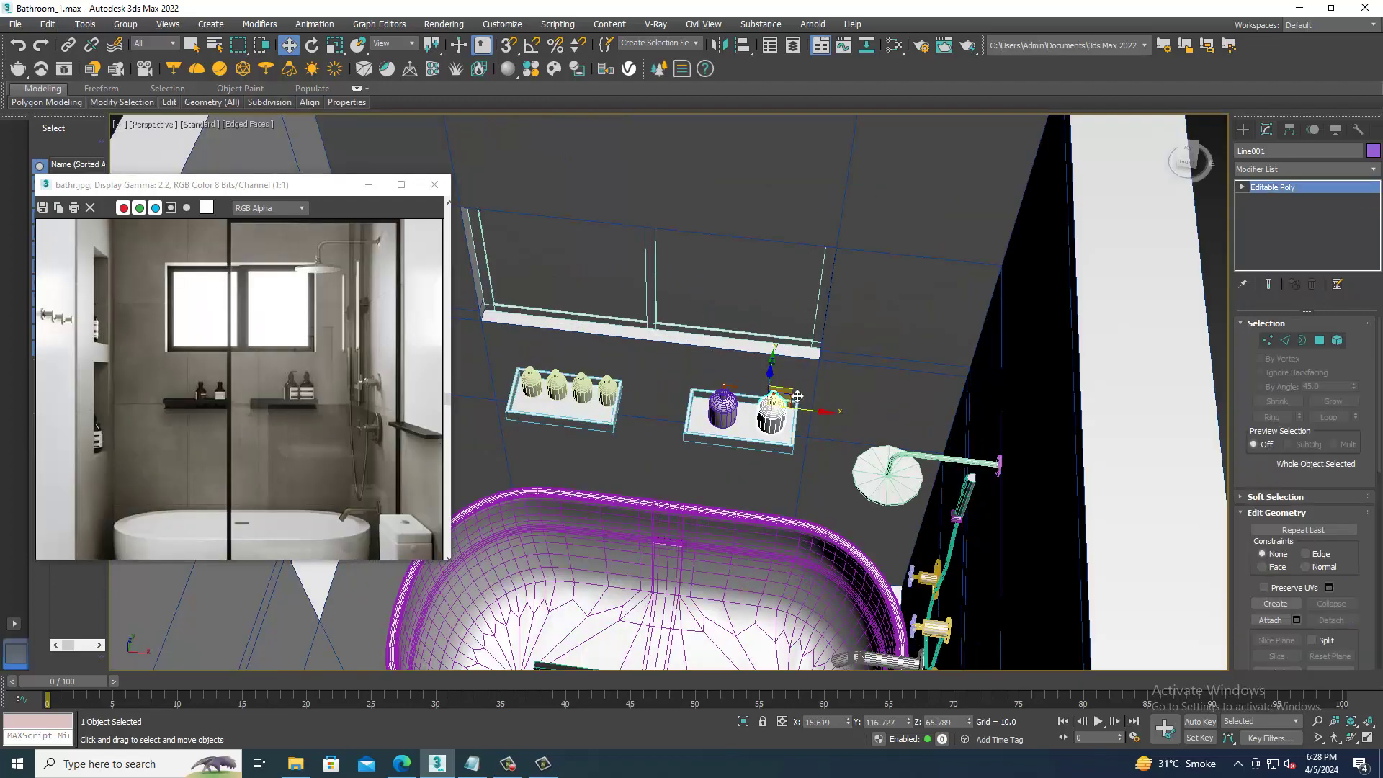
pyautogui.scroll(5, 791, 396)
pyautogui.keyDown('ctrl'); pyautogui.click(790, 386); pyautogui.keyUp('ctrl')
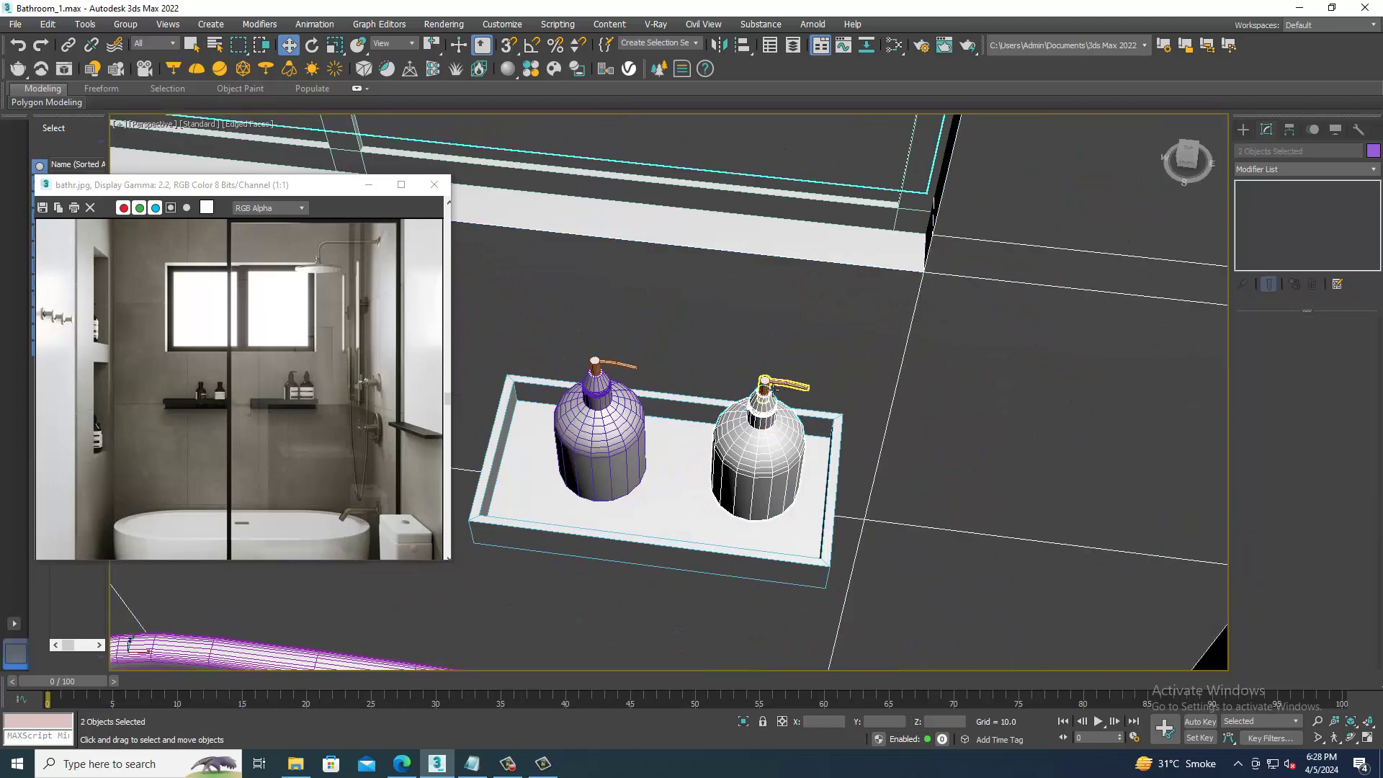
pyautogui.scroll(-5, 771, 389)
pyautogui.scroll(5, 913, 472)
pyautogui.scroll(-3, 892, 453)
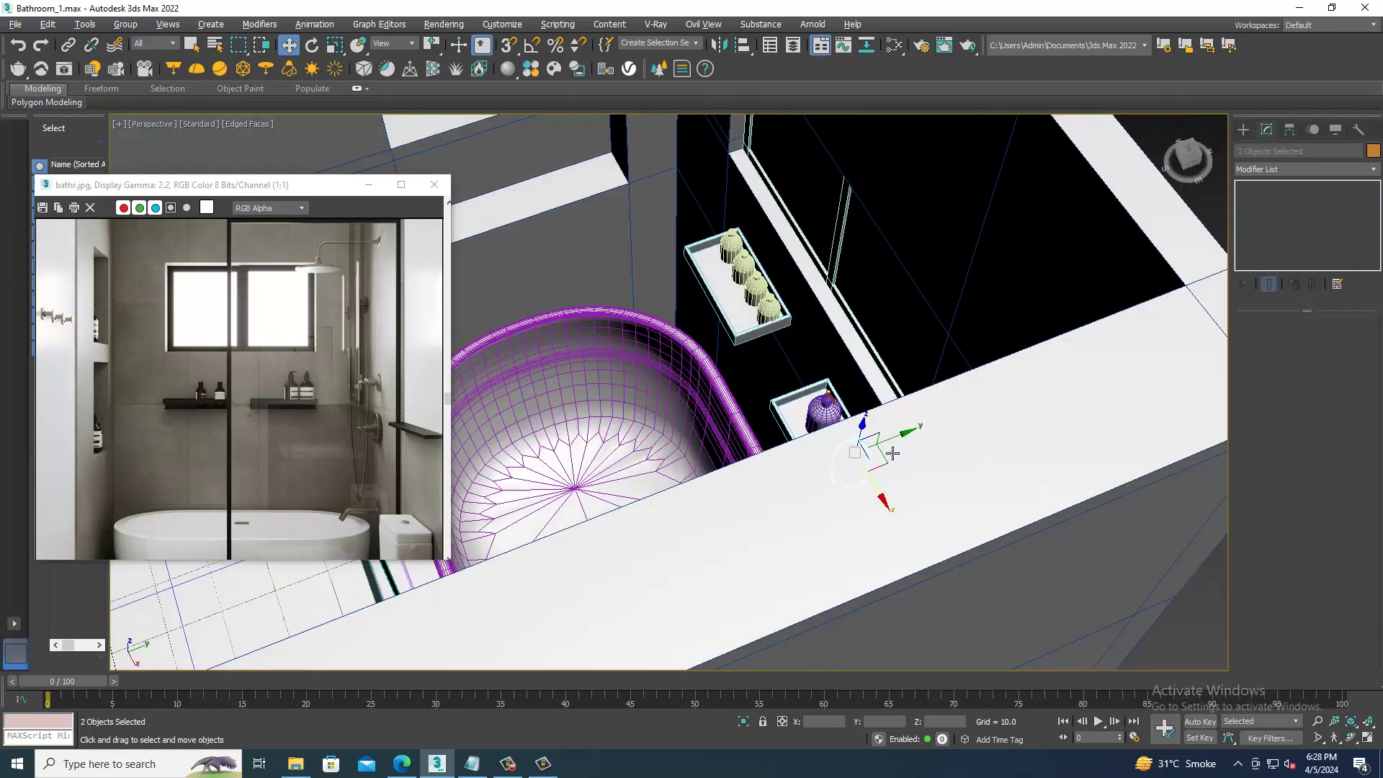
pyautogui.scroll(-3, 893, 453)
pyautogui.moveTo(913, 504); pyautogui.dragTo(725, 519)
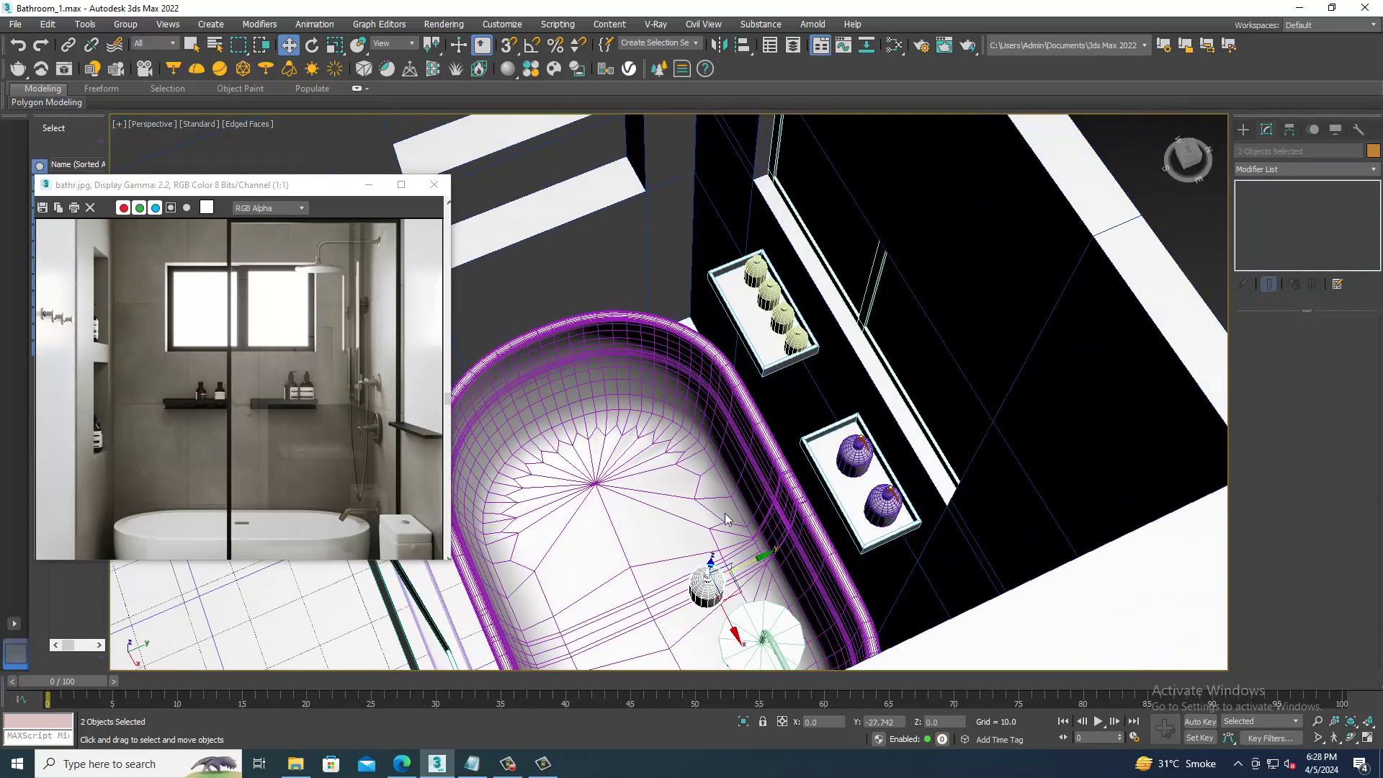
pyautogui.click(703, 446)
pyautogui.moveTo(702, 447)
pyautogui.keyDown('alt'); pyautogui.mouseDown(button='middle')
pyautogui.moveTo(873, 472)
pyautogui.moveTo(929, 417)
pyautogui.mouseUp(button='middle'); pyautogui.keyUp('alt')
pyautogui.scroll(5, 873, 472)
# - Move the copied soap dispenser into the left wall niche and lower it into place
pyautogui.scroll(-5, 823, 467)
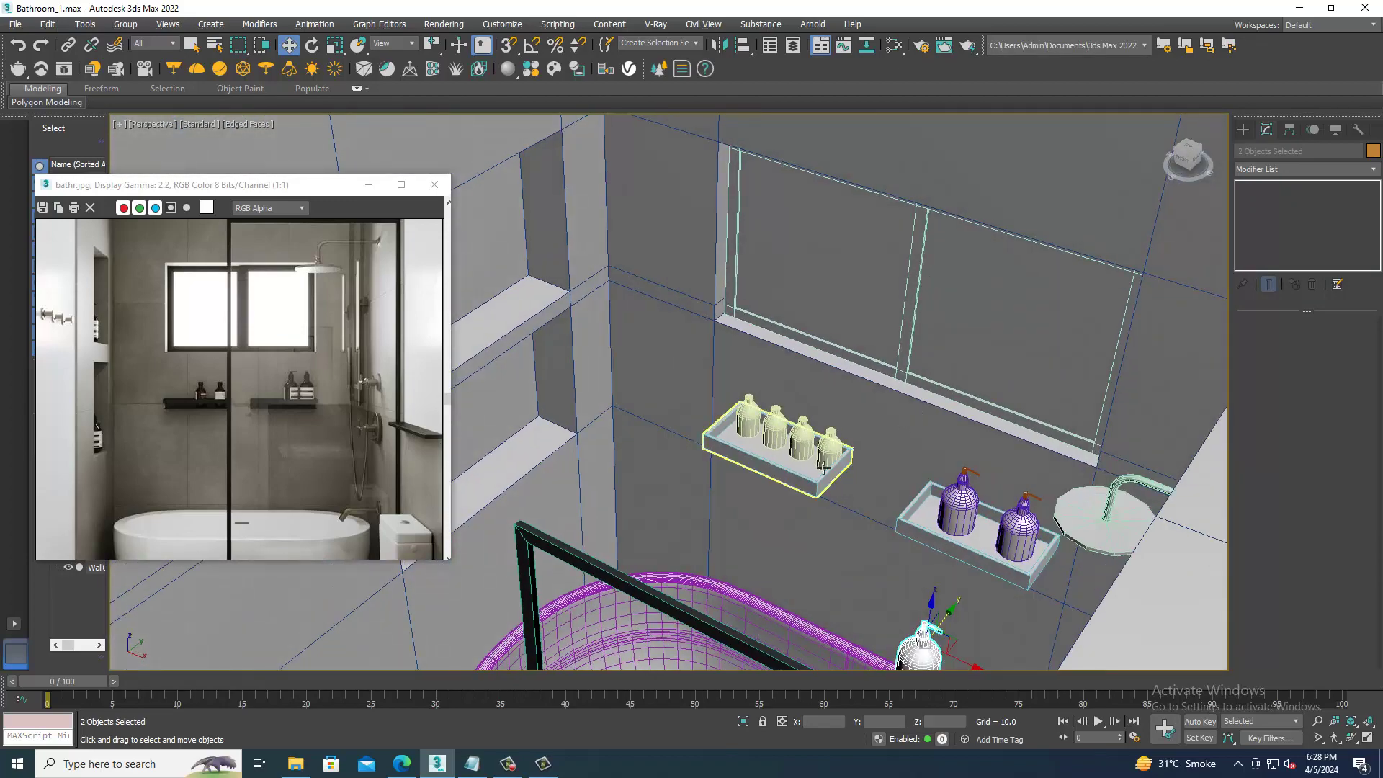
pyautogui.moveTo(979, 668); pyautogui.dragTo(548, 465)
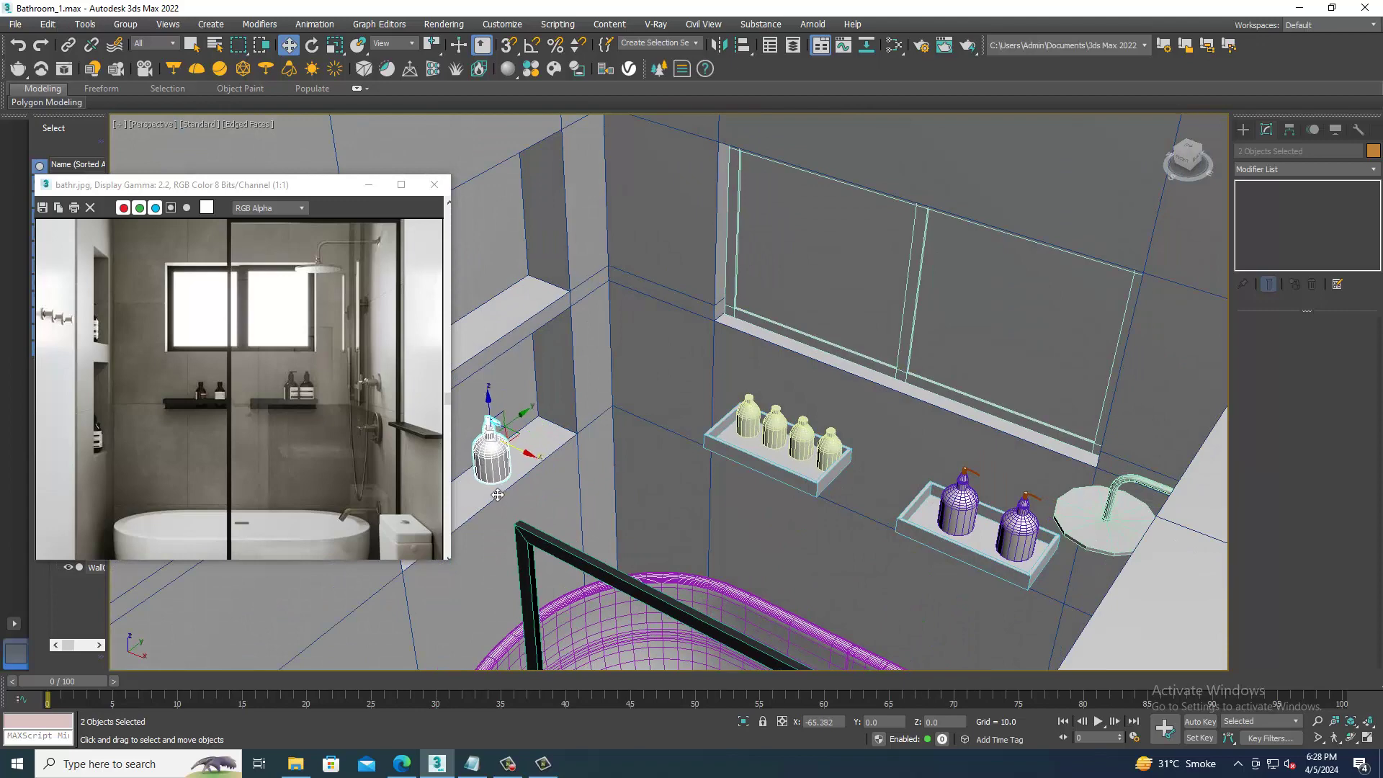
pyautogui.press('z')
pyautogui.moveTo(650, 469)
pyautogui.keyDown('alt'); pyautogui.mouseDown(button='middle')
pyautogui.moveTo(718, 411)
pyautogui.moveTo(710, 351)
pyautogui.mouseUp(button='middle'); pyautogui.keyUp('alt')
pyautogui.scroll(-3, 719, 411)
pyautogui.moveTo(786, 336); pyautogui.dragTo(791, 474)
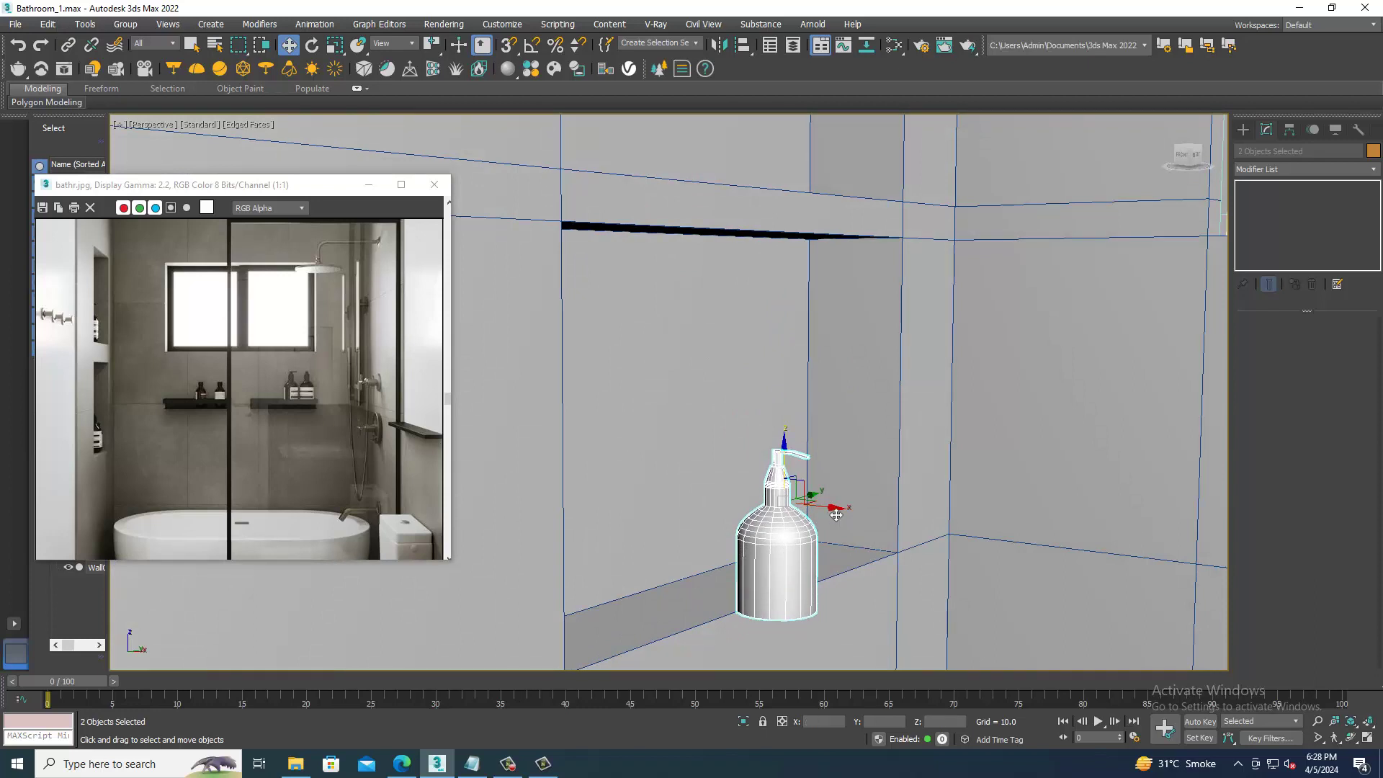
pyautogui.moveTo(836, 514); pyautogui.dragTo(753, 540)
pyautogui.scroll(3, 749, 540)
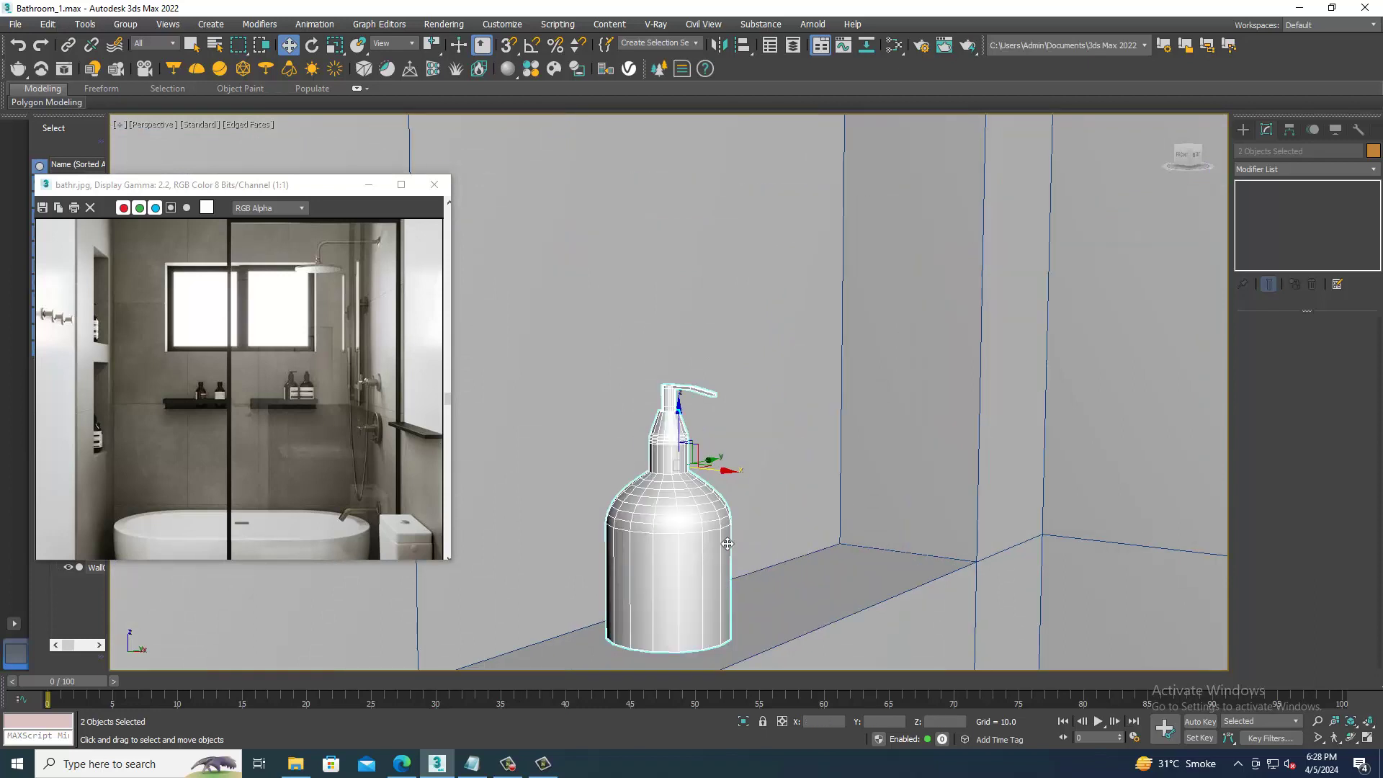
# - Raise the bottle's top vertices to lengthen its neck, then lift pump head Cylinder009 onto it
pyautogui.click(723, 545)
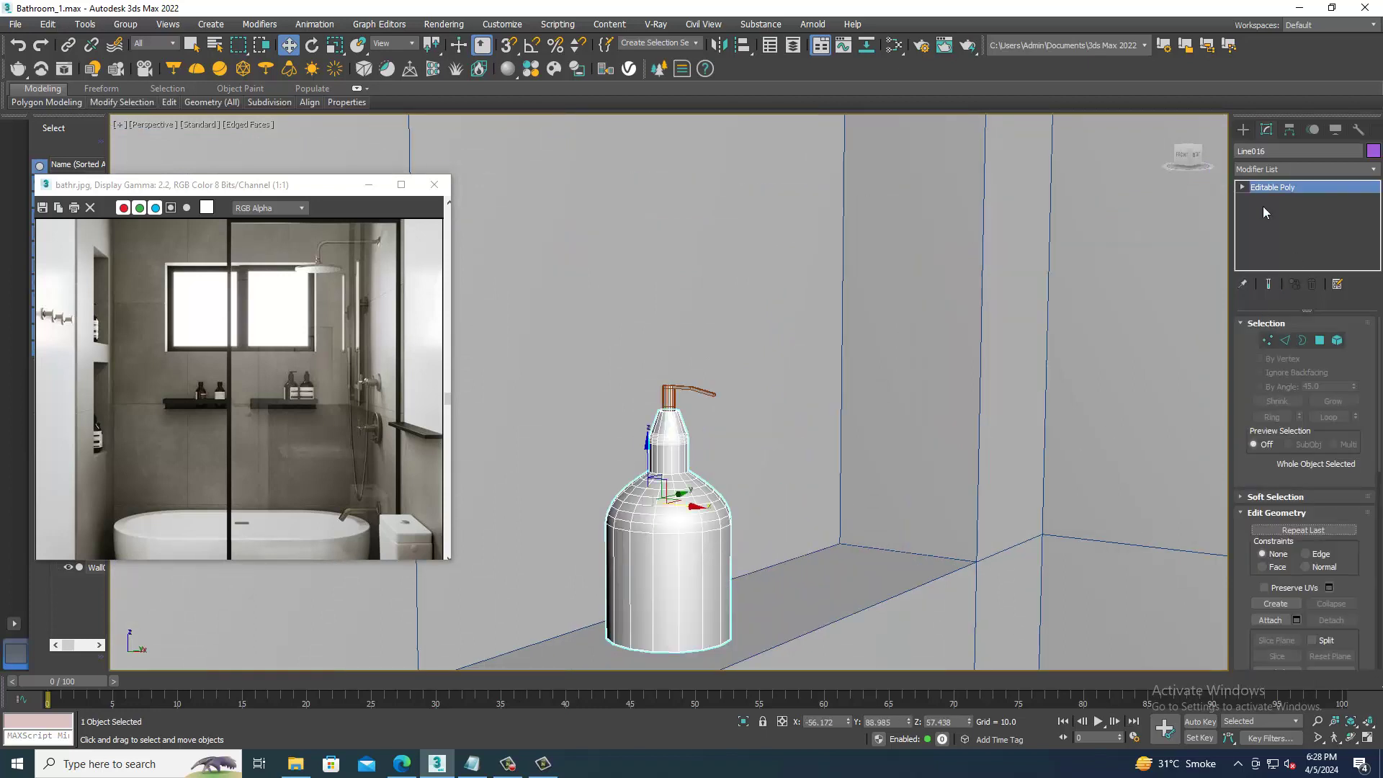
pyautogui.press('1')
pyautogui.moveTo(774, 548); pyautogui.dragTo(772, 546)
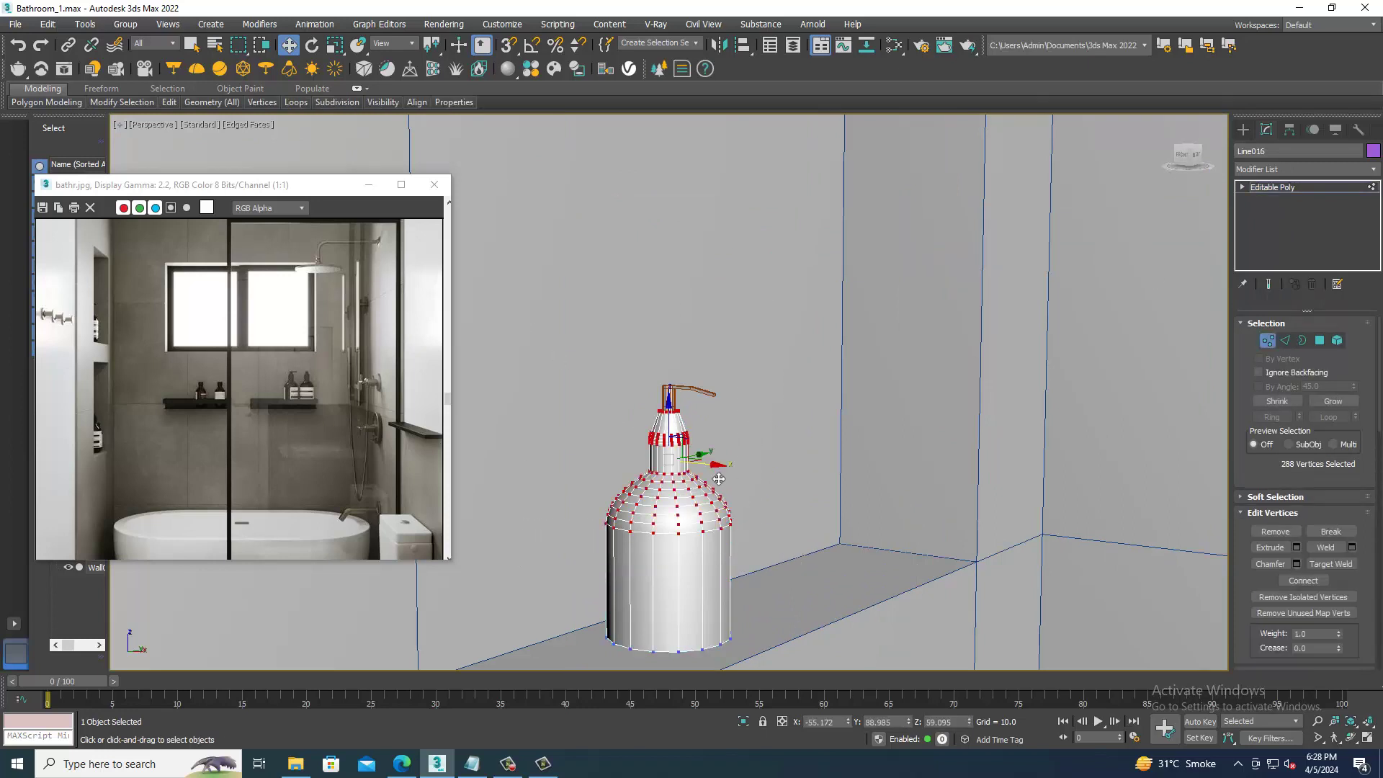
pyautogui.moveTo(676, 434); pyautogui.dragTo(676, 363)
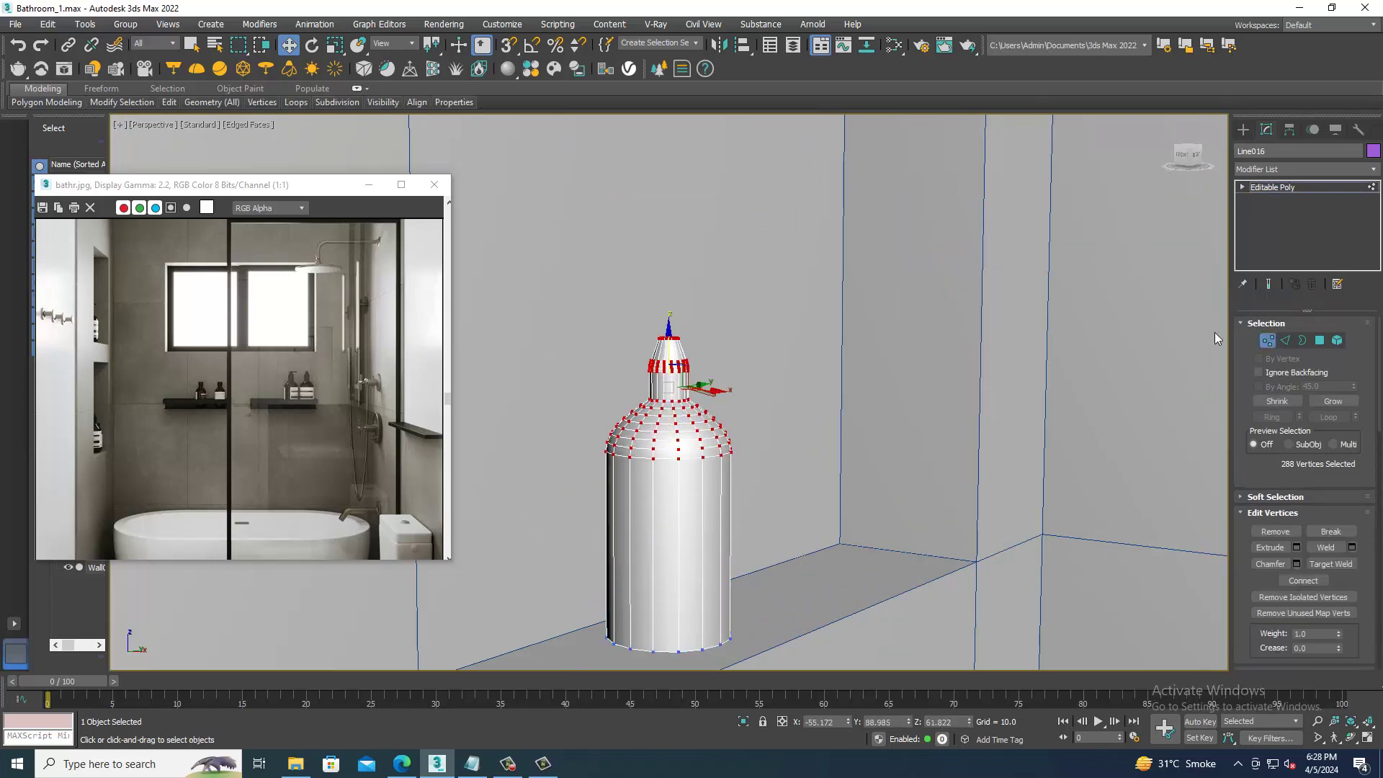
pyautogui.click(1303, 188)
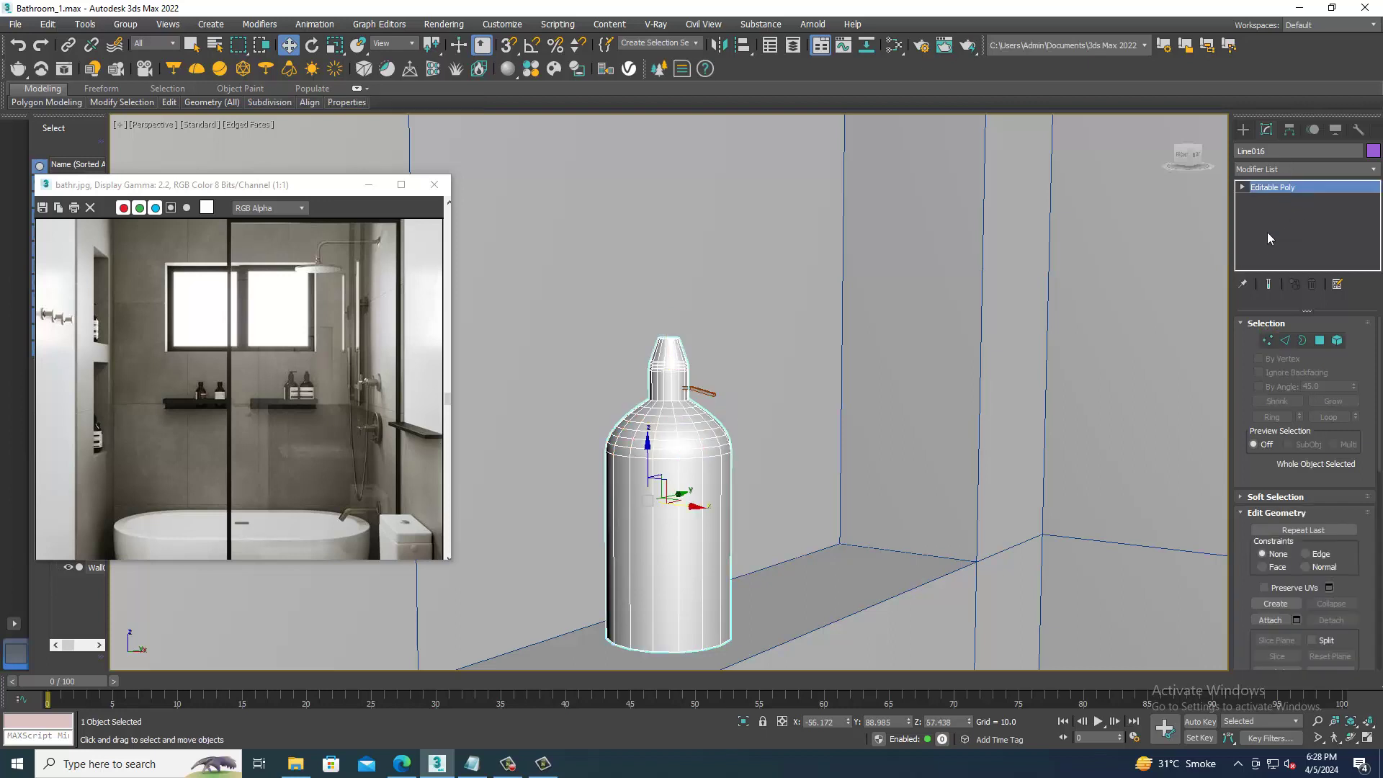
pyautogui.click(716, 397)
pyautogui.moveTo(675, 383); pyautogui.dragTo(693, 306)
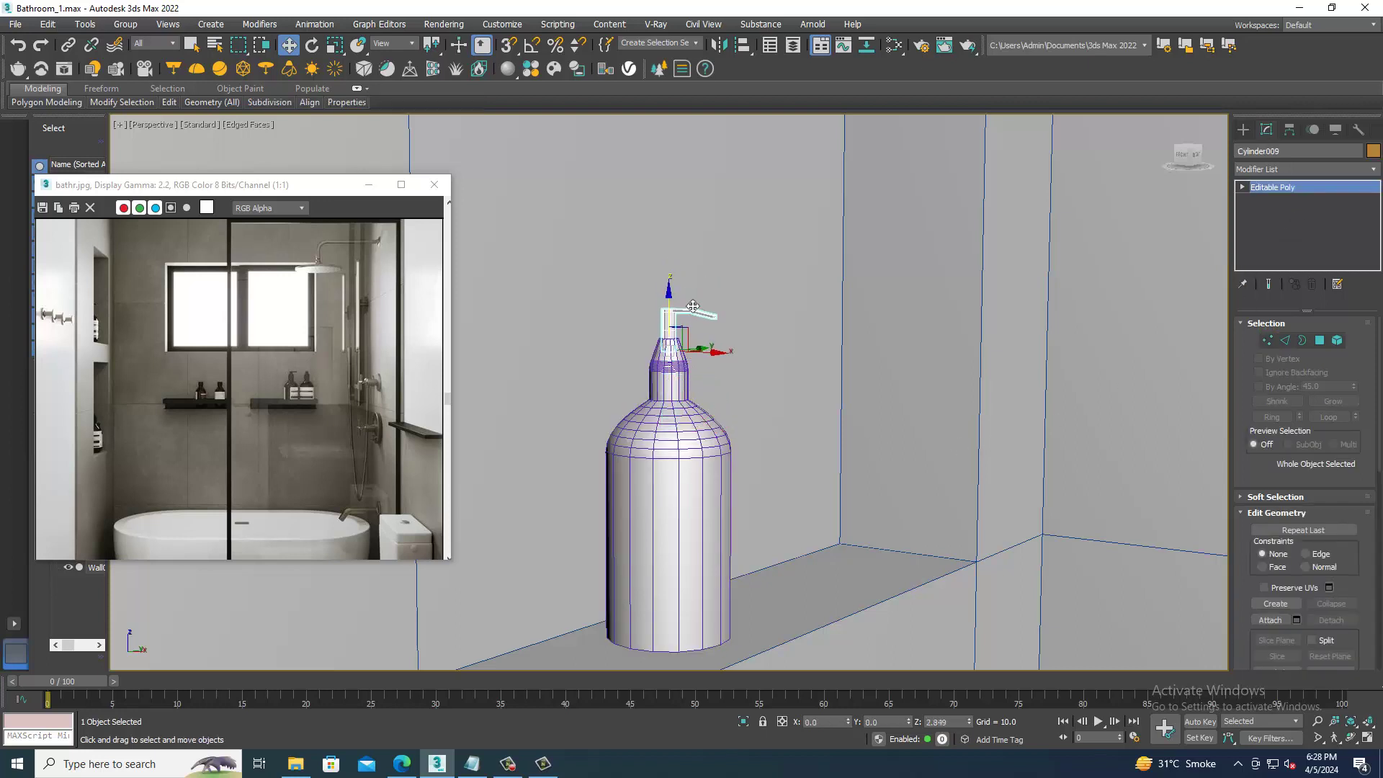
# - Select the whole dispenser and move it left along the niche
pyautogui.scroll(-3, 920, 457)
pyautogui.keyDown('ctrl'); pyautogui.click(706, 485); pyautogui.keyUp('ctrl')
pyautogui.scroll(-3, 744, 451)
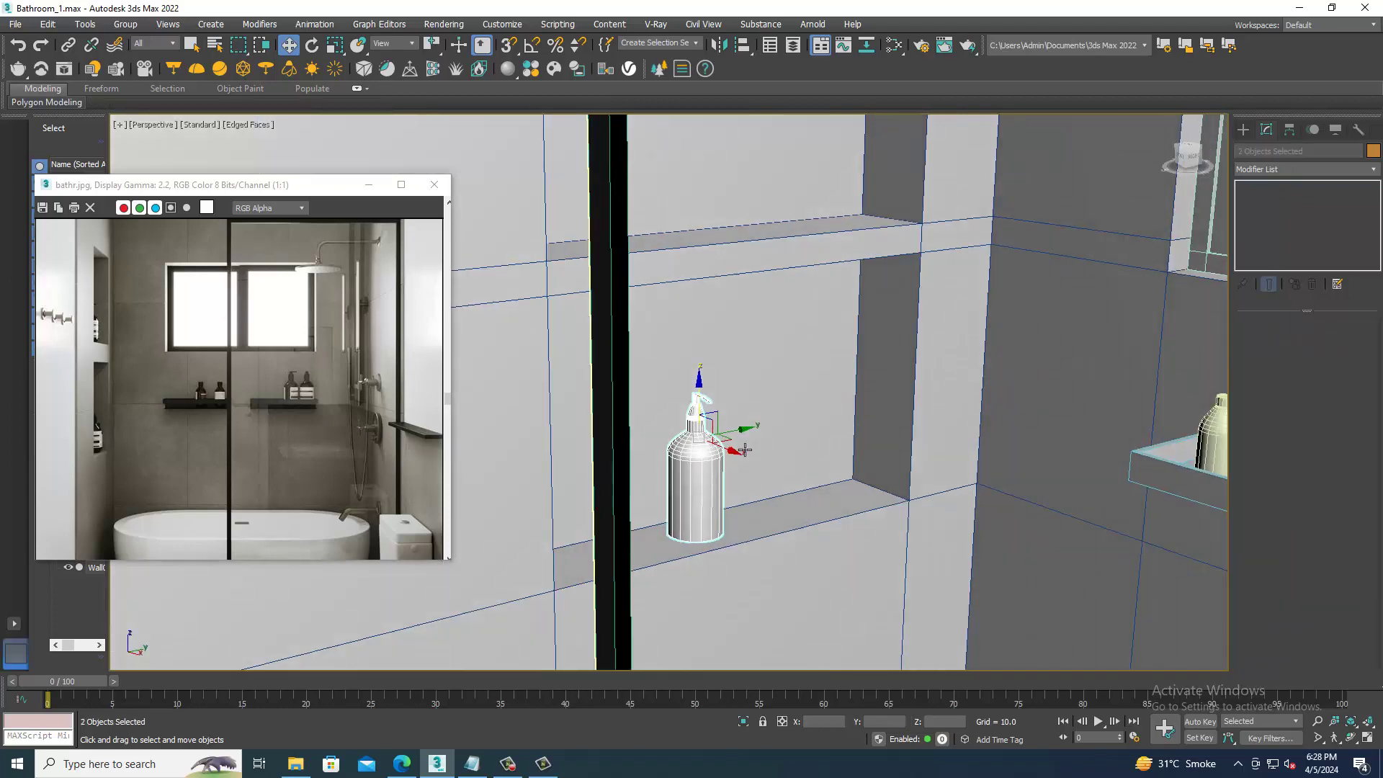
pyautogui.moveTo(744, 450)
pyautogui.mouseDown()
pyautogui.moveTo(668, 454)
pyautogui.moveTo(671, 476)
pyautogui.mouseUp()
pyautogui.scroll(2, 670, 454)
pyautogui.scroll(2, 677, 457)
# - Rotate the dispenser about 19° on Z, lower it onto the shelf, and Shift-drag a copy along Y
pyautogui.press('e')
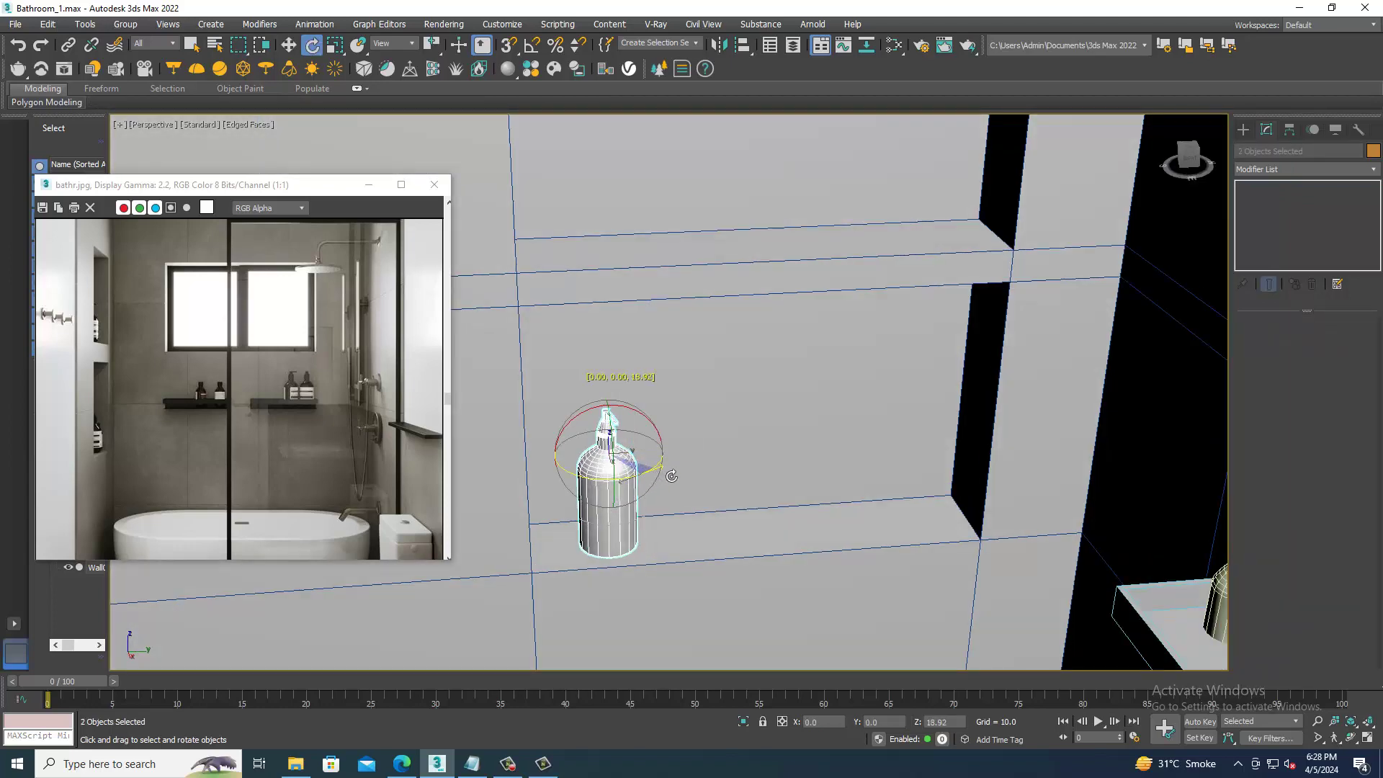
pyautogui.press('w')
pyautogui.keyDown('alt'); pyautogui.moveTo(671, 477); pyautogui.dragTo(587, 451, button='middle'); pyautogui.keyUp('alt')
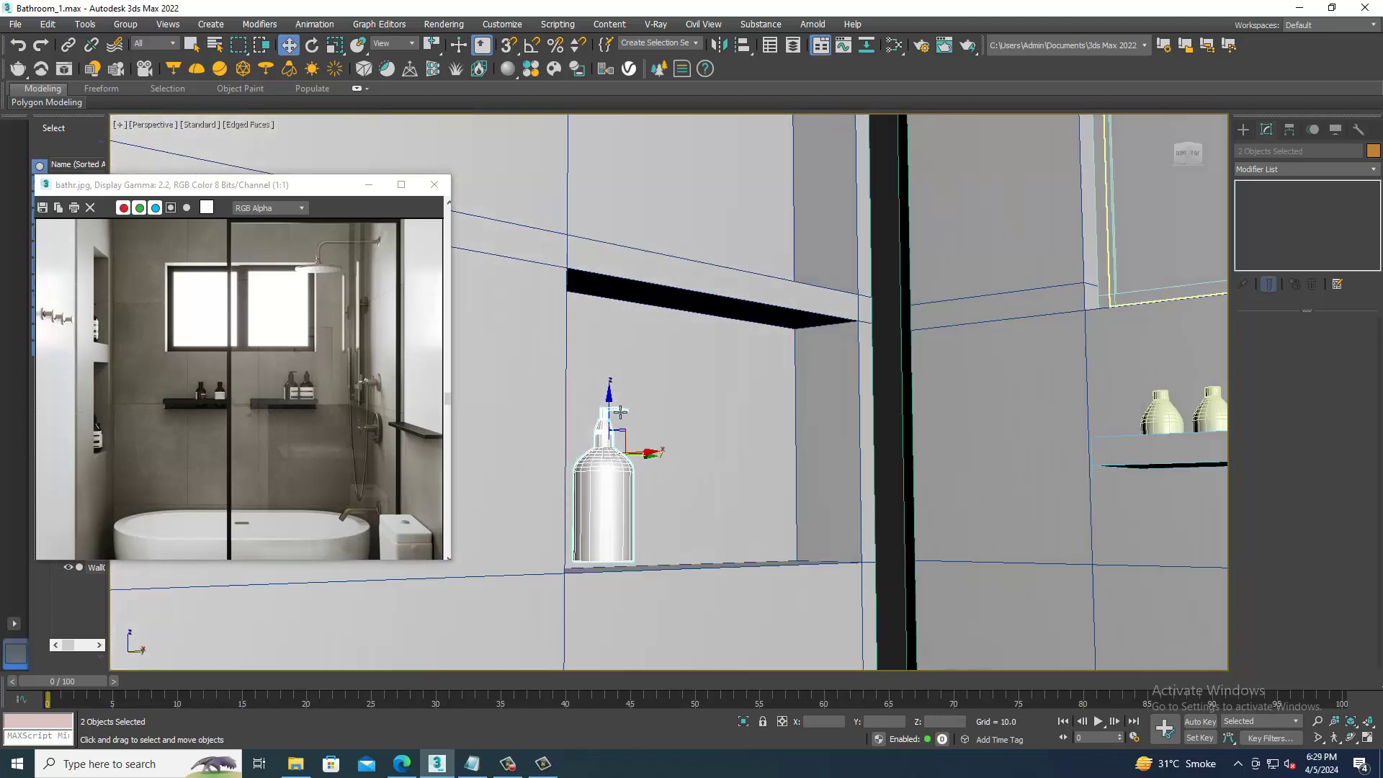
pyautogui.moveTo(620, 411); pyautogui.dragTo(623, 423)
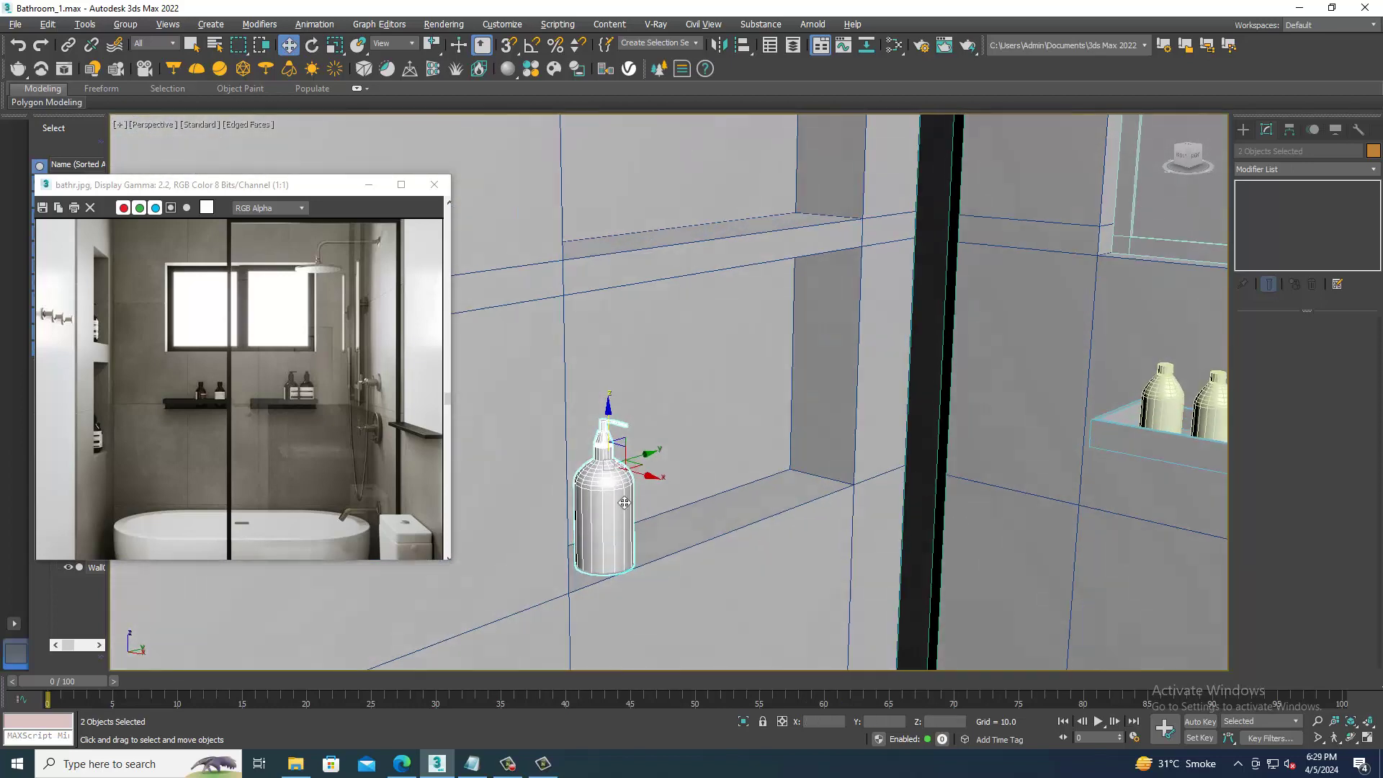
pyautogui.moveTo(624, 423)
pyautogui.keyDown('alt'); pyautogui.mouseDown(button='middle')
pyautogui.moveTo(648, 492)
pyautogui.moveTo(639, 484)
pyautogui.mouseUp(button='middle'); pyautogui.keyUp('alt')
pyautogui.keyDown('shift'); pyautogui.moveTo(651, 455); pyautogui.dragTo(727, 433); pyautogui.keyUp('shift')
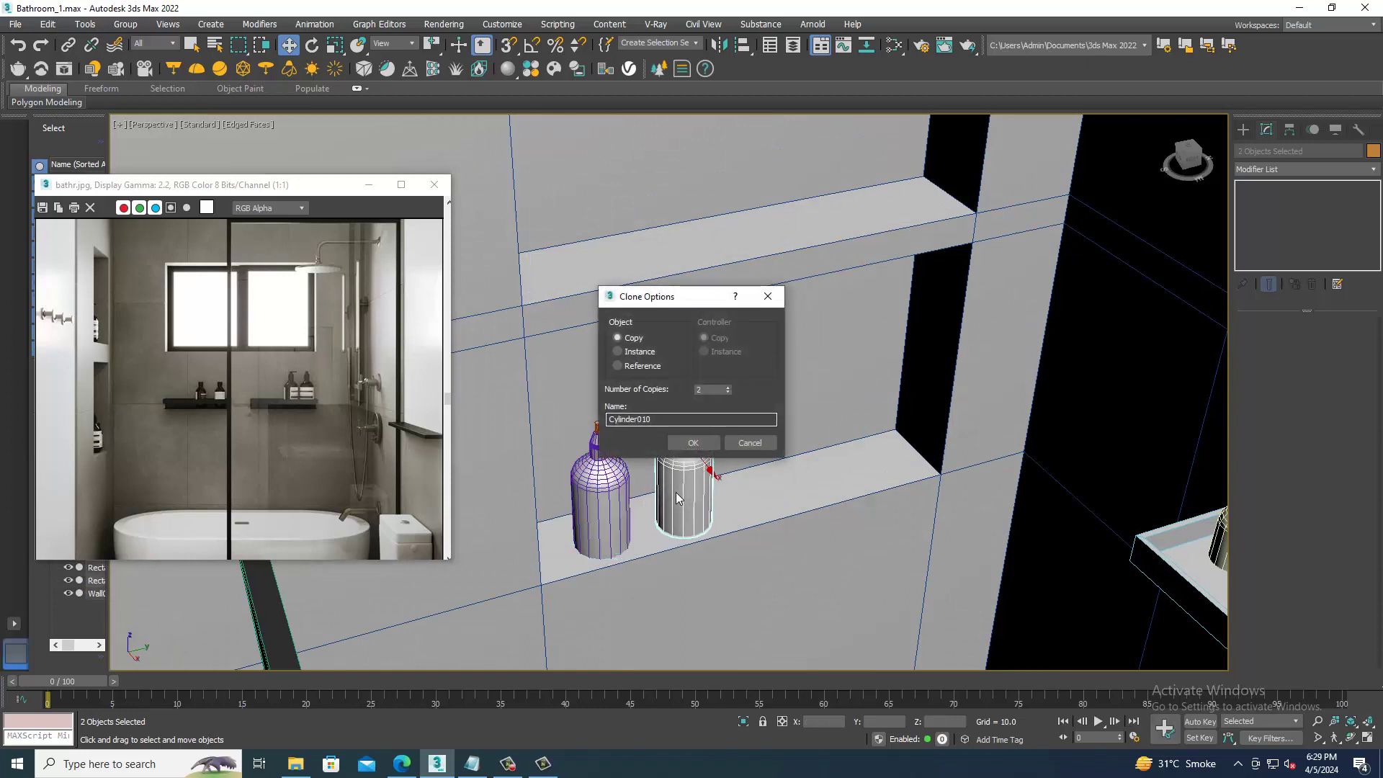
# - Confirm 2 bottle copies, then copy the two pump bottles once onto the upper shelf
pyautogui.click(693, 443)
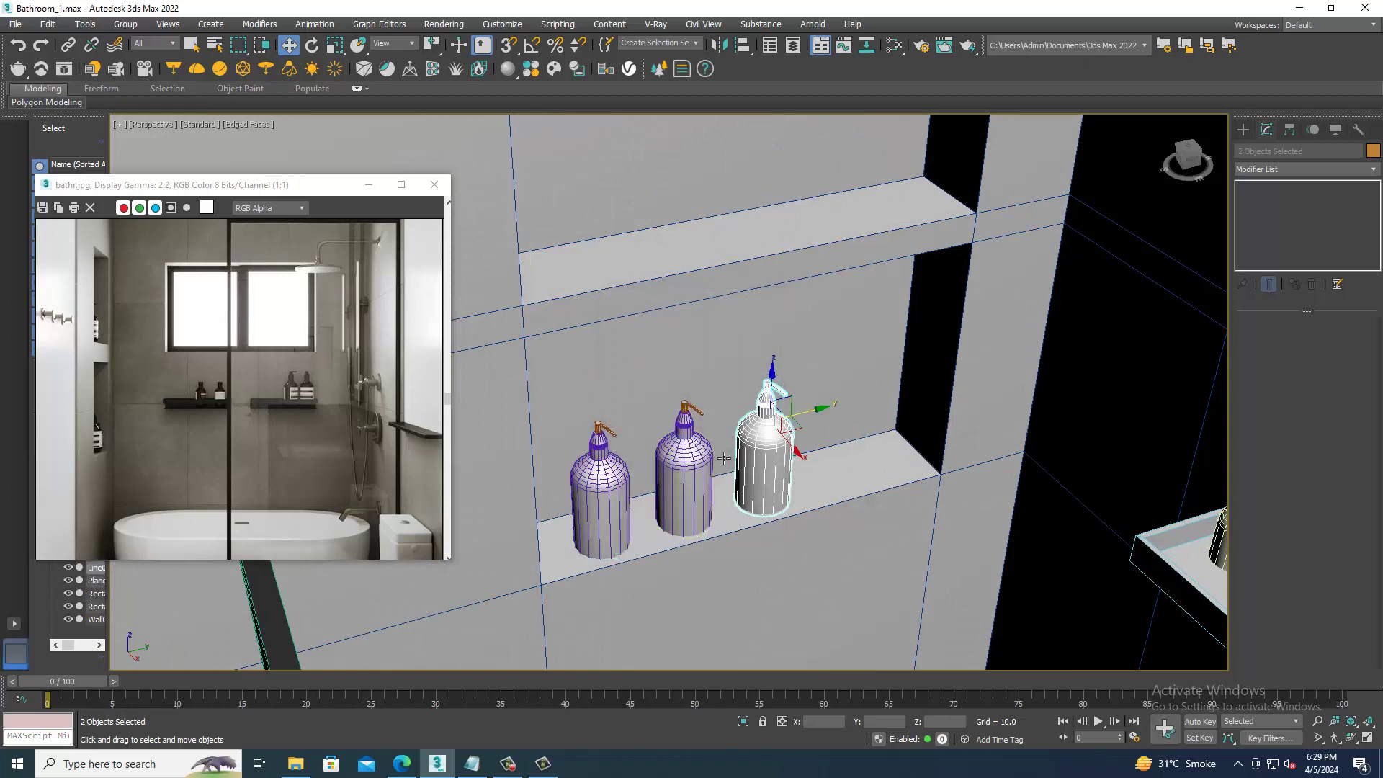
pyautogui.keyDown('ctrl'); pyautogui.click(687, 468); pyautogui.keyUp('ctrl')
pyautogui.keyDown('ctrl'); pyautogui.click(693, 410); pyautogui.keyUp('ctrl')
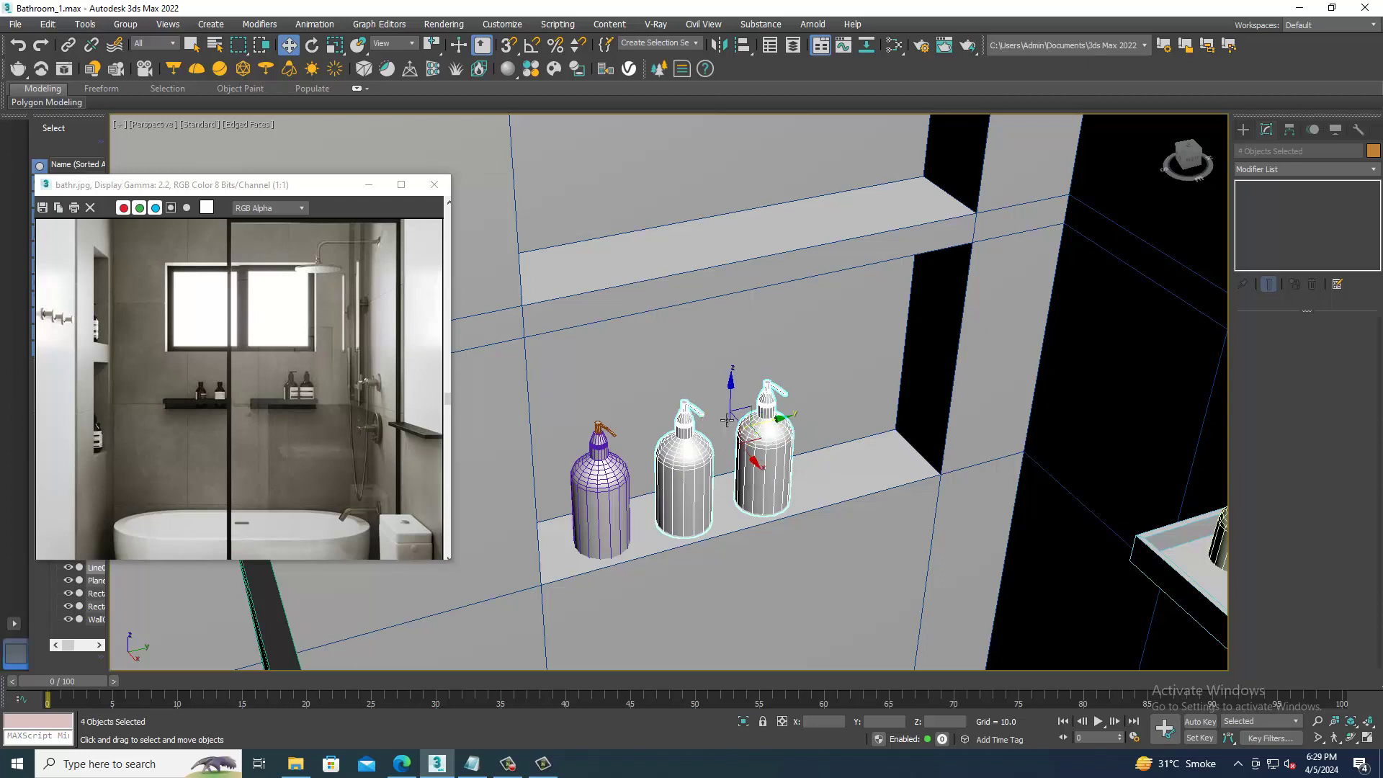
pyautogui.keyDown('shift'); pyautogui.moveTo(737, 407); pyautogui.dragTo(717, 119); pyautogui.keyUp('shift')
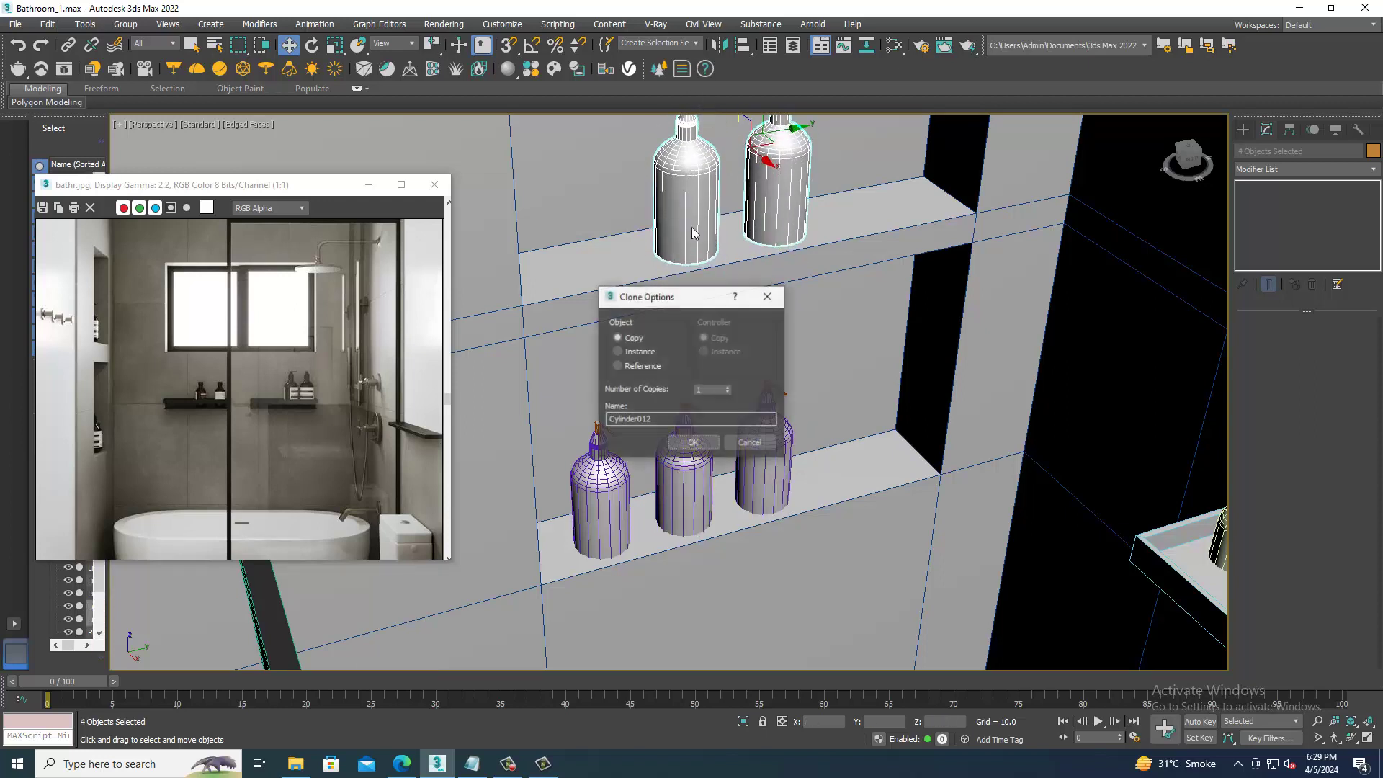
pyautogui.click(693, 440)
# - Orbit to eye level with the shelves and nudge the copied bottles slightly down
pyautogui.scroll(-5, 699, 446)
pyautogui.moveTo(787, 426)
pyautogui.keyDown('alt'); pyautogui.mouseDown(button='middle')
pyautogui.moveTo(942, 426)
pyautogui.moveTo(824, 463)
pyautogui.moveTo(844, 425)
pyautogui.moveTo(832, 419)
pyautogui.mouseUp(button='middle'); pyautogui.keyUp('alt')
pyautogui.scroll(2, 607, 384)
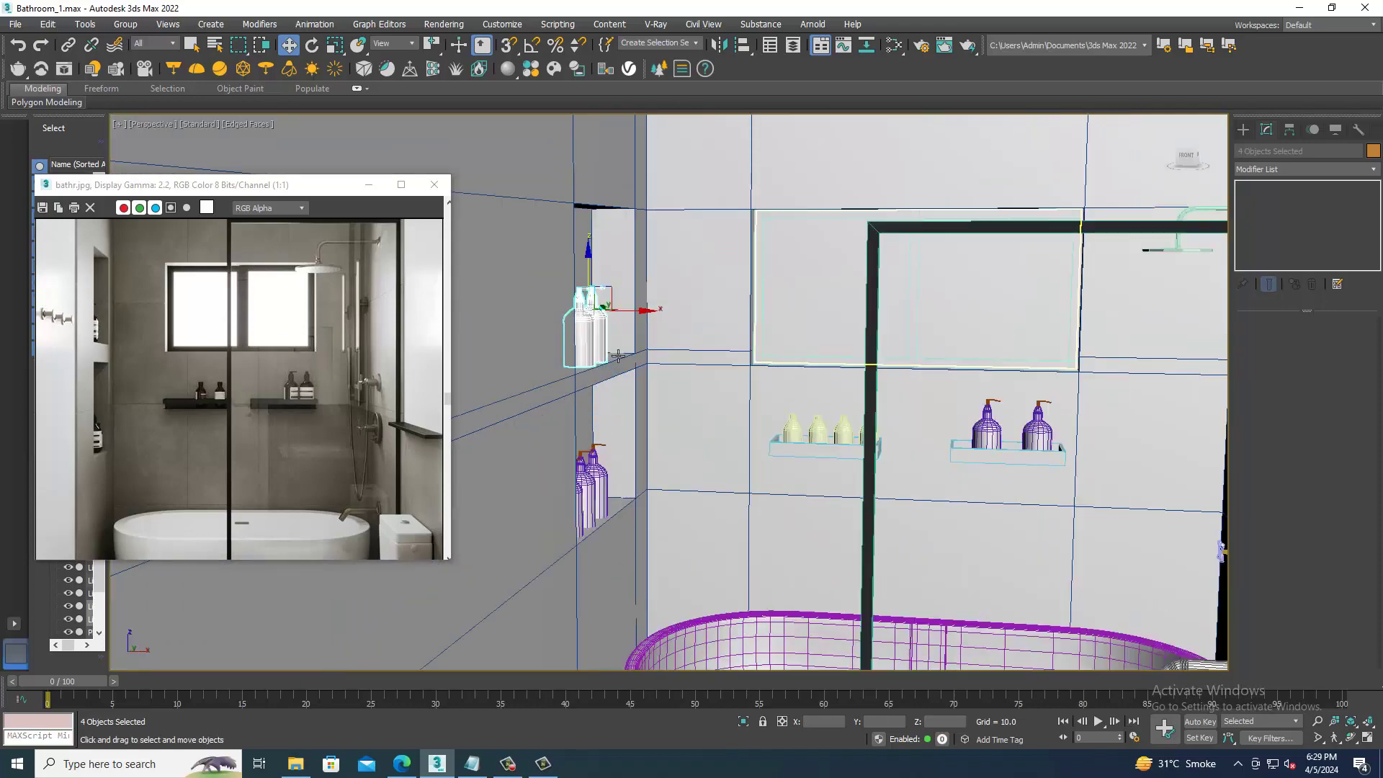
pyautogui.keyDown('alt'); pyautogui.moveTo(607, 384); pyautogui.dragTo(598, 346, button='middle'); pyautogui.keyUp('alt')
pyautogui.scroll(3, 591, 310)
pyautogui.scroll(2, 587, 286)
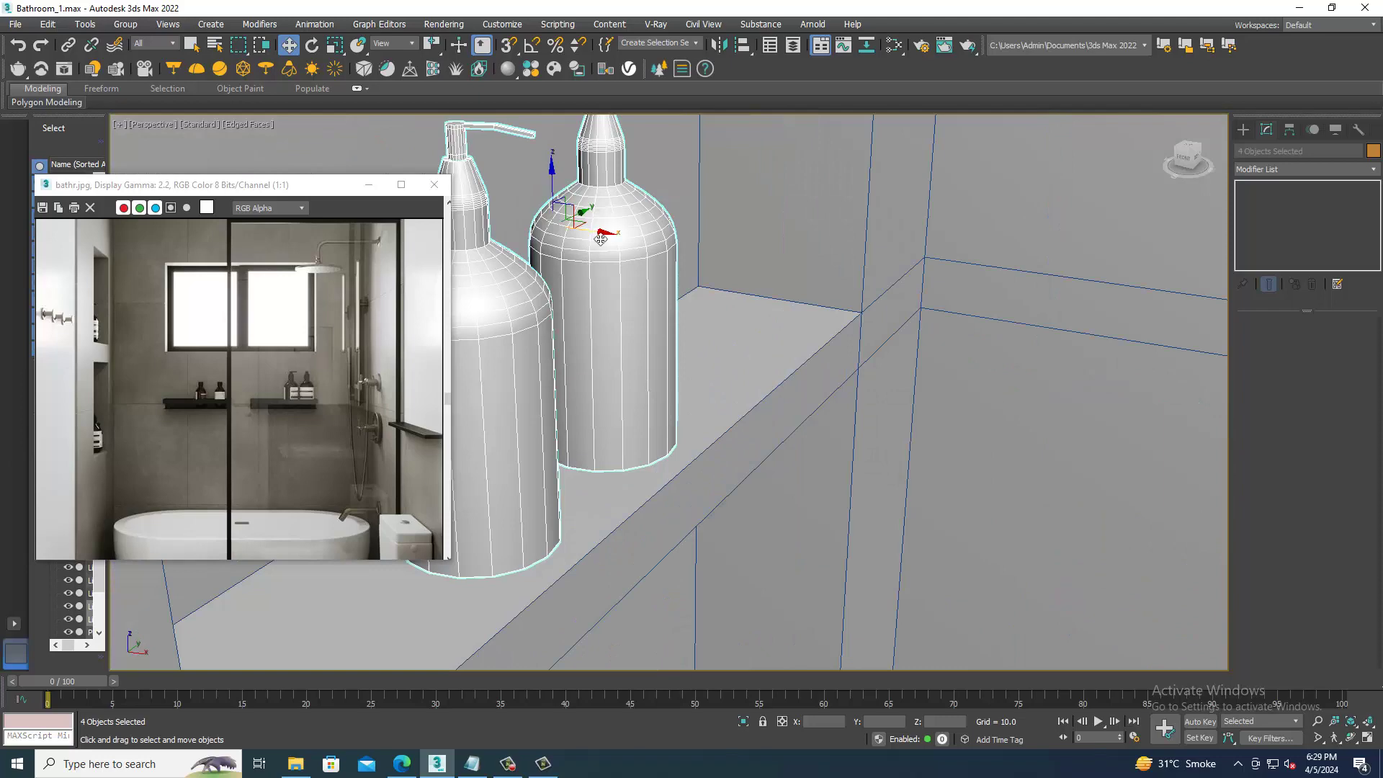
pyautogui.moveTo(600, 238)
pyautogui.keyDown('alt'); pyautogui.mouseDown(button='middle')
pyautogui.moveTo(713, 339)
pyautogui.moveTo(654, 239)
pyautogui.mouseUp(button='middle'); pyautogui.keyUp('alt')
pyautogui.scroll(2, 715, 334)
pyautogui.moveTo(649, 231); pyautogui.dragTo(625, 293)
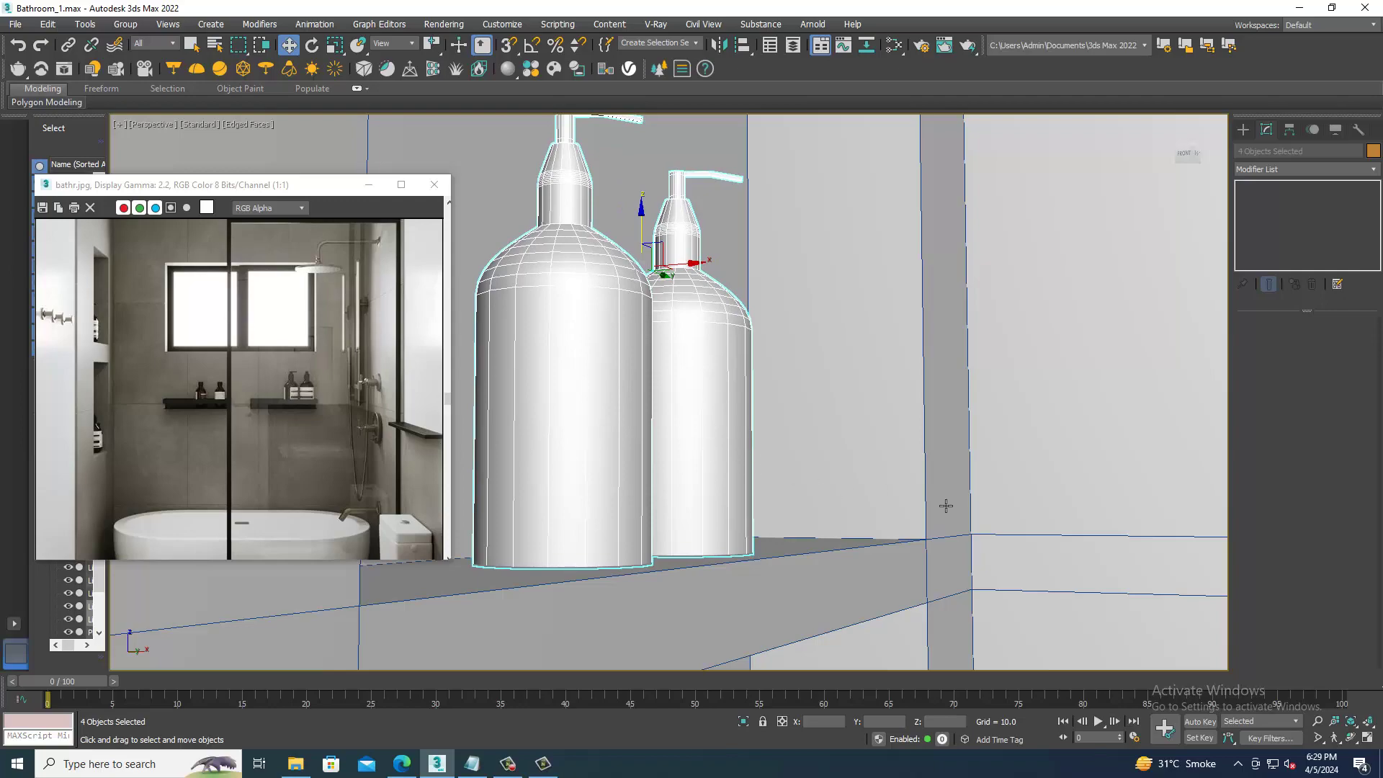
# - Orbit to a low angle on the bathtub and the floor beside it
pyautogui.moveTo(946, 506); pyautogui.dragTo(893, 392, button='middle')
pyautogui.scroll(-2, 252, 374)
pyautogui.scroll(-3, 259, 407)
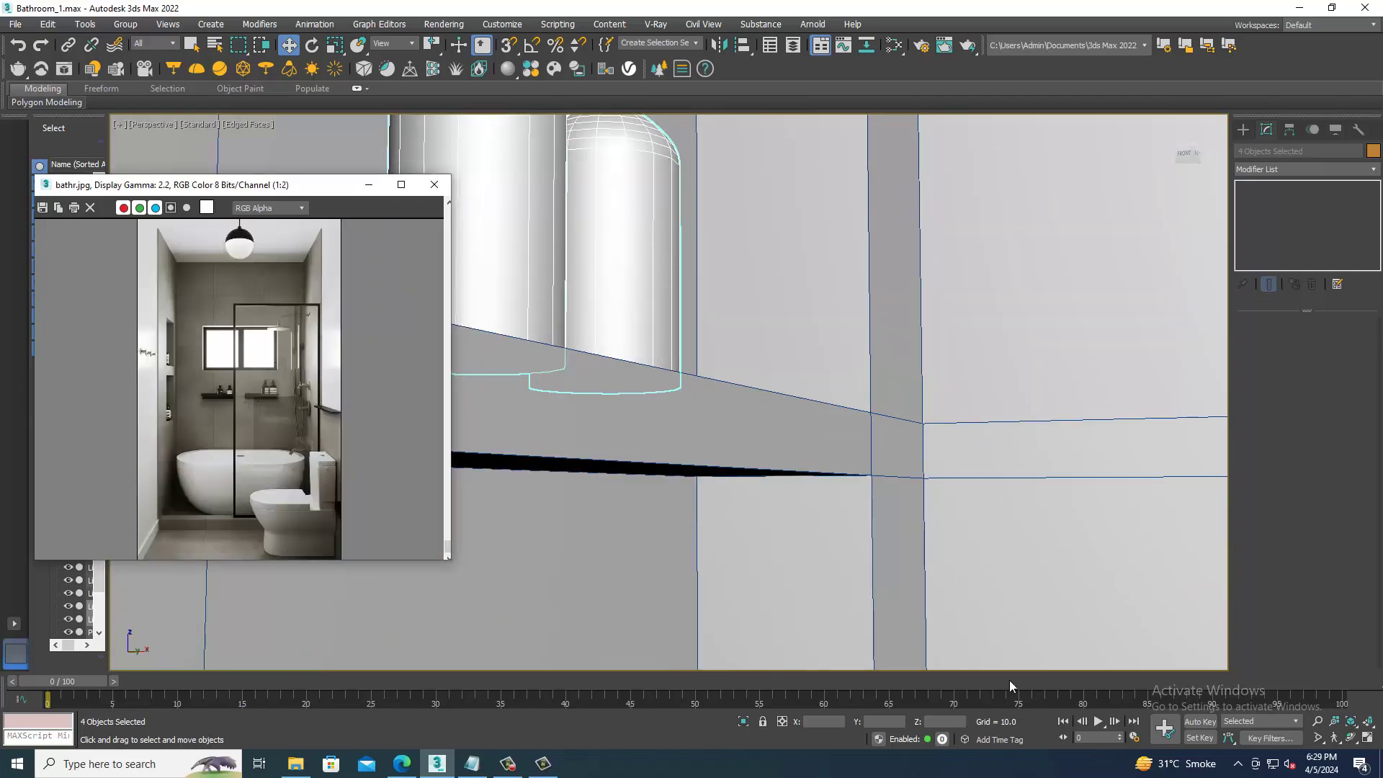
pyautogui.scroll(-5, 889, 463)
pyautogui.scroll(3, 760, 398)
pyautogui.moveTo(760, 398)
pyautogui.keyDown('alt'); pyautogui.mouseDown(button='middle')
pyautogui.moveTo(897, 470)
pyautogui.moveTo(824, 378)
pyautogui.mouseUp(button='middle'); pyautogui.keyUp('alt')
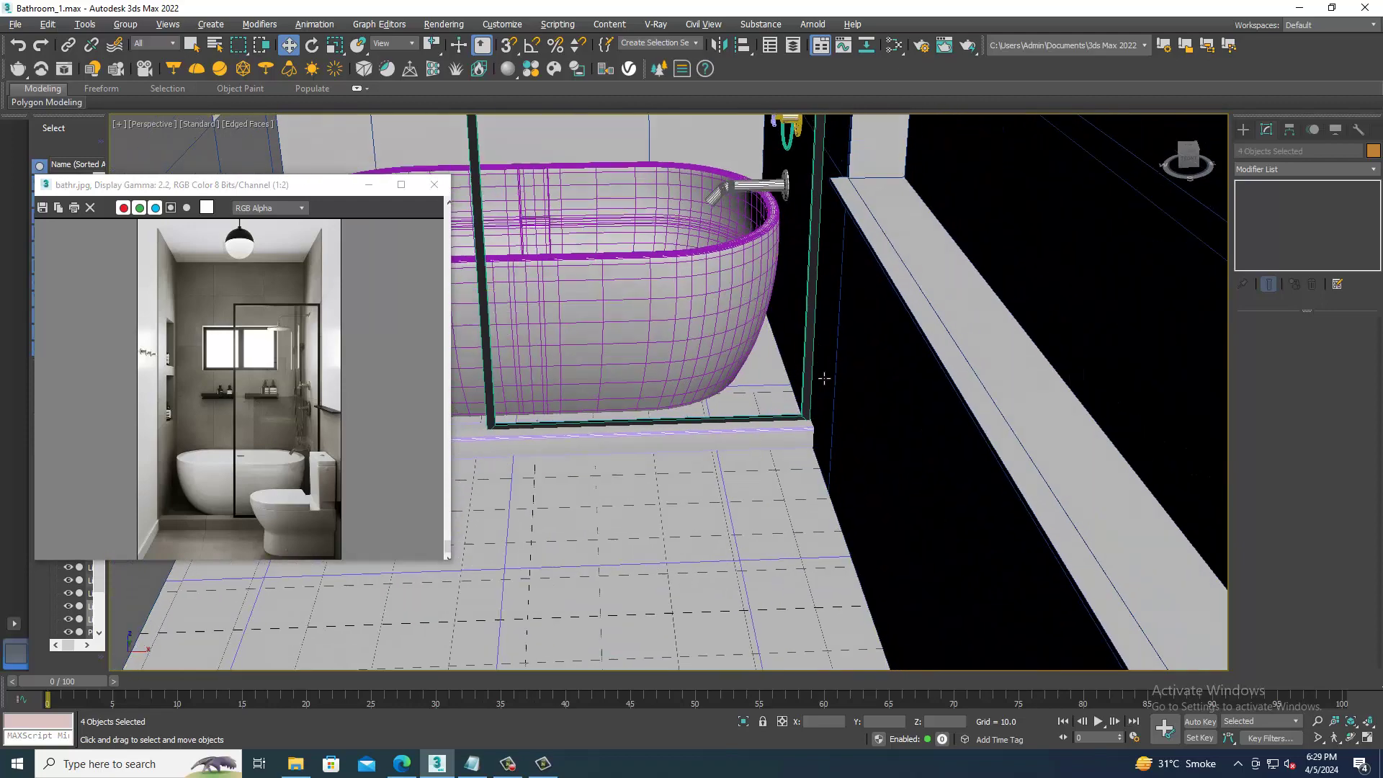
pyautogui.click(1243, 130)
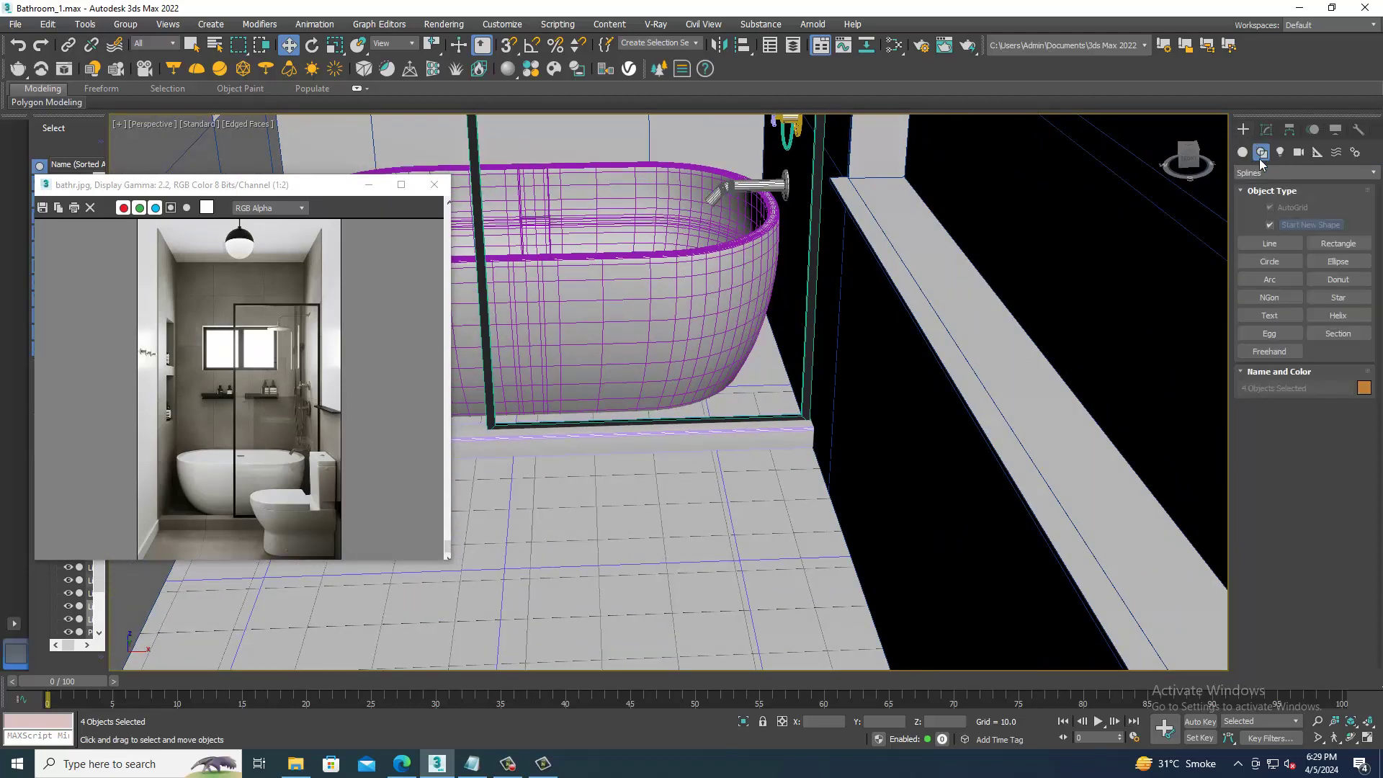
# - Pick the Standard Primitives Box tool and frame the floor beside the bathtub
pyautogui.click(1243, 152)
pyautogui.click(1269, 226)
pyautogui.moveTo(957, 463); pyautogui.dragTo(962, 424, button='middle')
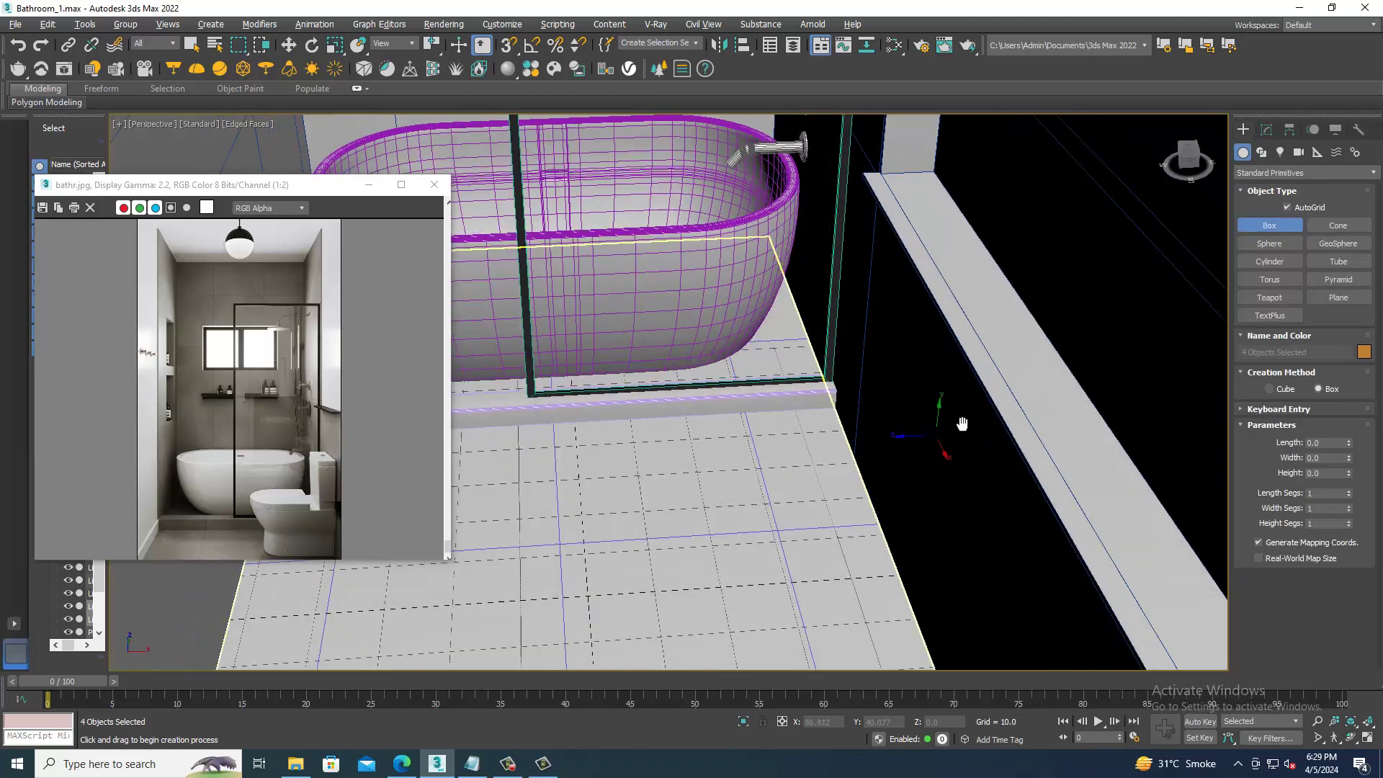
pyautogui.scroll(3, 962, 423)
pyautogui.scroll(2, 880, 454)
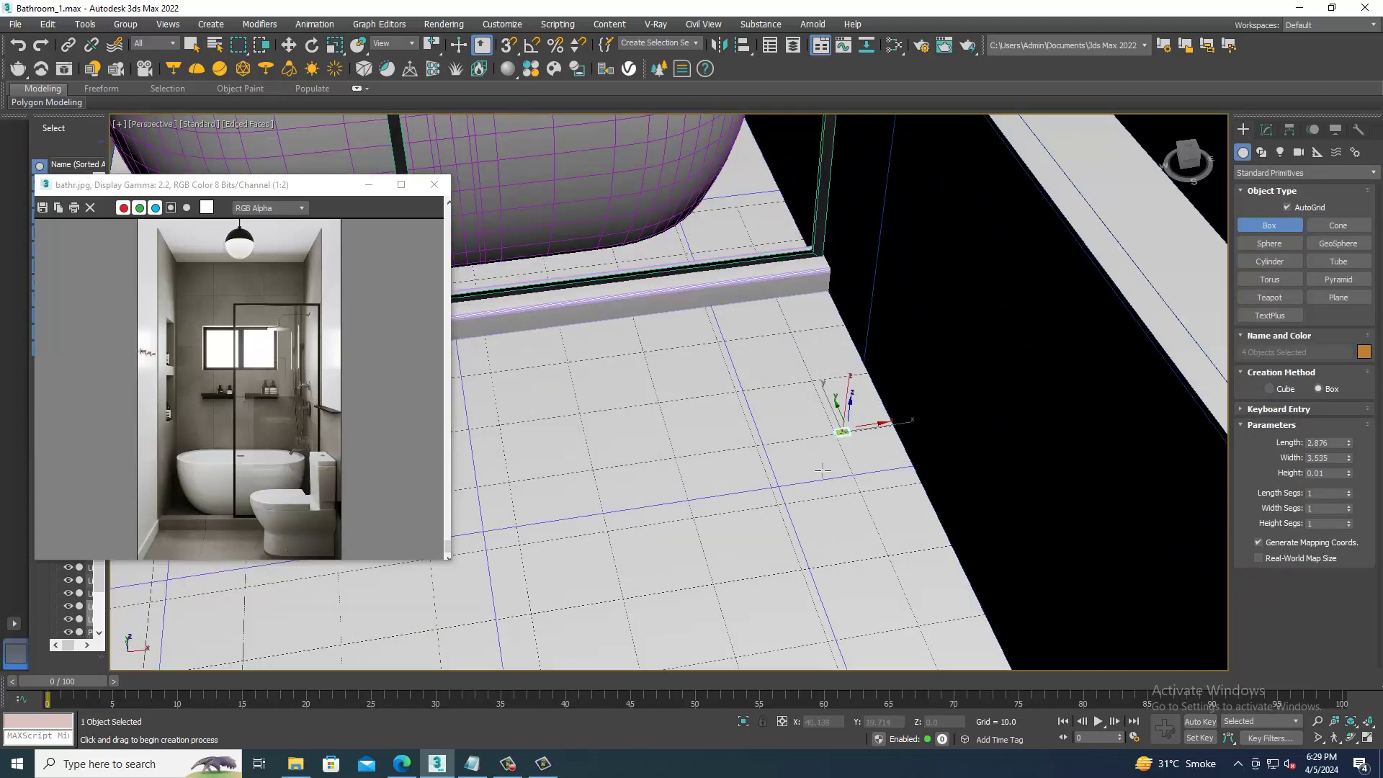
# - Draw Box007's footprint and height on the floor, then adjust it with Move and Scale
pyautogui.moveTo(850, 431); pyautogui.dragTo(731, 512)
pyautogui.click(744, 523)
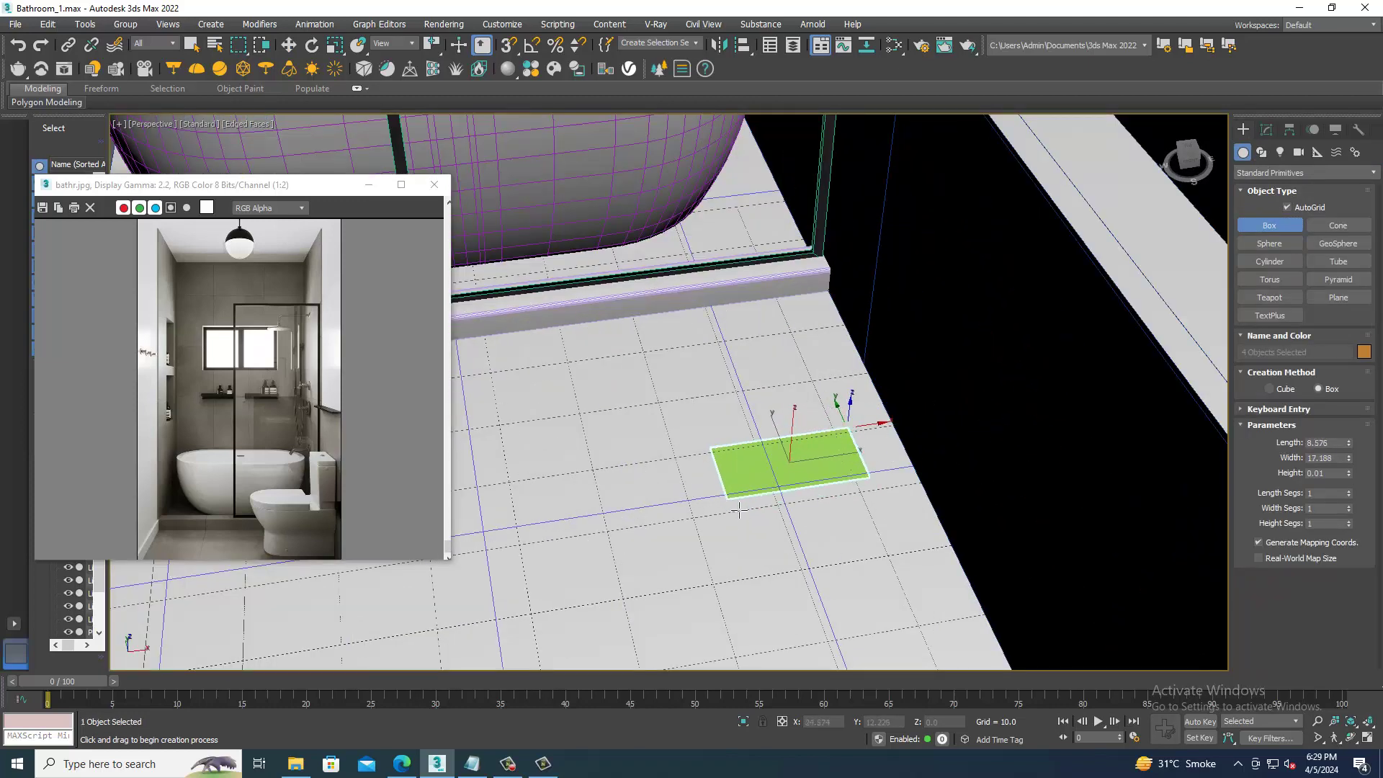
pyautogui.click(758, 465)
pyautogui.press('w')
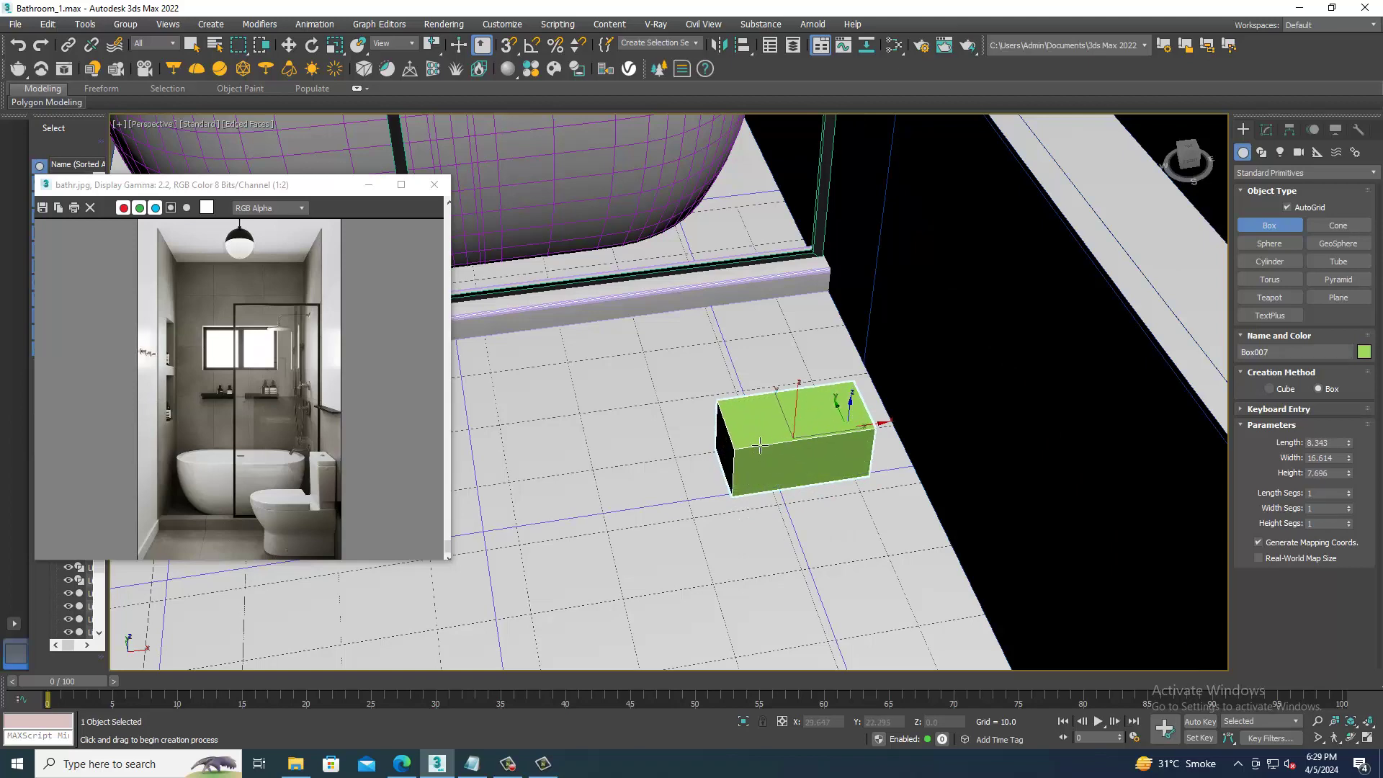
pyautogui.moveTo(759, 461)
pyautogui.keyDown('alt'); pyautogui.mouseDown(button='middle')
pyautogui.moveTo(819, 449)
pyautogui.moveTo(840, 495)
pyautogui.moveTo(858, 493)
pyautogui.moveTo(855, 475)
pyautogui.mouseUp(button='middle'); pyautogui.keyUp('alt')
pyautogui.press('r')
pyautogui.press('w')
pyautogui.scroll(2, 855, 476)
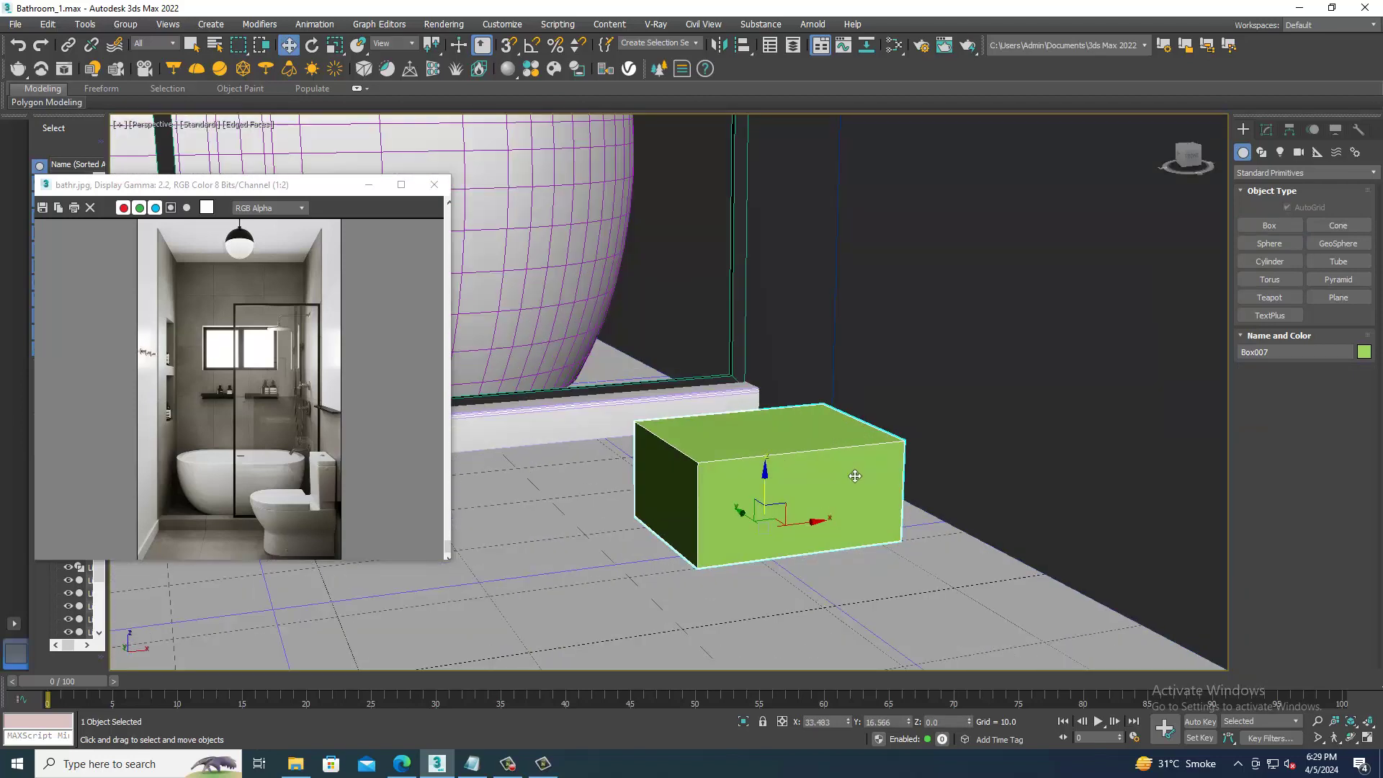
# - Convert the box to Editable Poly and pull its top face up to heighten it
pyautogui.rightClick(811, 439)
pyautogui.click(1003, 585)
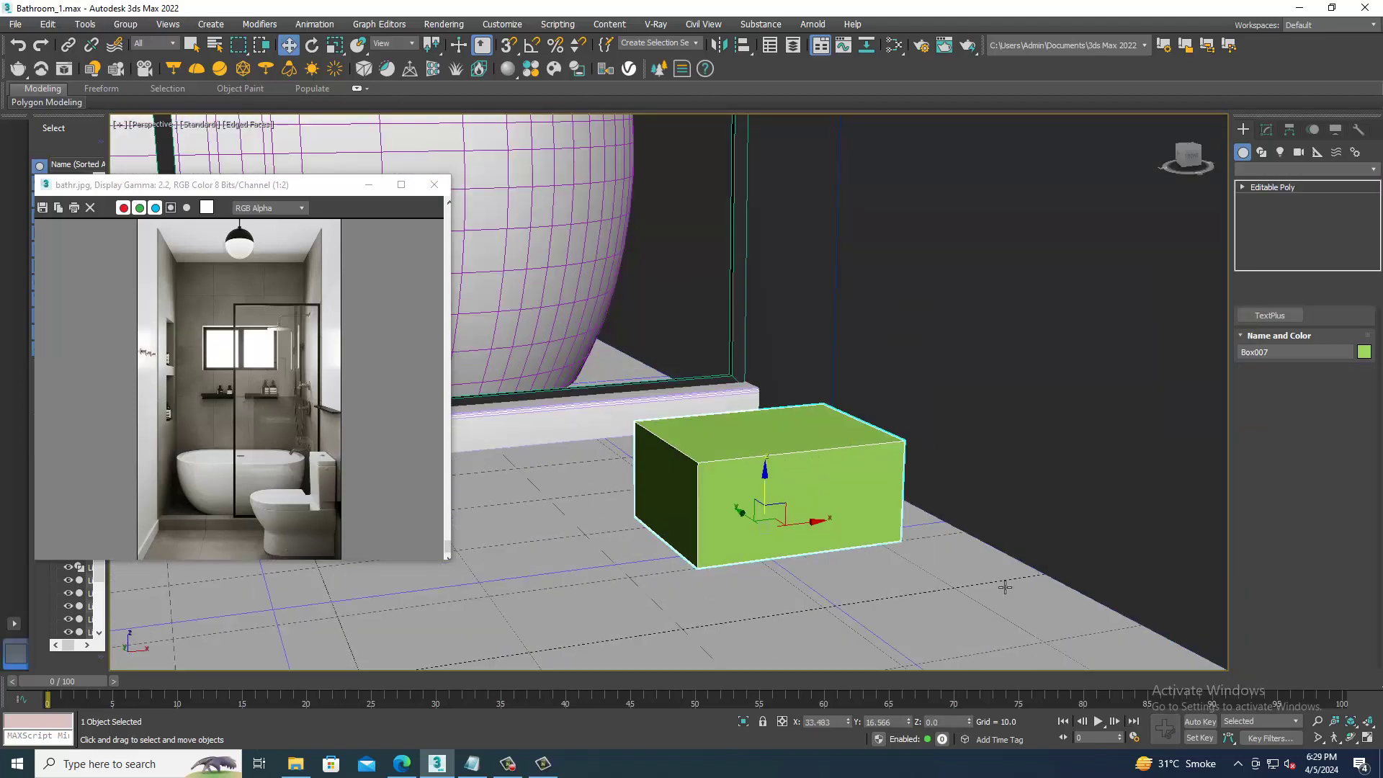
pyautogui.press('4')
pyautogui.click(829, 432)
pyautogui.keyDown('alt'); pyautogui.moveTo(836, 439); pyautogui.dragTo(831, 471, button='middle'); pyautogui.keyUp('alt')
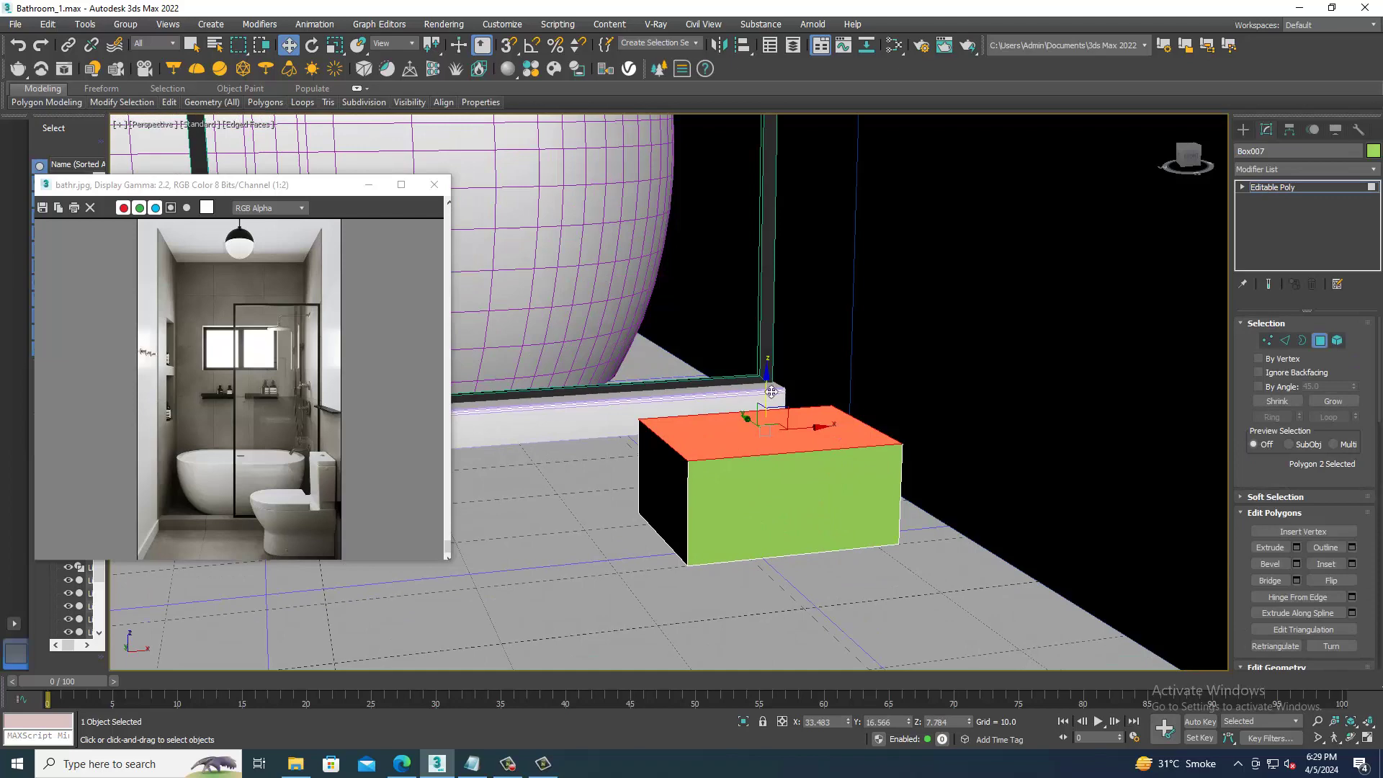
pyautogui.moveTo(770, 391)
pyautogui.mouseDown()
pyautogui.moveTo(765, 324)
pyautogui.moveTo(852, 308)
pyautogui.moveTo(787, 284)
pyautogui.mouseUp()
# - Flare the top wider and scale the six right-side vertices into a vertical side
pyautogui.press('r')
pyautogui.scroll(1, 842, 290)
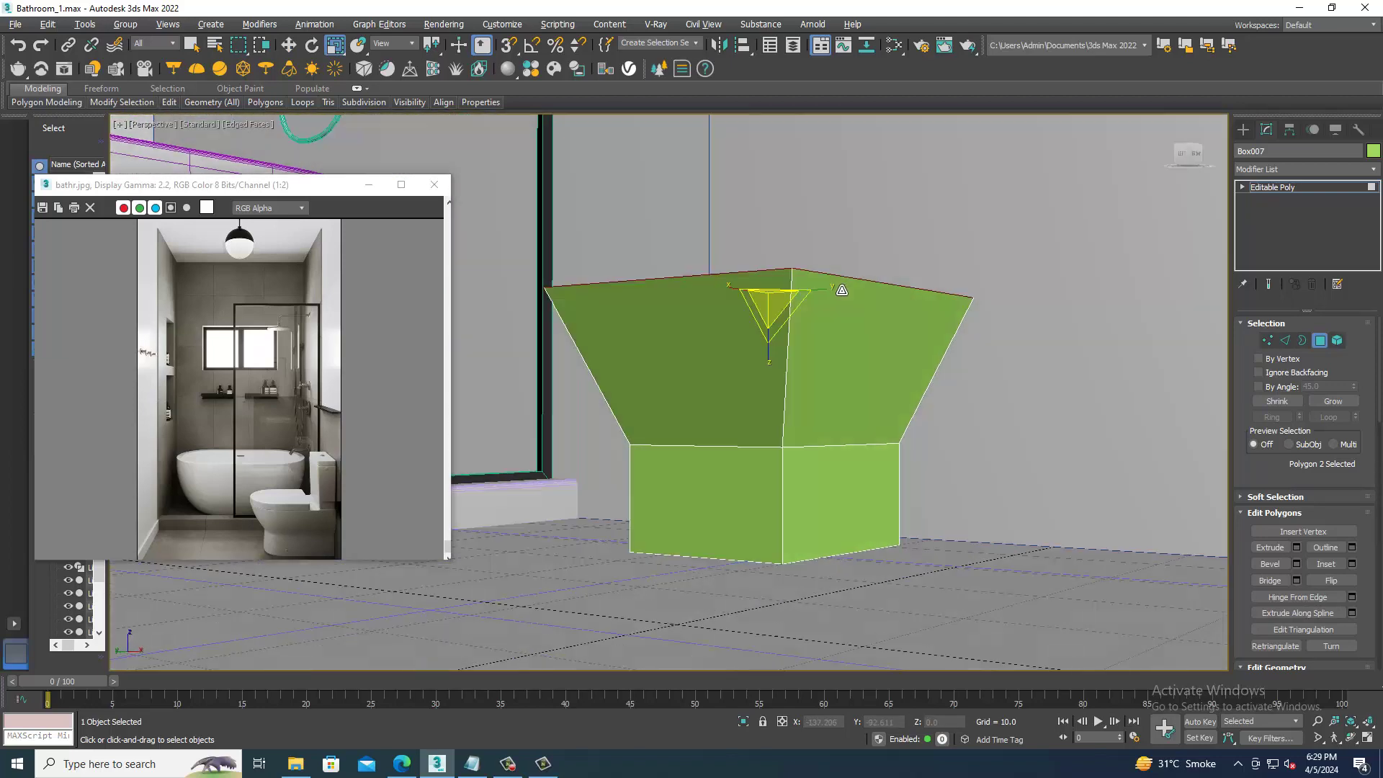
pyautogui.moveTo(842, 289)
pyautogui.keyDown('alt'); pyautogui.mouseDown(button='middle')
pyautogui.moveTo(900, 354)
pyautogui.moveTo(815, 376)
pyautogui.mouseUp(button='middle'); pyautogui.keyUp('alt')
pyautogui.press('w')
pyautogui.press('1')
pyautogui.moveTo(901, 619); pyautogui.dragTo(778, 296)
pyautogui.press('r')
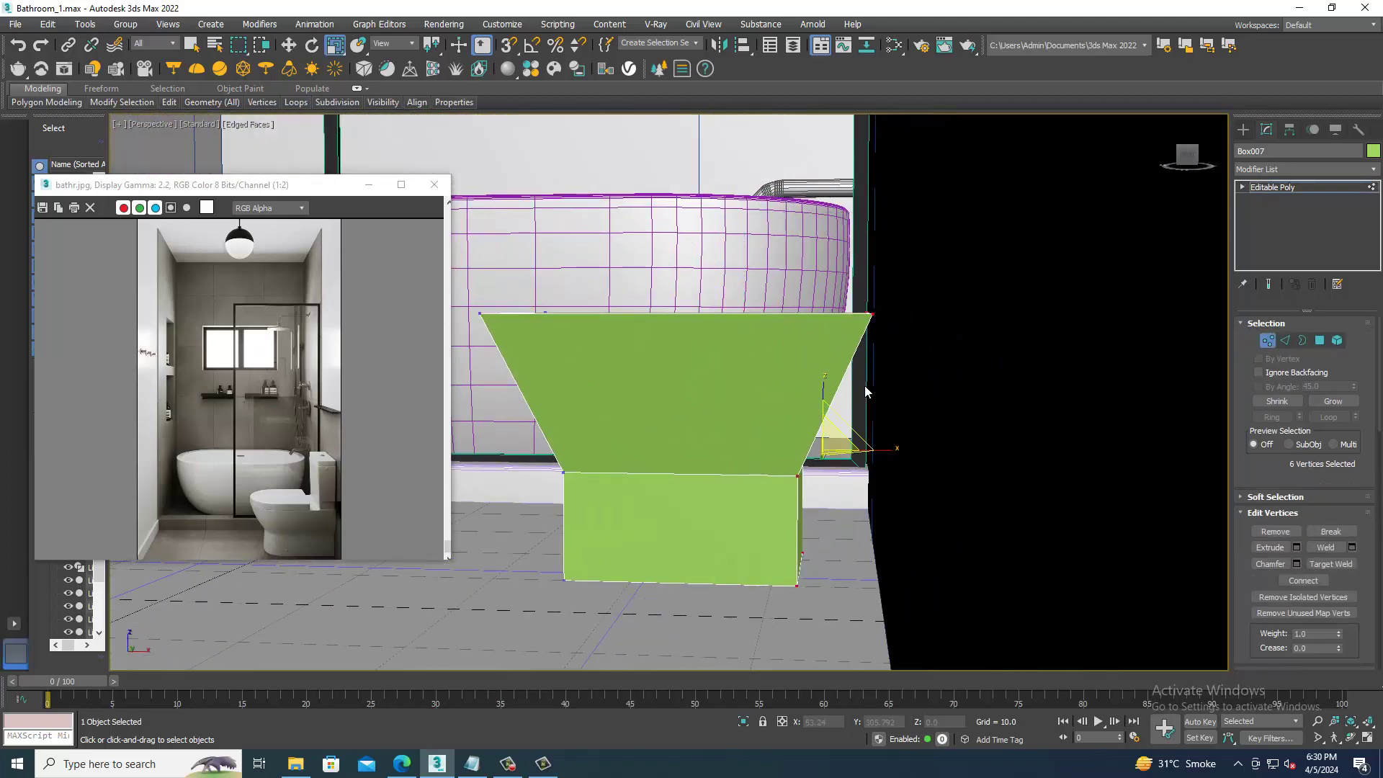
pyautogui.moveTo(901, 459); pyautogui.dragTo(7, 451)
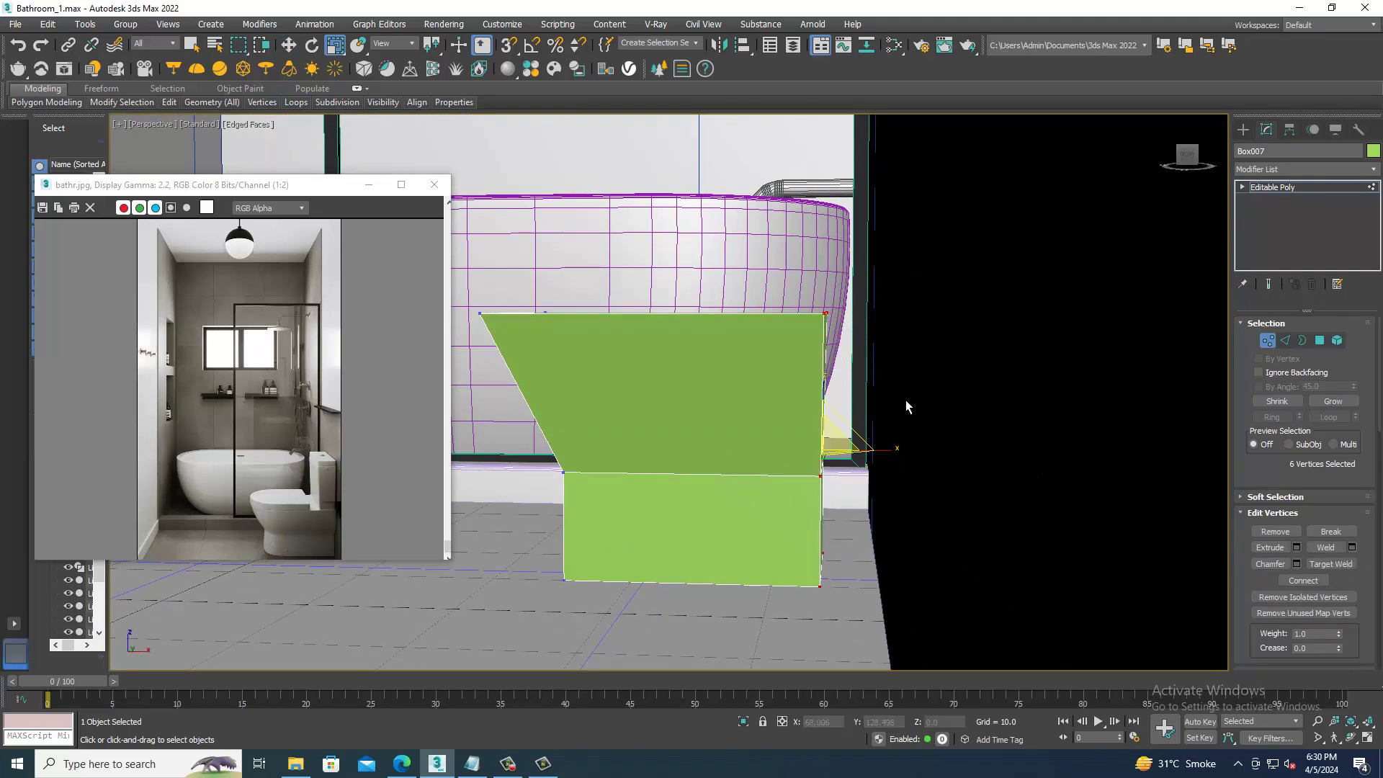
# - Orbit closely around the tapered green box to inspect it from above
pyautogui.moveTo(905, 422)
pyautogui.keyDown('alt'); pyautogui.mouseDown(button='middle')
pyautogui.moveTo(885, 432)
pyautogui.moveTo(929, 464)
pyautogui.moveTo(898, 386)
pyautogui.moveTo(906, 398)
pyautogui.moveTo(797, 295)
pyautogui.mouseUp(button='middle'); pyautogui.keyUp('alt')
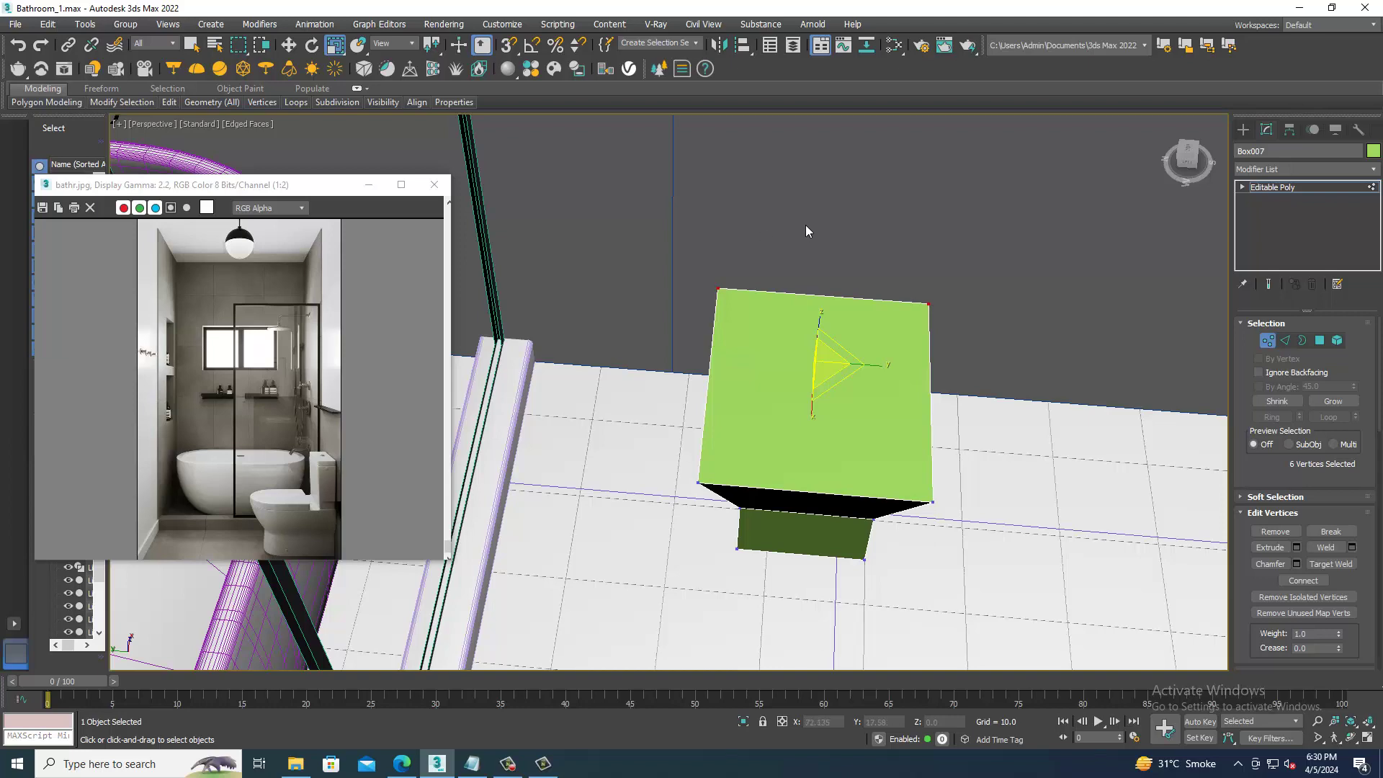
pyautogui.press('w')
pyautogui.moveTo(1027, 655)
pyautogui.keyDown('alt'); pyautogui.mouseDown(button='middle')
pyautogui.moveTo(936, 469)
pyautogui.moveTo(867, 430)
pyautogui.mouseUp(button='middle'); pyautogui.keyUp('alt')
pyautogui.scroll(3, 867, 430)
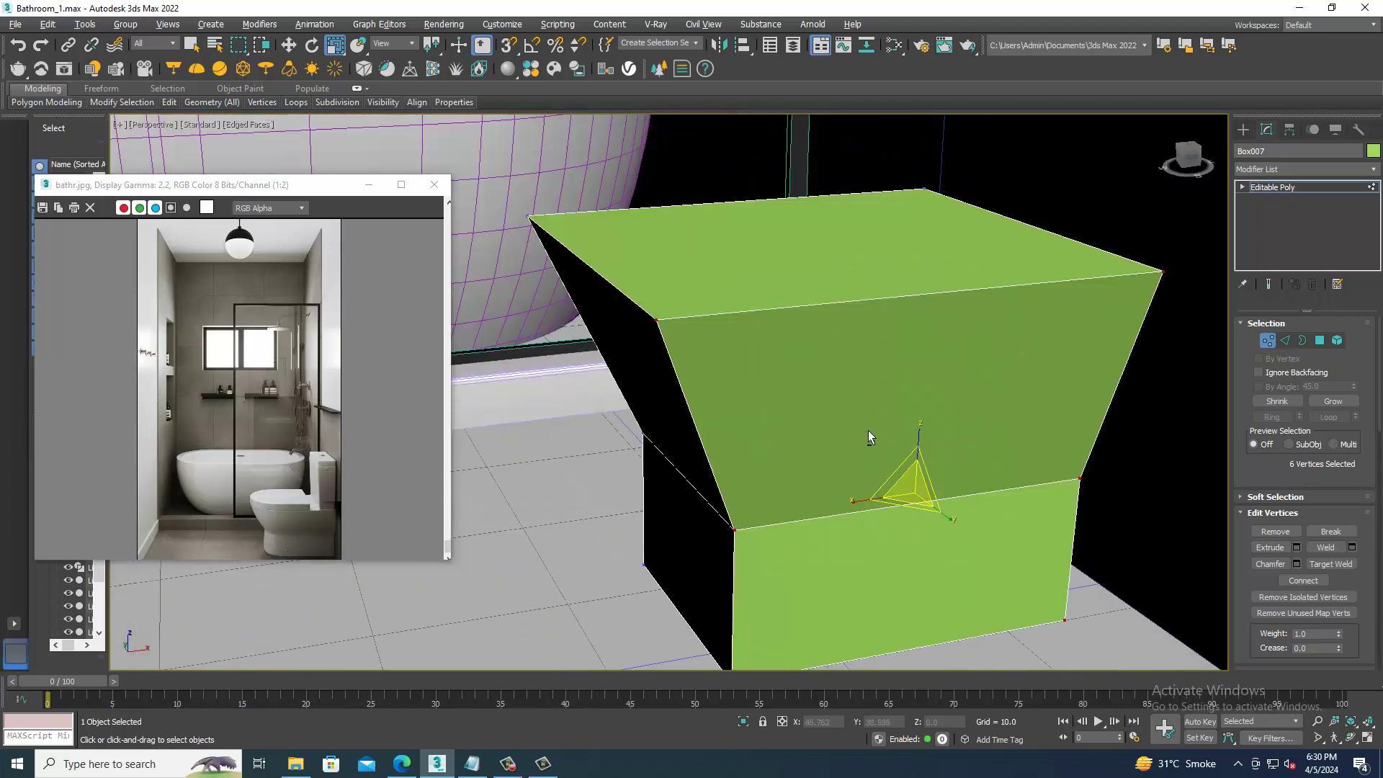
pyautogui.scroll(3, 944, 492)
pyautogui.moveTo(886, 485)
pyautogui.keyDown('alt'); pyautogui.mouseDown(button='middle')
pyautogui.moveTo(907, 482)
pyautogui.moveTo(890, 469)
pyautogui.moveTo(963, 497)
pyautogui.mouseUp(button='middle'); pyautogui.keyUp('alt')
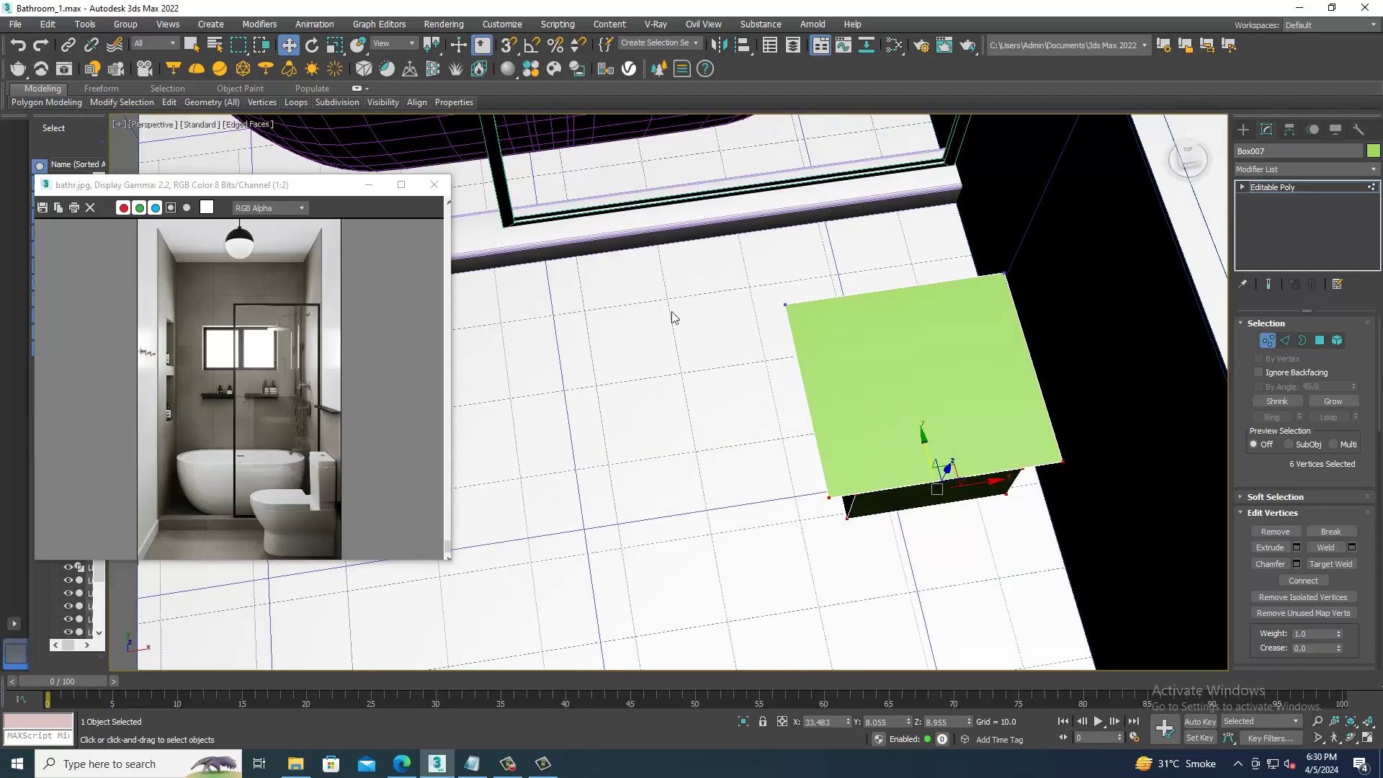
# - Turn on SwiftLoop from the Modeling ribbon and maximize the Top view on the box
pyautogui.click(50, 86)
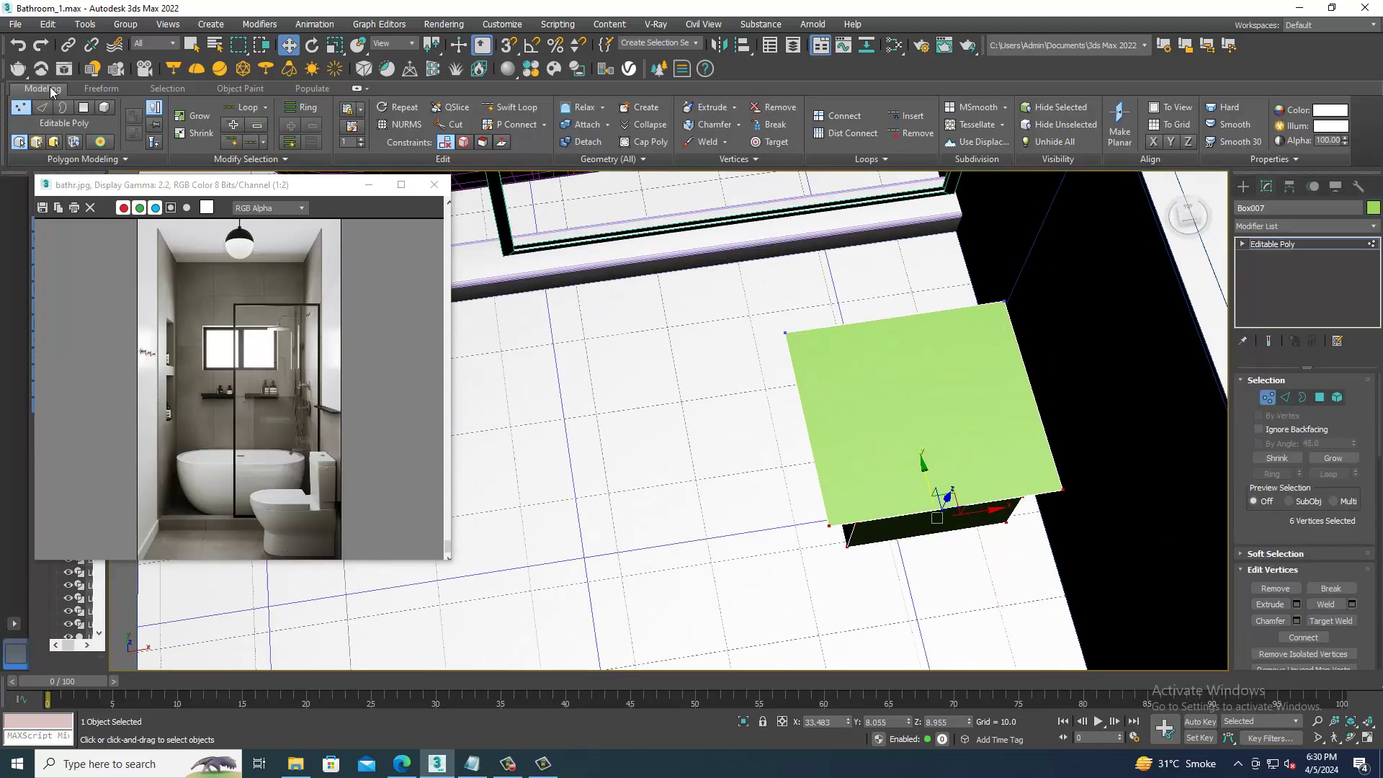
pyautogui.click(509, 107)
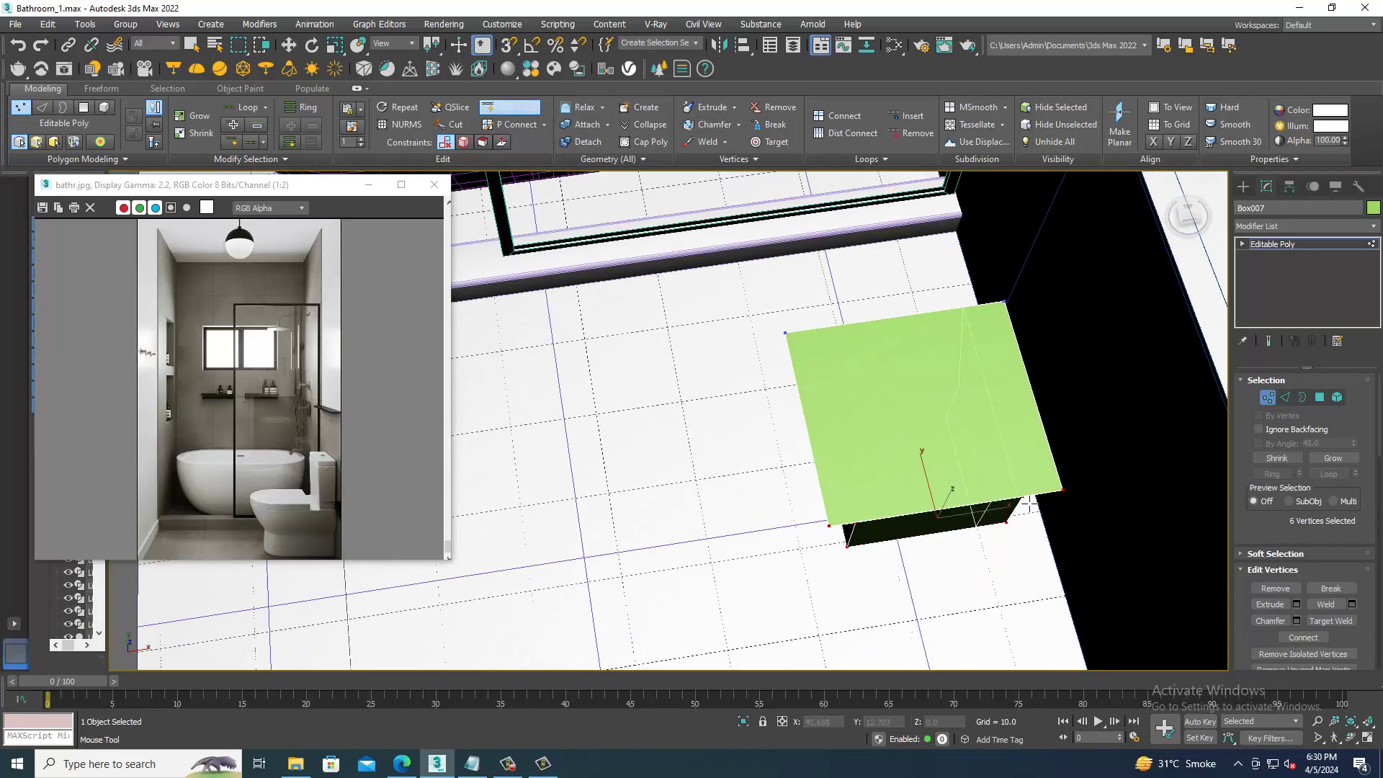
pyautogui.scroll(3, 993, 456)
pyautogui.scroll(5, 994, 456)
pyautogui.scroll(-5, 994, 456)
pyautogui.scroll(3, 1001, 476)
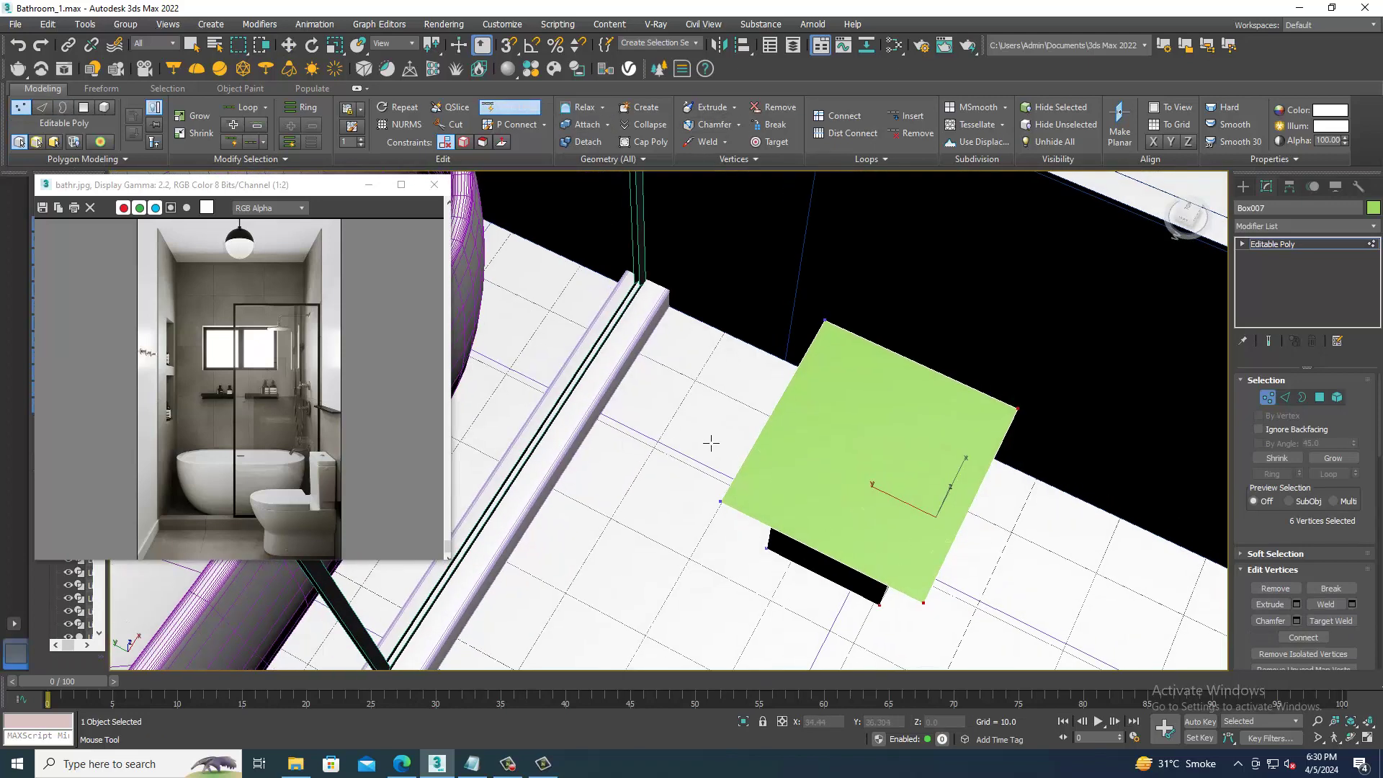
pyautogui.scroll(2, 1005, 493)
pyautogui.hotkey('alt', 'w')
pyautogui.hotkey('alt', 'w')
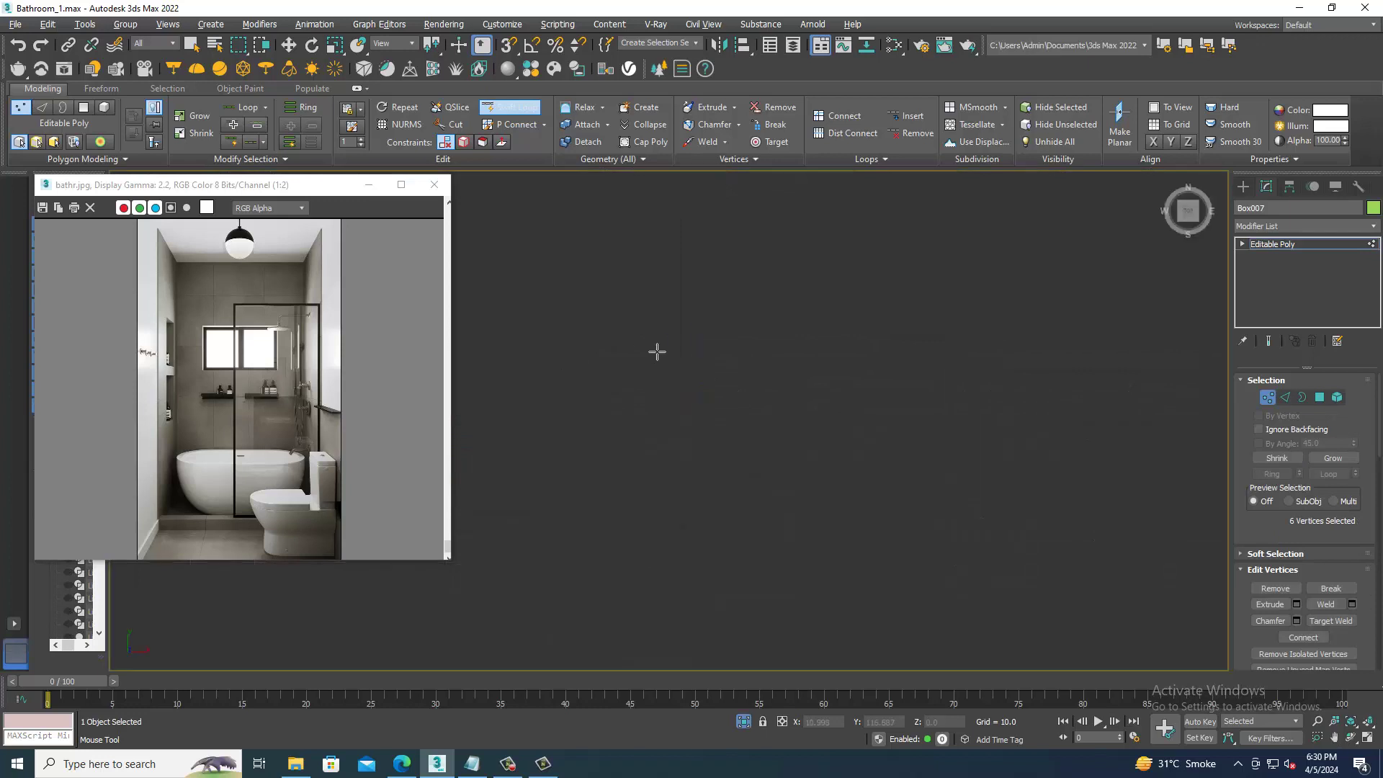
pyautogui.scroll(-3, 657, 349)
pyautogui.scroll(-3, 821, 380)
pyautogui.moveTo(821, 380); pyautogui.dragTo(795, 517, button='middle')
pyautogui.scroll(3, 795, 517)
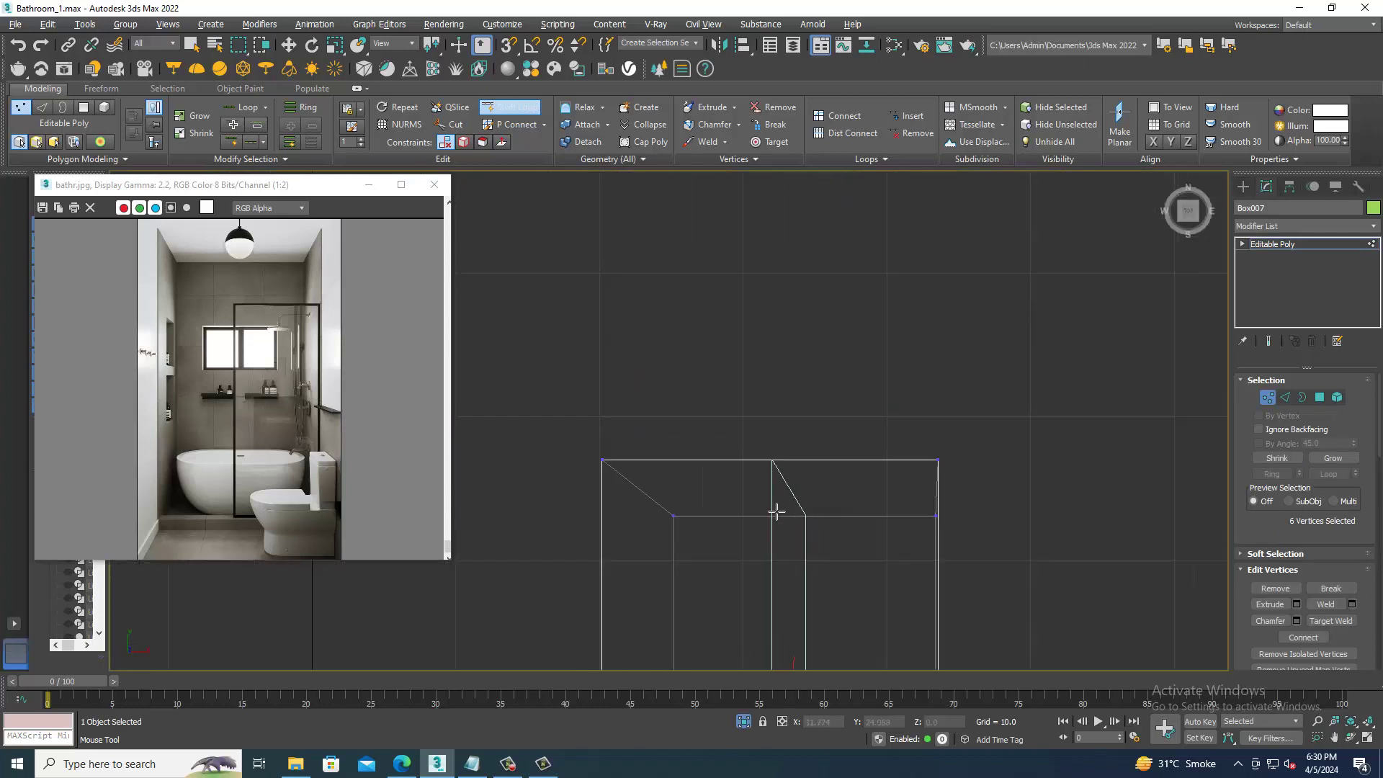
# - Insert a first vertical edge loop and scale it into one straight vertical line
pyautogui.click(717, 474)
pyautogui.scroll(-3, 720, 468)
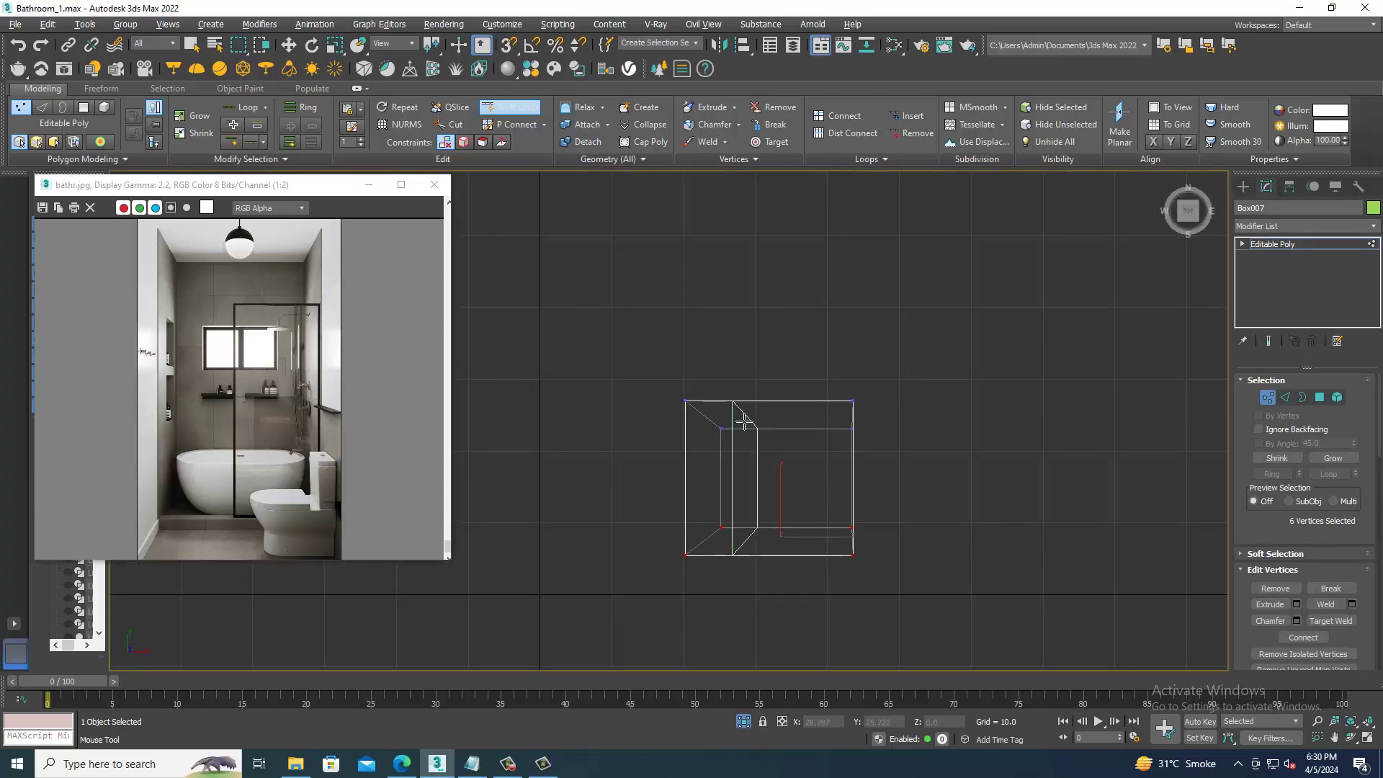
pyautogui.click(744, 416)
pyautogui.scroll(3, 762, 438)
pyautogui.press('w')
pyautogui.moveTo(785, 460); pyautogui.dragTo(788, 387, button='middle')
pyautogui.press('2')
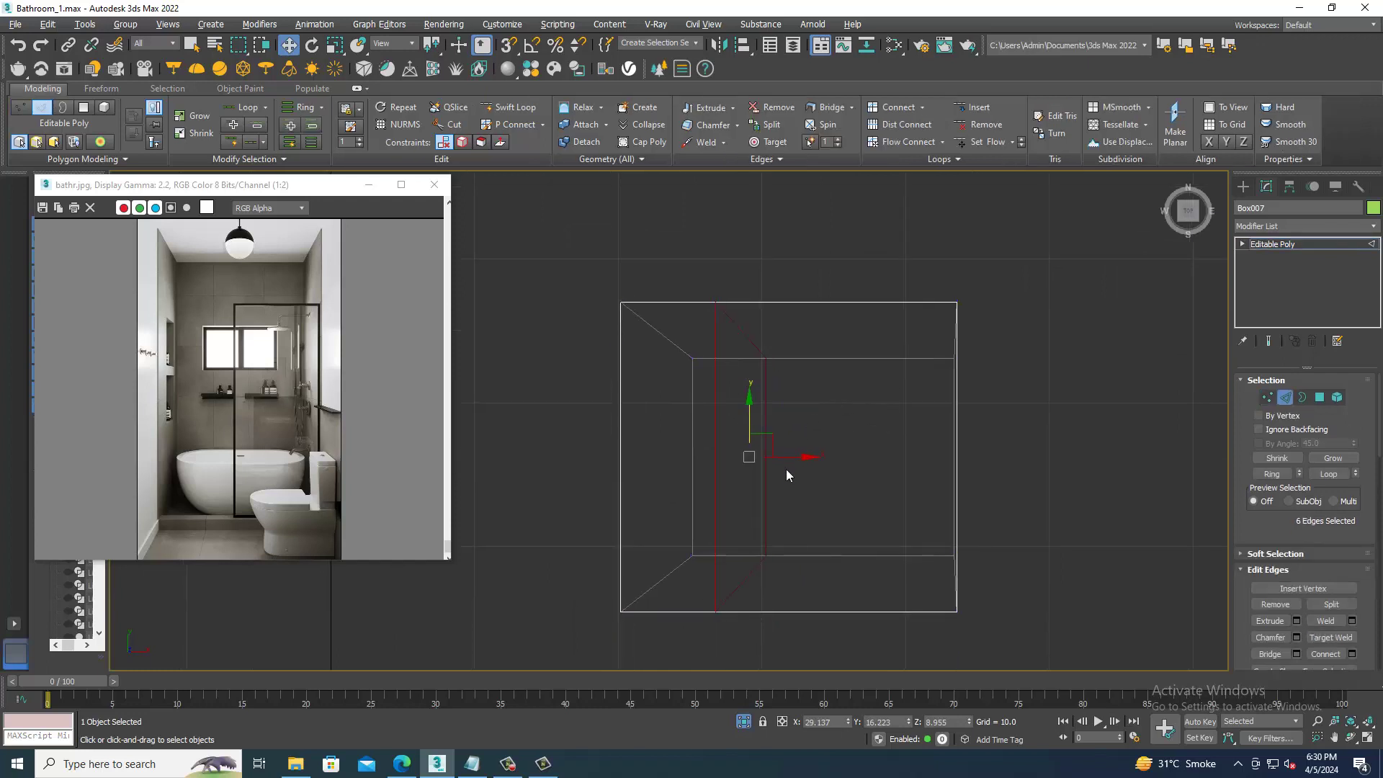
pyautogui.press('r')
pyautogui.moveTo(809, 459); pyautogui.dragTo(834, 439)
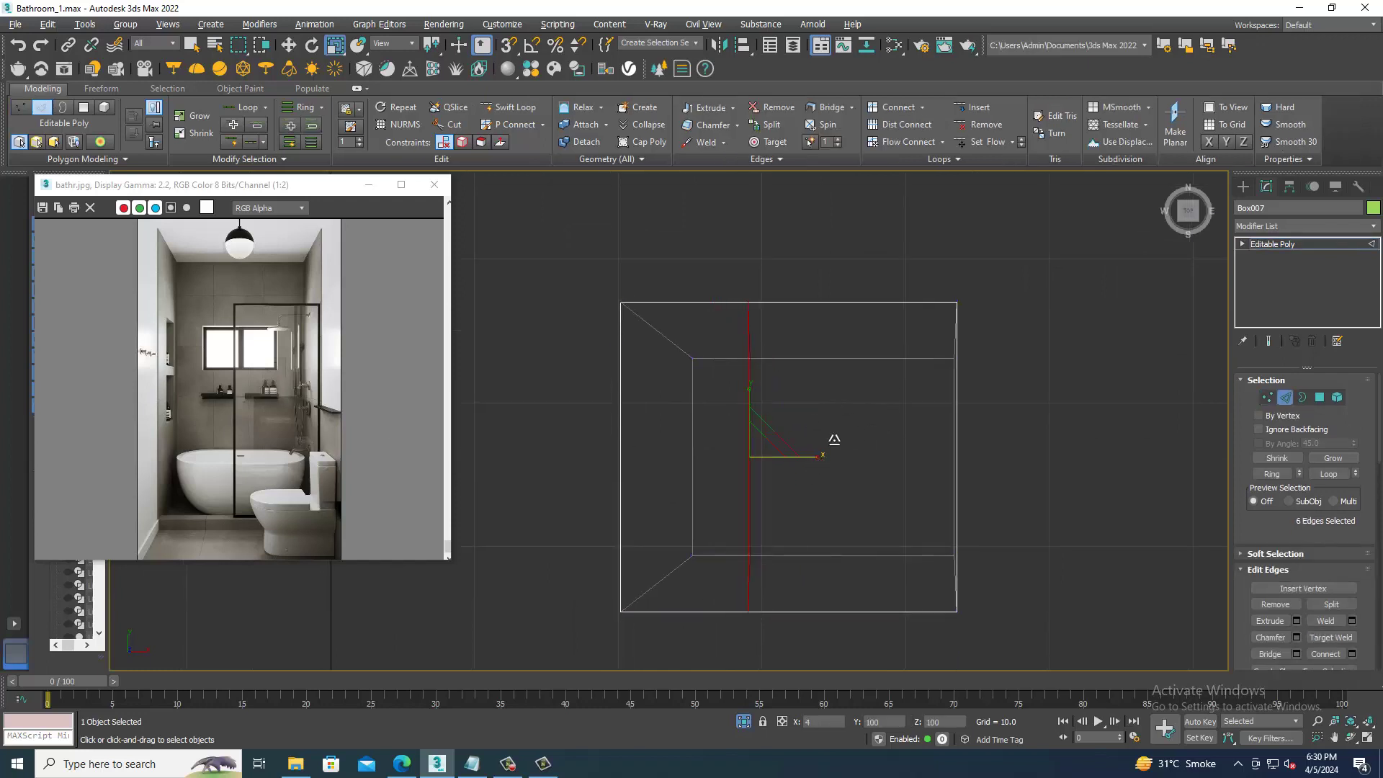
pyautogui.press('w')
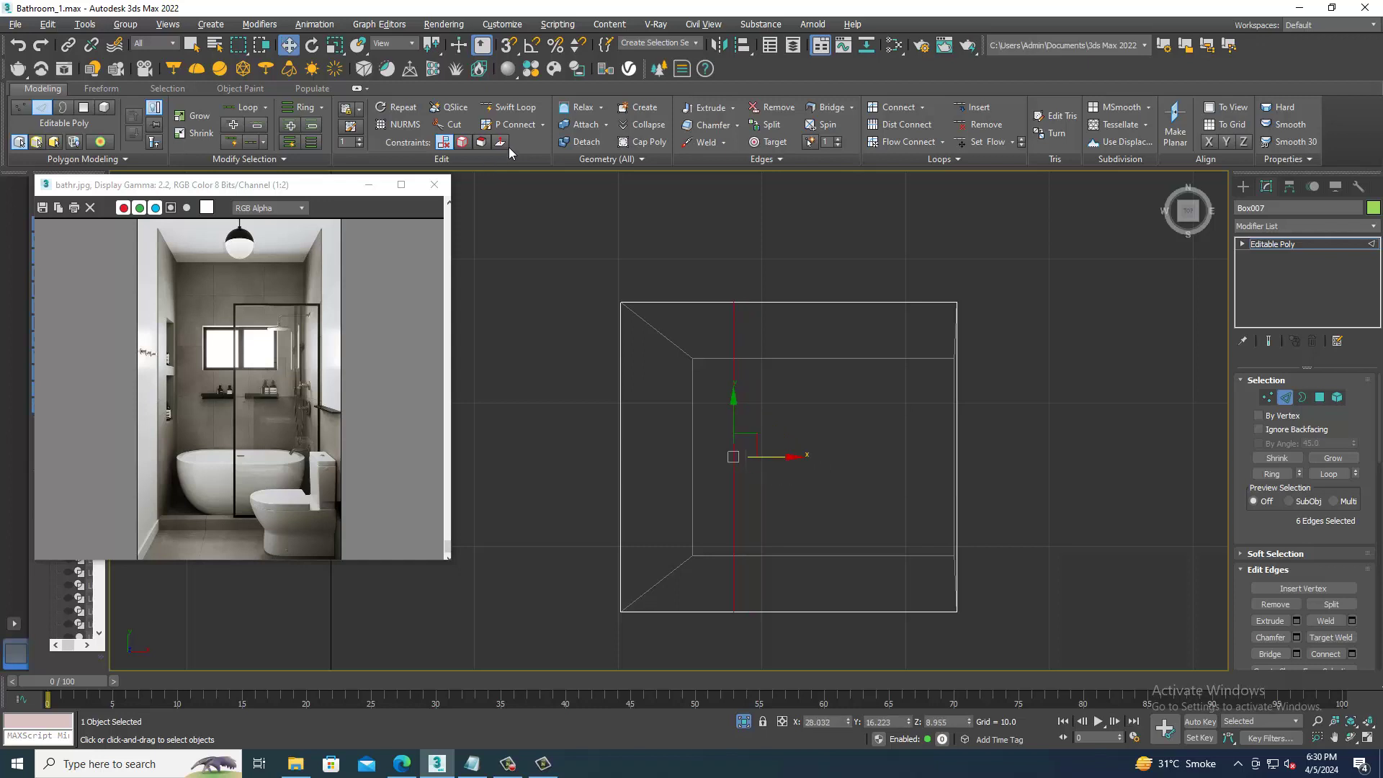
# - Add two more vertical loops, one toward the right side, plus a horizontal loop near the top
pyautogui.click(515, 111)
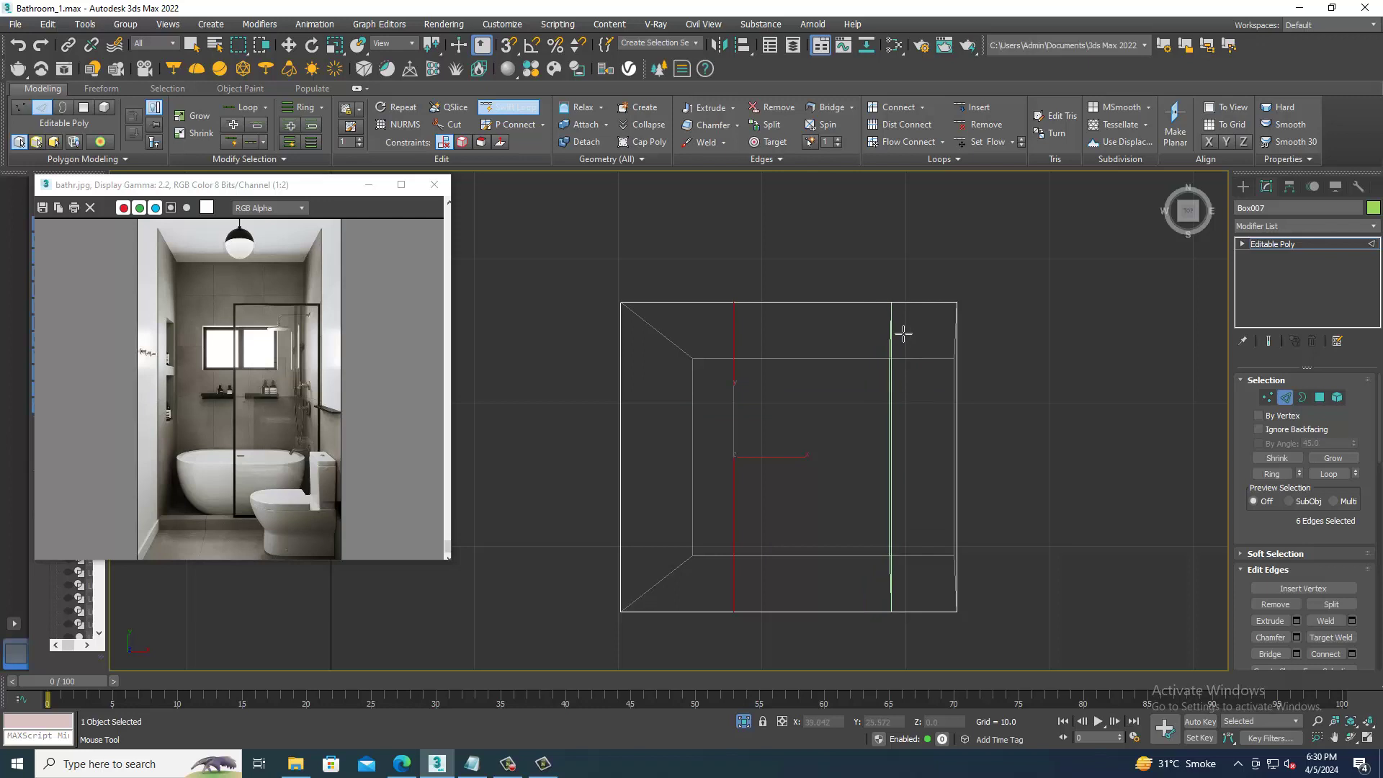
pyautogui.click(829, 320)
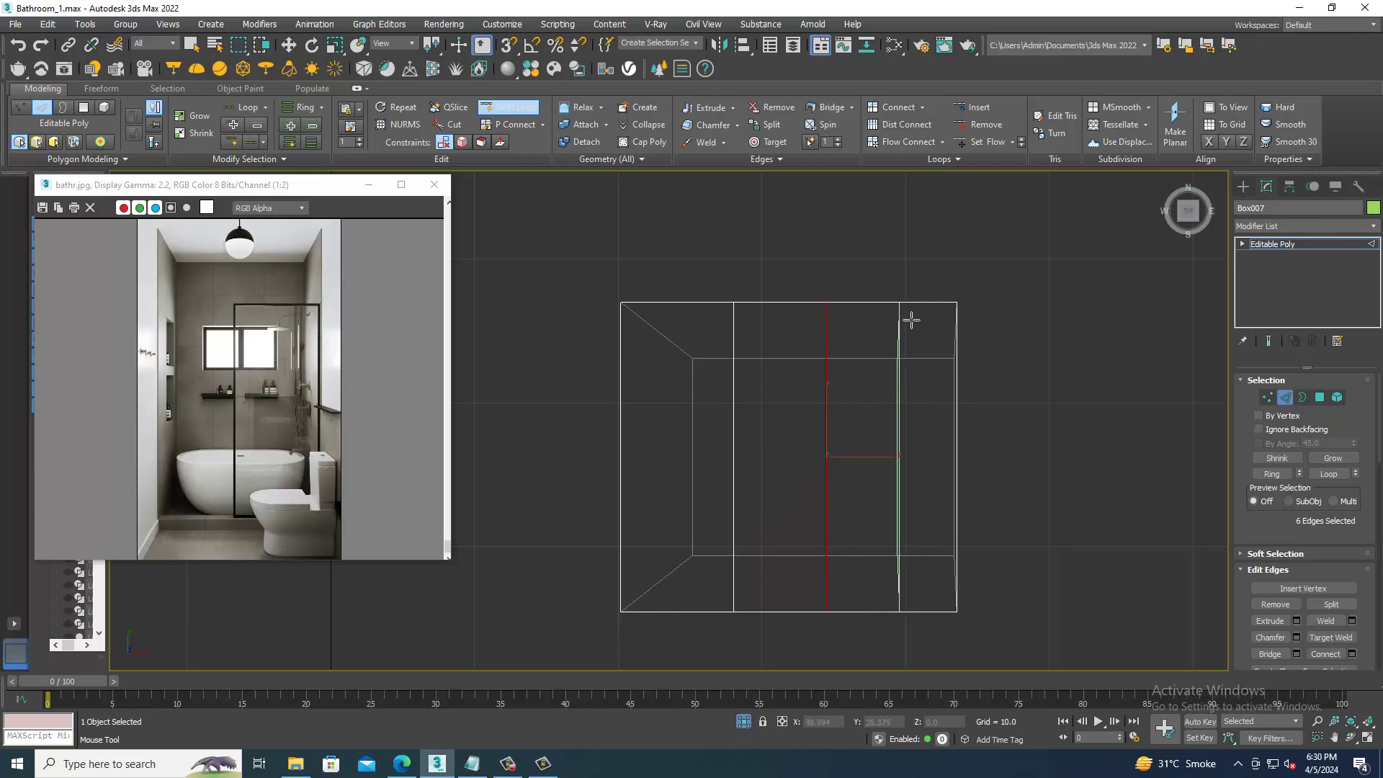
pyautogui.keyDown('ctrl'); pyautogui.keyDown('shift'); pyautogui.click(830, 306); pyautogui.keyUp('shift'); pyautogui.keyUp('ctrl')
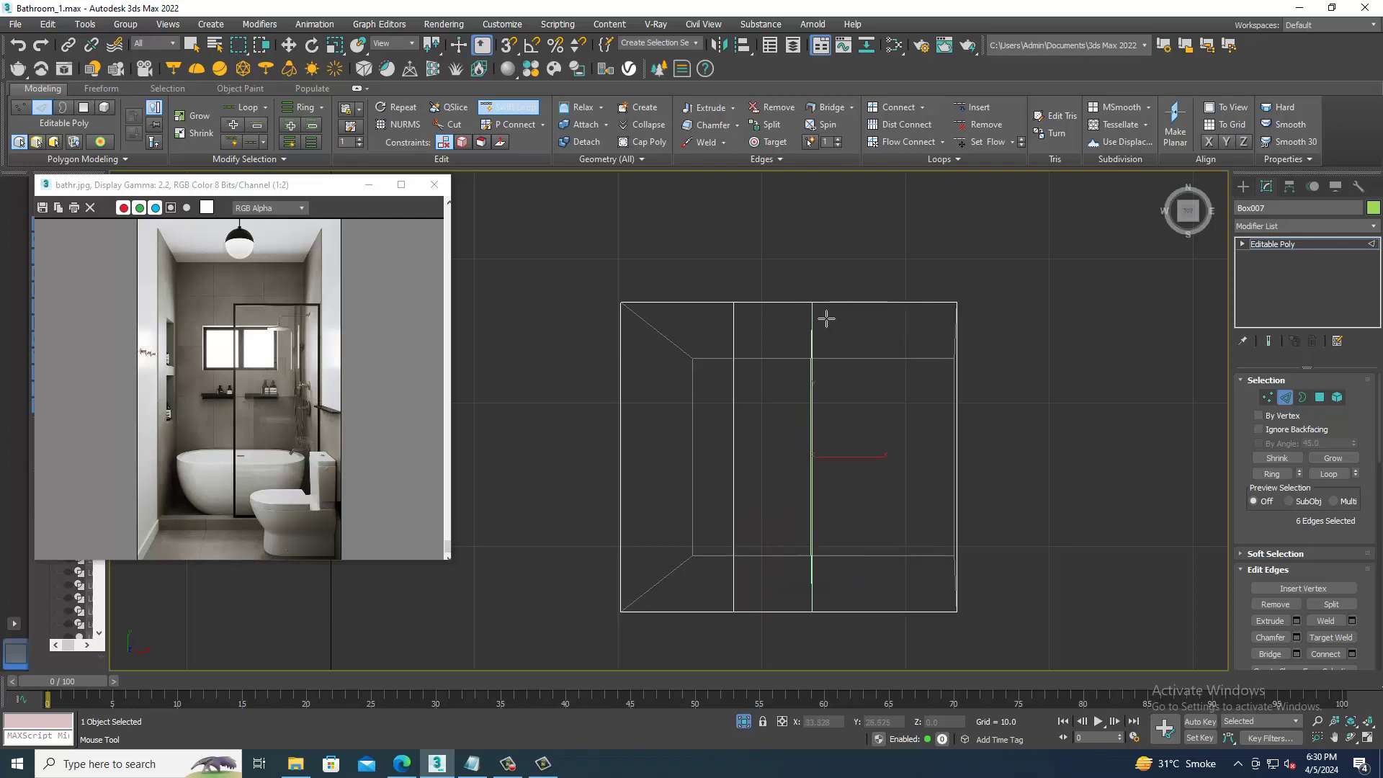
pyautogui.moveTo(903, 321); pyautogui.dragTo(895, 324)
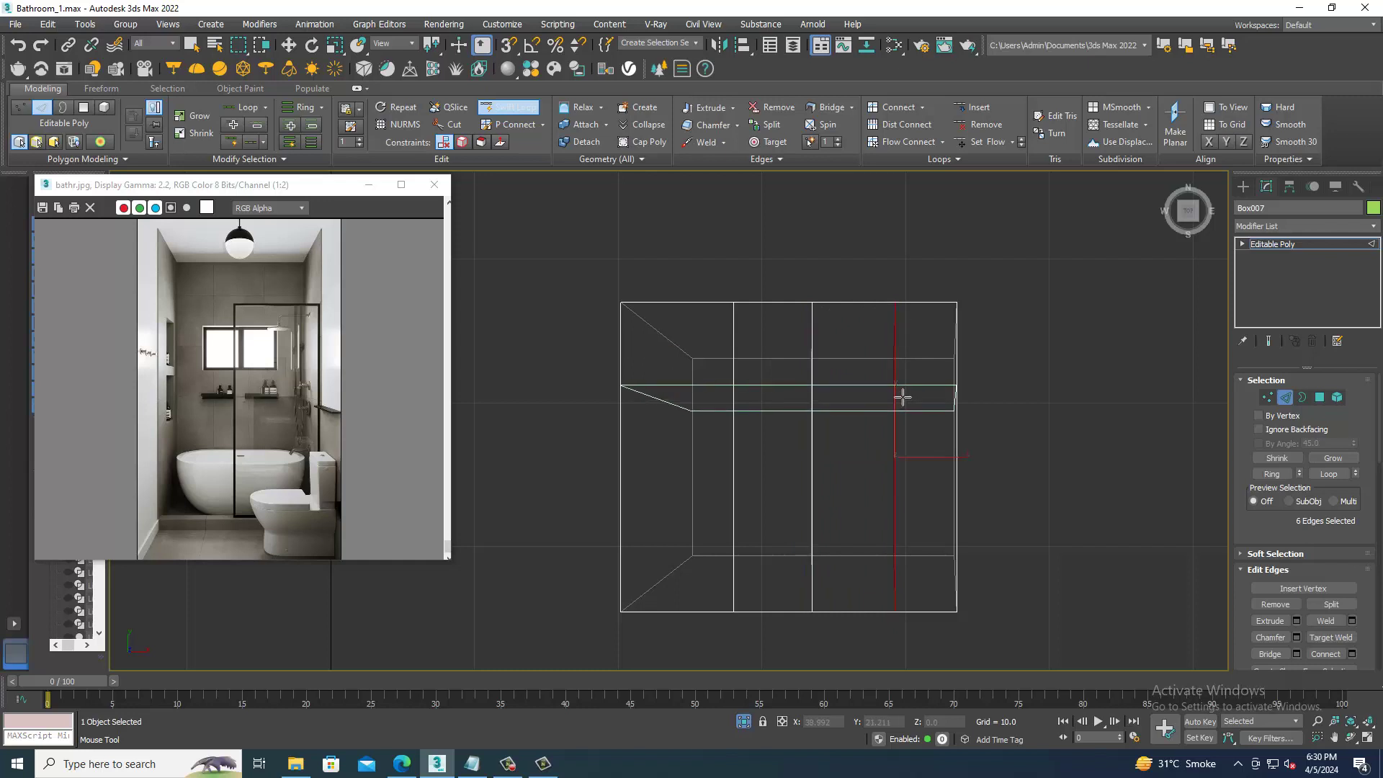
pyautogui.click(902, 397)
# - Scale the upper horizontal loop's edges flat into a level line
pyautogui.press('w')
pyautogui.press('2')
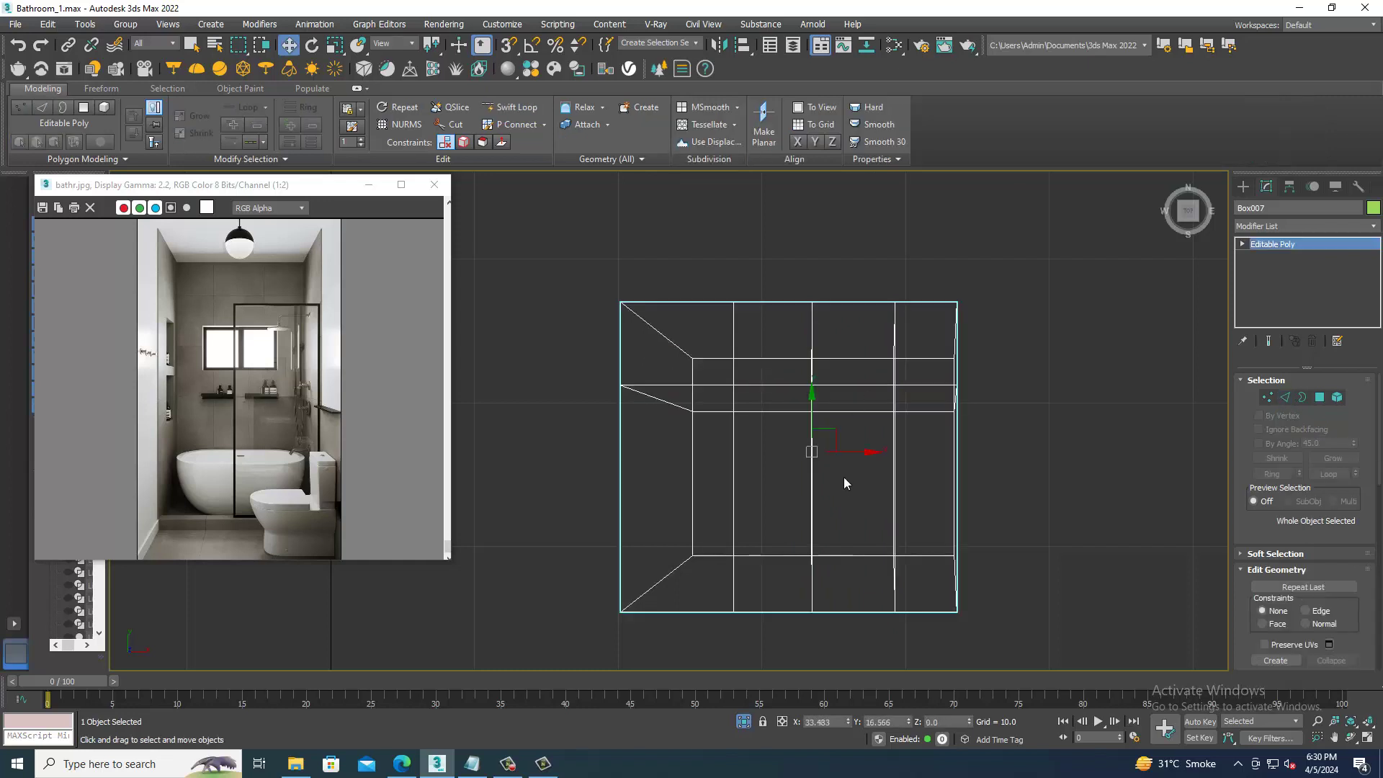
pyautogui.press('2')
pyautogui.press('r')
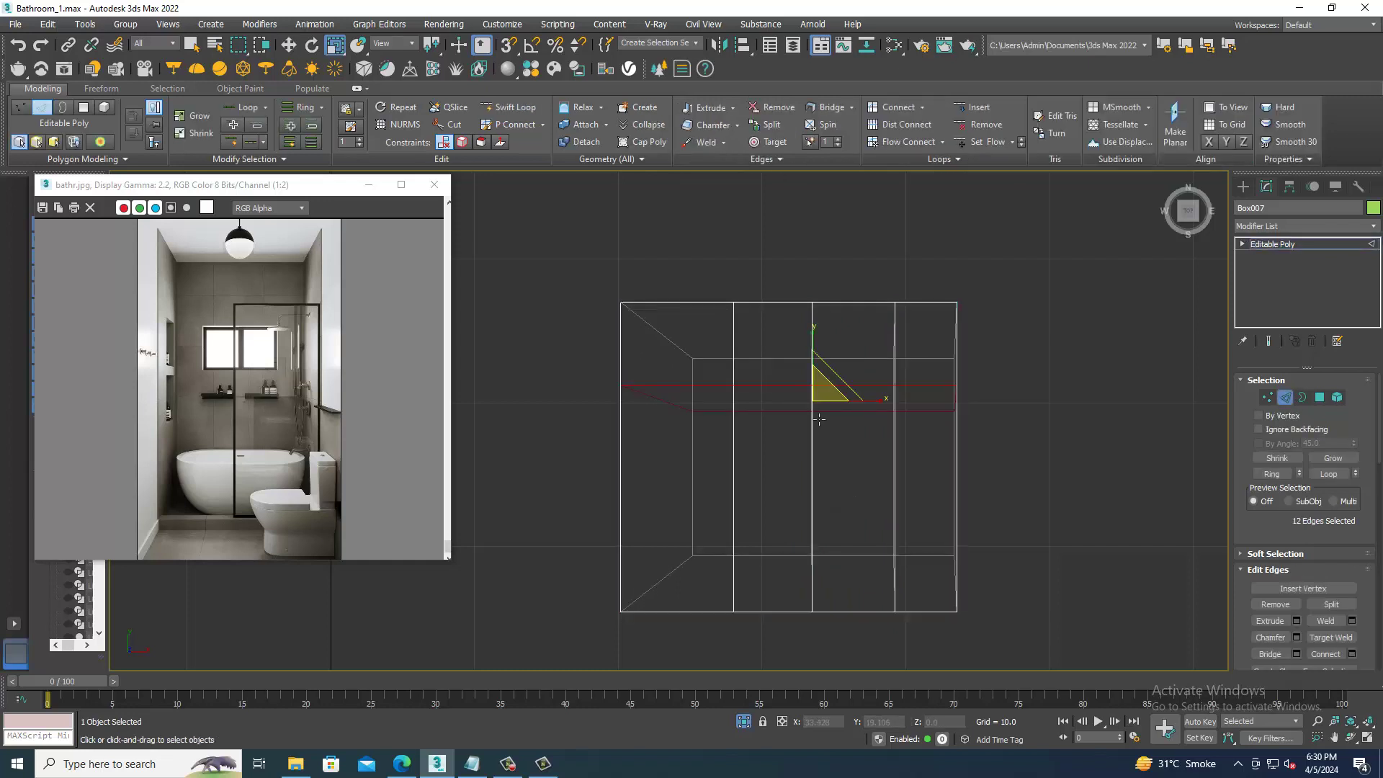
pyautogui.moveTo(818, 342)
pyautogui.mouseDown()
pyautogui.moveTo(745, 319)
pyautogui.moveTo(760, 373)
pyautogui.mouseUp()
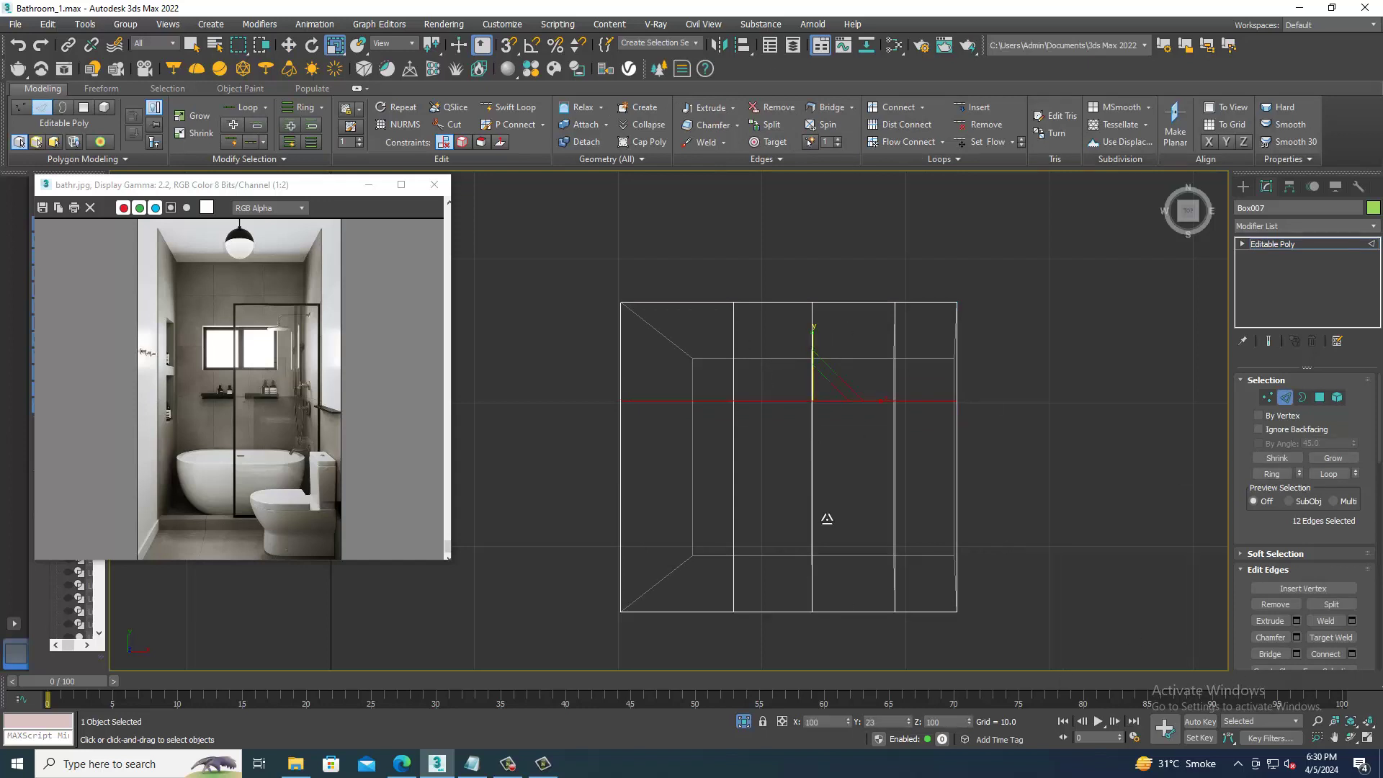
pyautogui.press('w')
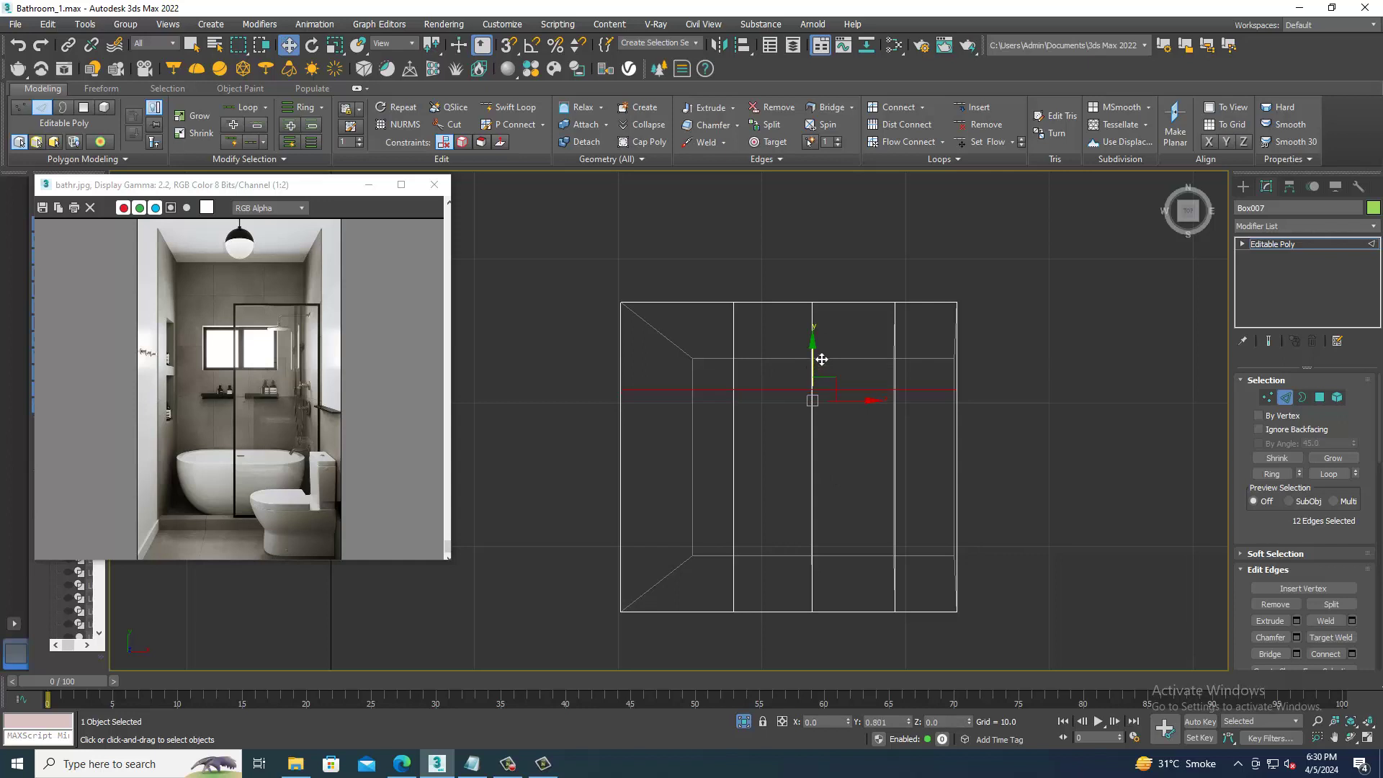
# - Add another horizontal loop and scale its vertices into a straight row
pyautogui.click(514, 108)
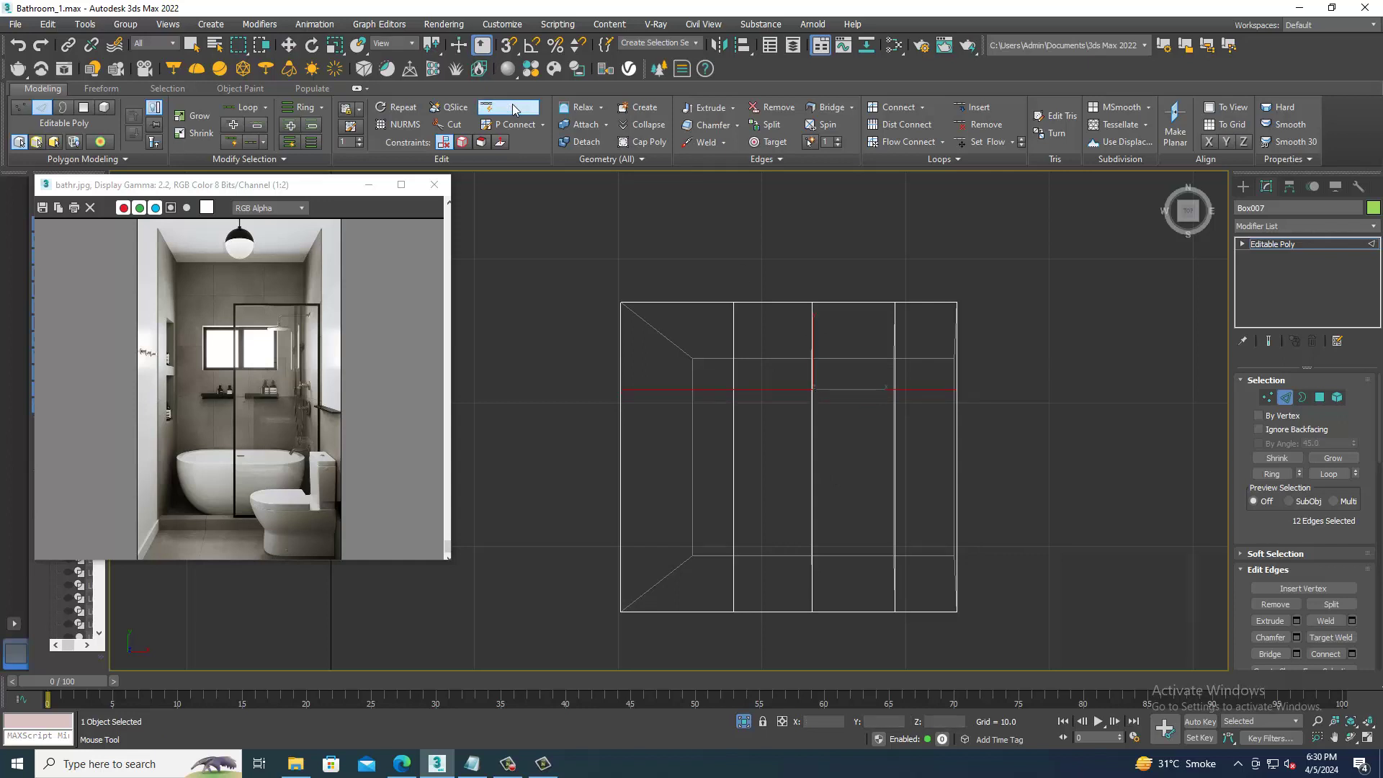
pyautogui.rightClick(751, 469)
pyautogui.press('2')
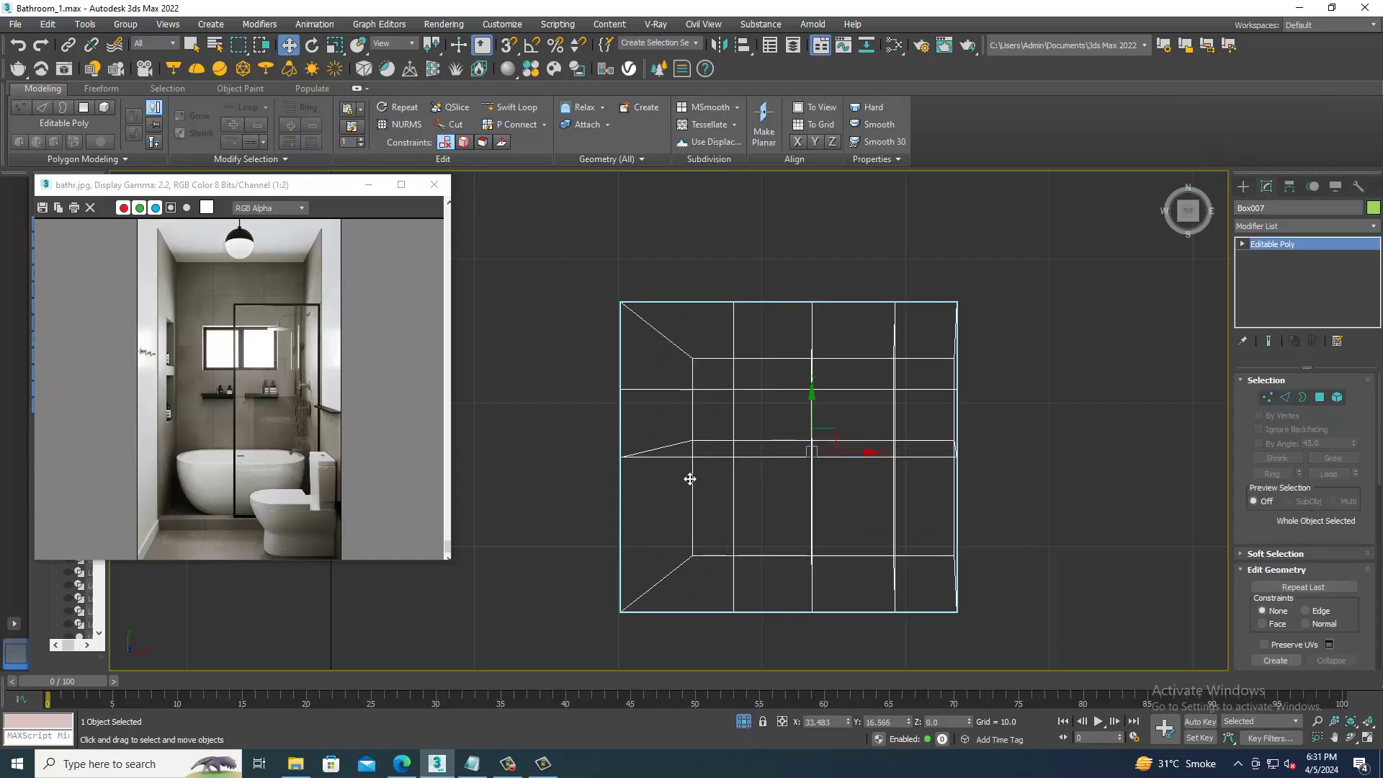
pyautogui.press('1')
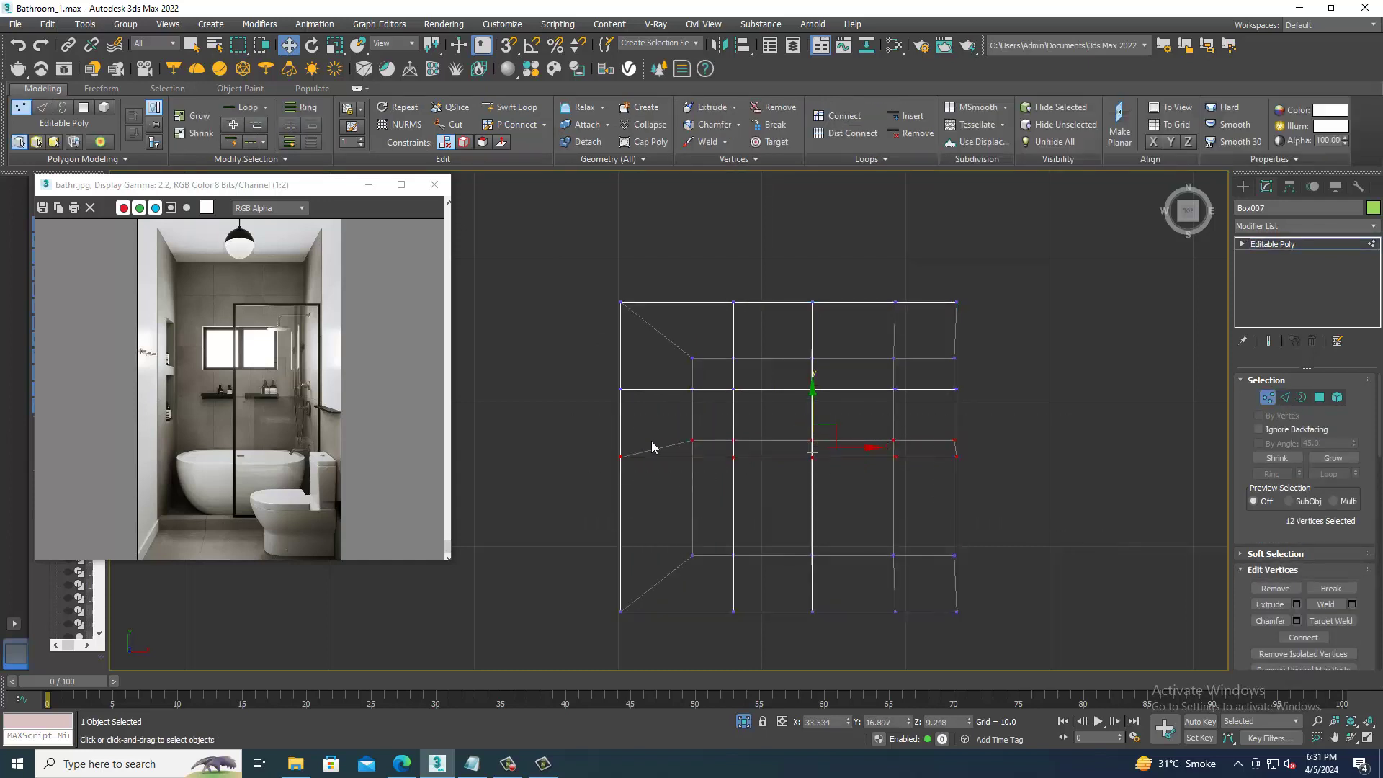
pyautogui.press('r')
pyautogui.moveTo(815, 401); pyautogui.dragTo(931, 390)
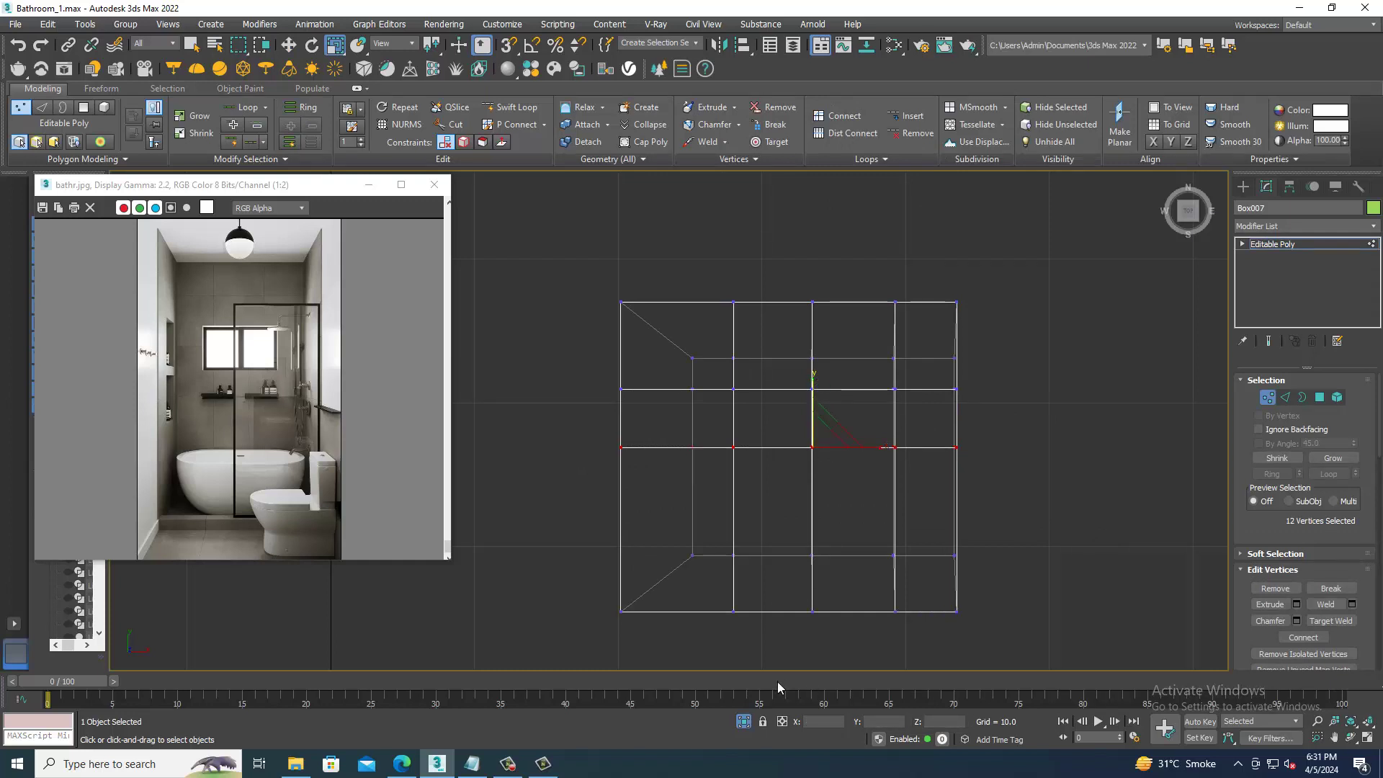
# - Insert a lower horizontal loop, flatten its edges level, and maximize the Perspective view
pyautogui.click(510, 107)
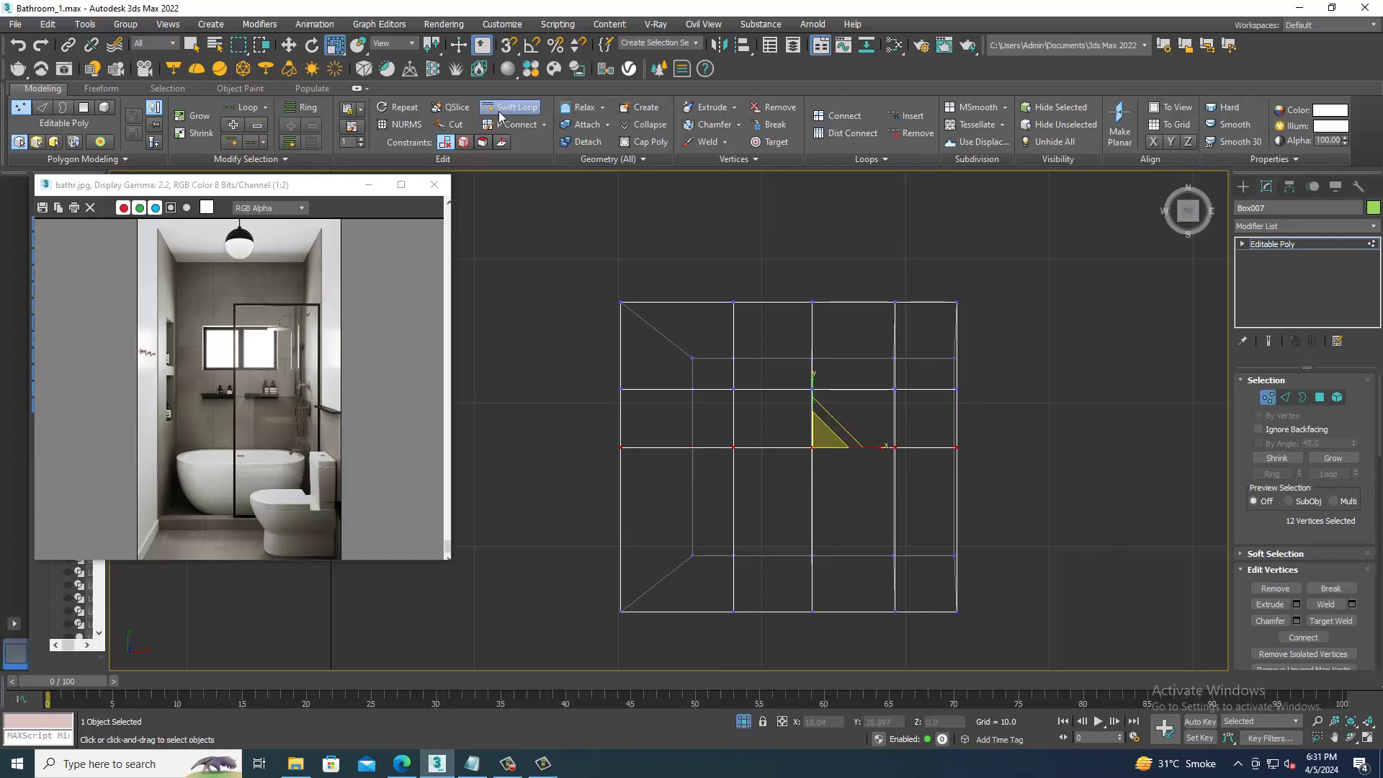
pyautogui.click(742, 530)
pyautogui.press('w')
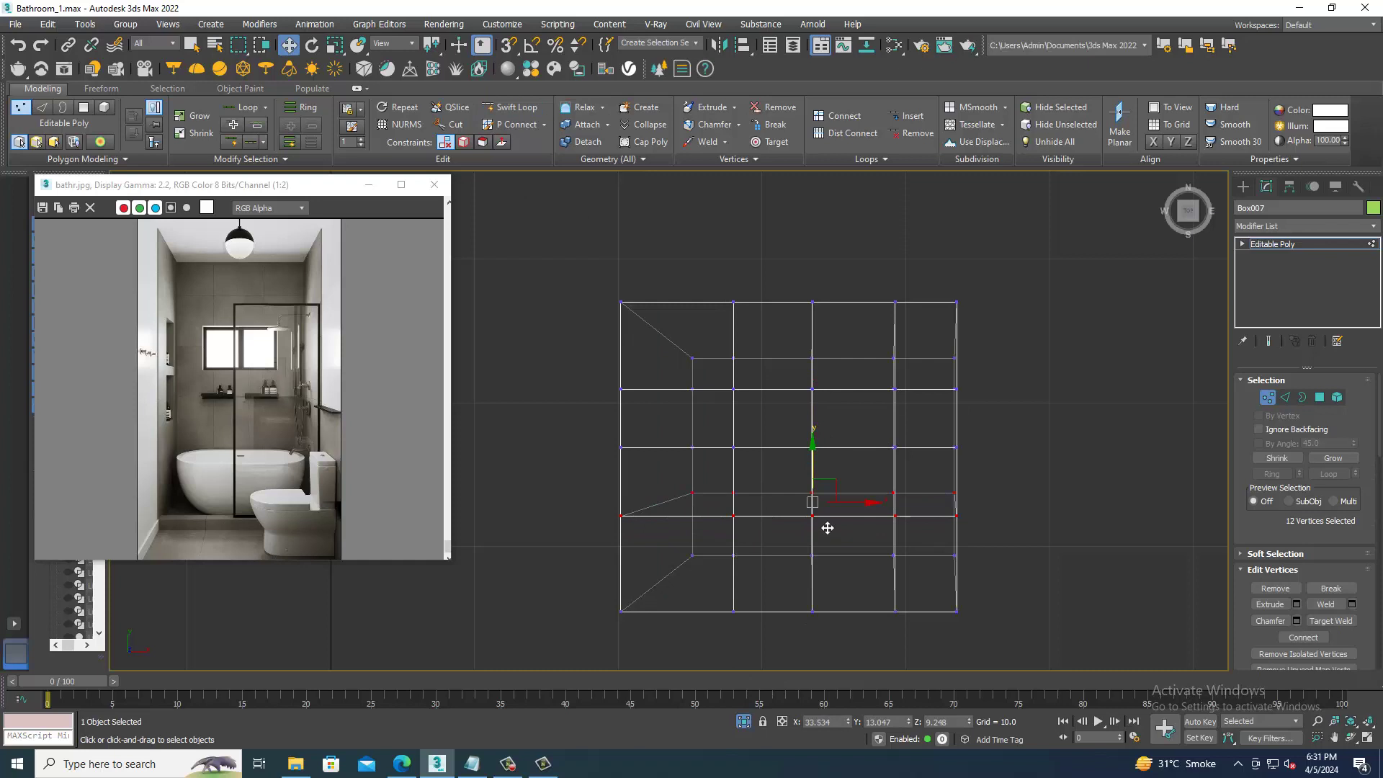
pyautogui.press('2')
pyautogui.press('r')
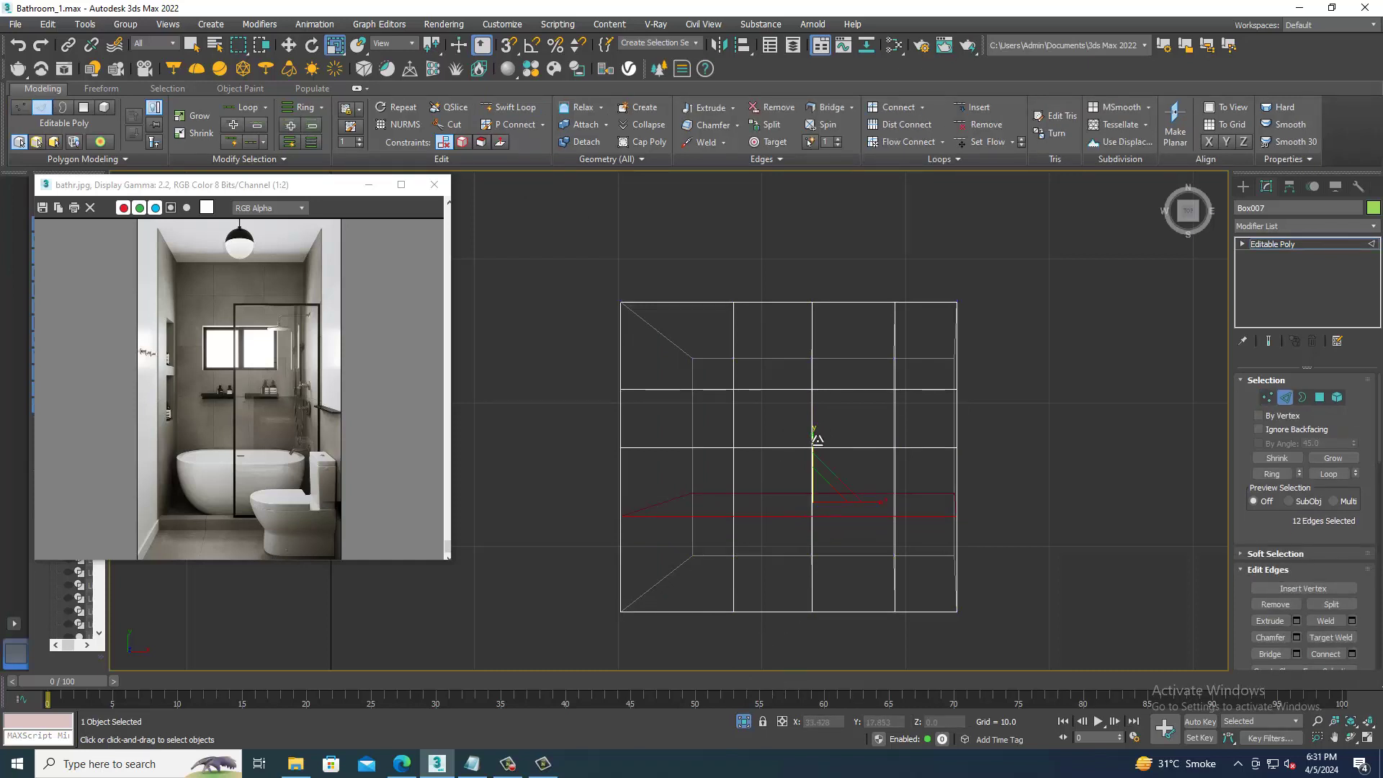
pyautogui.moveTo(813, 441); pyautogui.dragTo(922, 338)
pyautogui.hotkey('alt', 'w')
pyautogui.hotkey('alt', 'w')
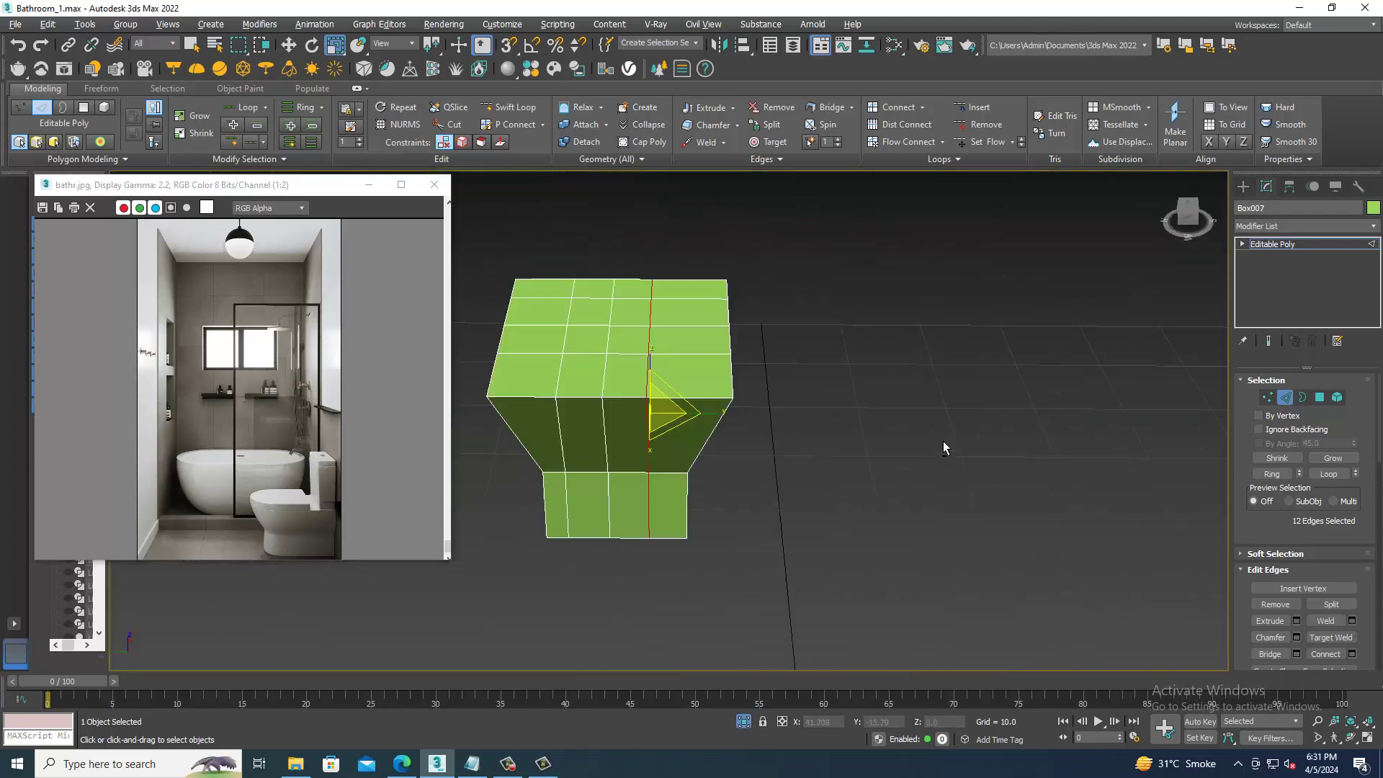
# - Select the 15 left-side vertices in the Top view, then return to Perspective
pyautogui.keyDown('alt'); pyautogui.moveTo(943, 441); pyautogui.dragTo(964, 421, button='middle'); pyautogui.keyUp('alt')
pyautogui.moveTo(794, 435)
pyautogui.keyDown('alt'); pyautogui.mouseDown(button='middle')
pyautogui.moveTo(755, 470)
pyautogui.moveTo(696, 430)
pyautogui.mouseUp(button='middle'); pyautogui.keyUp('alt')
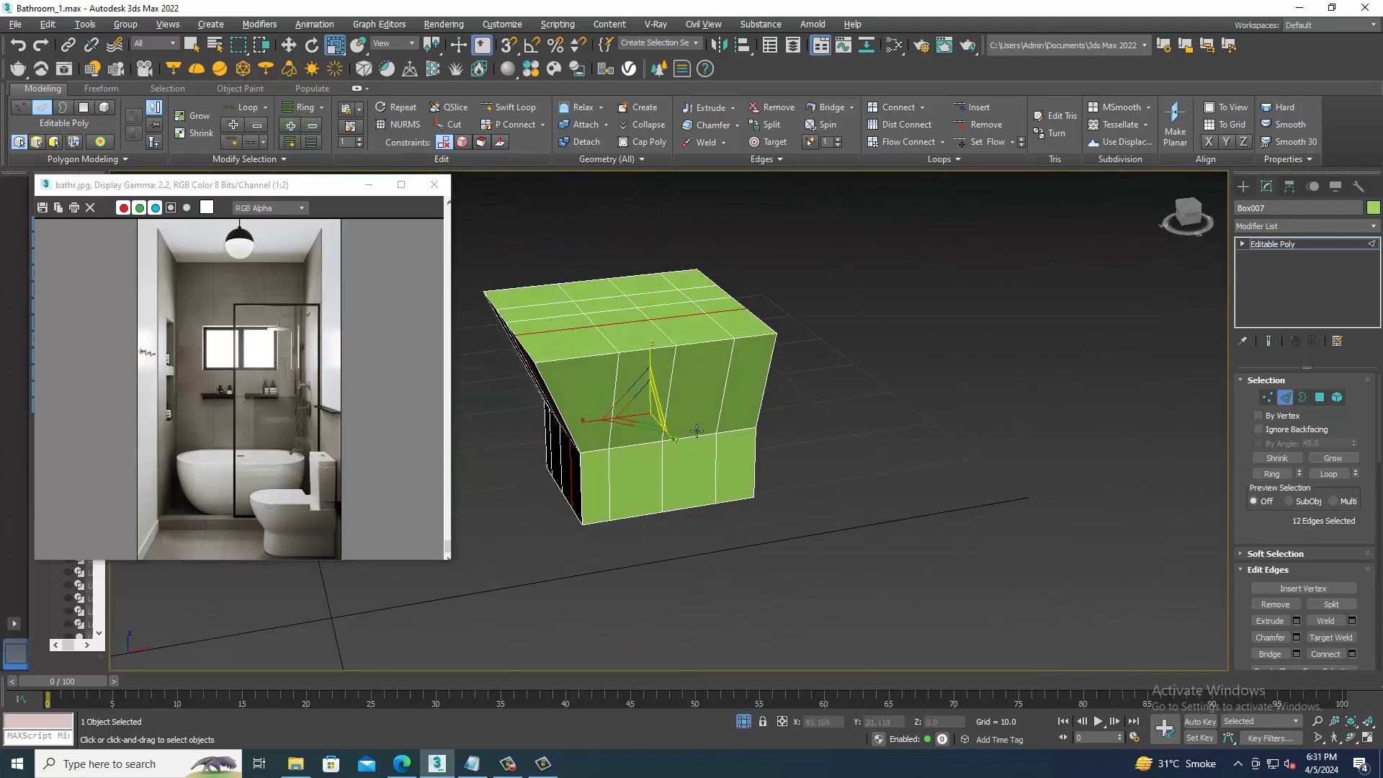
pyautogui.hotkey('alt', 'w')
pyautogui.rightClick(504, 310)
pyautogui.hotkey('alt', 'w')
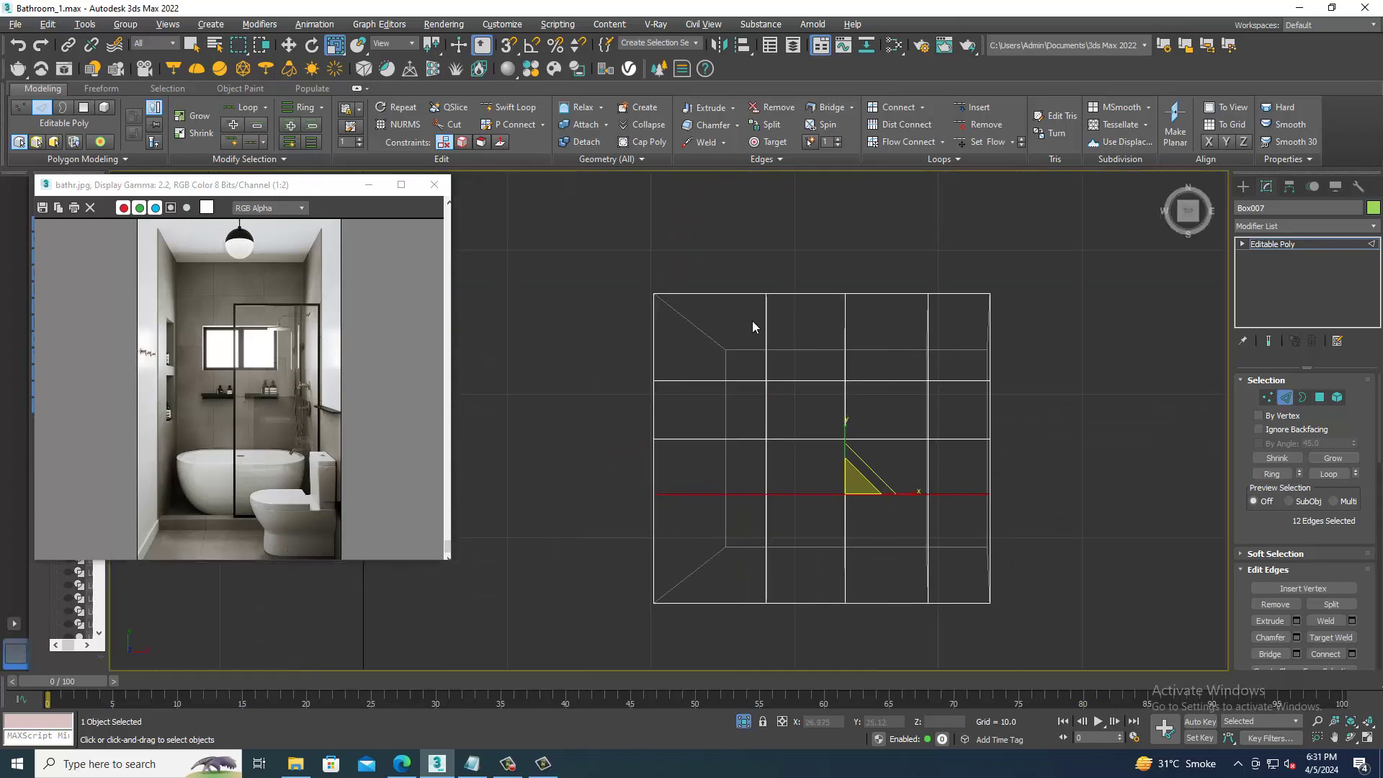
pyautogui.press('1')
pyautogui.moveTo(789, 526); pyautogui.dragTo(791, 528)
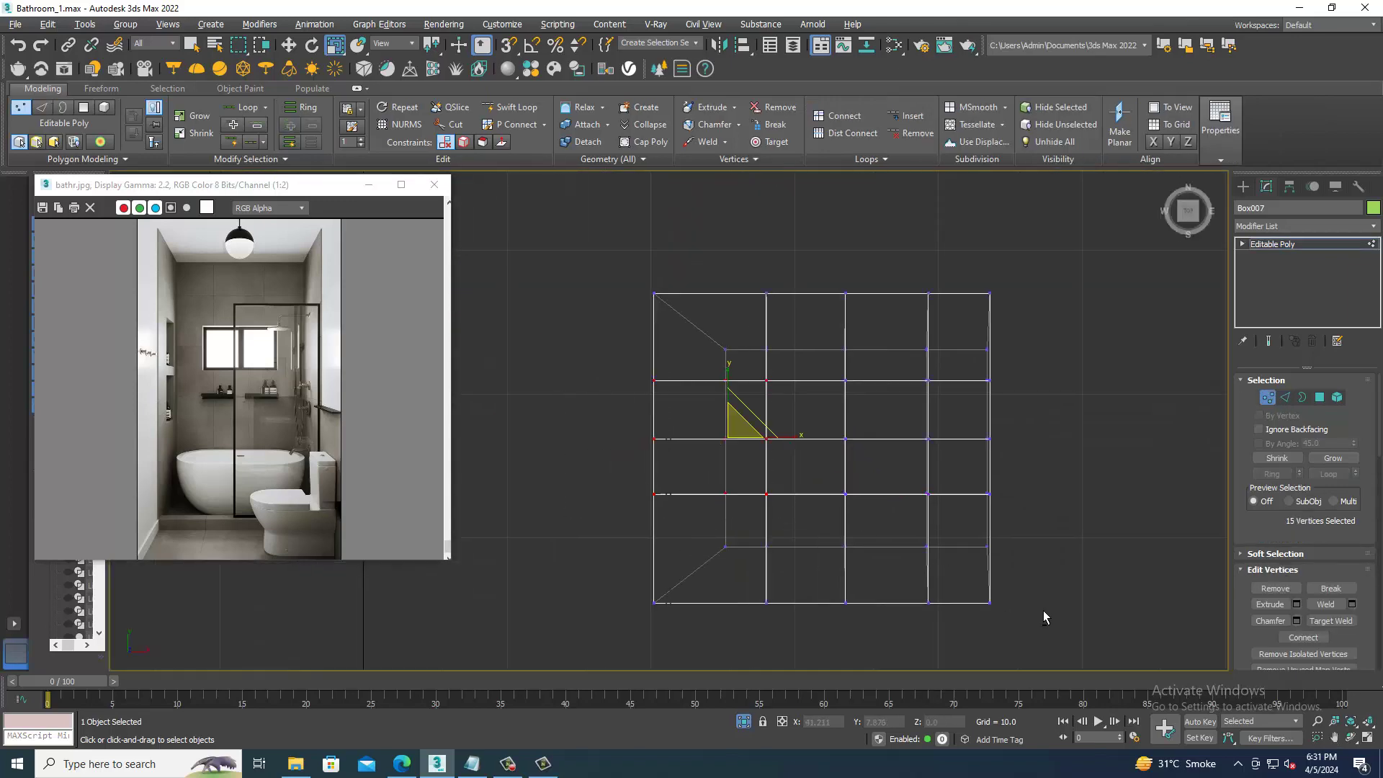
pyautogui.hotkey('alt', 'w')
pyautogui.rightClick(1043, 611)
pyautogui.hotkey('alt', 'w')
# - Move the left-side vertices outward along X, checking the slant in wireframe
pyautogui.press('w')
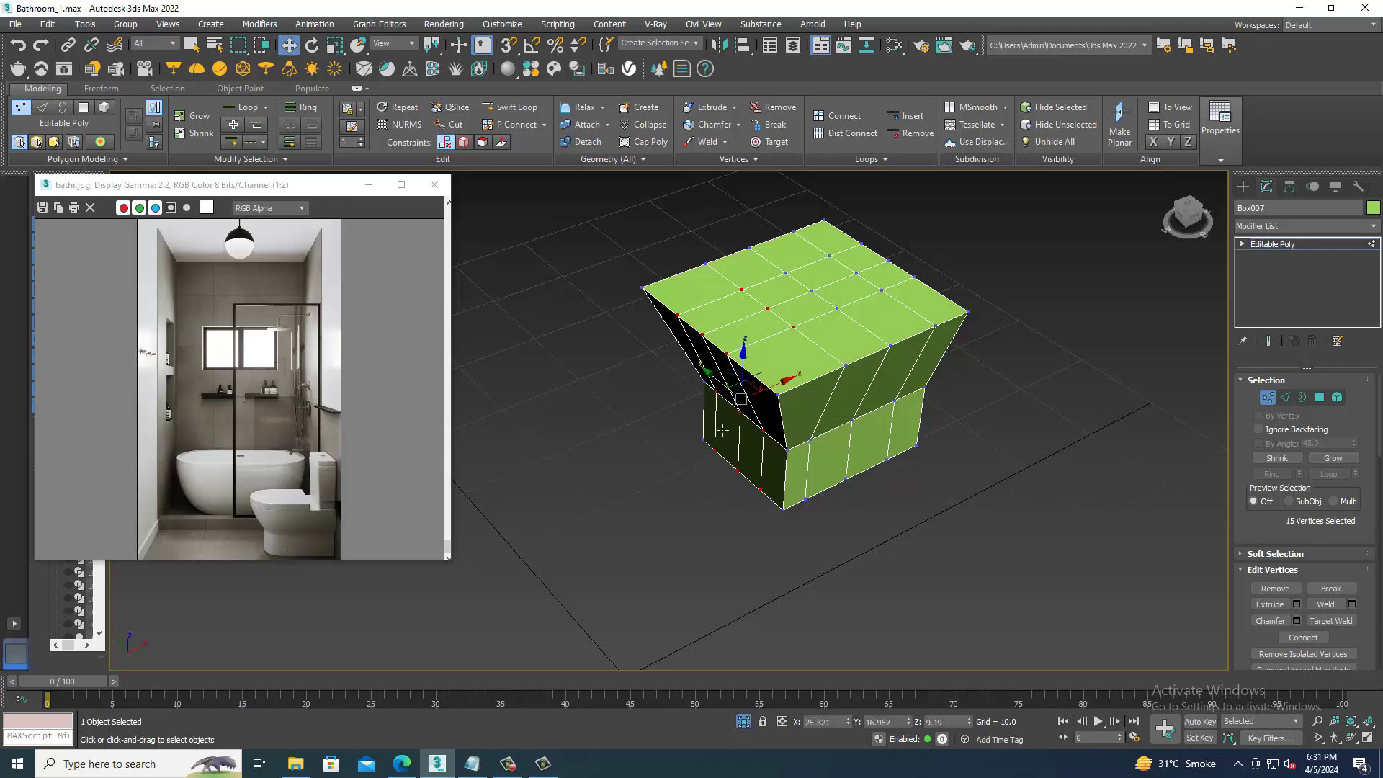
pyautogui.moveTo(782, 393); pyautogui.dragTo(752, 395)
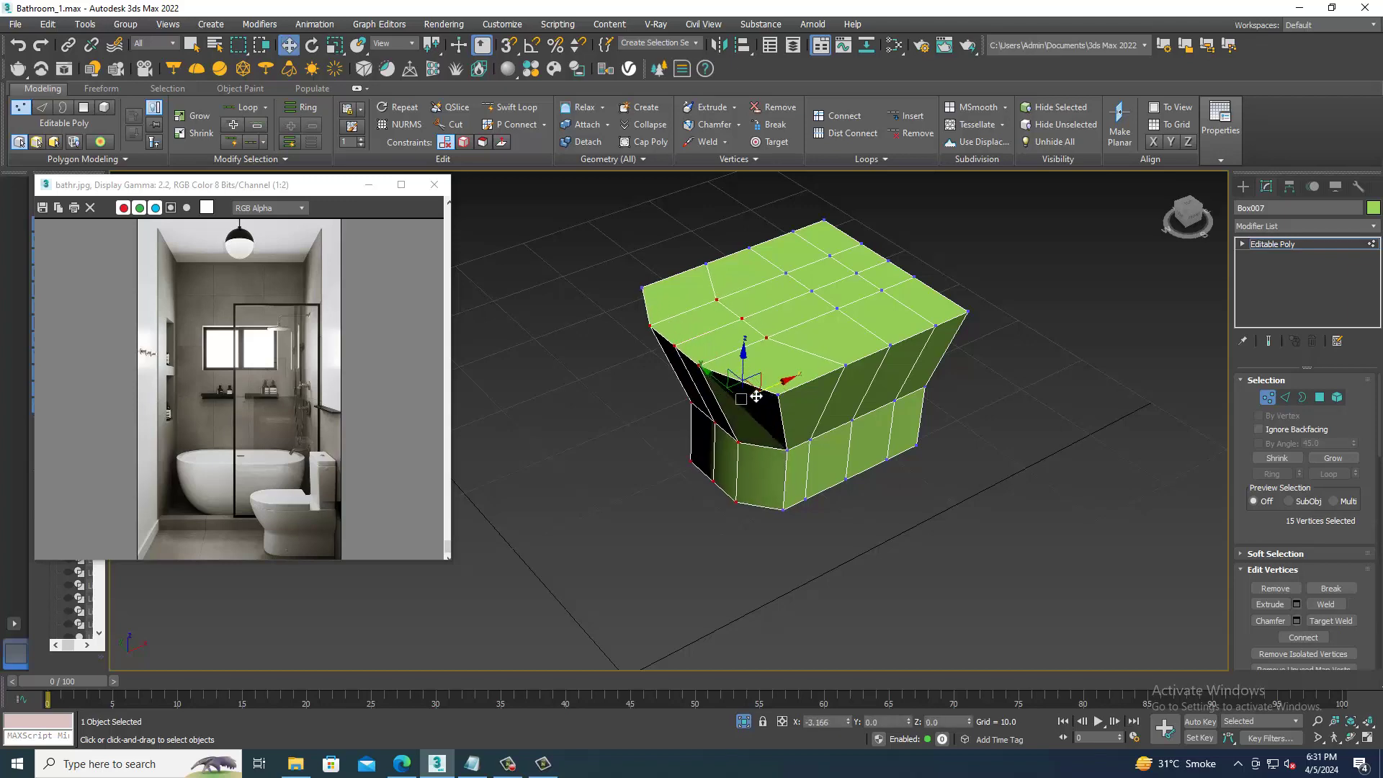
pyautogui.keyDown('alt'); pyautogui.moveTo(752, 395); pyautogui.dragTo(827, 343, button='middle'); pyautogui.keyUp('alt')
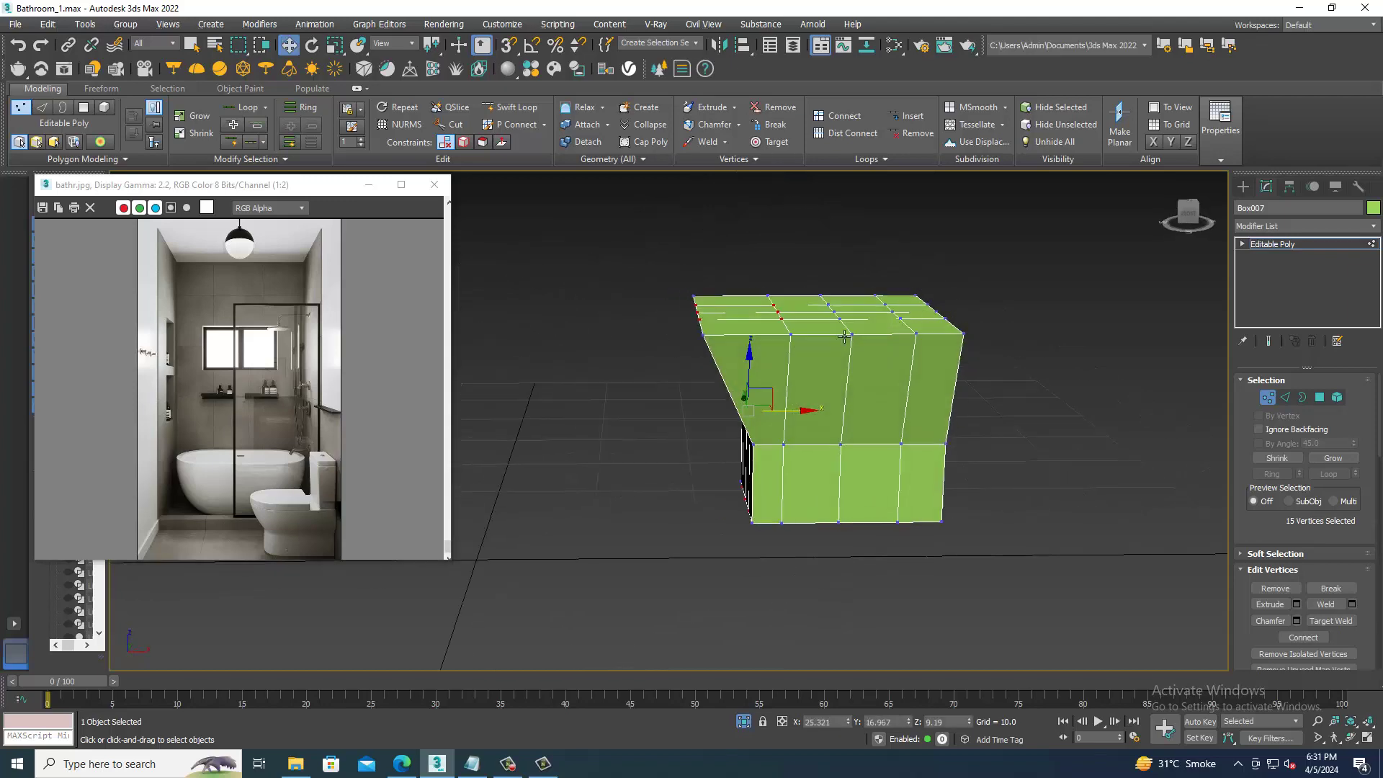
pyautogui.press('F3')
pyautogui.keyDown('alt'); pyautogui.moveTo(881, 436); pyautogui.dragTo(881, 449, button='middle'); pyautogui.keyUp('alt')
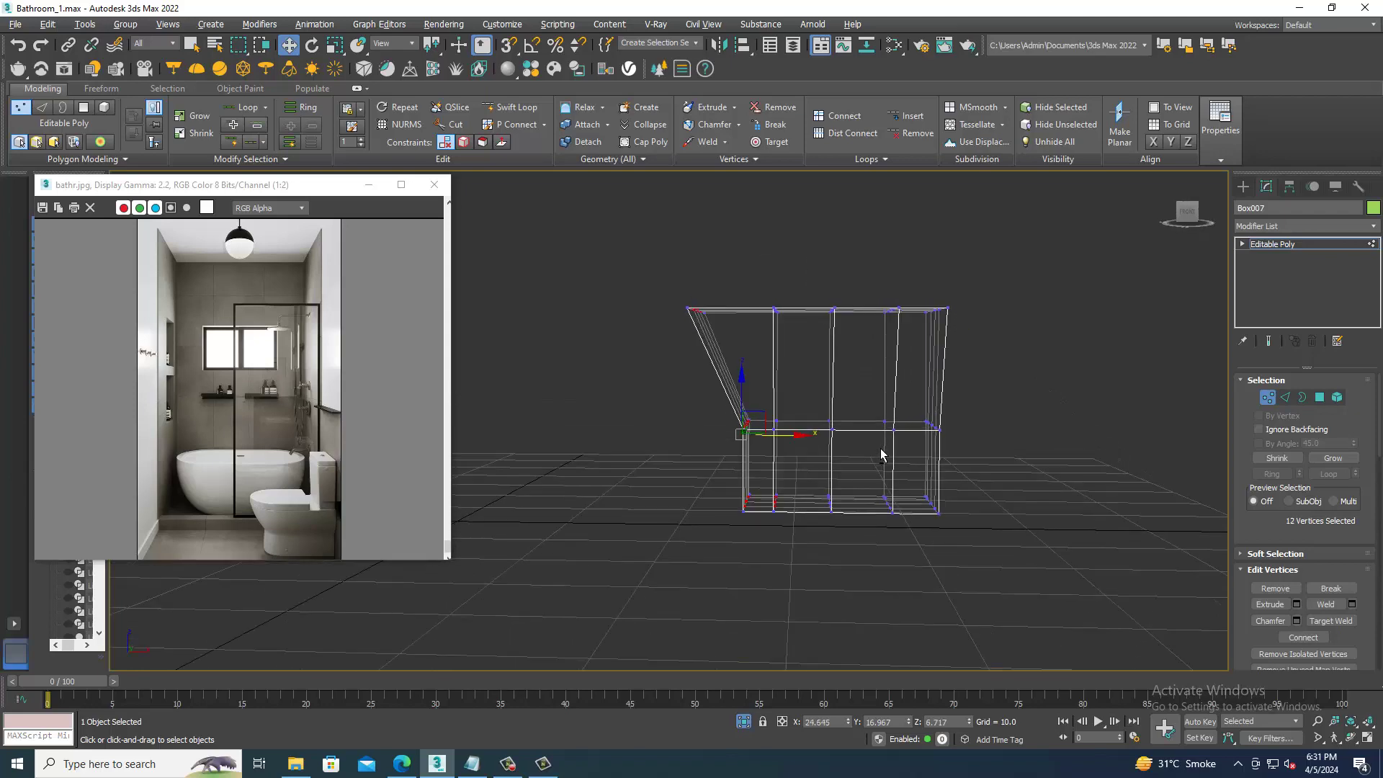
pyautogui.keyDown('alt'); pyautogui.moveTo(767, 540); pyautogui.dragTo(778, 396, button='middle'); pyautogui.keyUp('alt')
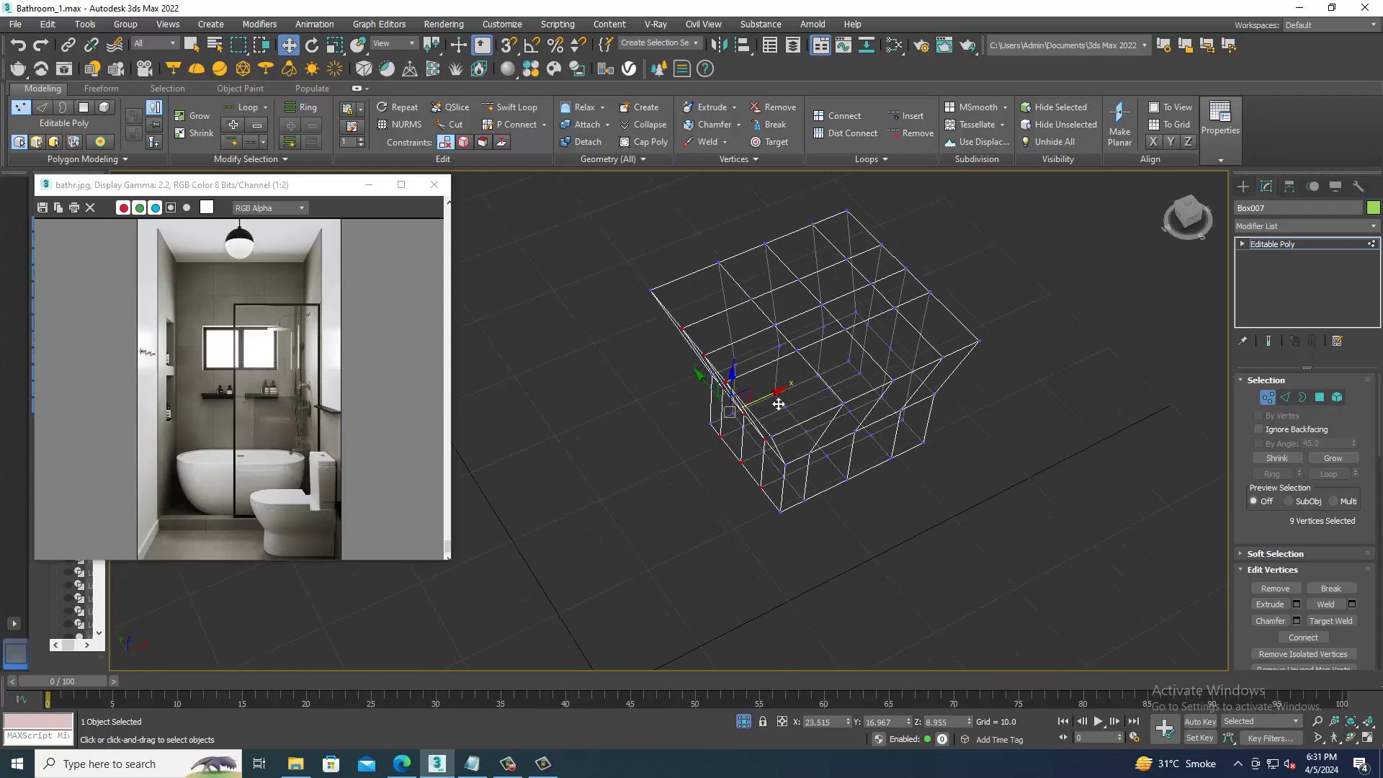
pyautogui.moveTo(759, 407); pyautogui.dragTo(745, 408)
pyautogui.moveTo(828, 288)
pyautogui.keyDown('alt'); pyautogui.mouseDown(button='middle')
pyautogui.moveTo(845, 364)
pyautogui.moveTo(847, 334)
pyautogui.moveTo(807, 404)
pyautogui.mouseUp(button='middle'); pyautogui.keyUp('alt')
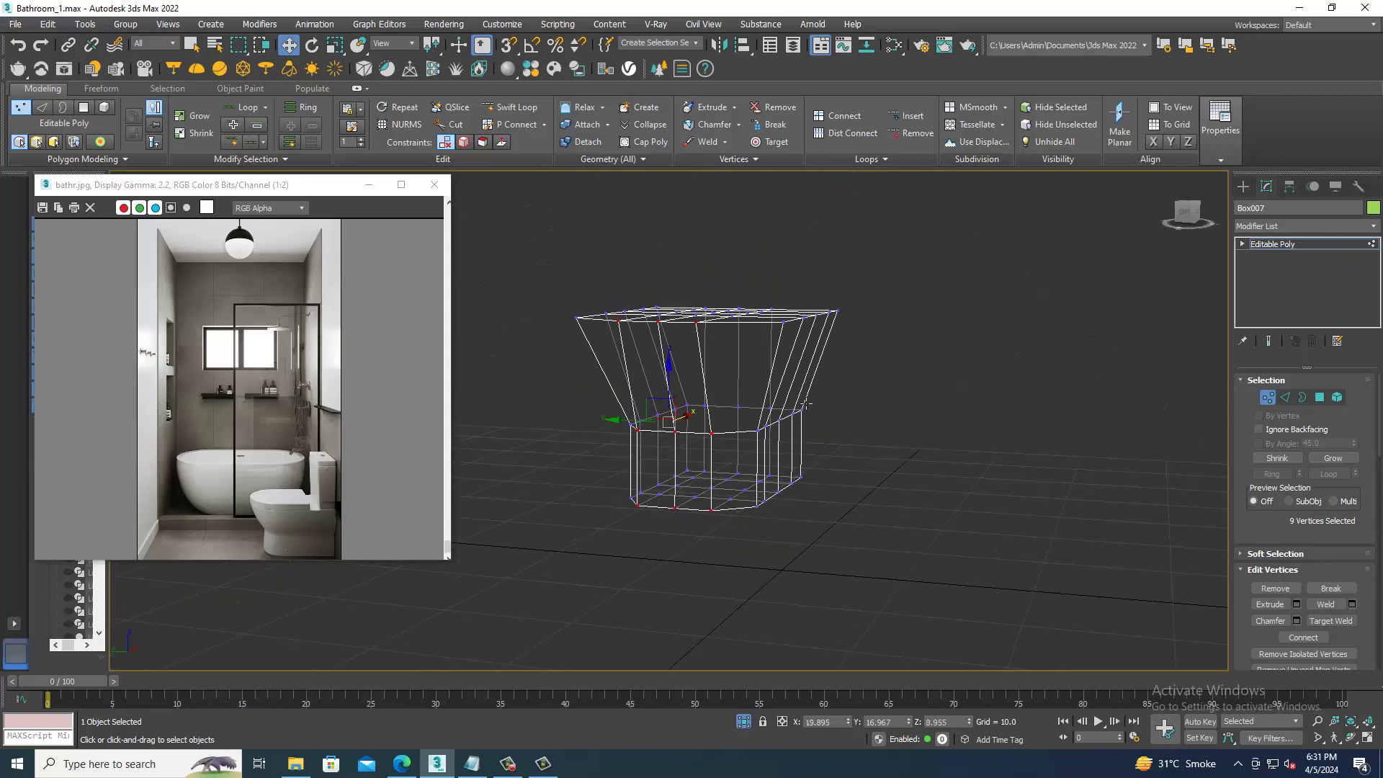
# - SwiftLoop an edge loop around the flared upper part, then maximize the Top view
pyautogui.click(510, 113)
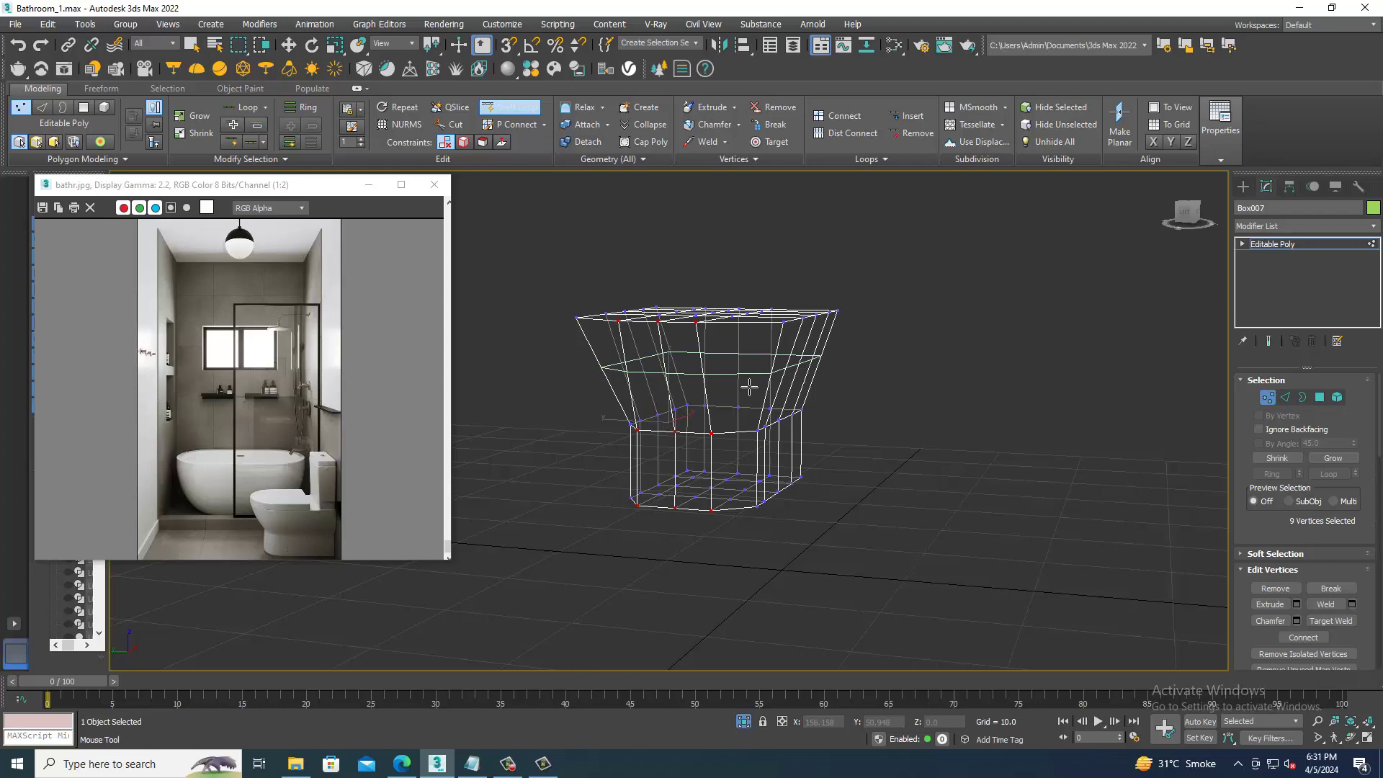
pyautogui.click(793, 389)
pyautogui.press('w')
pyautogui.hotkey('alt', 'w')
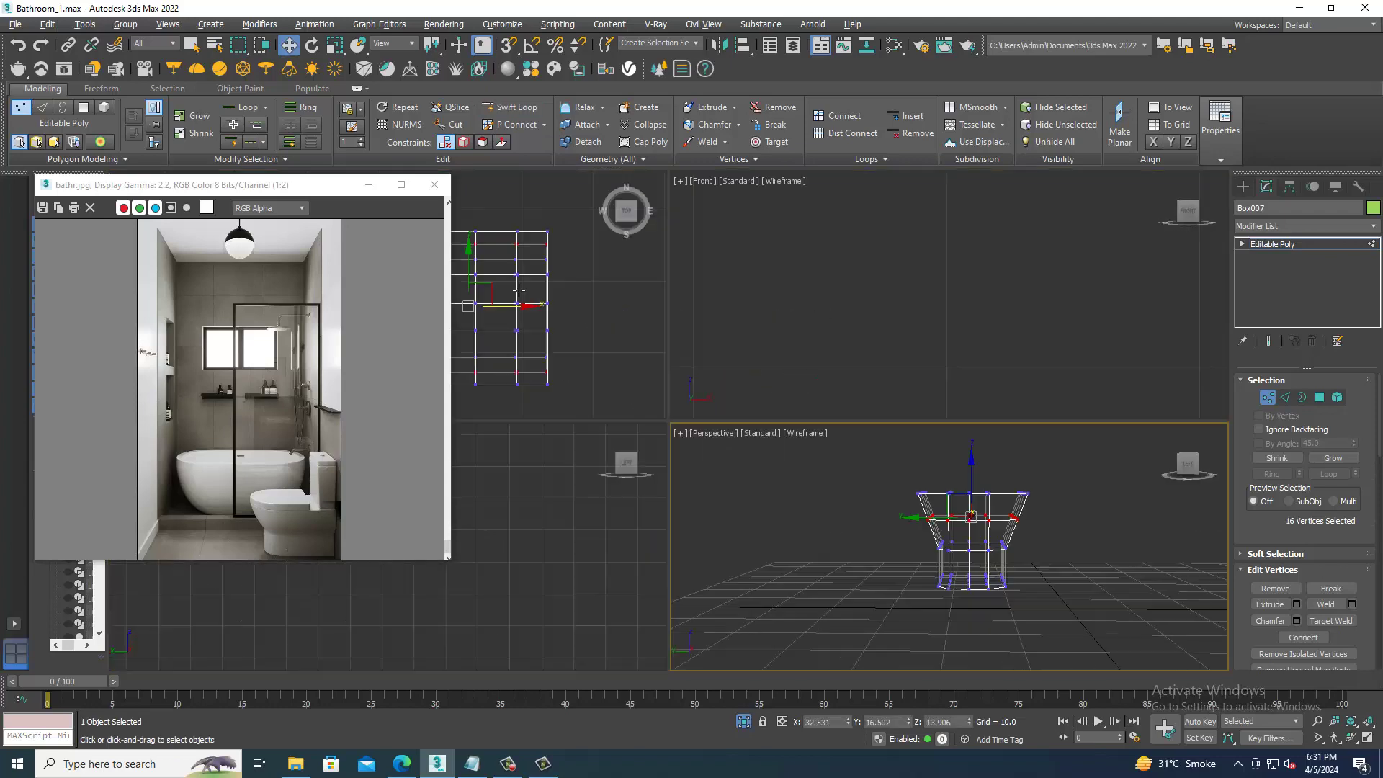
pyautogui.moveTo(518, 290); pyautogui.dragTo(508, 290, button='middle')
pyautogui.hotkey('alt', 'w')
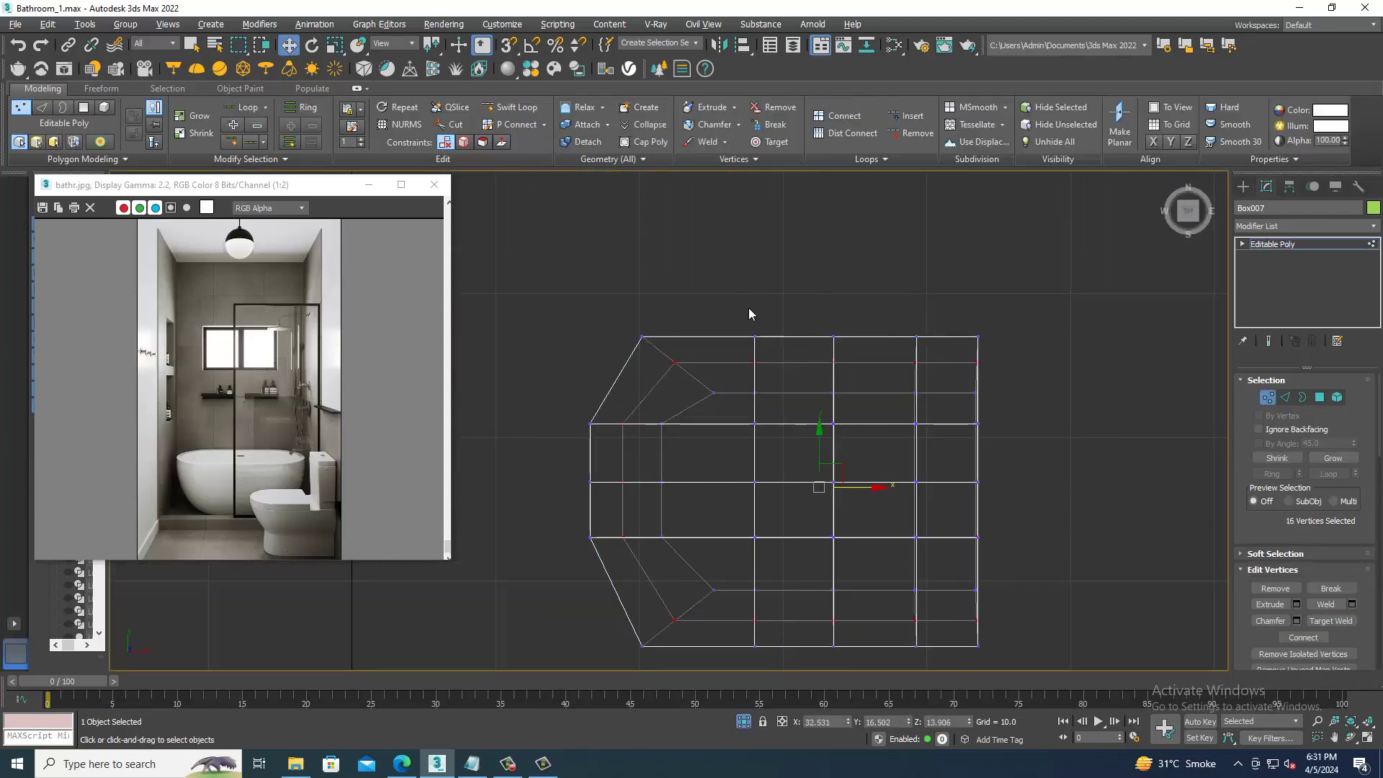
# - In the Top view, push the top-middle vertices outward along Y and pull the bottom-edge centre vertices down
pyautogui.moveTo(919, 412); pyautogui.dragTo(899, 387)
pyautogui.moveTo(842, 335)
pyautogui.mouseDown()
pyautogui.moveTo(795, 303)
pyautogui.moveTo(841, 314)
pyautogui.mouseUp()
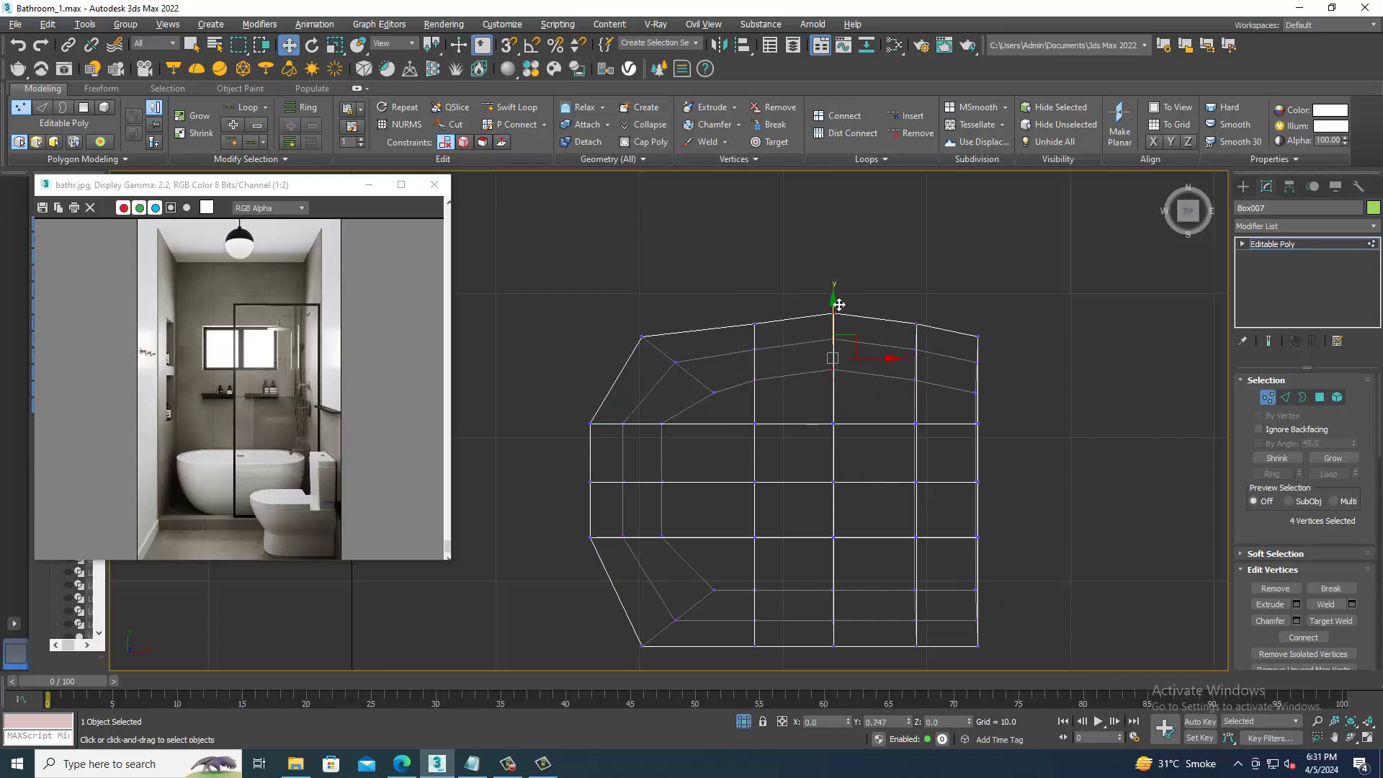
pyautogui.moveTo(913, 388); pyautogui.dragTo(916, 301, button='middle')
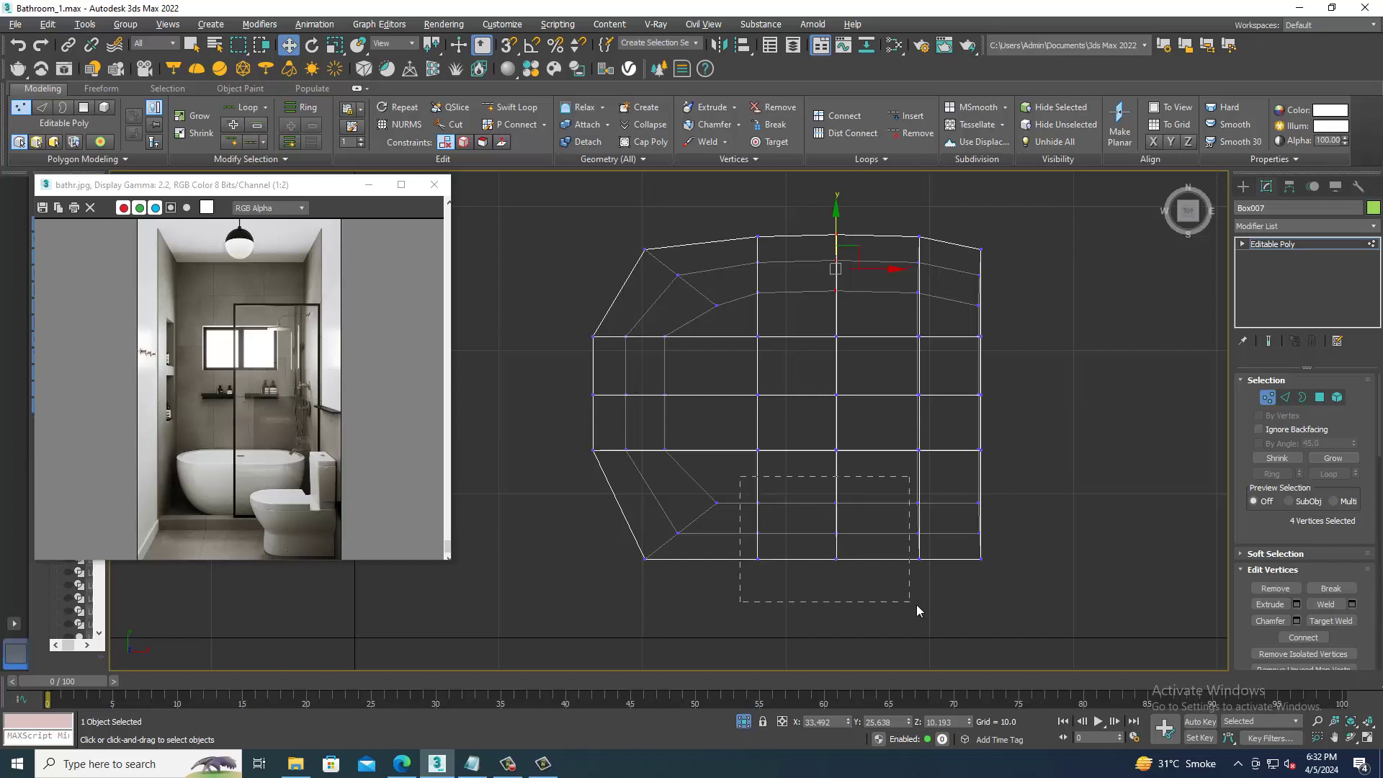
pyautogui.moveTo(840, 488); pyautogui.dragTo(849, 498)
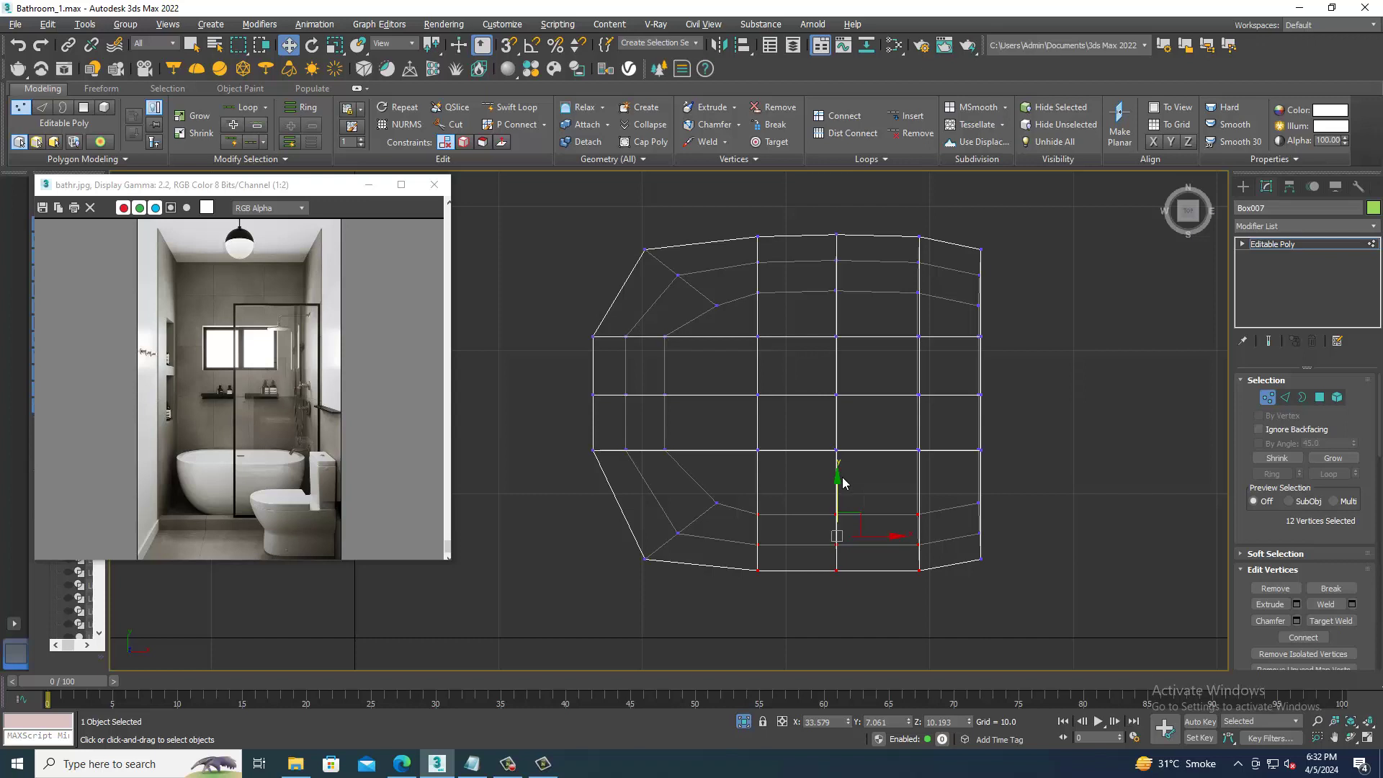
pyautogui.moveTo(805, 511); pyautogui.dragTo(852, 556)
pyautogui.moveTo(845, 491); pyautogui.dragTo(849, 497)
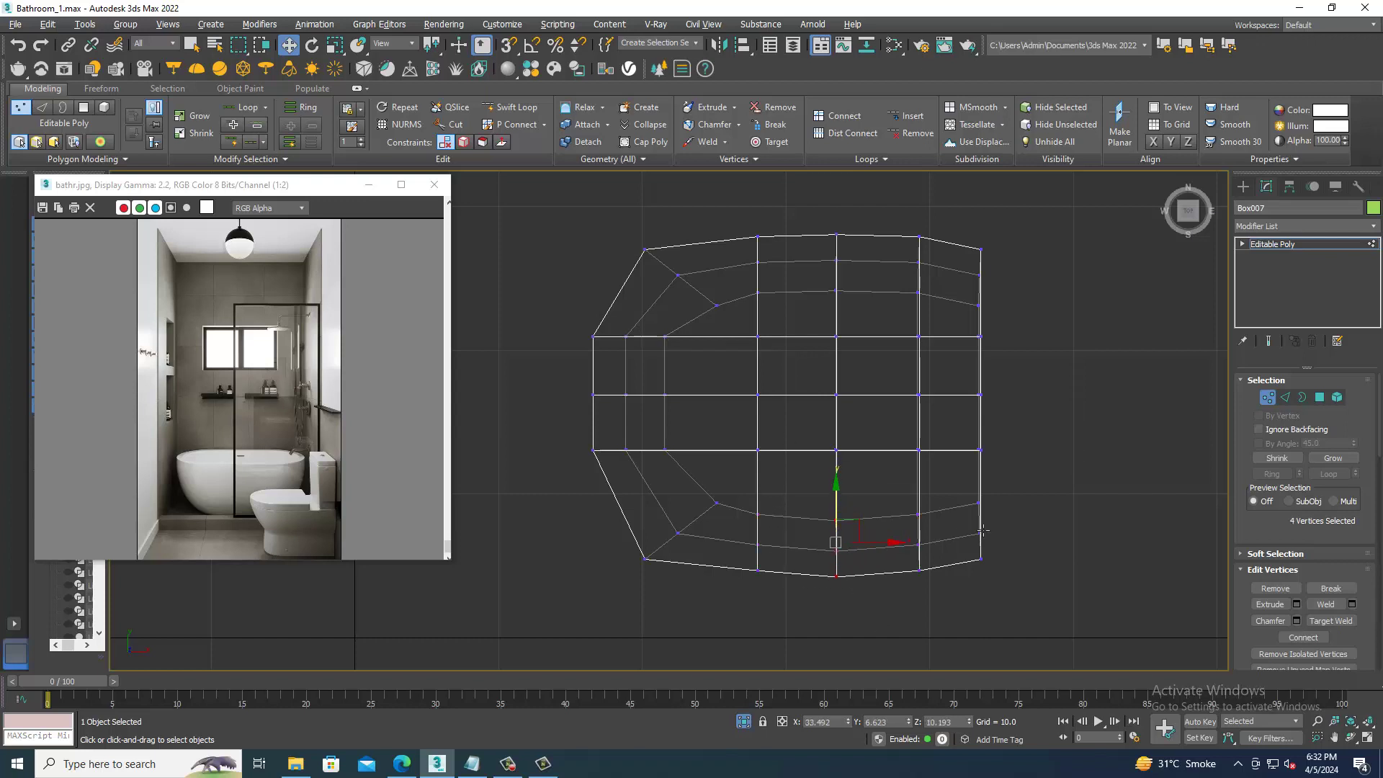
# - Inspect the reshaped toilet body shaded in Perspective from above and from a low angle
pyautogui.hotkey('alt', 'w')
pyautogui.hotkey('alt', 'w')
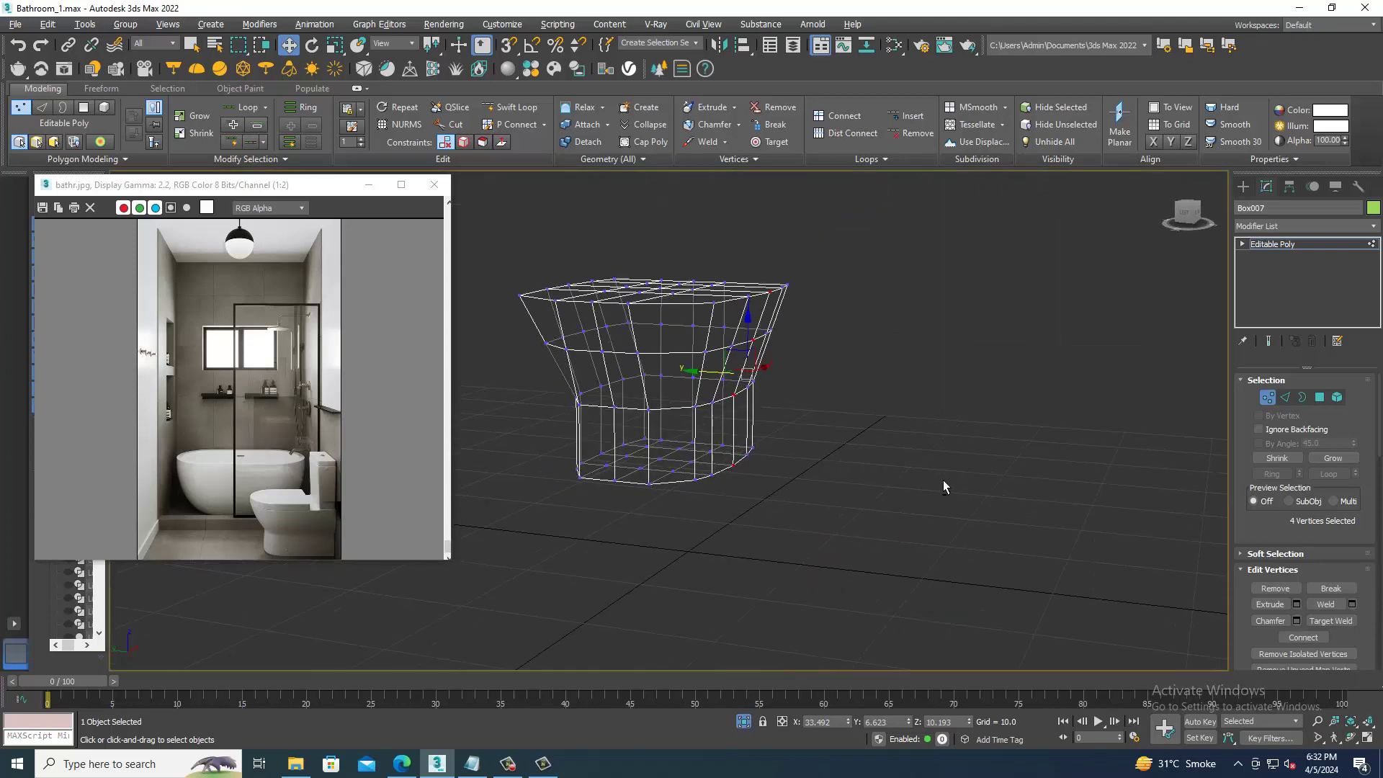
pyautogui.press('F3')
pyautogui.moveTo(910, 462)
pyautogui.keyDown('alt'); pyautogui.mouseDown(button='middle')
pyautogui.moveTo(829, 551)
pyautogui.moveTo(894, 391)
pyautogui.mouseUp(button='middle'); pyautogui.keyUp('alt')
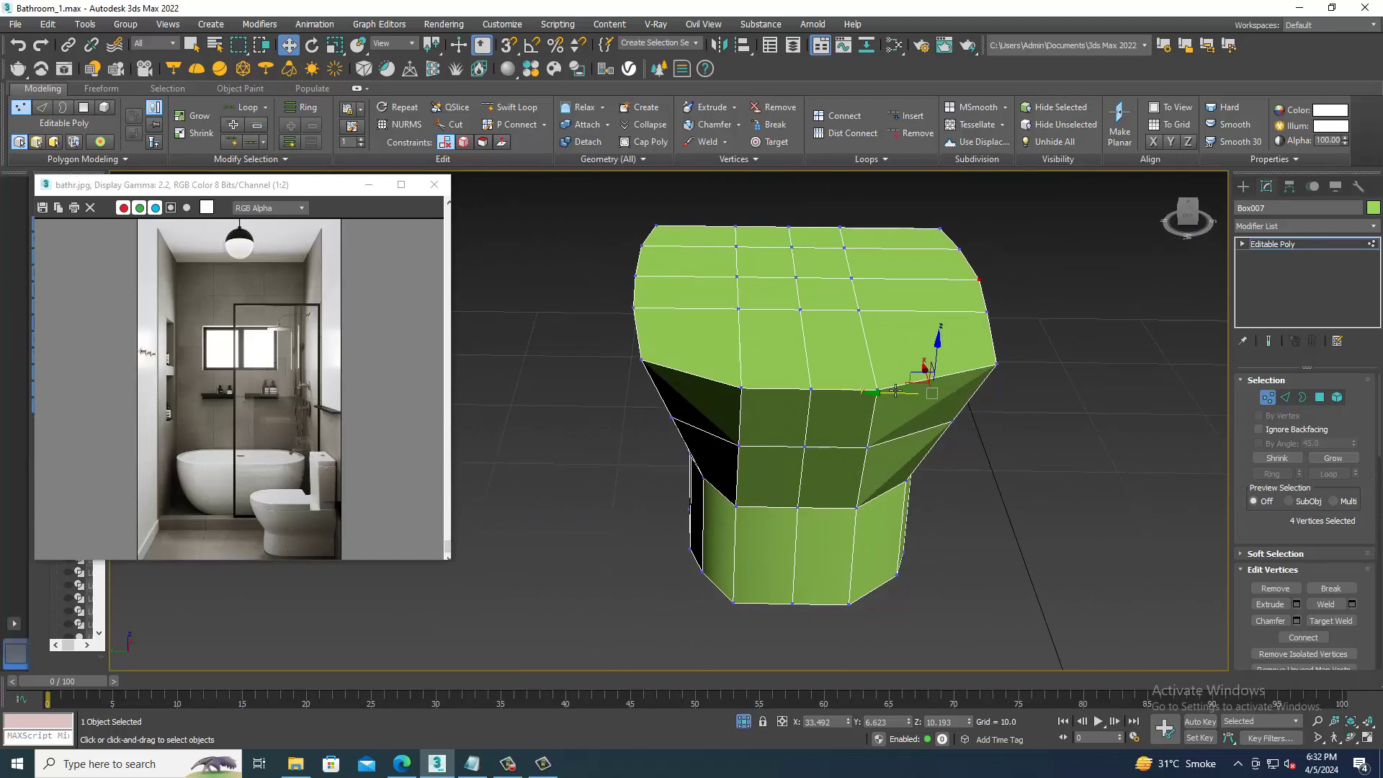
pyautogui.moveTo(851, 401)
pyautogui.keyDown('alt'); pyautogui.mouseDown(button='middle')
pyautogui.moveTo(905, 357)
pyautogui.moveTo(962, 404)
pyautogui.moveTo(972, 377)
pyautogui.mouseUp(button='middle'); pyautogui.keyUp('alt')
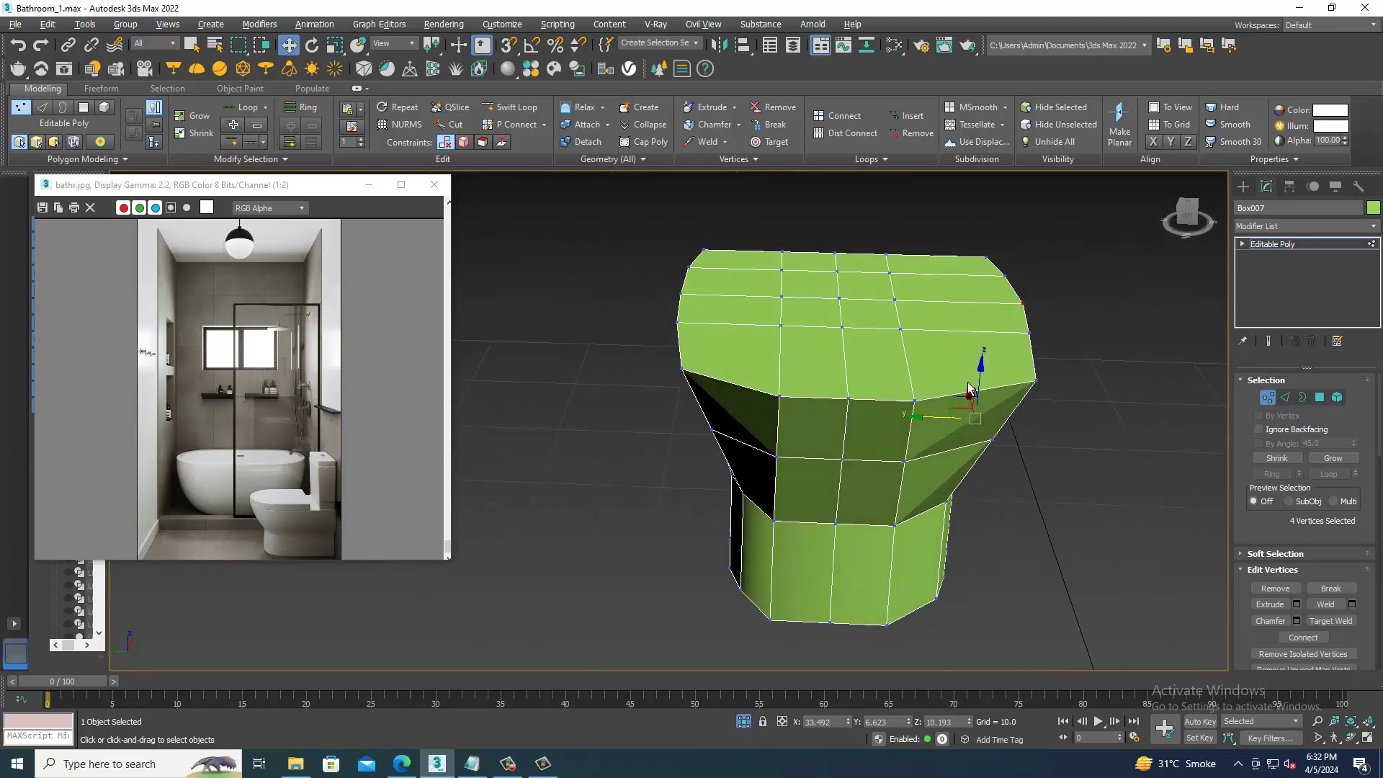
pyautogui.hotkey('alt', 'w')
# - Nudge the middle-row vertices slightly along Y and push the left-side middle vertices outward
pyautogui.hotkey('alt', 'w')
pyautogui.scroll(-2, 720, 347)
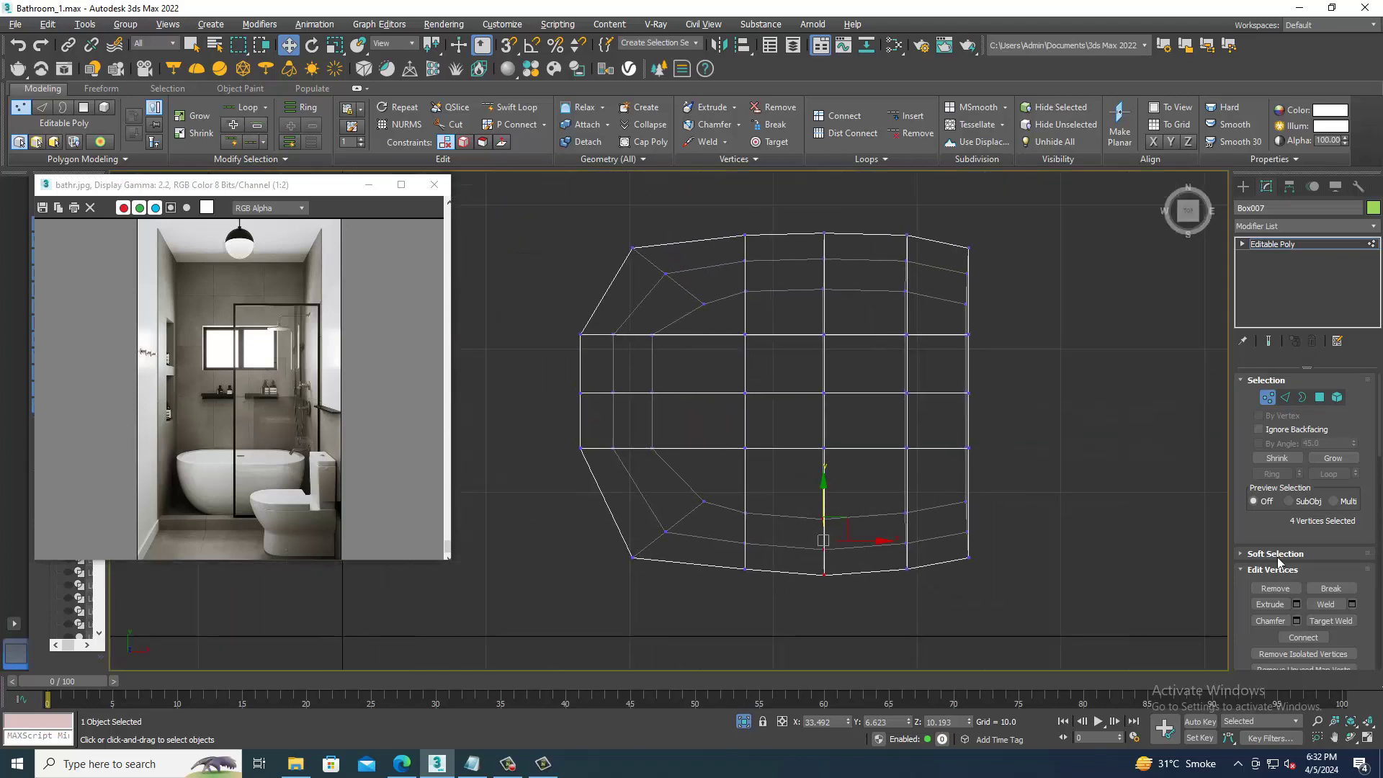
pyautogui.moveTo(1016, 498); pyautogui.dragTo(1026, 492)
pyautogui.hotkey('alt', 'w')
pyautogui.rightClick(1025, 493)
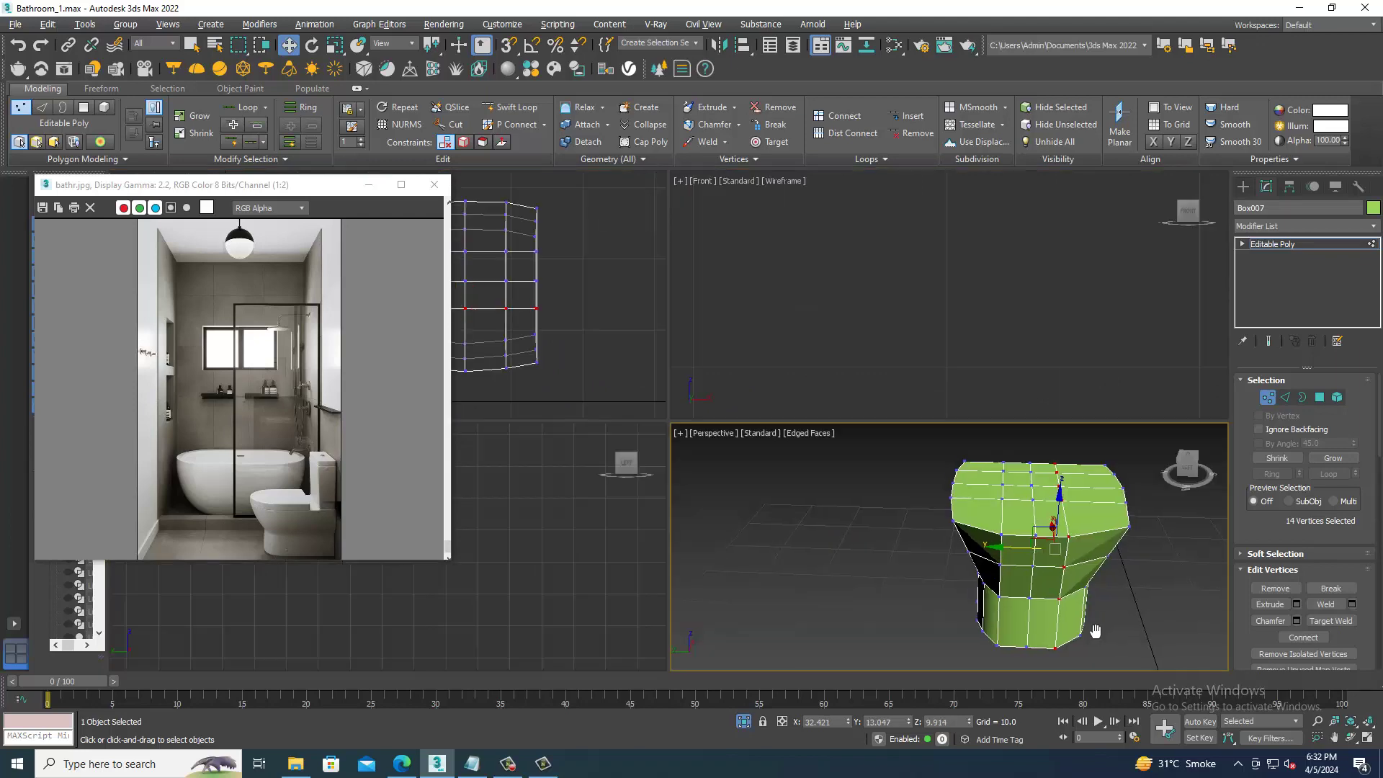
pyautogui.hotkey('alt', 'w')
pyautogui.moveTo(831, 428); pyautogui.dragTo(855, 426)
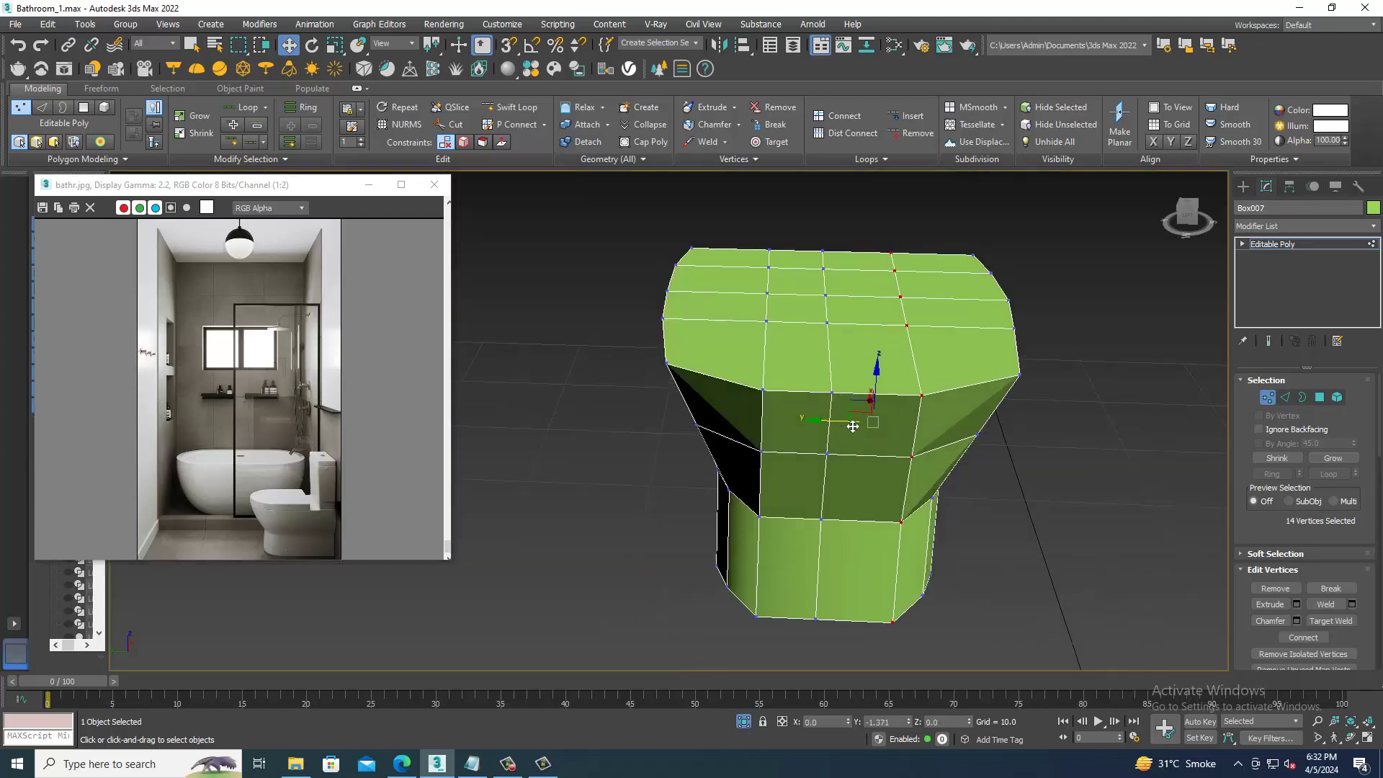
pyautogui.moveTo(854, 426)
pyautogui.keyDown('alt'); pyautogui.mouseDown(button='middle')
pyautogui.moveTo(979, 477)
pyautogui.moveTo(979, 526)
pyautogui.mouseUp(button='middle'); pyautogui.keyUp('alt')
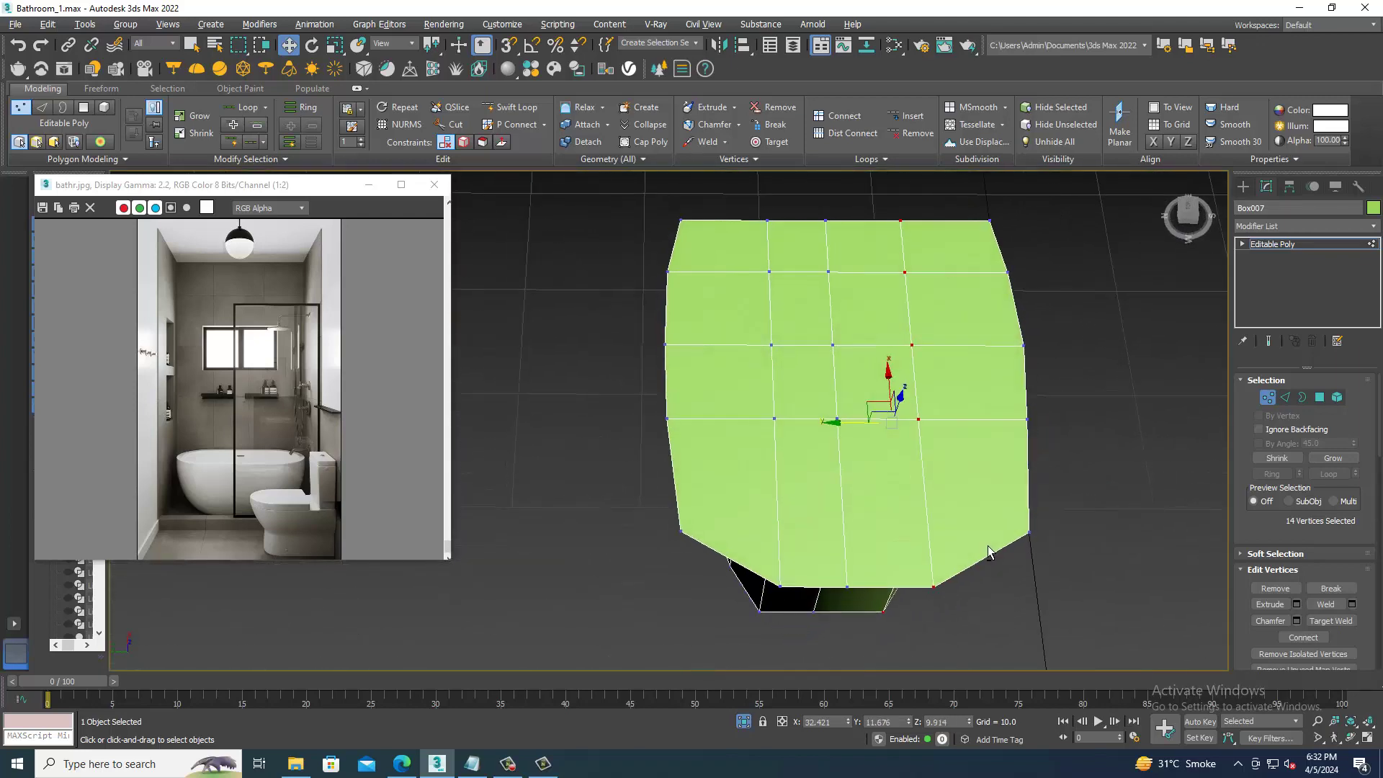
pyautogui.hotkey('alt', 'w')
pyautogui.rightClick(538, 301)
pyautogui.hotkey('alt', 'w')
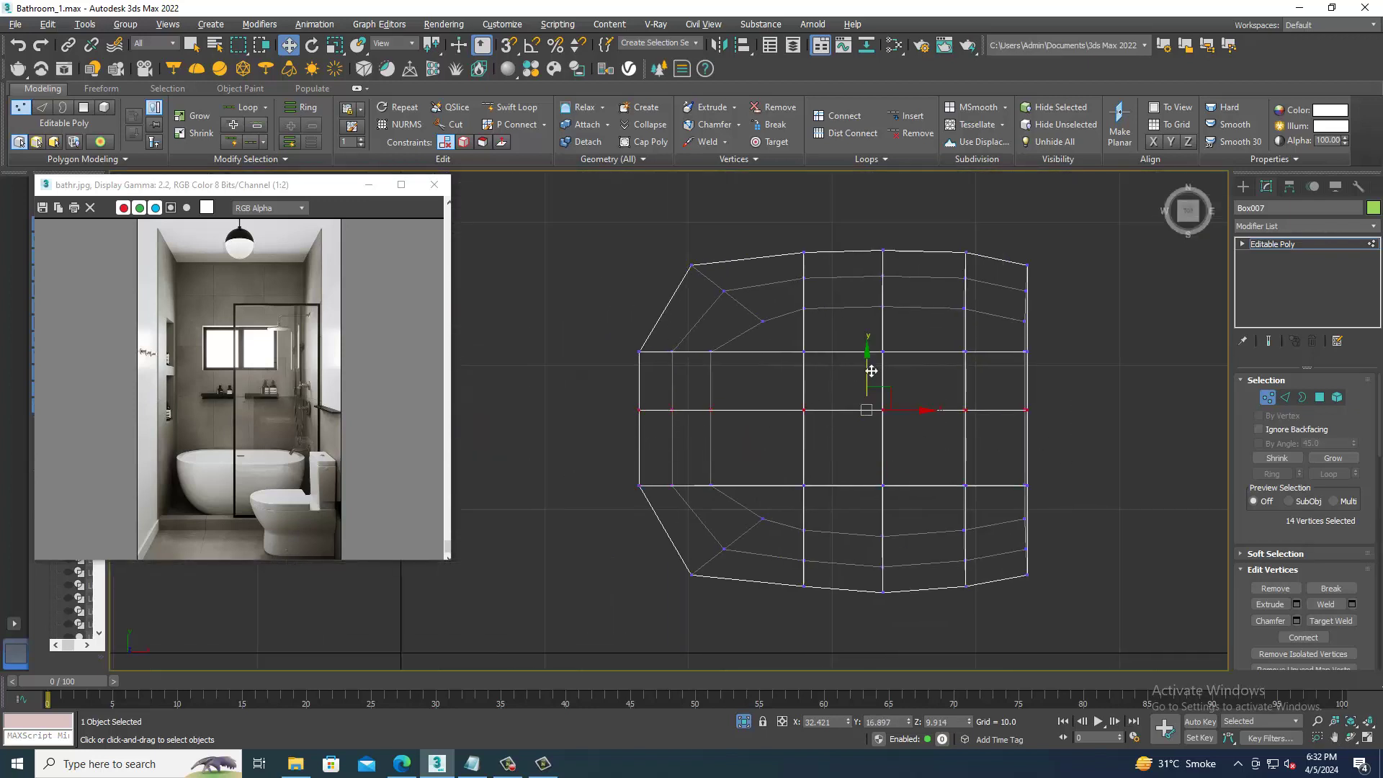
pyautogui.moveTo(871, 370); pyautogui.dragTo(651, 420)
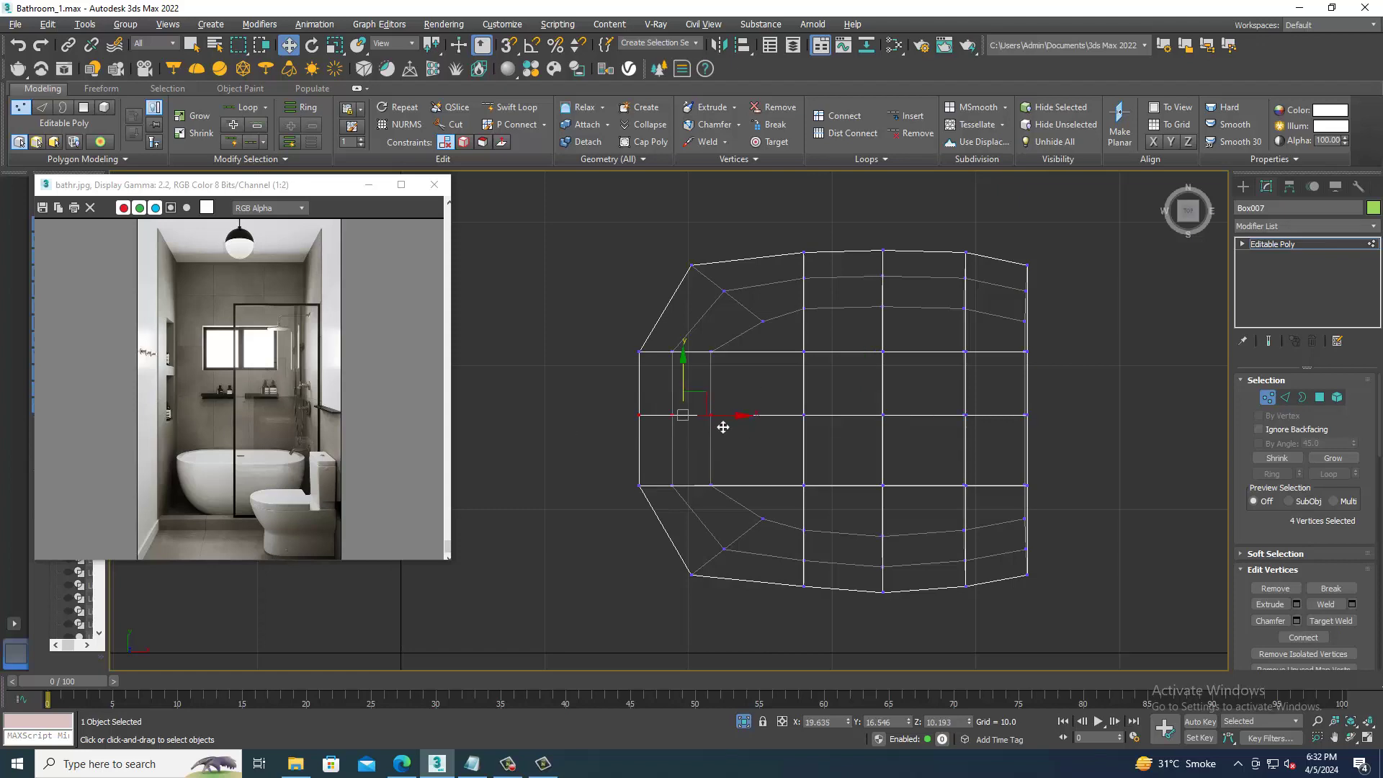
pyautogui.moveTo(740, 421); pyautogui.dragTo(735, 423)
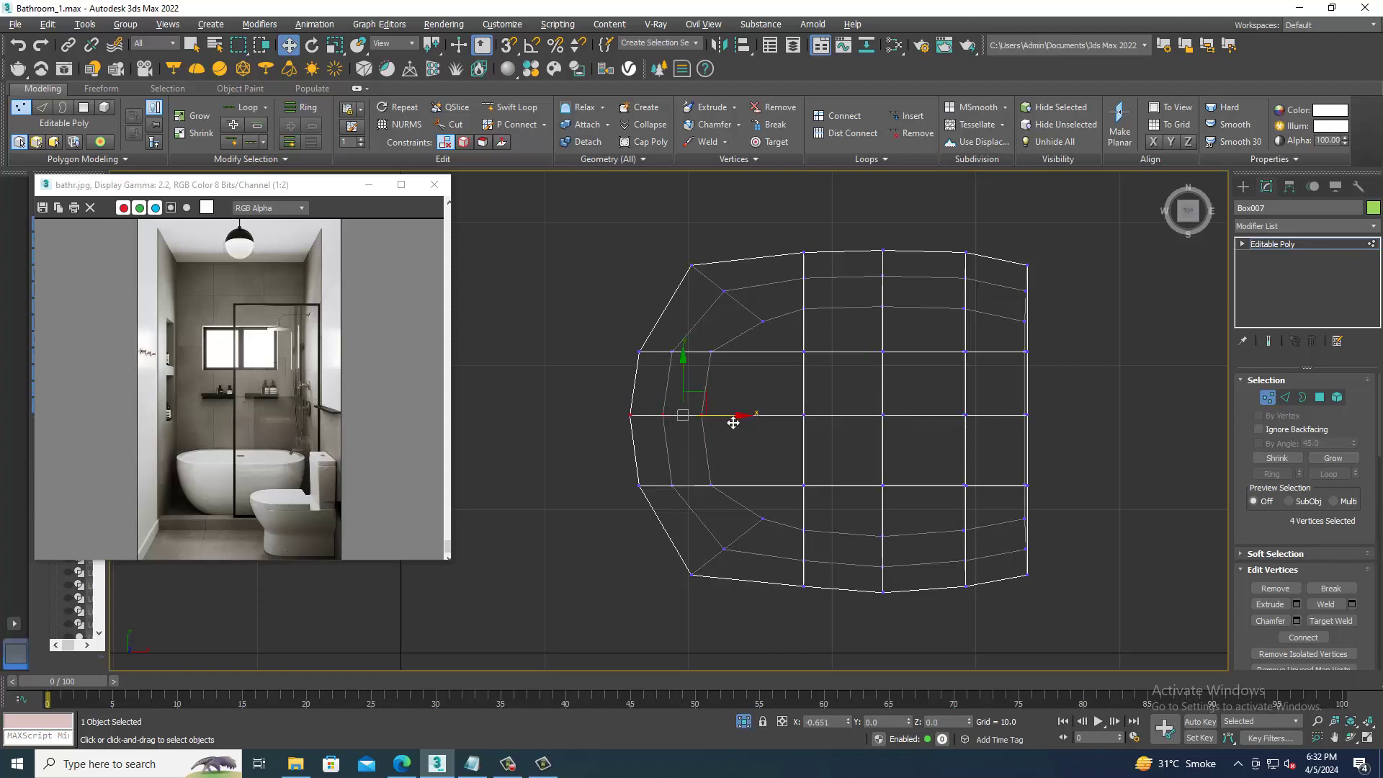
# - Check the rounded top in Perspective, then end isolation to show the whole bathroom
pyautogui.press('p')
pyautogui.keyDown('alt'); pyautogui.moveTo(1037, 556); pyautogui.dragTo(917, 485, button='middle'); pyautogui.keyUp('alt')
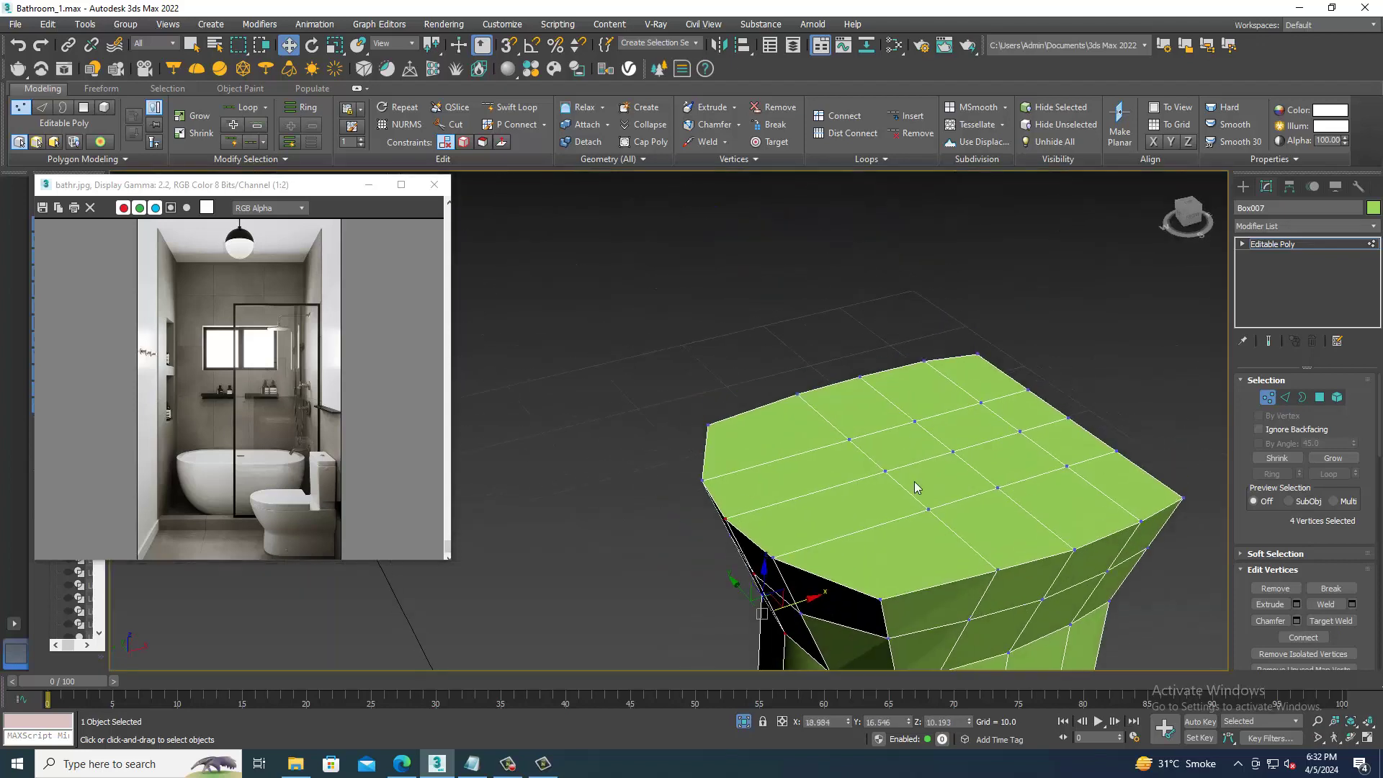
pyautogui.rightClick(845, 219)
pyautogui.click(909, 109)
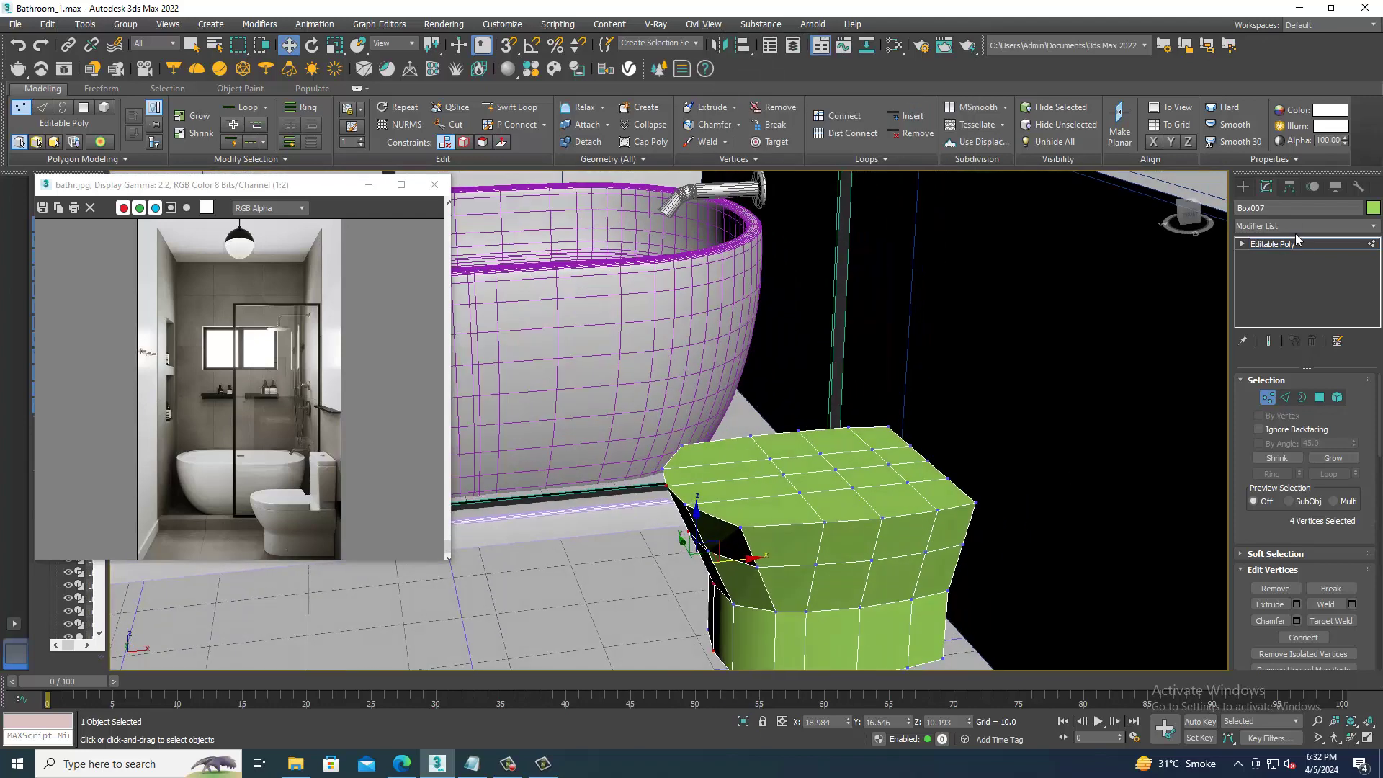
# - Return to object level and isolate the toilet body, centring it in view
pyautogui.click(1295, 243)
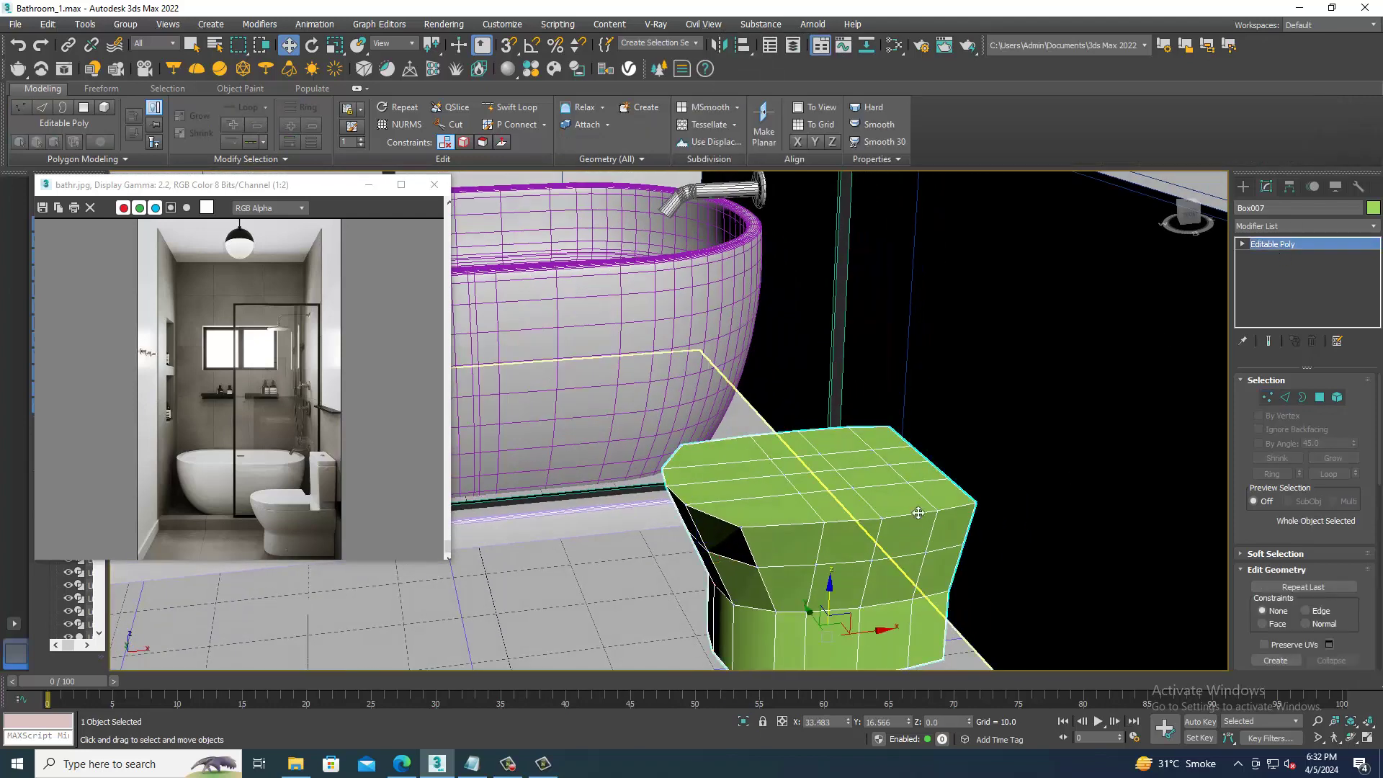
pyautogui.rightClick(863, 501)
pyautogui.click(885, 493)
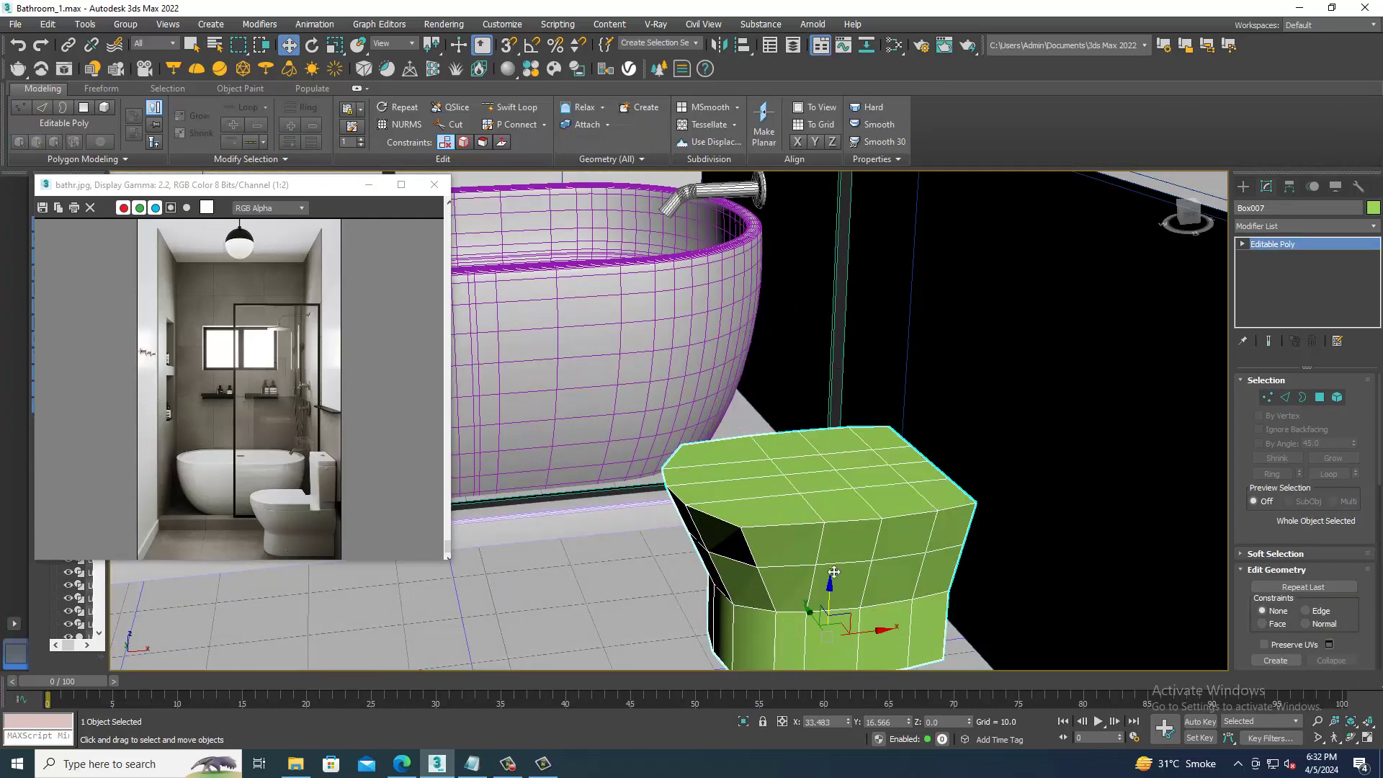
pyautogui.moveTo(932, 449); pyautogui.dragTo(1008, 461, button='middle')
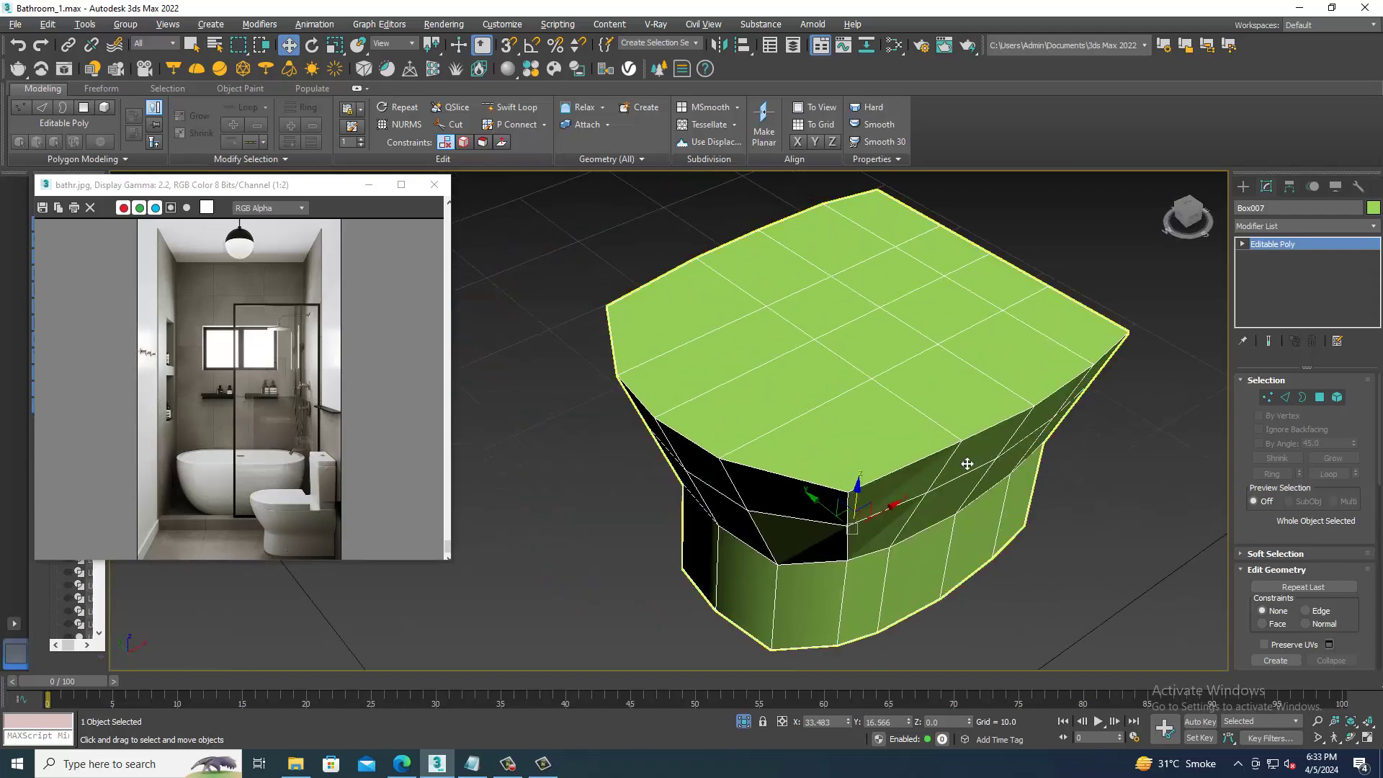
# - Add an edge loop near the bottom of the toilet body
pyautogui.click(511, 107)
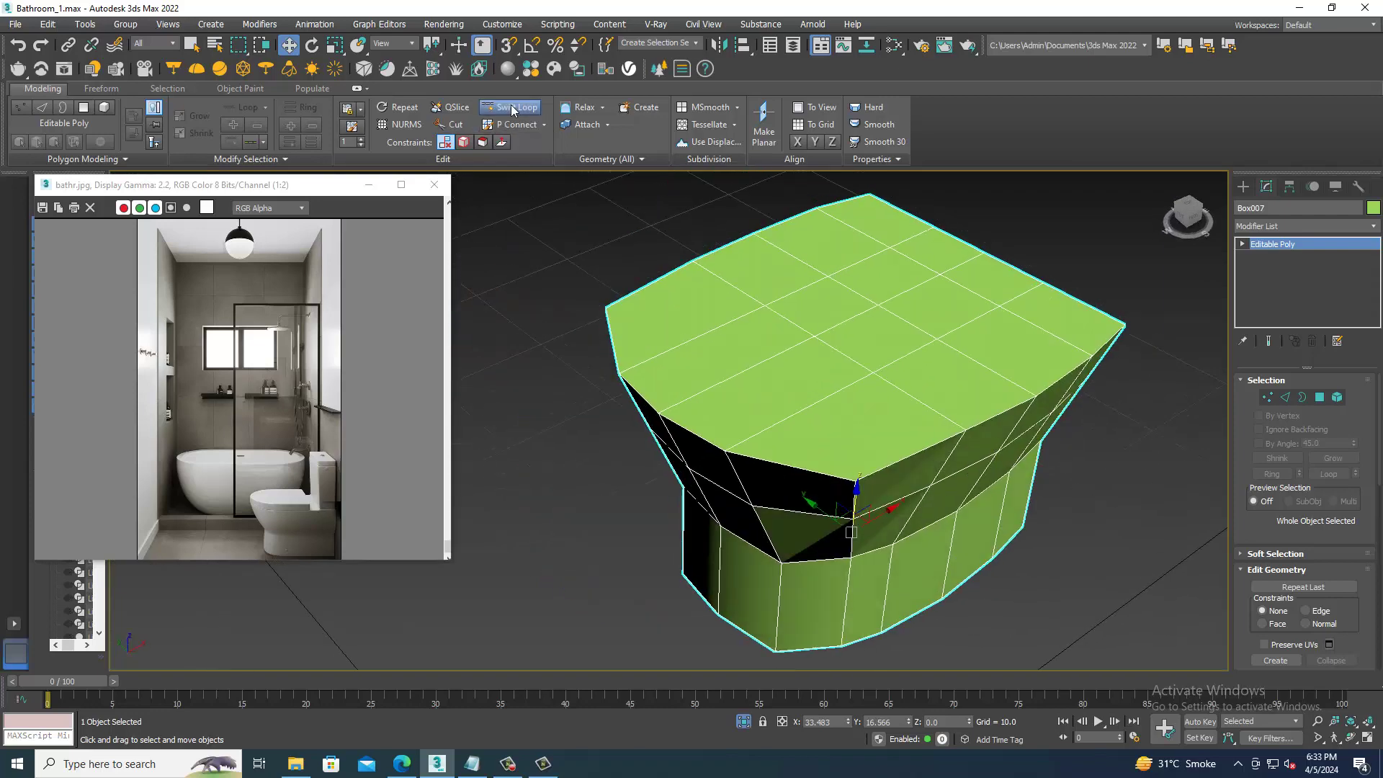
pyautogui.keyDown('alt'); pyautogui.moveTo(878, 641); pyautogui.dragTo(888, 611, button='middle'); pyautogui.keyUp('alt')
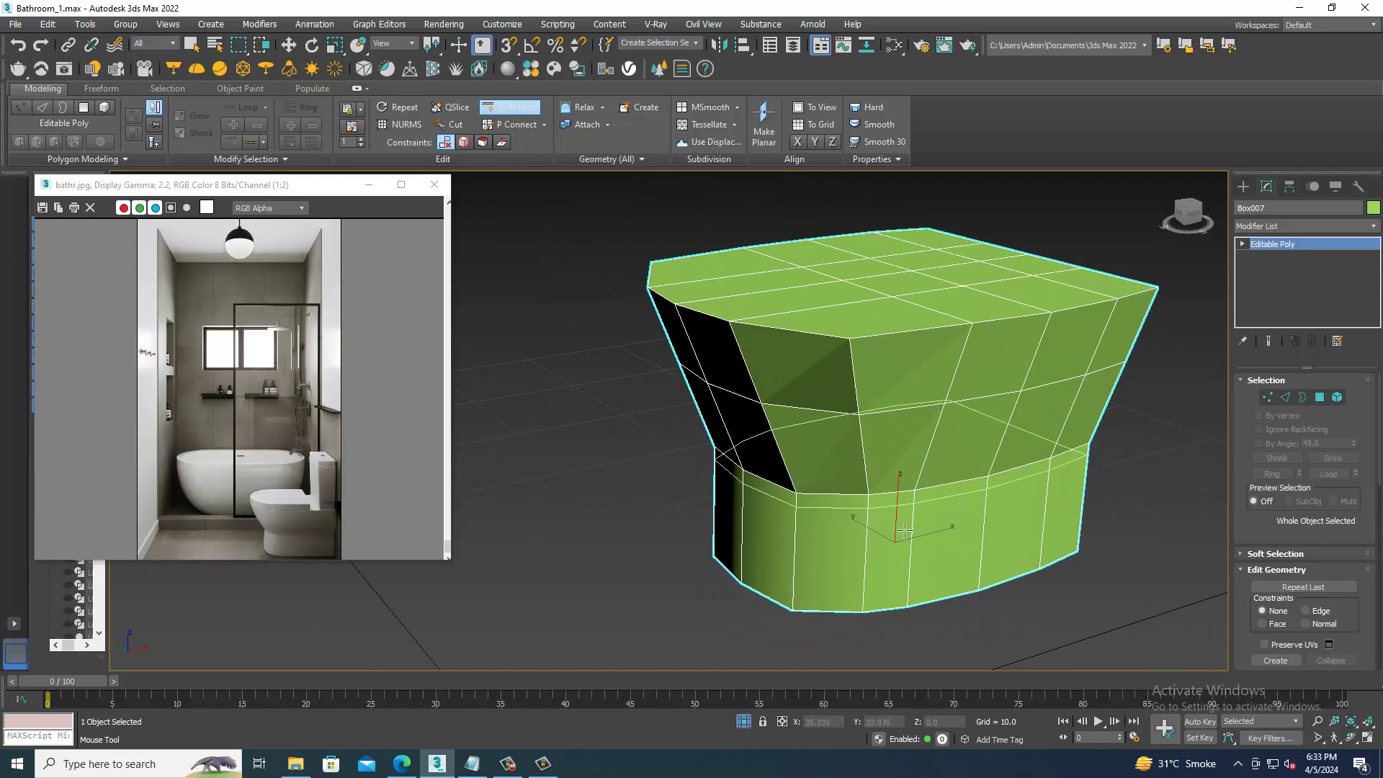
pyautogui.click(887, 613)
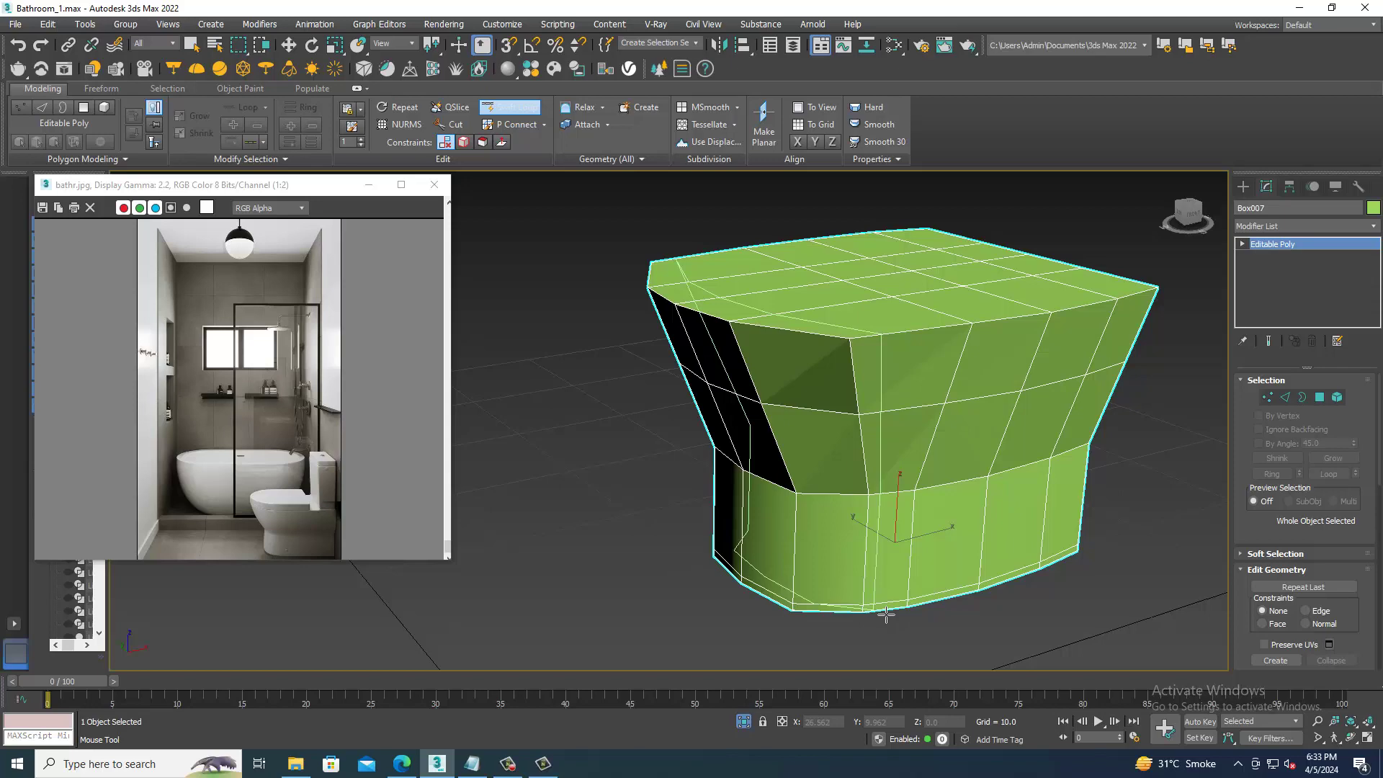
pyautogui.moveTo(886, 614)
pyautogui.keyDown('alt'); pyautogui.mouseDown(button='middle')
pyautogui.moveTo(903, 394)
pyautogui.moveTo(953, 412)
pyautogui.mouseUp(button='middle'); pyautogui.keyUp('alt')
# - Turn on NURMS smoothing for Box007 and orbit low to view the rounded base
pyautogui.rightClick(922, 309)
pyautogui.rightClick(921, 309)
pyautogui.click(942, 235)
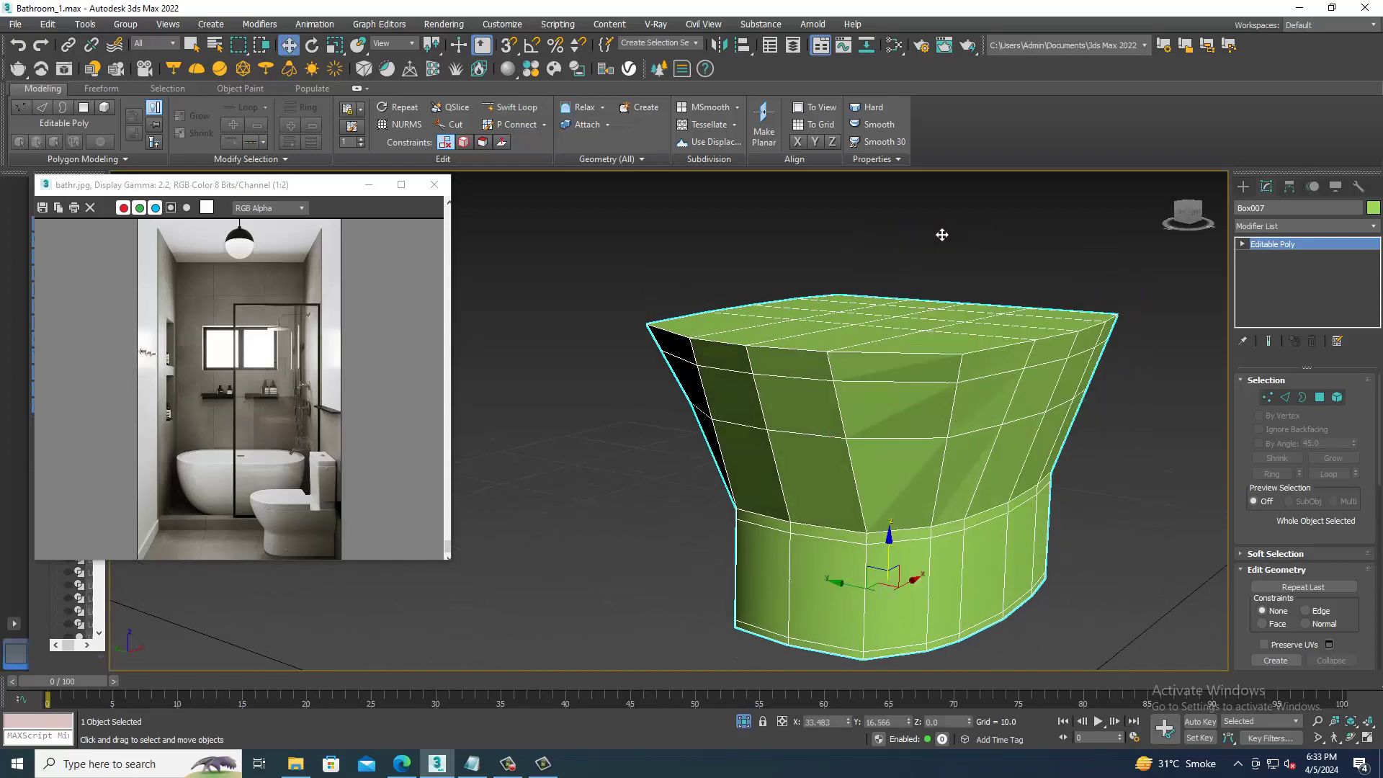
pyautogui.hotkey('ctrl', 'BackSpace')
pyautogui.moveTo(1121, 474)
pyautogui.keyDown('alt'); pyautogui.mouseDown(button='middle')
pyautogui.moveTo(970, 412)
pyautogui.moveTo(1055, 435)
pyautogui.moveTo(1117, 499)
pyautogui.moveTo(1096, 469)
pyautogui.moveTo(1028, 452)
pyautogui.moveTo(914, 471)
pyautogui.moveTo(581, 770)
pyautogui.mouseUp(button='middle'); pyautogui.keyUp('alt')
pyautogui.click(541, 769)
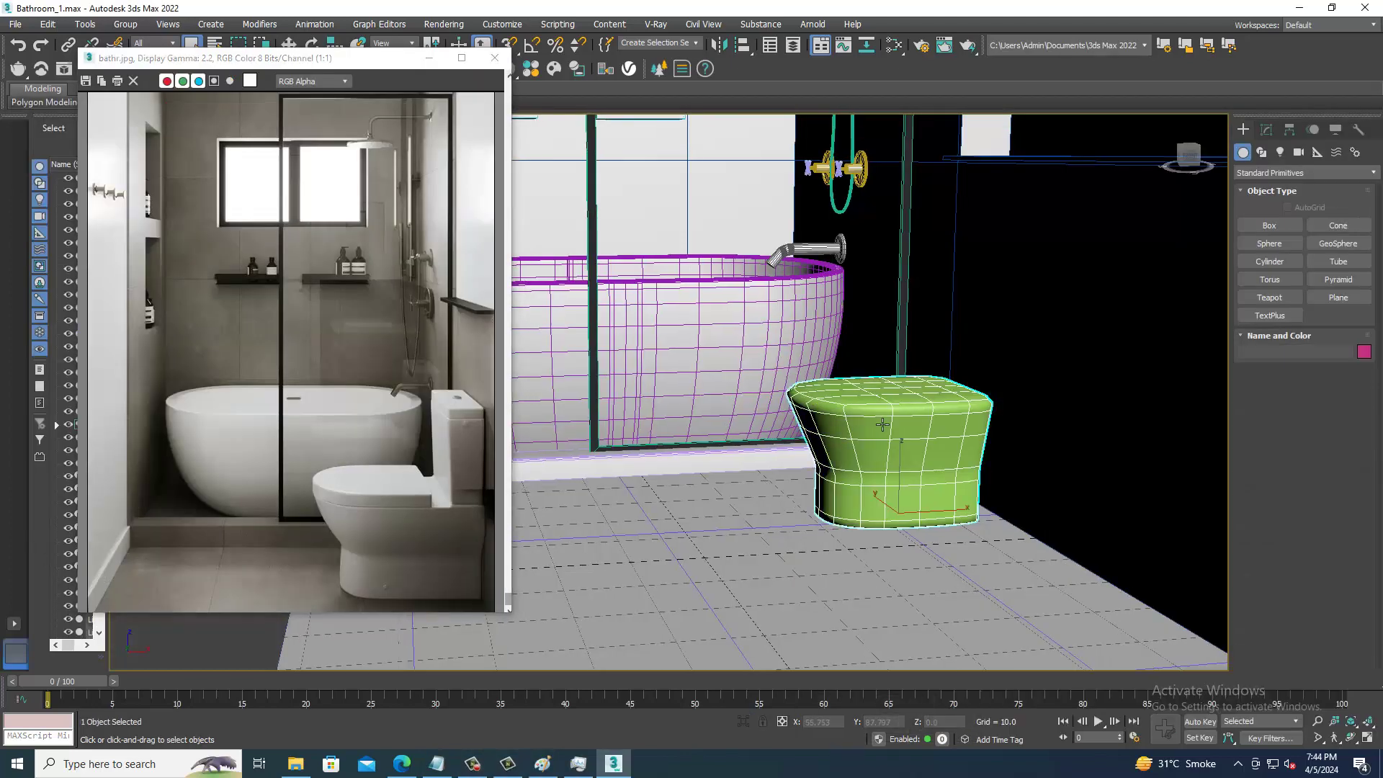
# - Turn off NURMS smoothing on the toilet base and zoom onto it
pyautogui.scroll(3, 900, 432)
pyautogui.rightClick(898, 422)
pyautogui.click(872, 334)
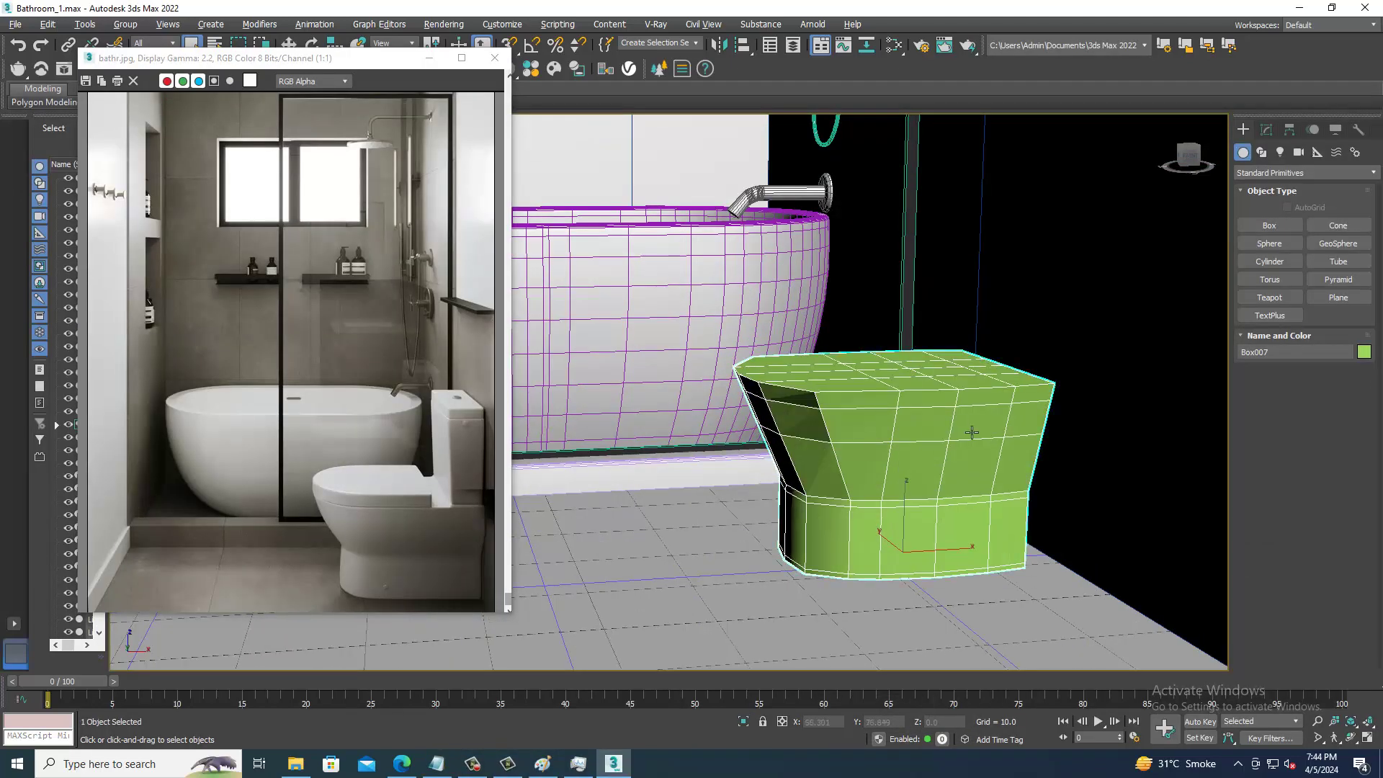
pyautogui.press('z')
pyautogui.press('w')
# - Open Box007's Modify panel, move the reference photo lower, and try Swift Loop on the base
pyautogui.click(1266, 129)
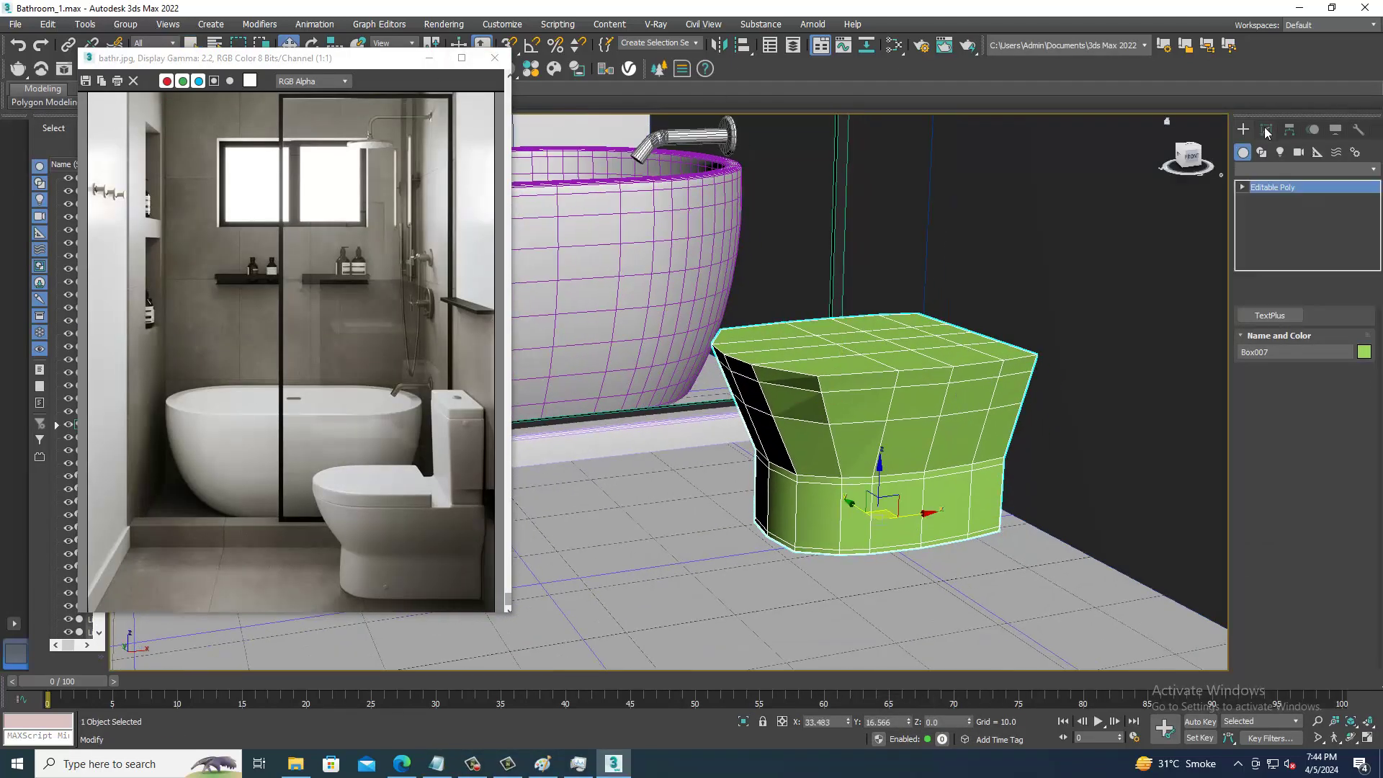
pyautogui.moveTo(248, 60); pyautogui.dragTo(237, 139)
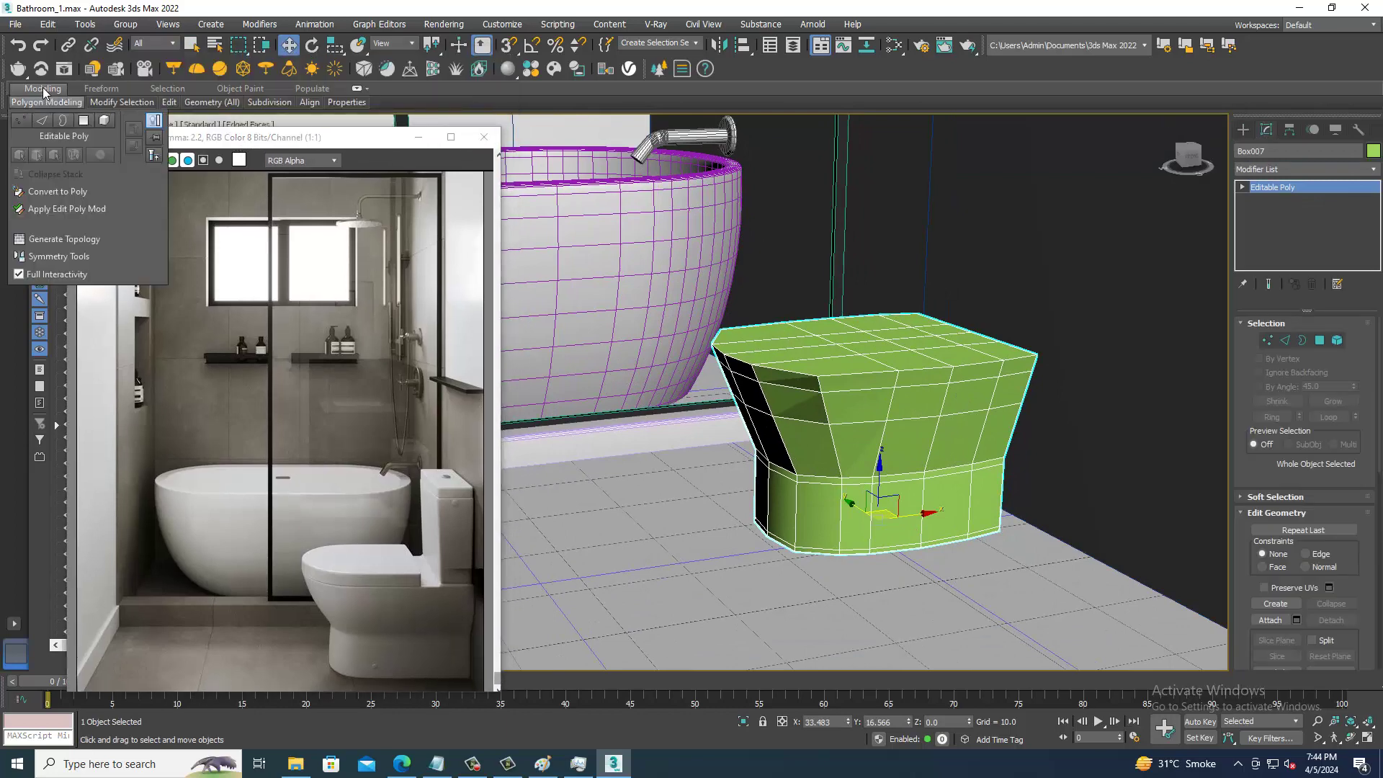
pyautogui.click(43, 88)
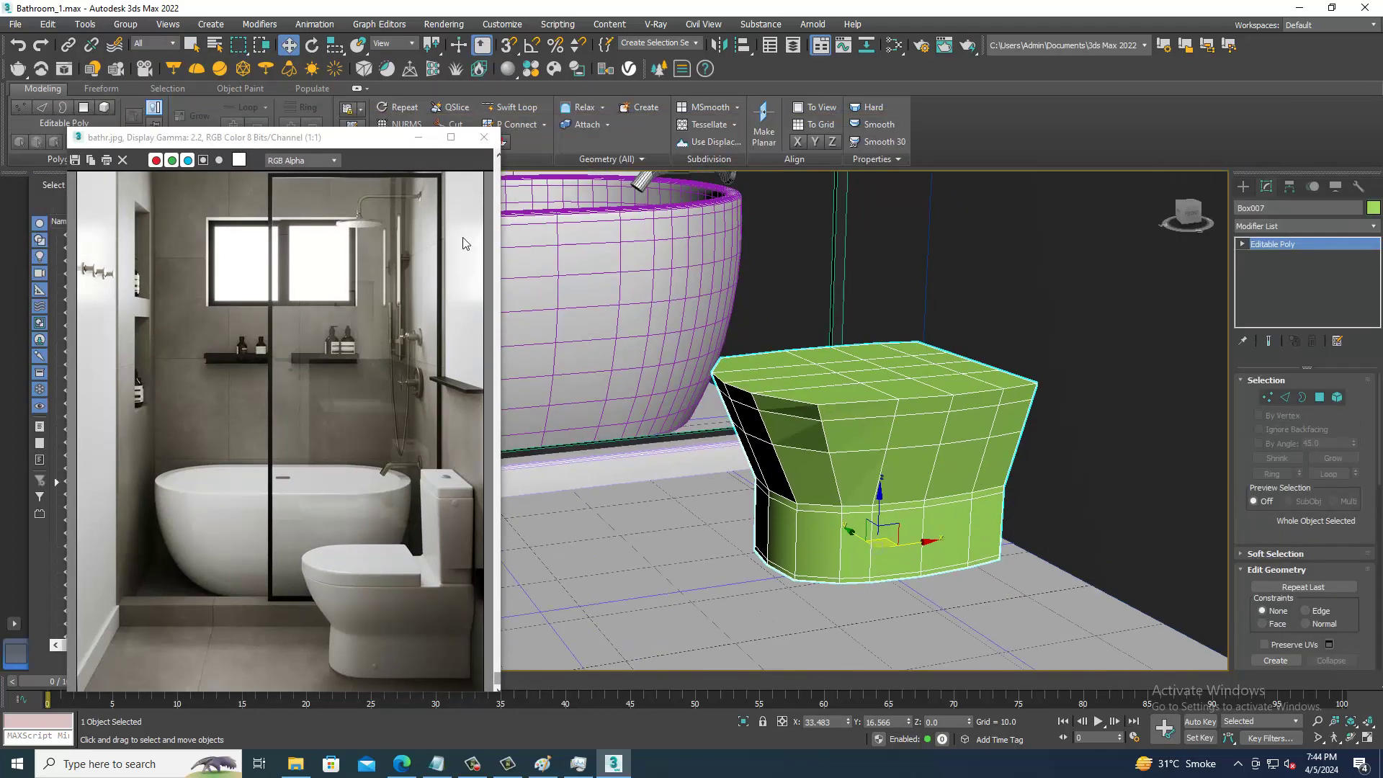
pyautogui.click(517, 108)
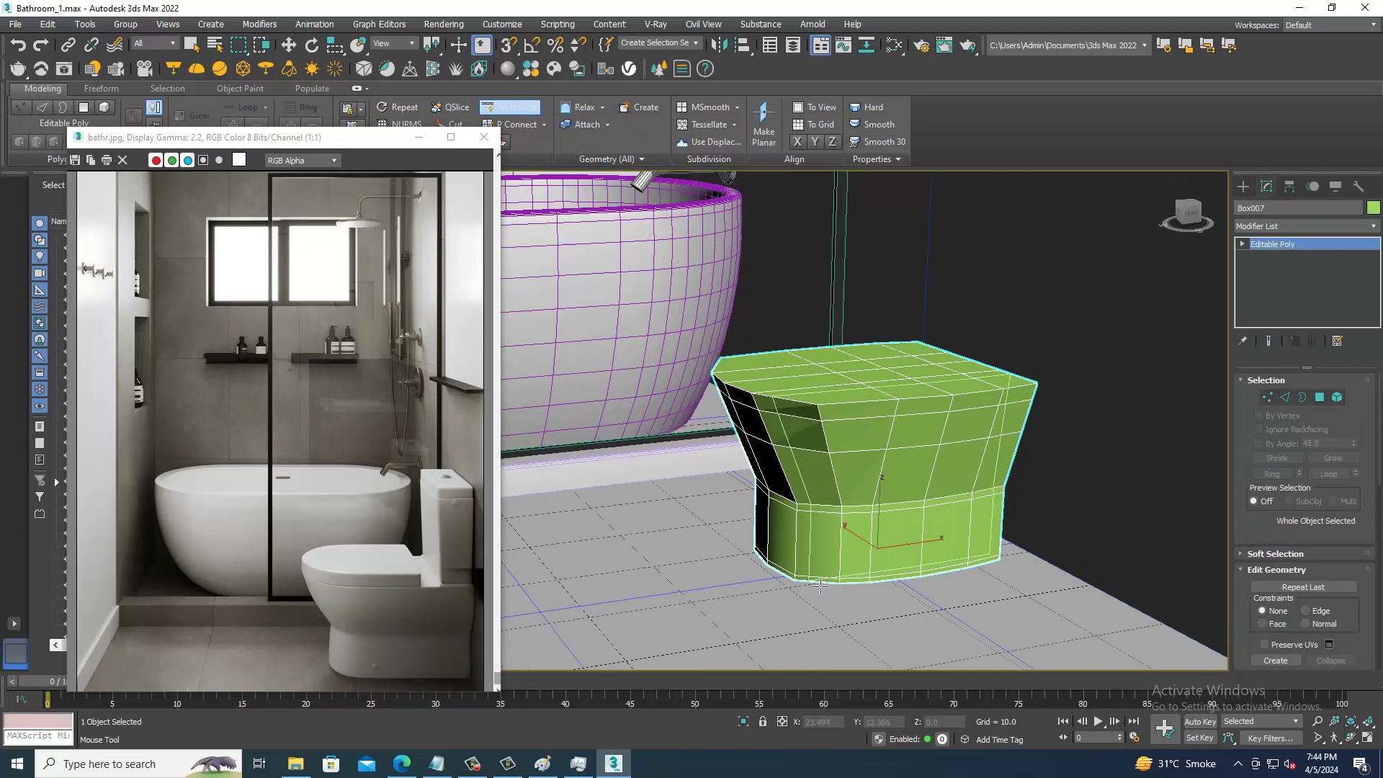
pyautogui.scroll(2, 777, 445)
pyautogui.scroll(2, 789, 418)
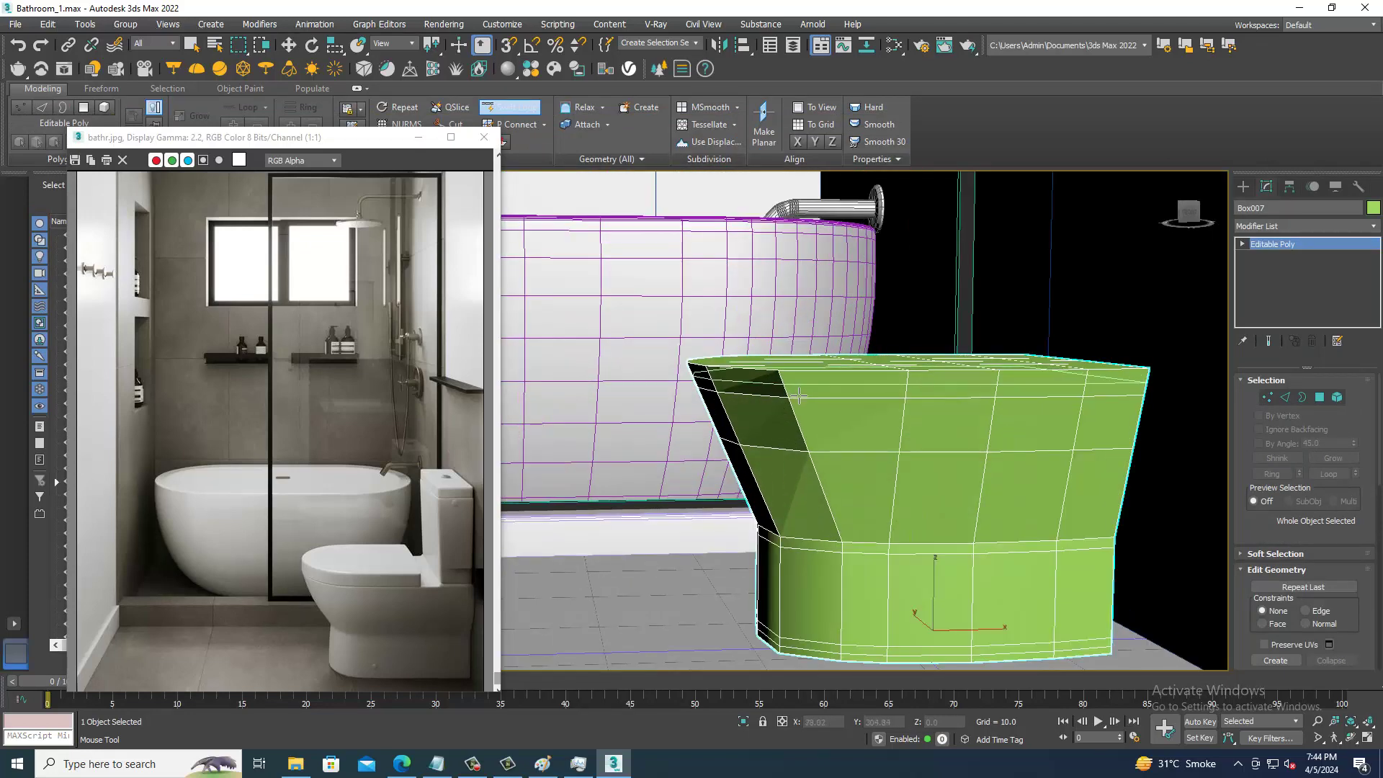
pyautogui.press('w')
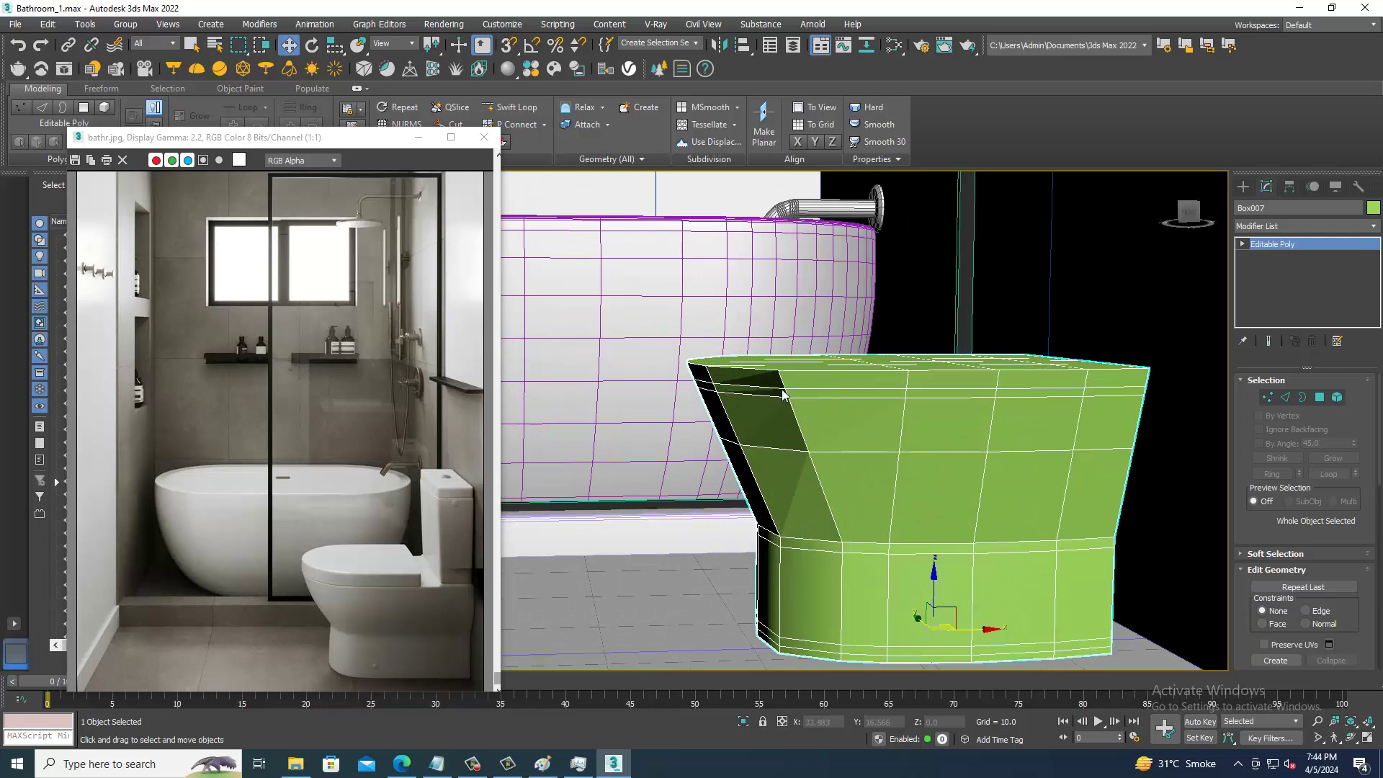
# - Briefly preview NURMS smoothing on the base again, then turn it back off
pyautogui.keyDown('alt'); pyautogui.moveTo(782, 395); pyautogui.dragTo(797, 392, button='middle'); pyautogui.keyUp('alt')
pyautogui.rightClick(816, 386)
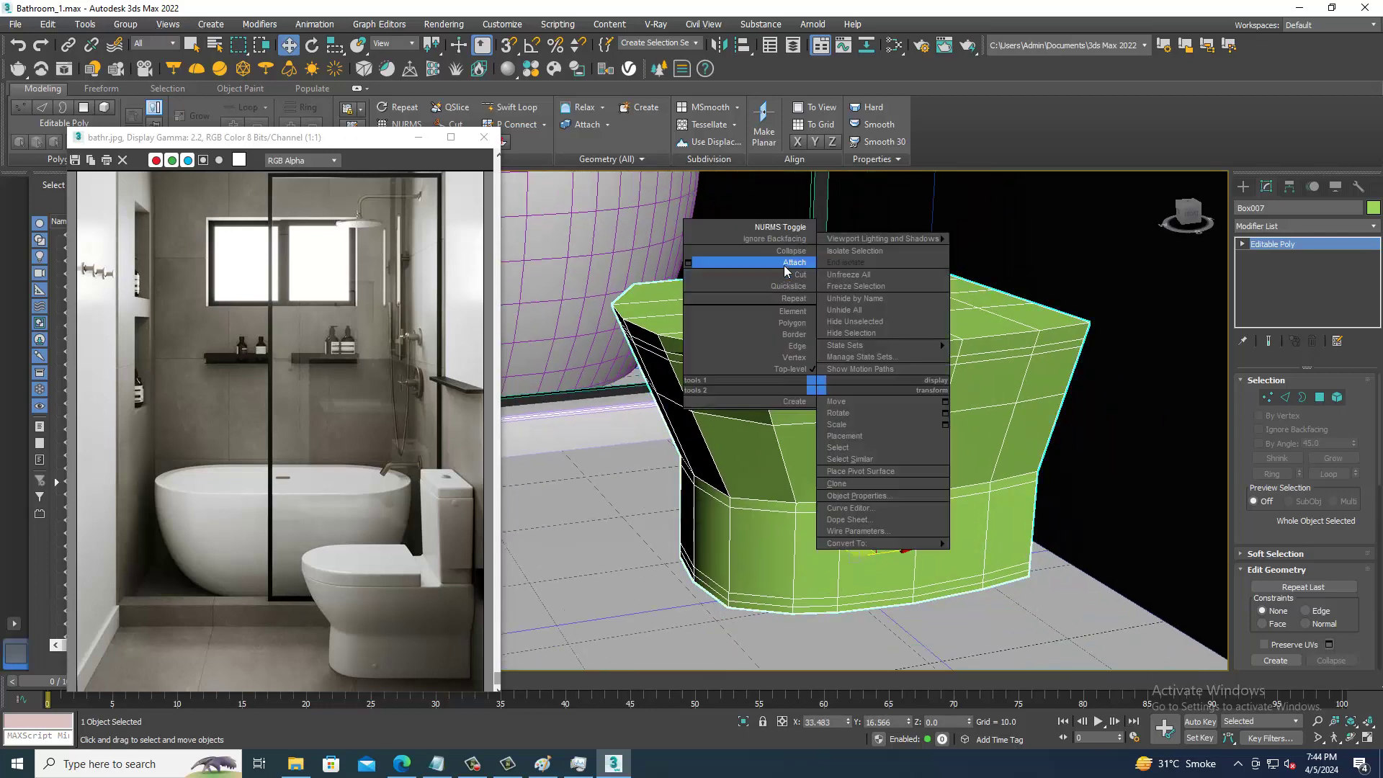
pyautogui.click(780, 227)
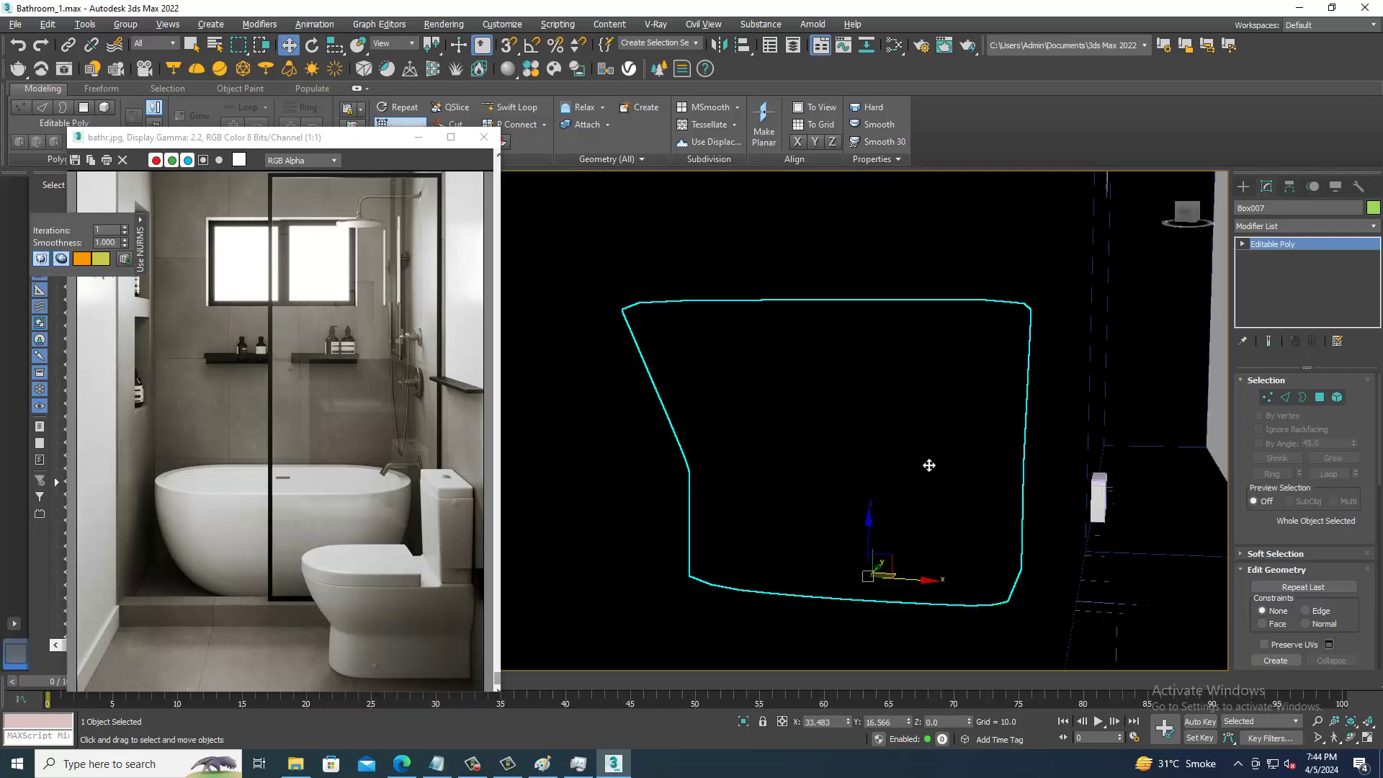
pyautogui.rightClick(965, 414)
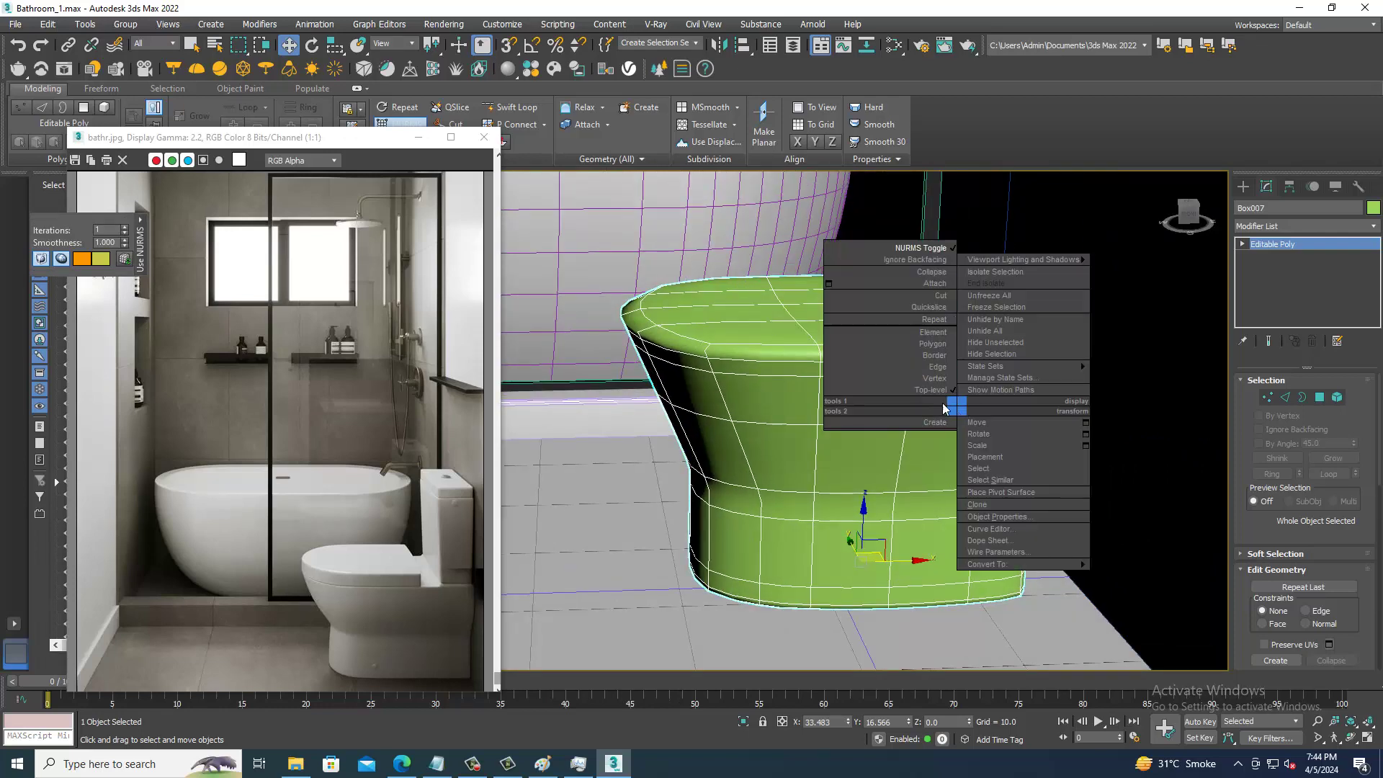
pyautogui.click(890, 258)
pyautogui.click(529, 114)
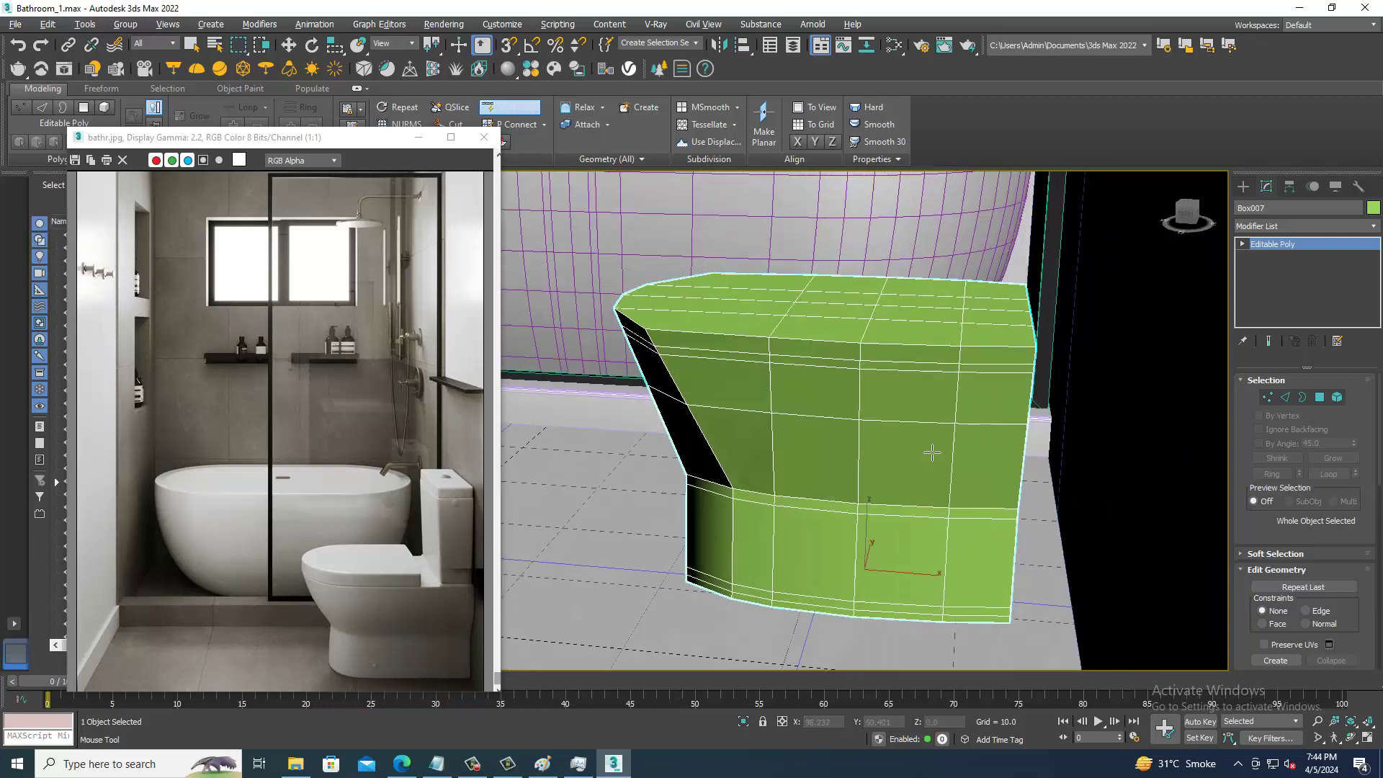
pyautogui.moveTo(792, 360)
pyautogui.keyDown('alt'); pyautogui.mouseDown(button='middle')
pyautogui.moveTo(969, 332)
pyautogui.moveTo(937, 373)
pyautogui.moveTo(812, 336)
pyautogui.mouseUp(button='middle'); pyautogui.keyUp('alt')
# - At Vertex level, push Box007's right-side rim vertices outward along X
pyautogui.press('w')
pyautogui.press('1')
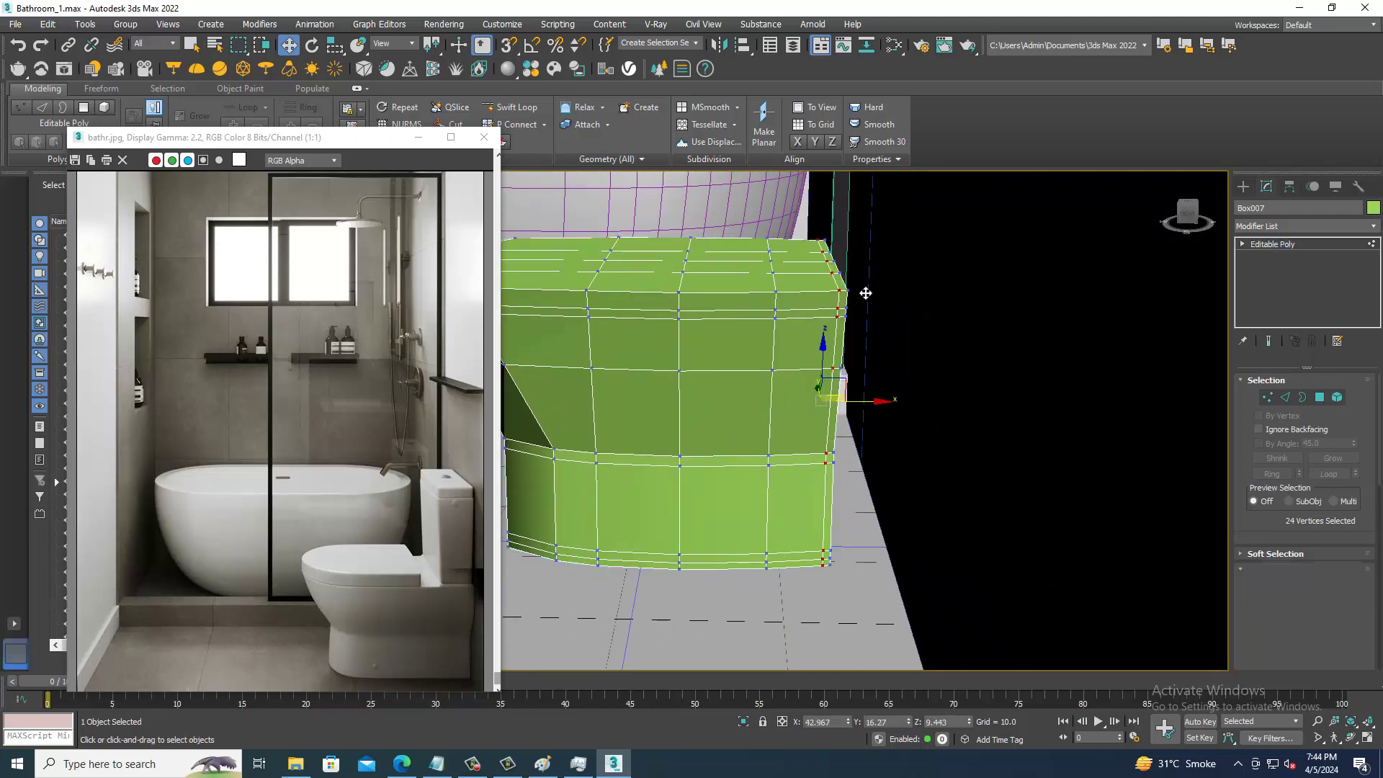
pyautogui.moveTo(926, 344)
pyautogui.keyDown('alt'); pyautogui.mouseDown(button='middle')
pyautogui.moveTo(896, 325)
pyautogui.moveTo(922, 324)
pyautogui.moveTo(827, 216)
pyautogui.mouseUp(button='middle'); pyautogui.keyUp('alt')
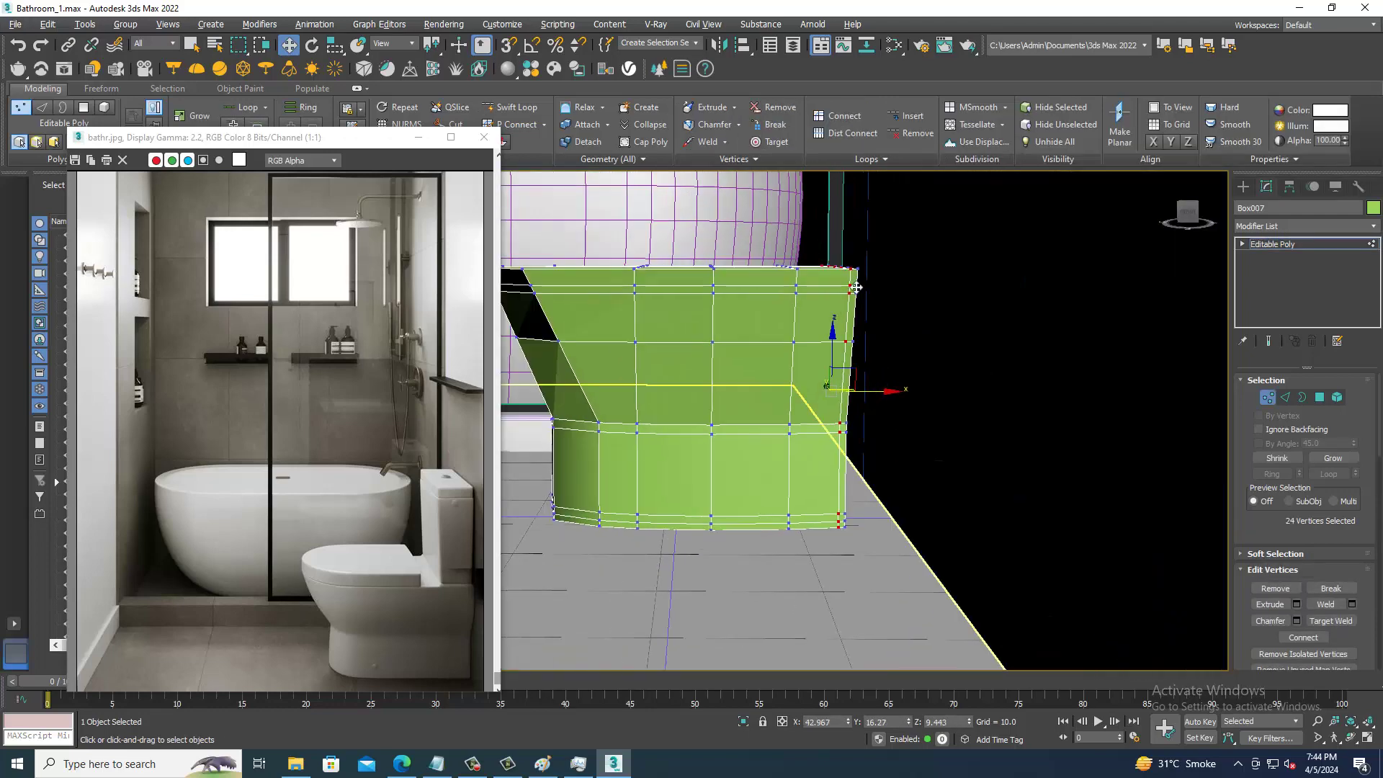
pyautogui.keyDown('alt'); pyautogui.moveTo(856, 285); pyautogui.dragTo(846, 282, button='middle'); pyautogui.keyUp('alt')
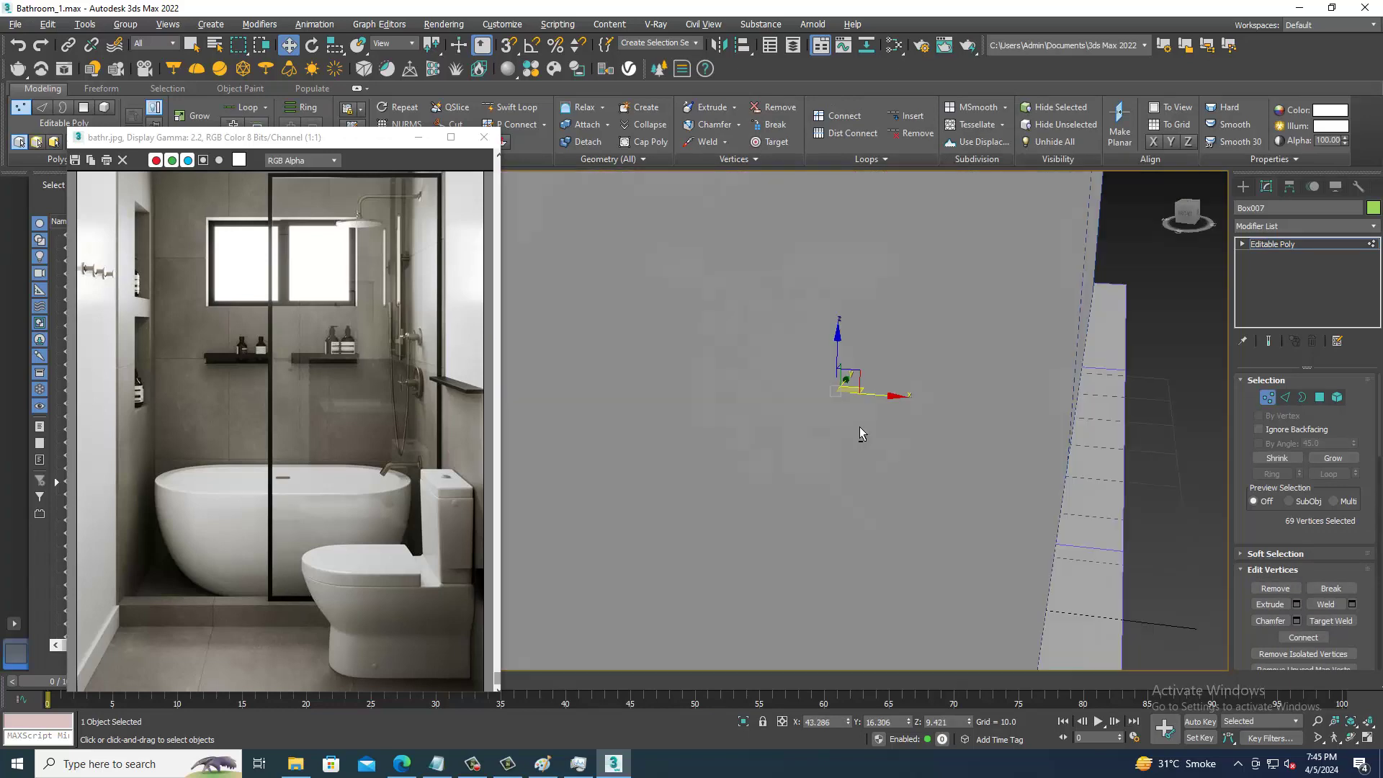
pyautogui.keyDown('alt'); pyautogui.moveTo(858, 427); pyautogui.dragTo(885, 420, button='middle'); pyautogui.keyUp('alt')
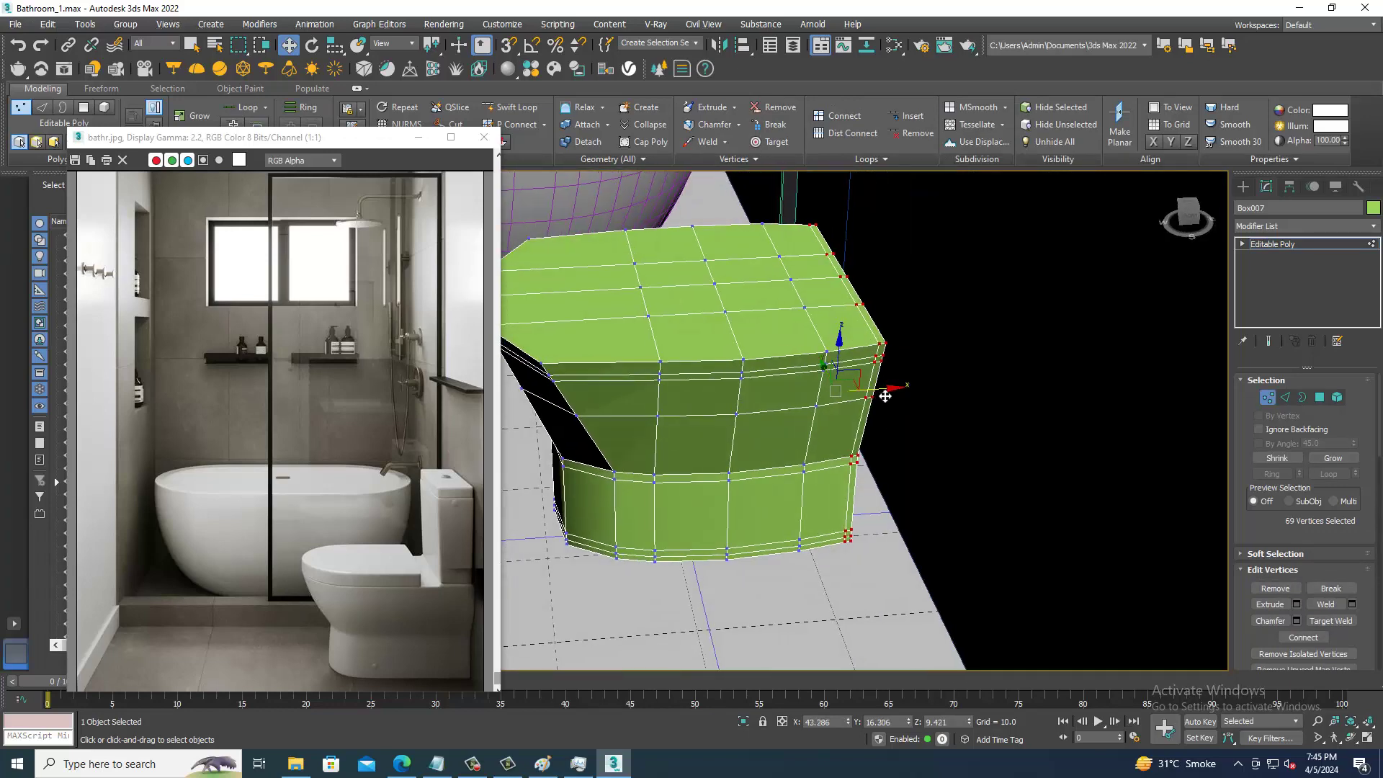
pyautogui.moveTo(884, 395); pyautogui.dragTo(908, 390)
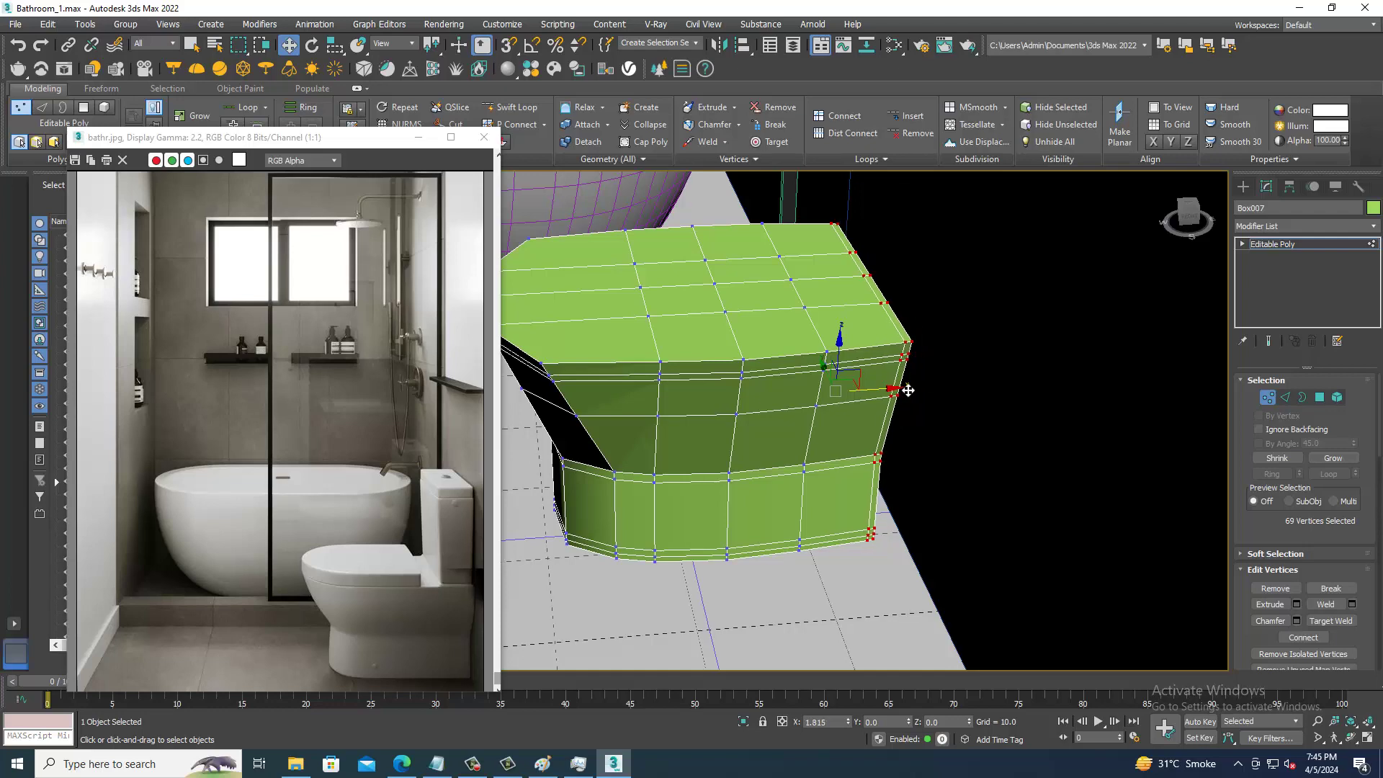
pyautogui.keyDown('alt'); pyautogui.moveTo(908, 390); pyautogui.dragTo(951, 383, button='middle'); pyautogui.keyUp('alt')
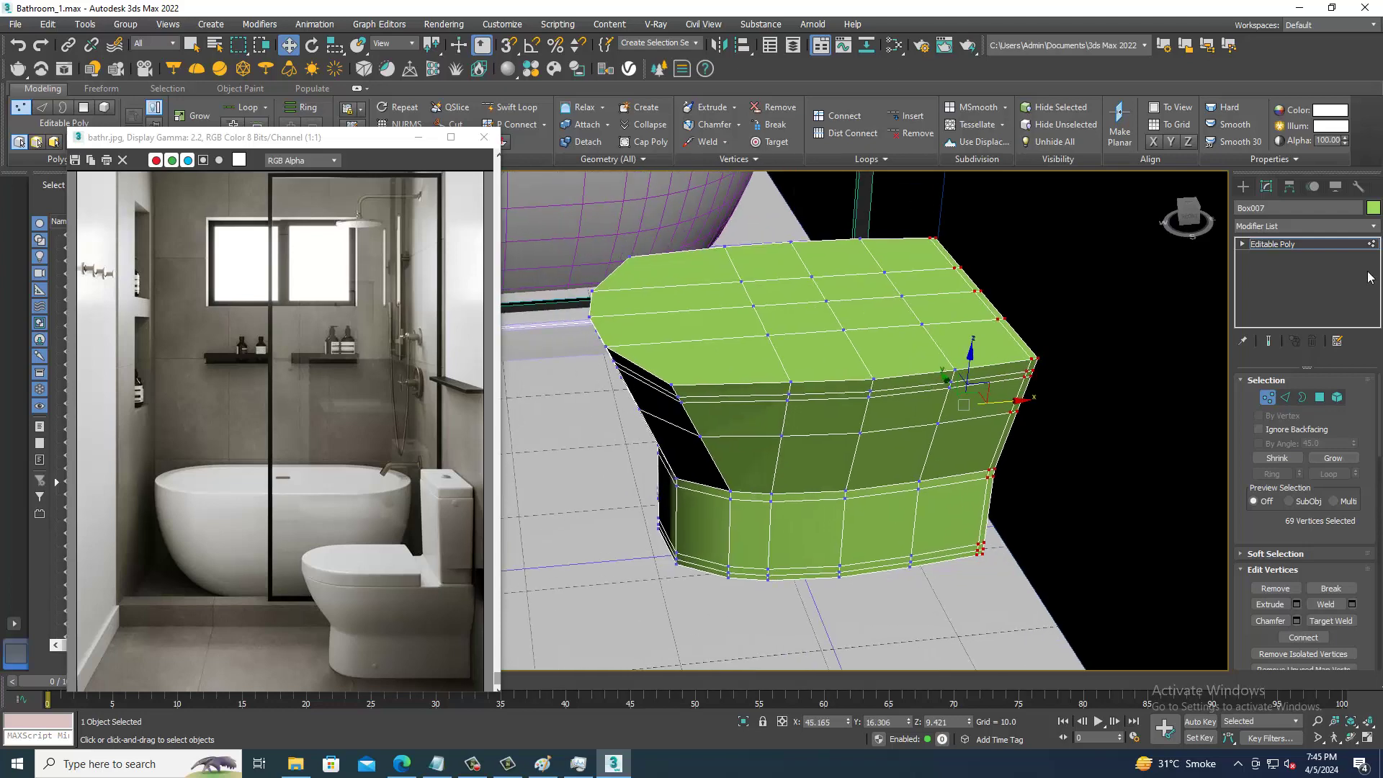
pyautogui.click(1320, 397)
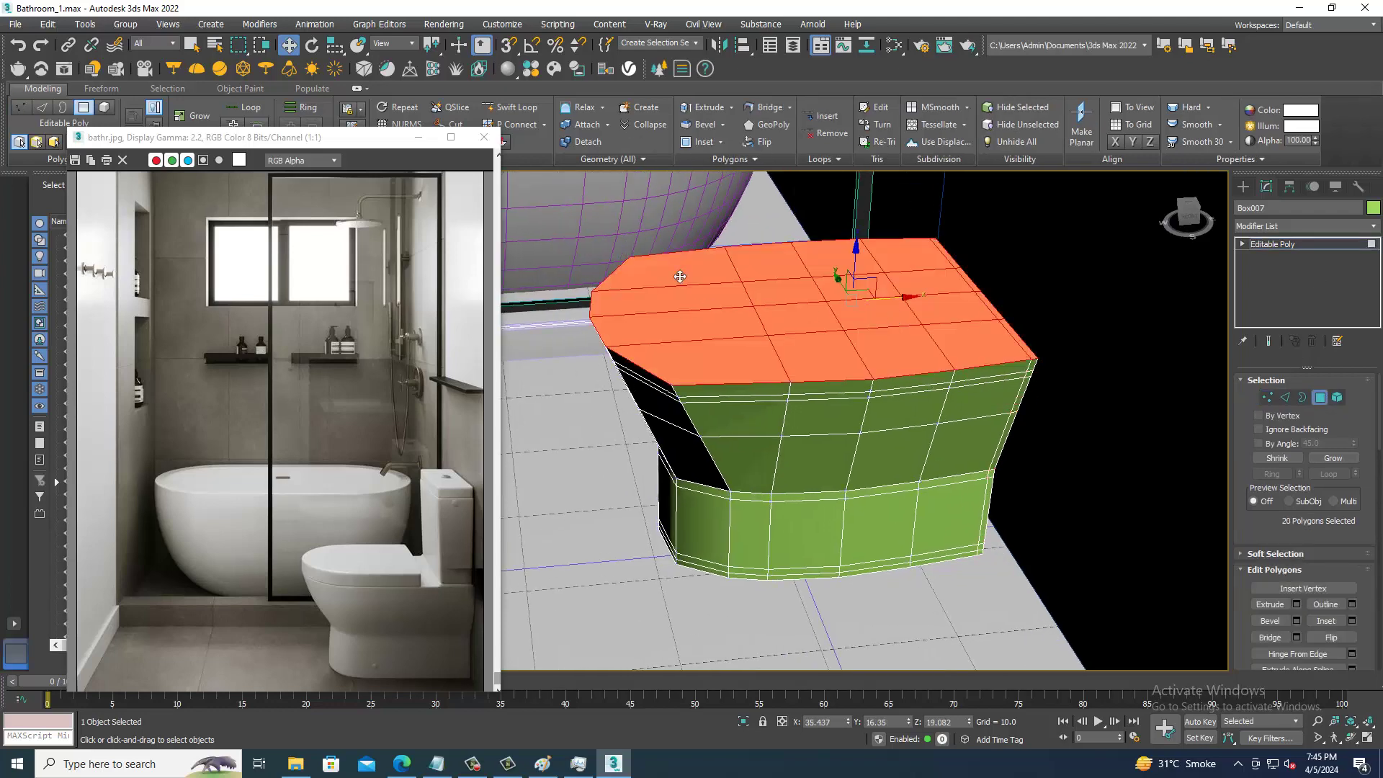
# - Try raising the top polygons, then undo it
pyautogui.moveTo(862, 257); pyautogui.dragTo(854, 233)
pyautogui.hotkey('ctrl', 'z')
pyautogui.moveTo(870, 385)
pyautogui.mouseDown(button='middle')
pyautogui.moveTo(879, 377)
pyautogui.moveTo(849, 385)
pyautogui.mouseUp(button='middle')
# - Select the 12 polygons across Box007's top
pyautogui.click(832, 291)
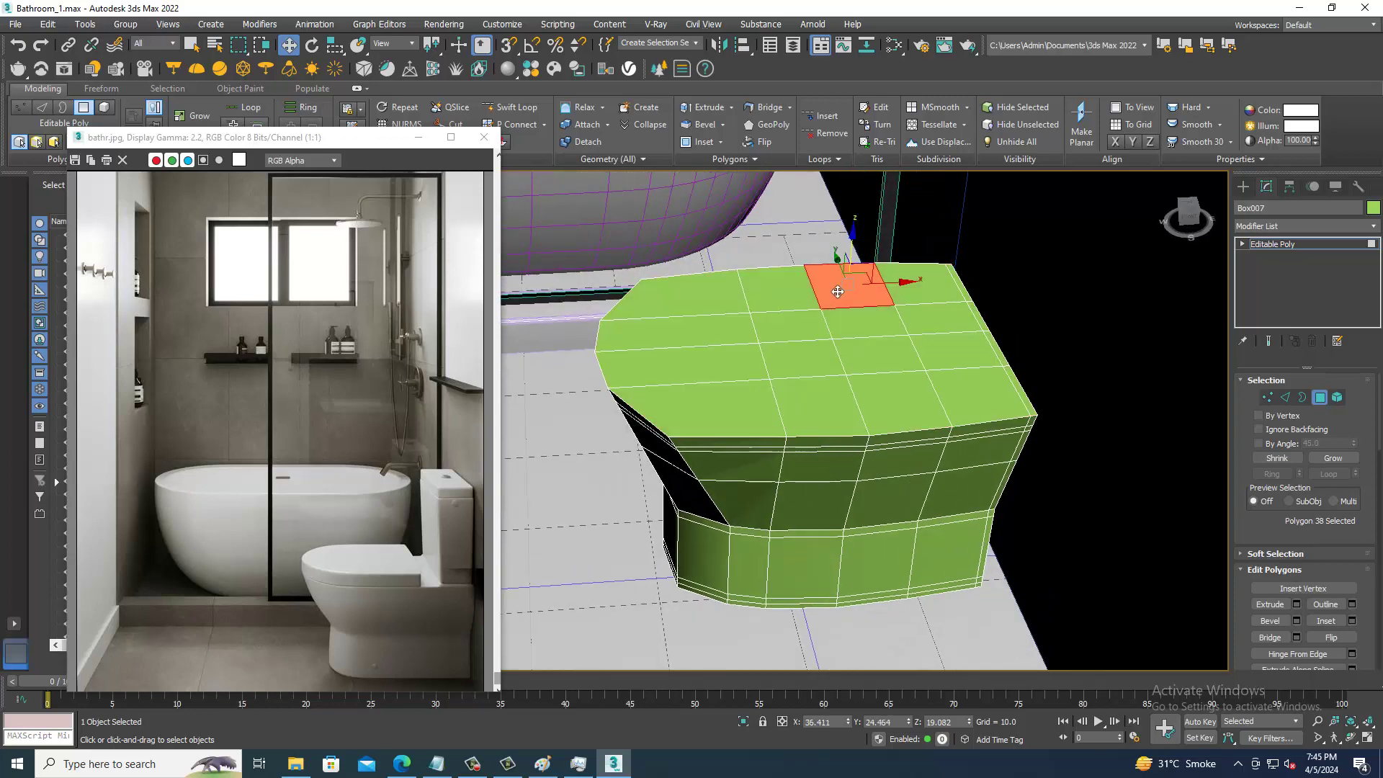
pyautogui.keyDown('ctrl'); pyautogui.click(778, 284); pyautogui.keyUp('ctrl')
pyautogui.keyDown('ctrl'); pyautogui.click(680, 298); pyautogui.keyUp('ctrl')
pyautogui.keyDown('ctrl'); pyautogui.click(681, 333); pyautogui.keyUp('ctrl')
pyautogui.keyDown('ctrl'); pyautogui.click(803, 330); pyautogui.keyUp('ctrl')
pyautogui.keyDown('ctrl'); pyautogui.click(865, 322); pyautogui.keyUp('ctrl')
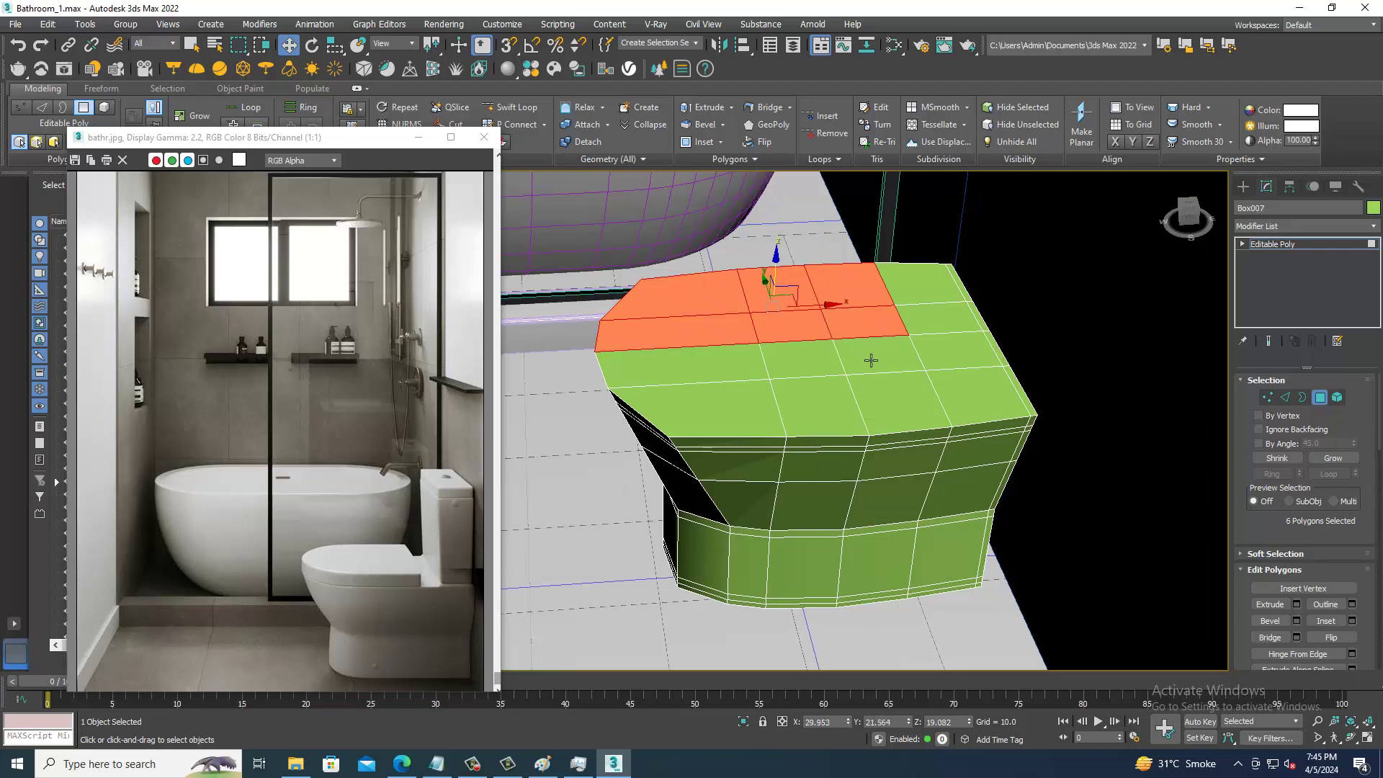
pyautogui.keyDown('ctrl'); pyautogui.click(882, 356); pyautogui.keyUp('ctrl')
pyautogui.keyDown('ctrl'); pyautogui.click(906, 404); pyautogui.keyUp('ctrl')
pyautogui.keyDown('ctrl'); pyautogui.click(821, 407); pyautogui.keyUp('ctrl')
pyautogui.keyDown('ctrl'); pyautogui.click(799, 360); pyautogui.keyUp('ctrl')
pyautogui.keyDown('ctrl'); pyautogui.click(741, 370); pyautogui.keyUp('ctrl')
pyautogui.keyDown('ctrl'); pyautogui.click(713, 411); pyautogui.keyUp('ctrl')
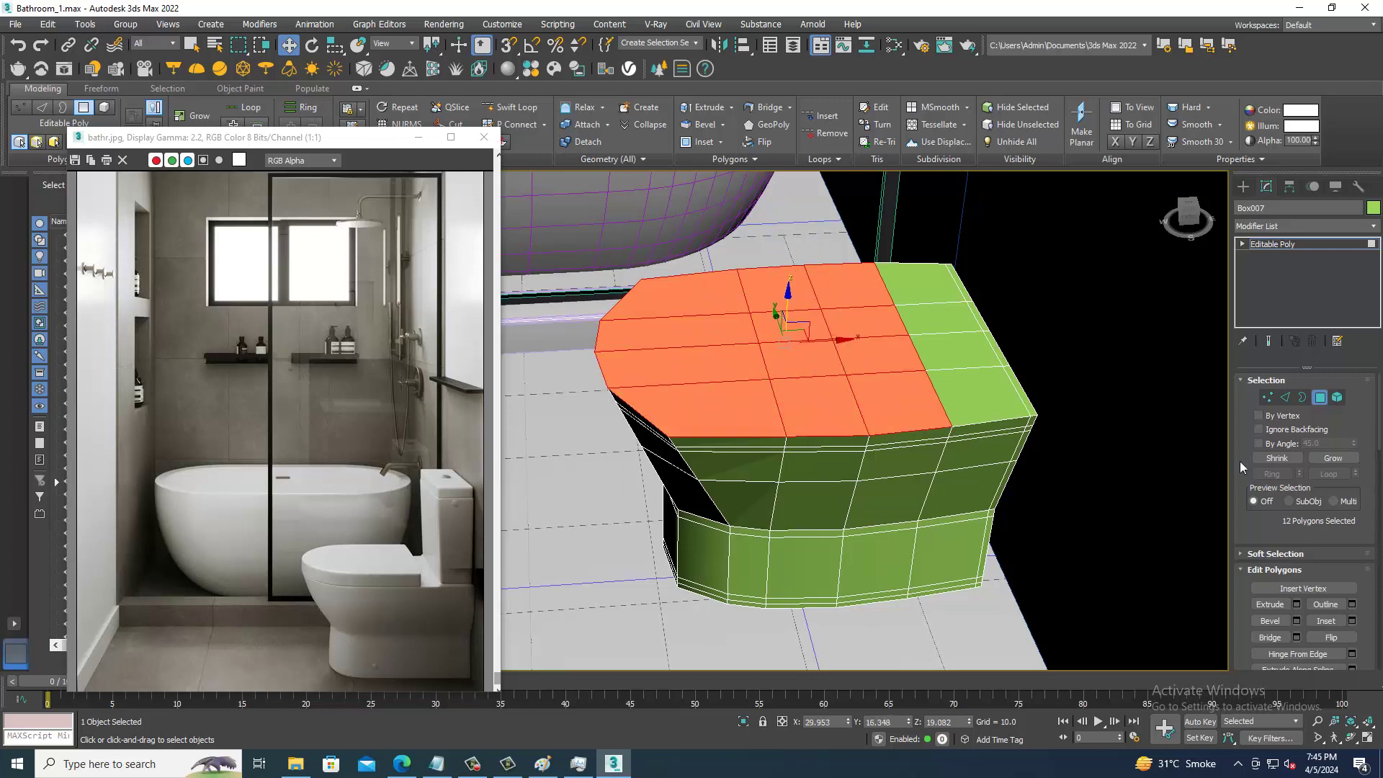
# - Inset the 12 top polygons slightly and sink them into a shallow recess
pyautogui.click(1352, 621)
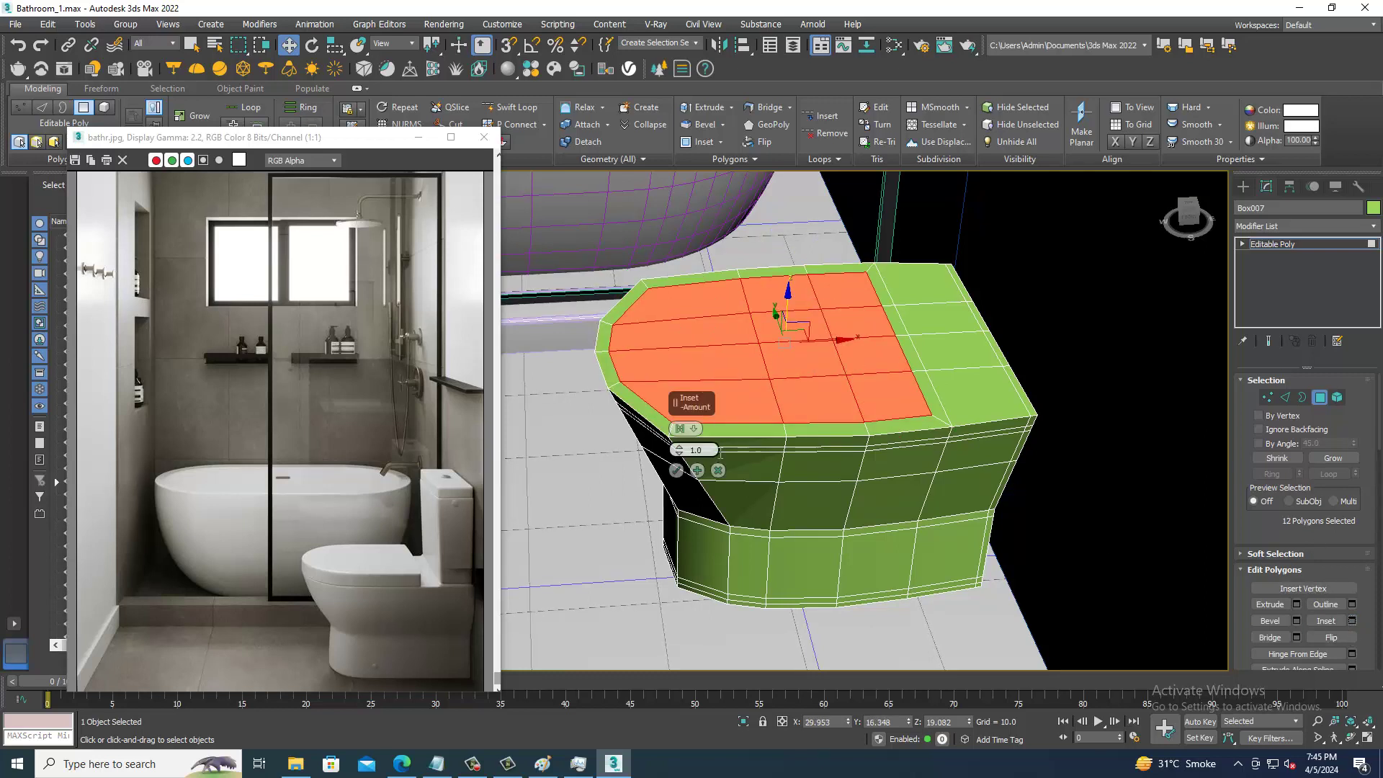
pyautogui.moveTo(684, 450); pyautogui.dragTo(692, 456)
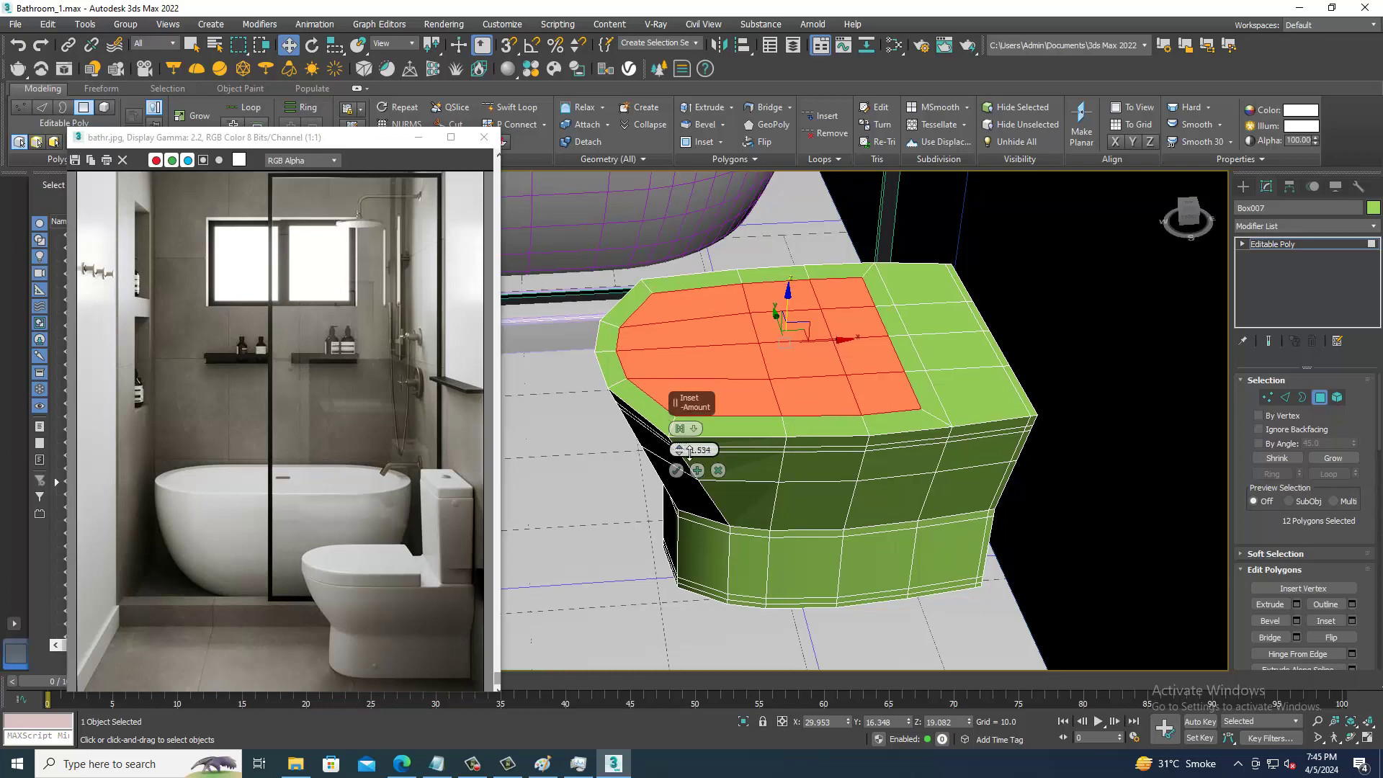
pyautogui.click(676, 470)
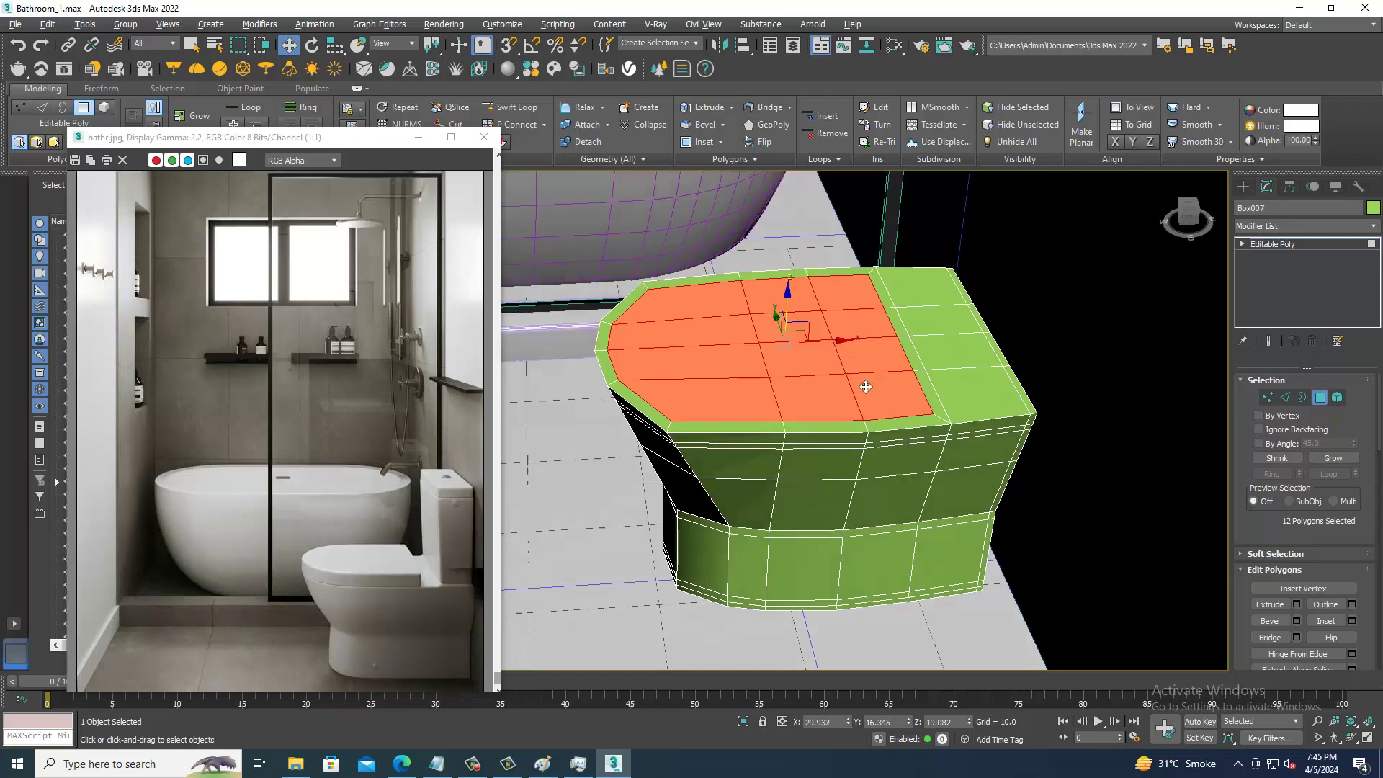
pyautogui.keyDown('alt'); pyautogui.moveTo(675, 471); pyautogui.dragTo(785, 311, button='middle'); pyautogui.keyUp('alt')
pyautogui.moveTo(792, 303); pyautogui.dragTo(790, 412)
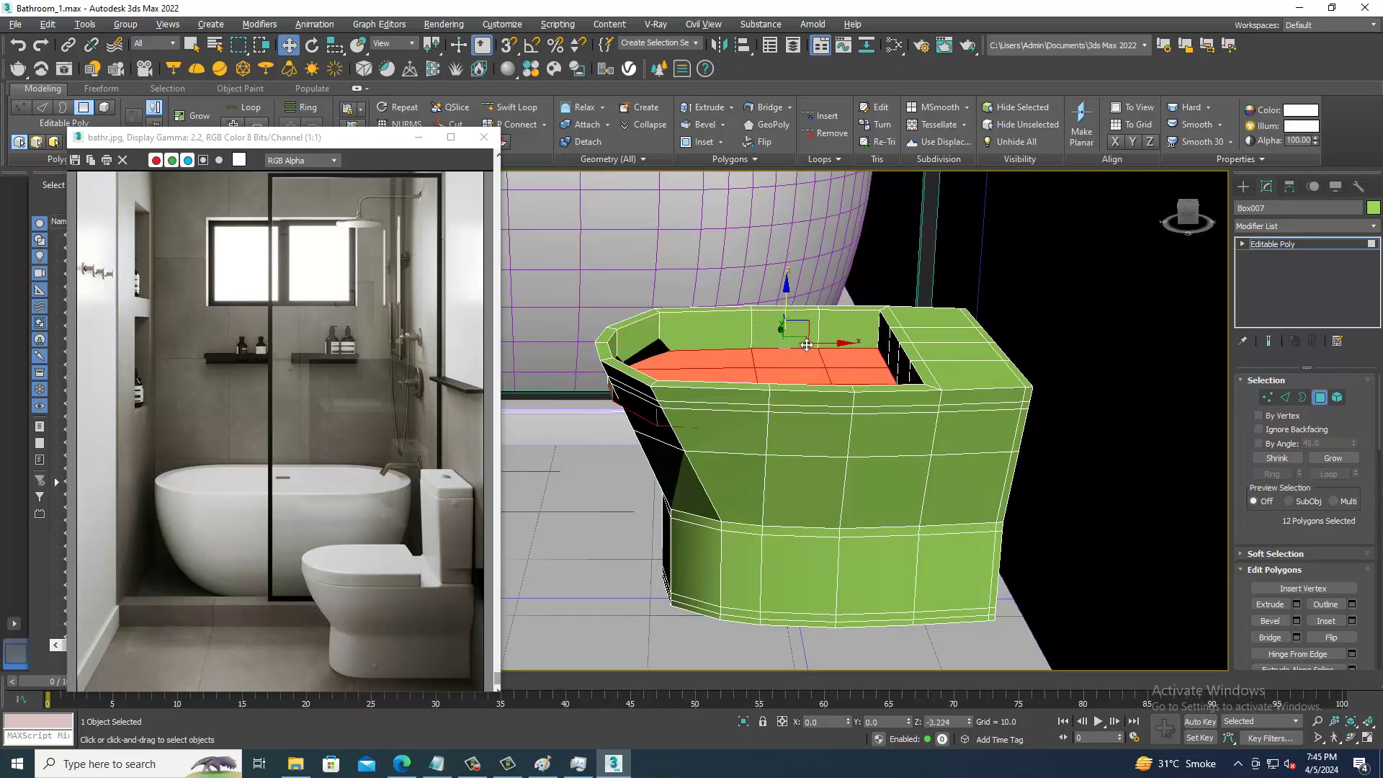
pyautogui.press('r')
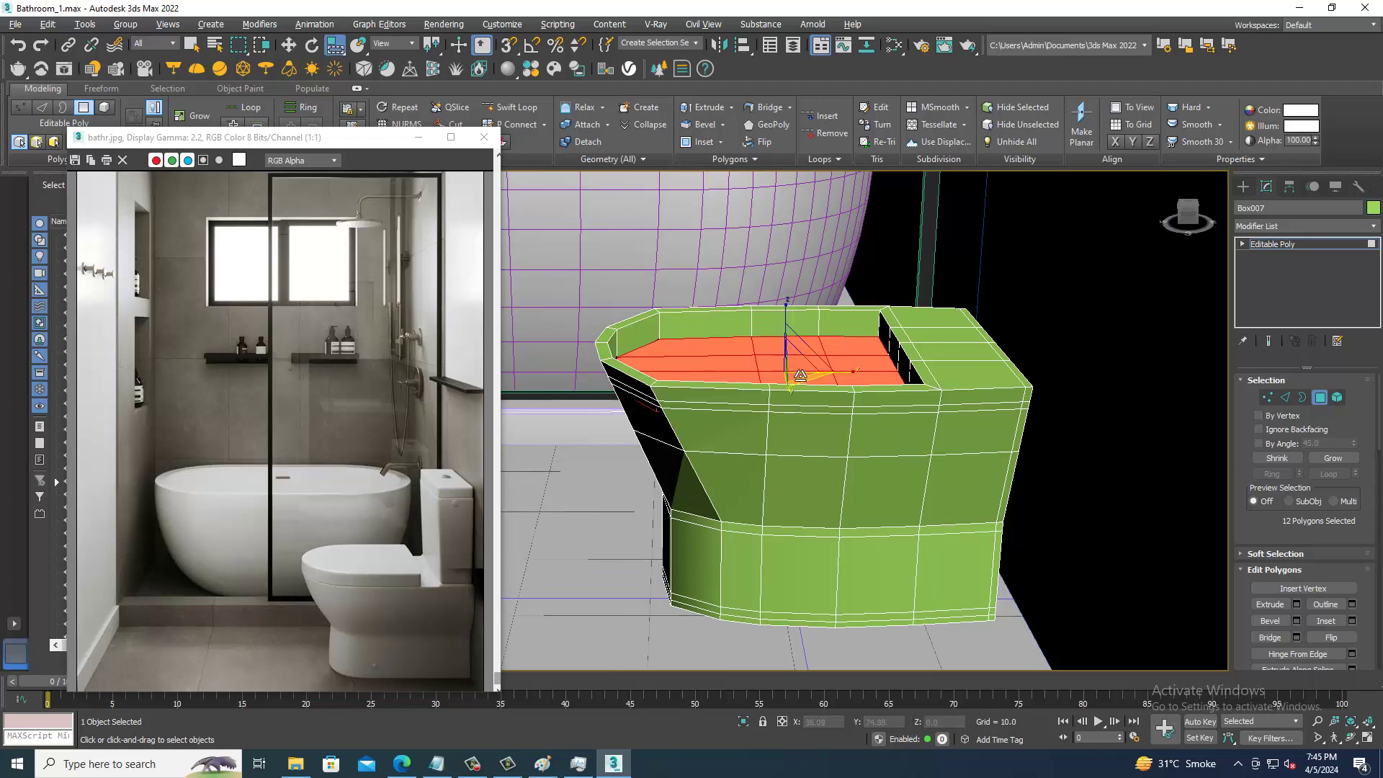
pyautogui.click(793, 369)
pyautogui.hotkey('ctrl', 'z')
# - Change the selection region shape, exit Polygon mode, and preview NURMS smoothing before turning it off
pyautogui.click(335, 51)
pyautogui.click(338, 70)
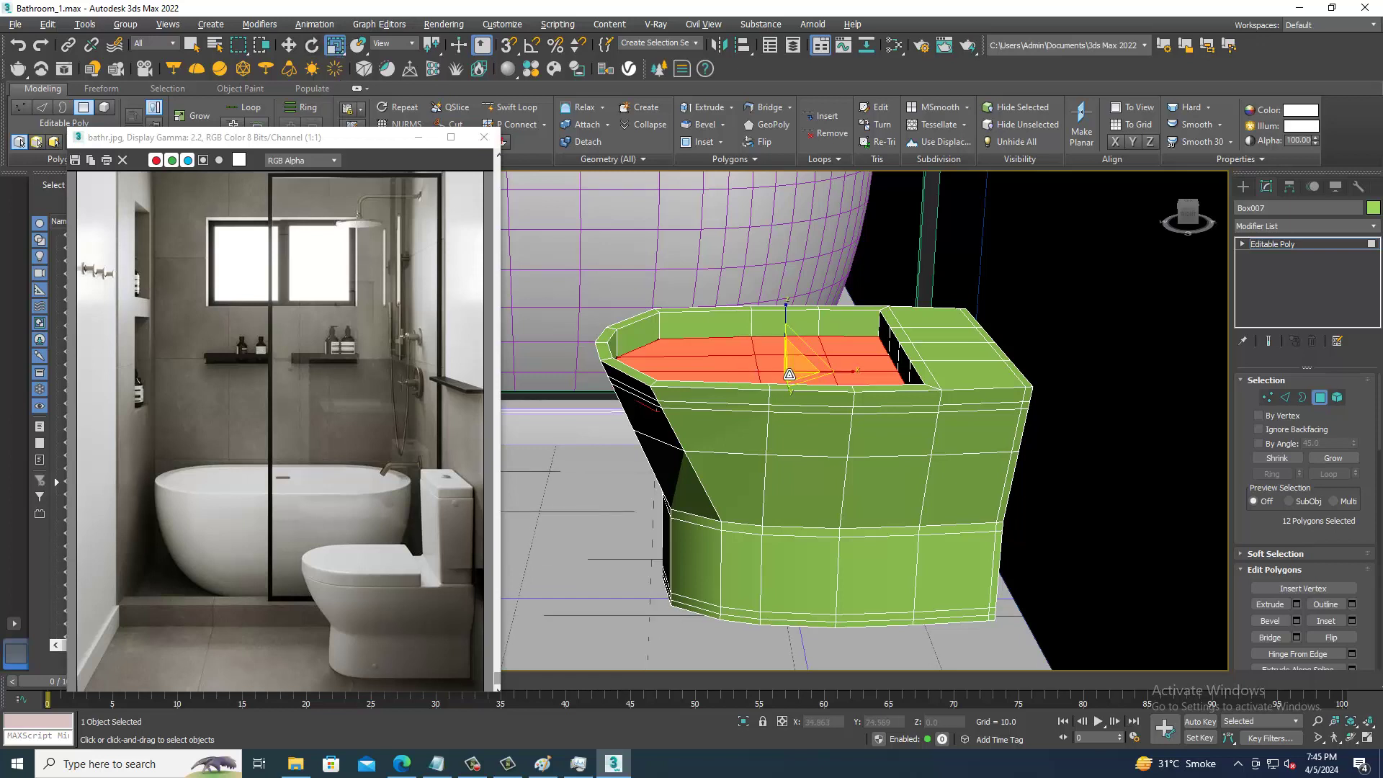
pyautogui.press('w')
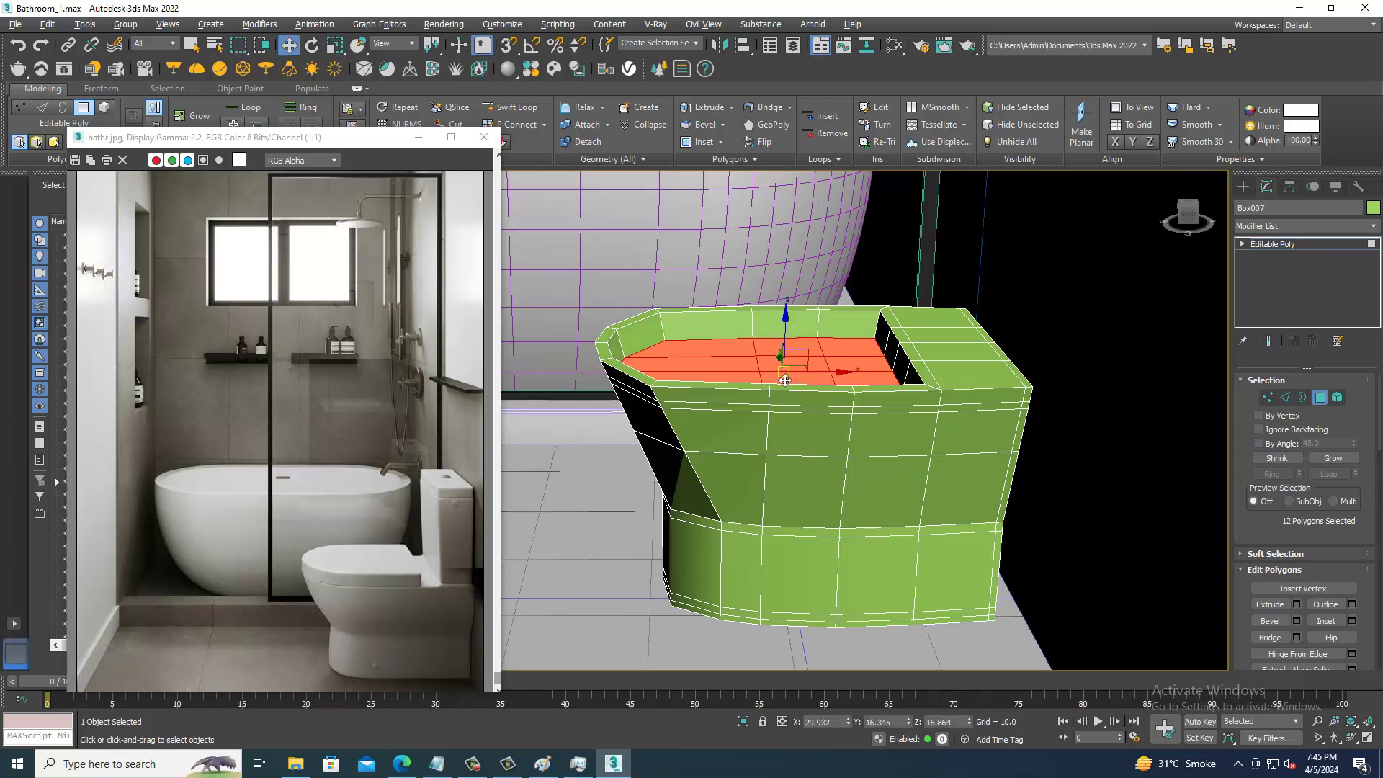
pyautogui.click(1242, 187)
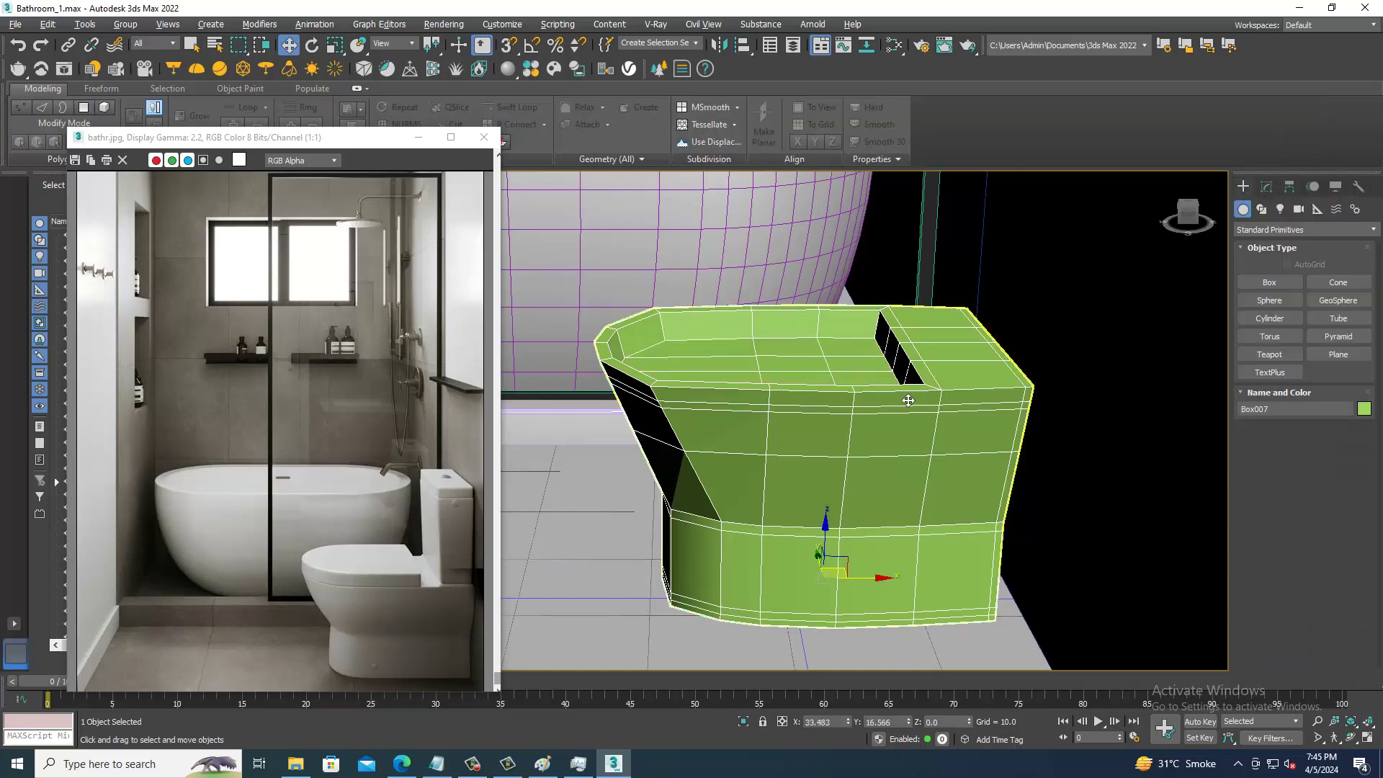
pyautogui.rightClick(916, 454)
pyautogui.click(855, 378)
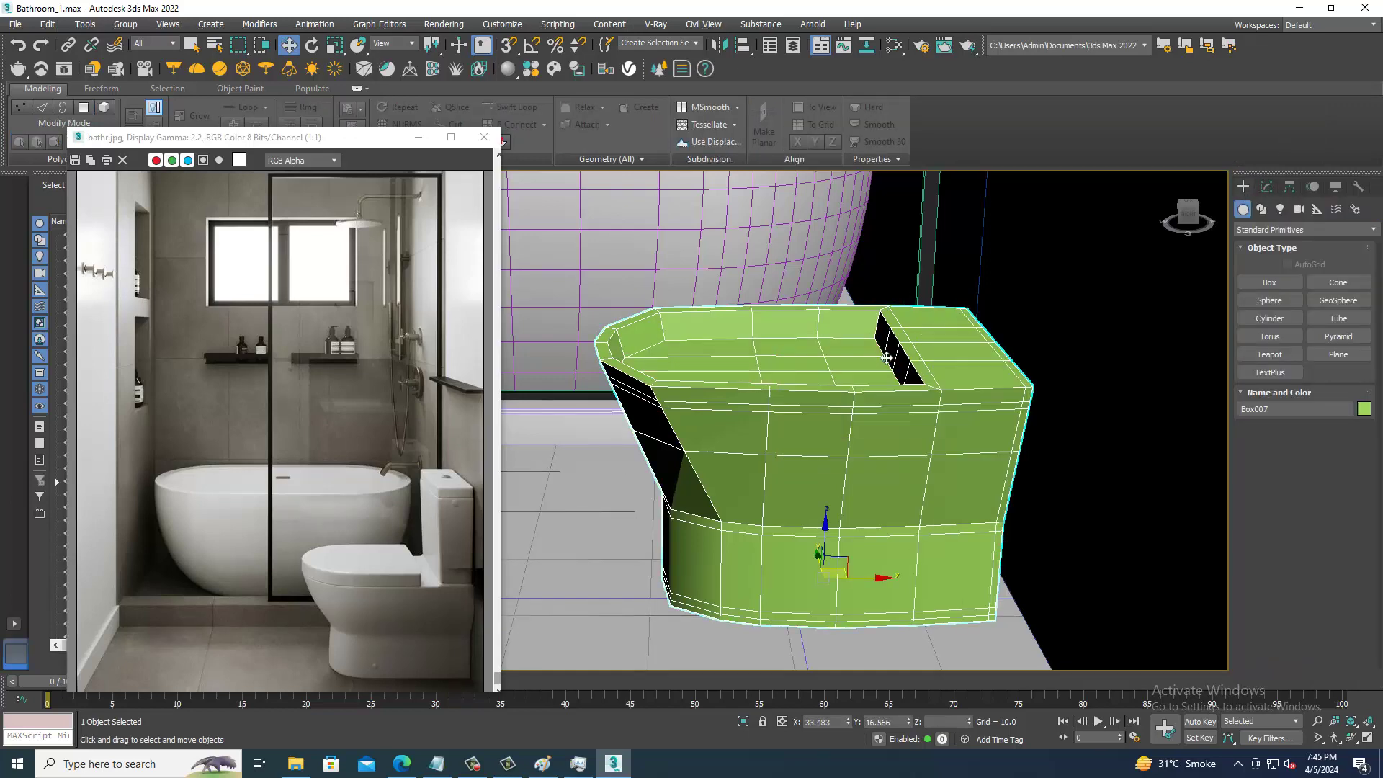
pyautogui.keyDown('alt'); pyautogui.moveTo(855, 381); pyautogui.dragTo(876, 402, button='middle'); pyautogui.keyUp('alt')
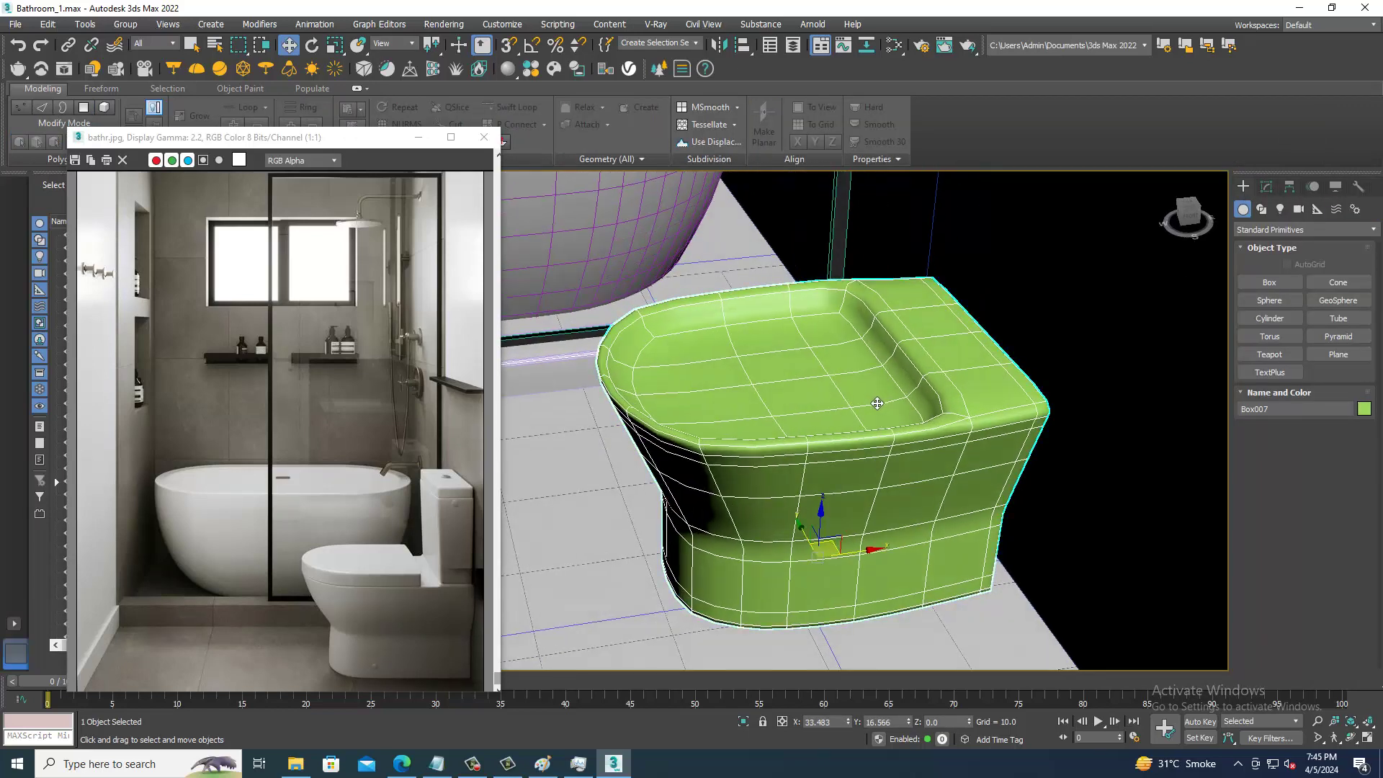
pyautogui.hotkey('ctrl', 'z')
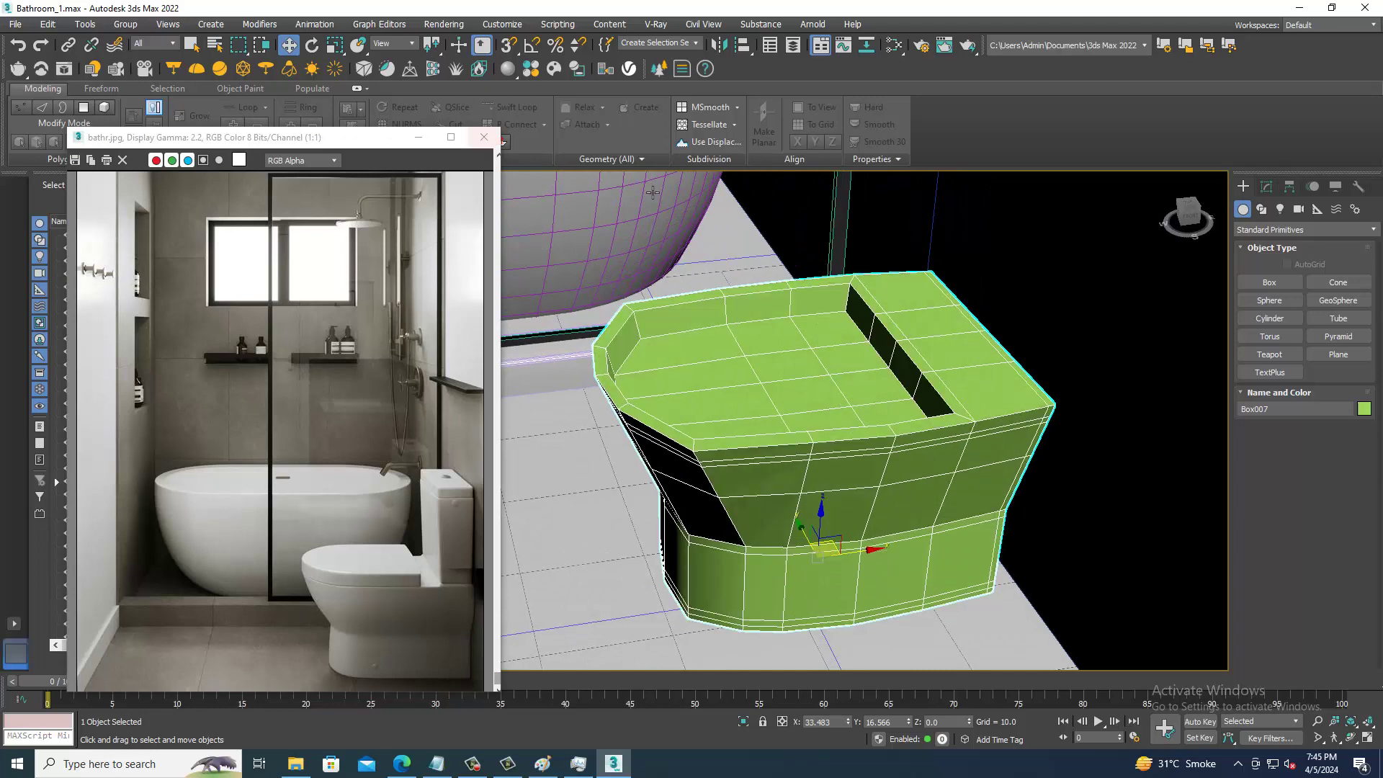
pyautogui.click(1266, 186)
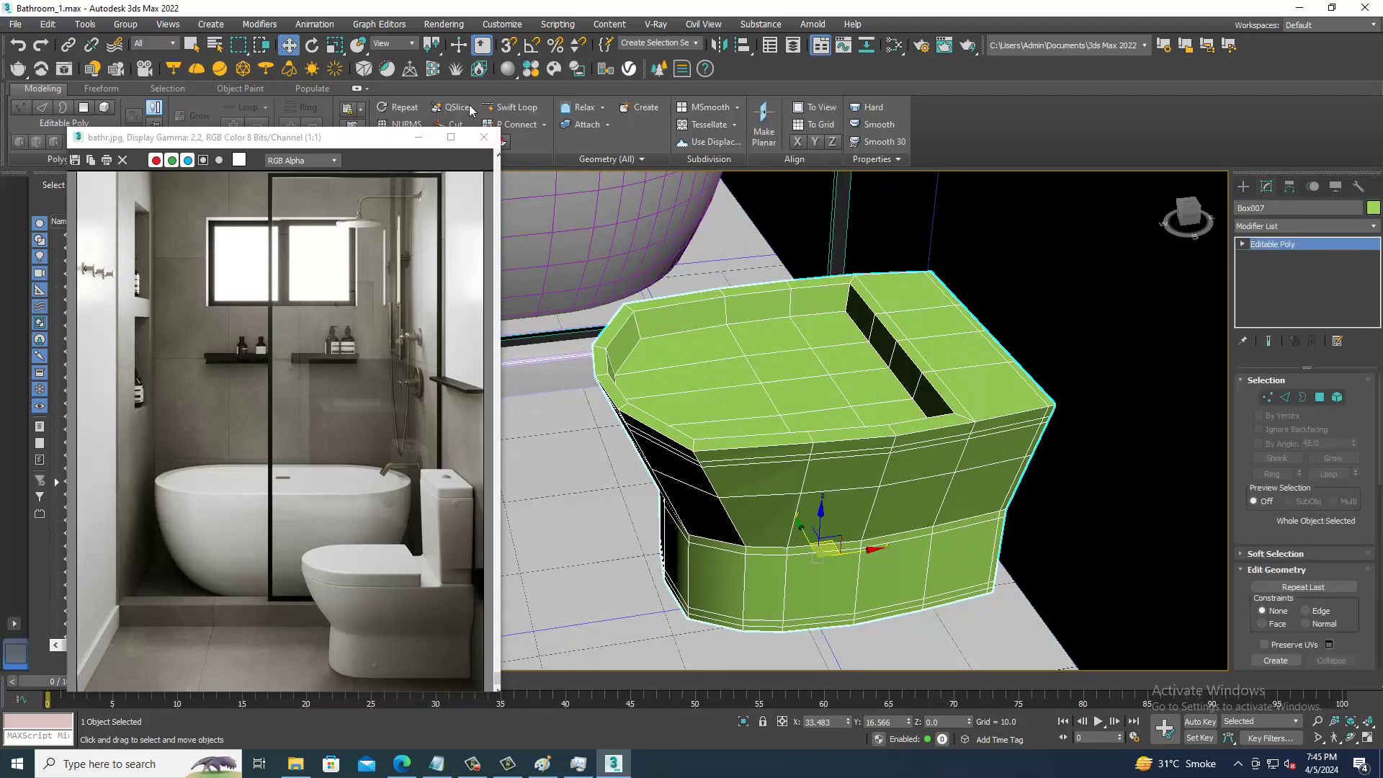
# - Insert a Swift Loop just below the toilet body's top rim
pyautogui.click(534, 111)
pyautogui.scroll(4, 660, 267)
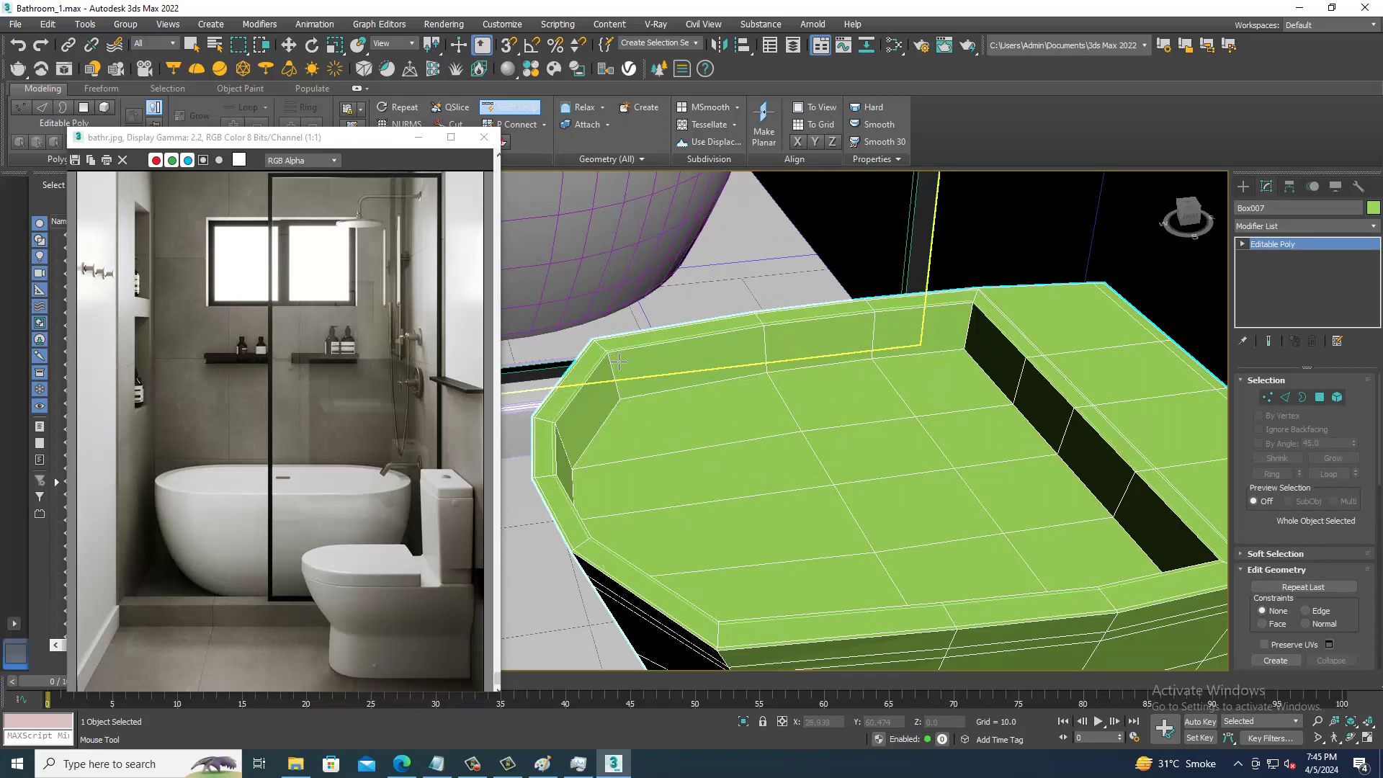
pyautogui.click(618, 362)
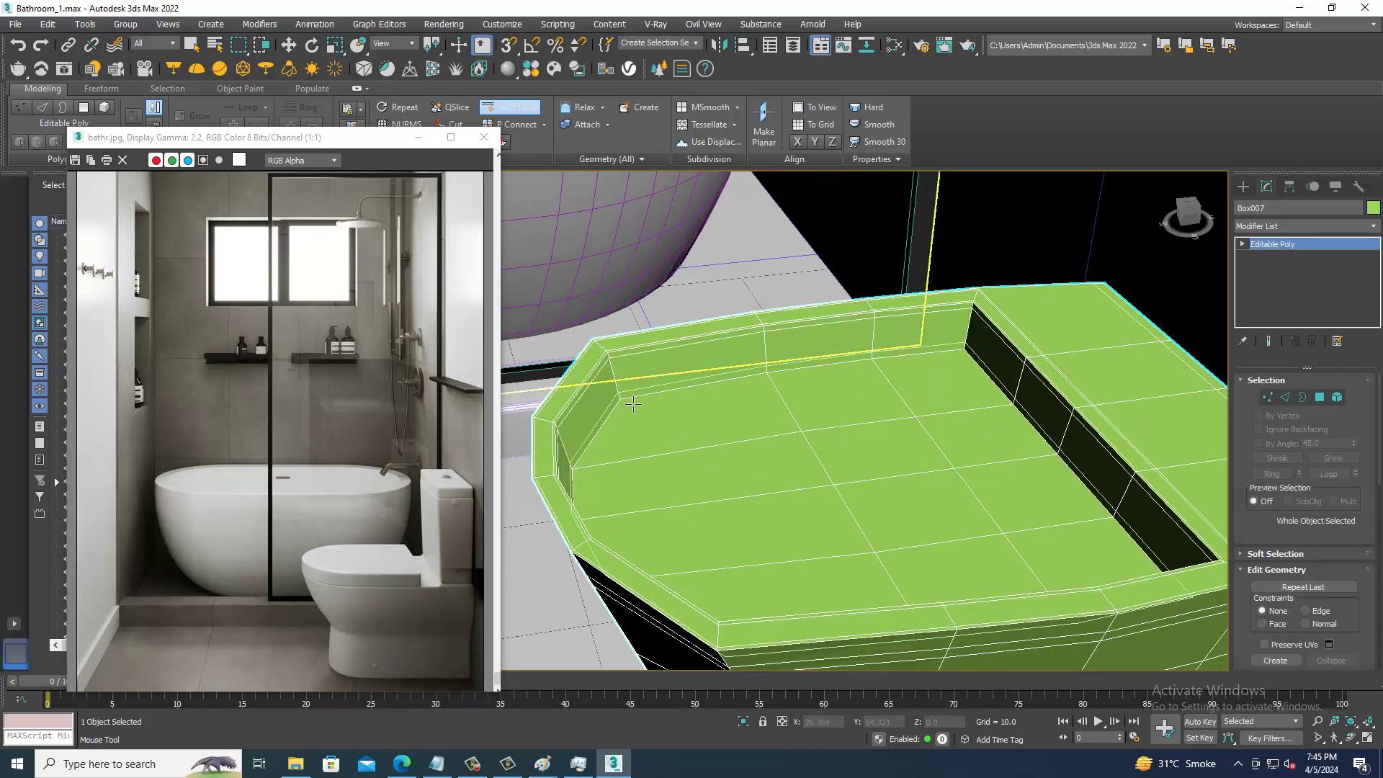
pyautogui.keyDown('alt'); pyautogui.moveTo(636, 390); pyautogui.dragTo(820, 356, button='middle'); pyautogui.keyUp('alt')
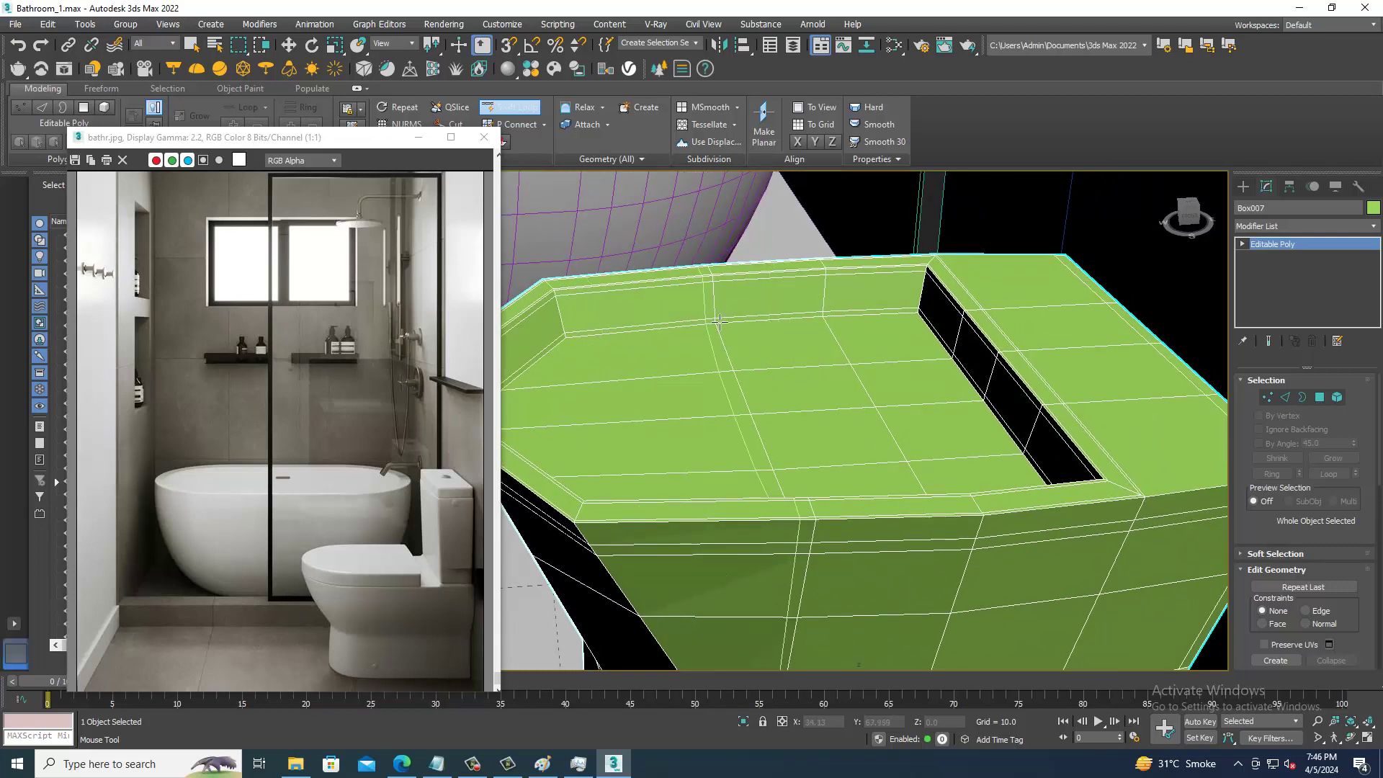
pyautogui.scroll(-6, 960, 428)
pyautogui.press('w')
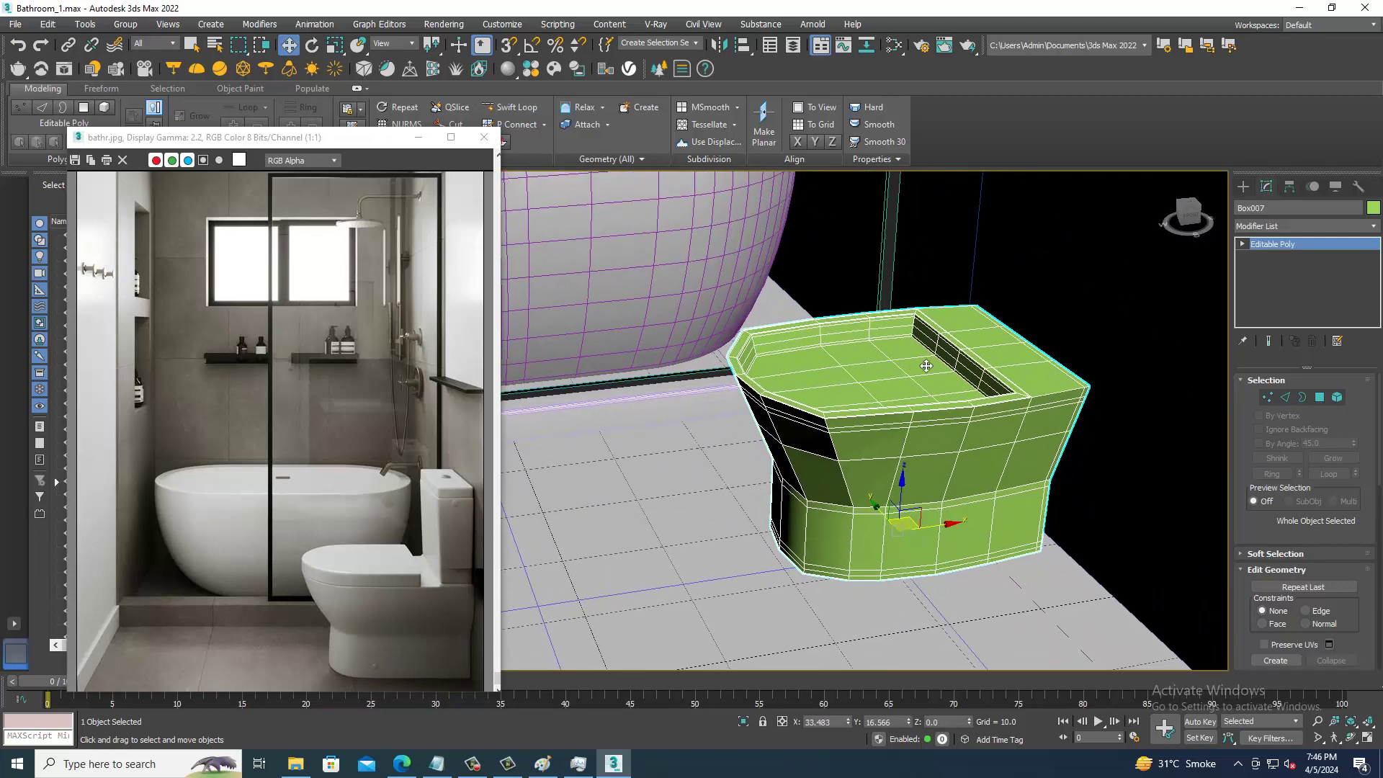
# - Check the crisper top with a NURMS smoothing preview, then switch smoothing off
pyautogui.rightClick(890, 427)
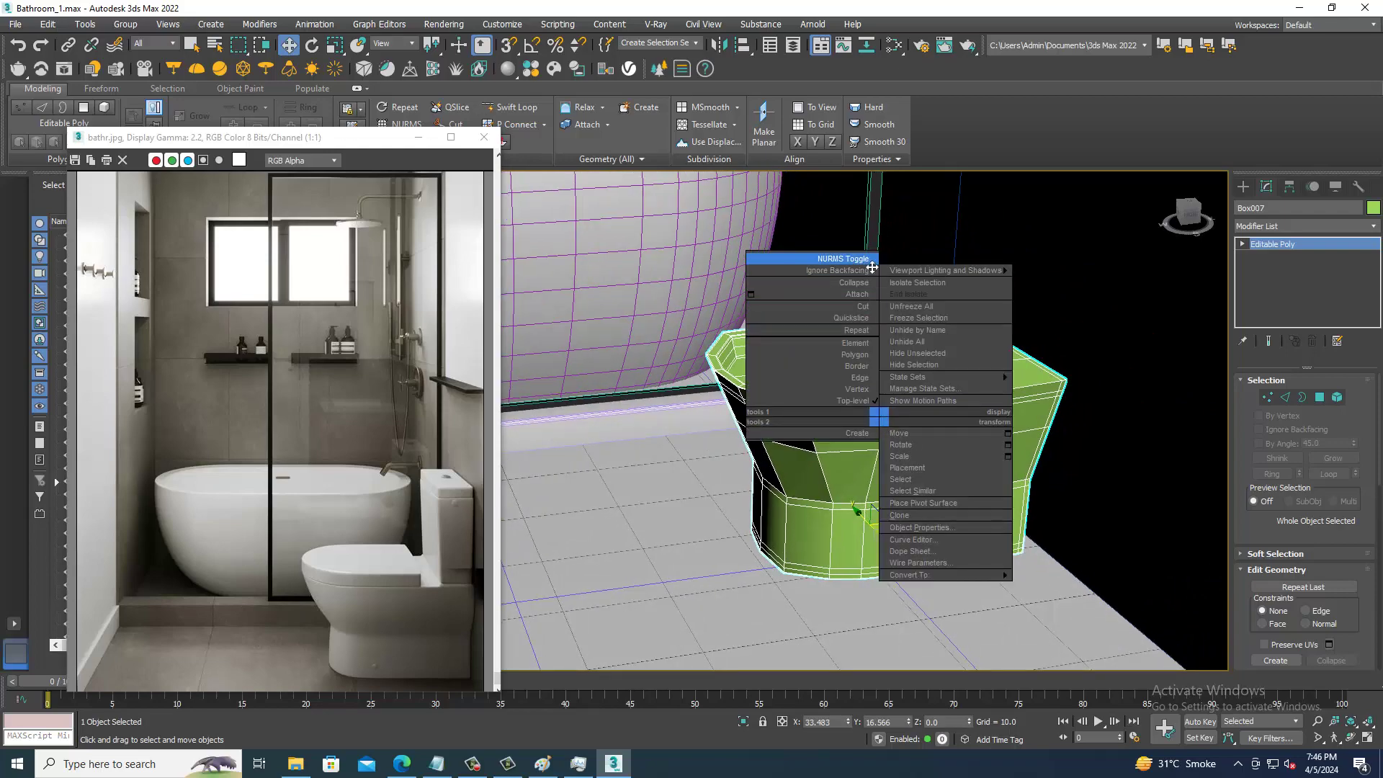
pyautogui.click(879, 410)
pyautogui.keyDown('alt'); pyautogui.moveTo(1027, 420); pyautogui.dragTo(998, 453, button='middle'); pyautogui.keyUp('alt')
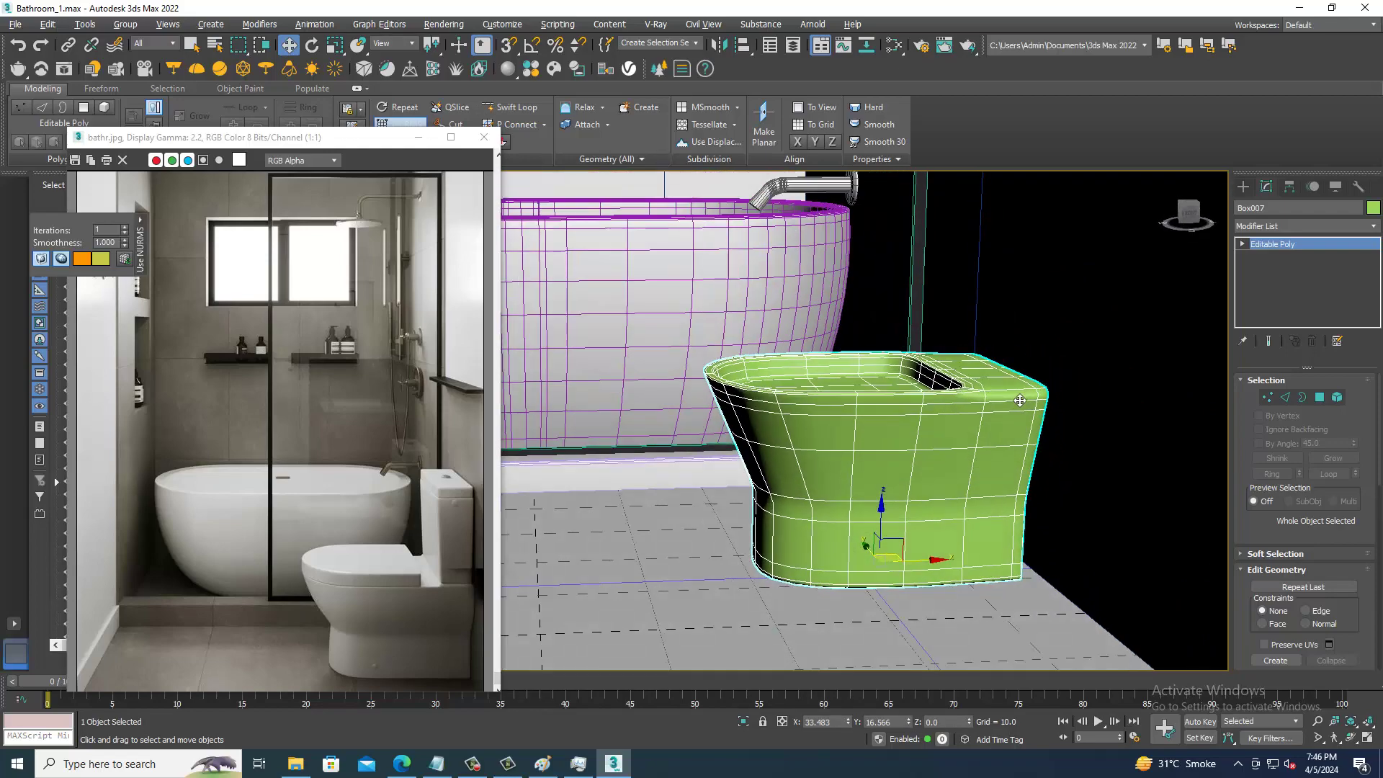
pyautogui.rightClick(995, 452)
pyautogui.click(979, 294)
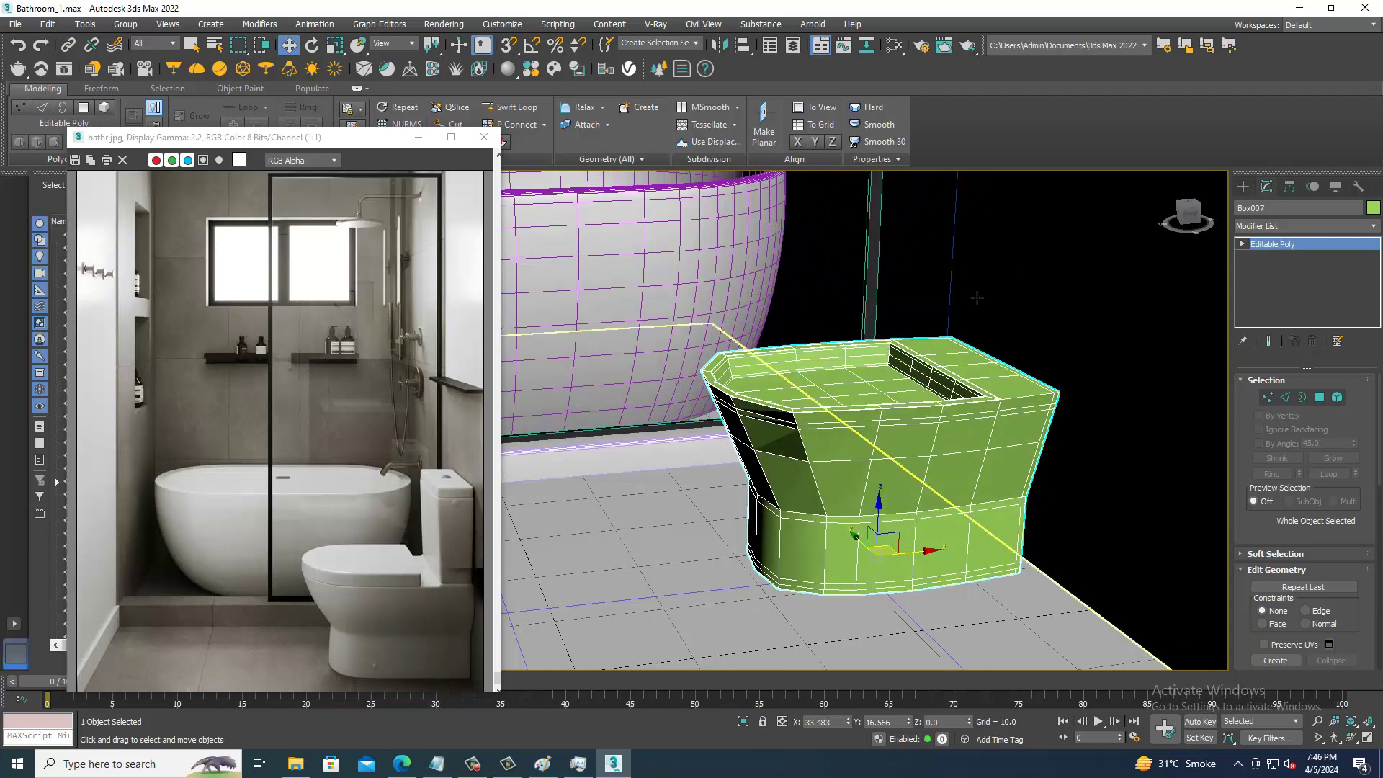
pyautogui.click(1243, 187)
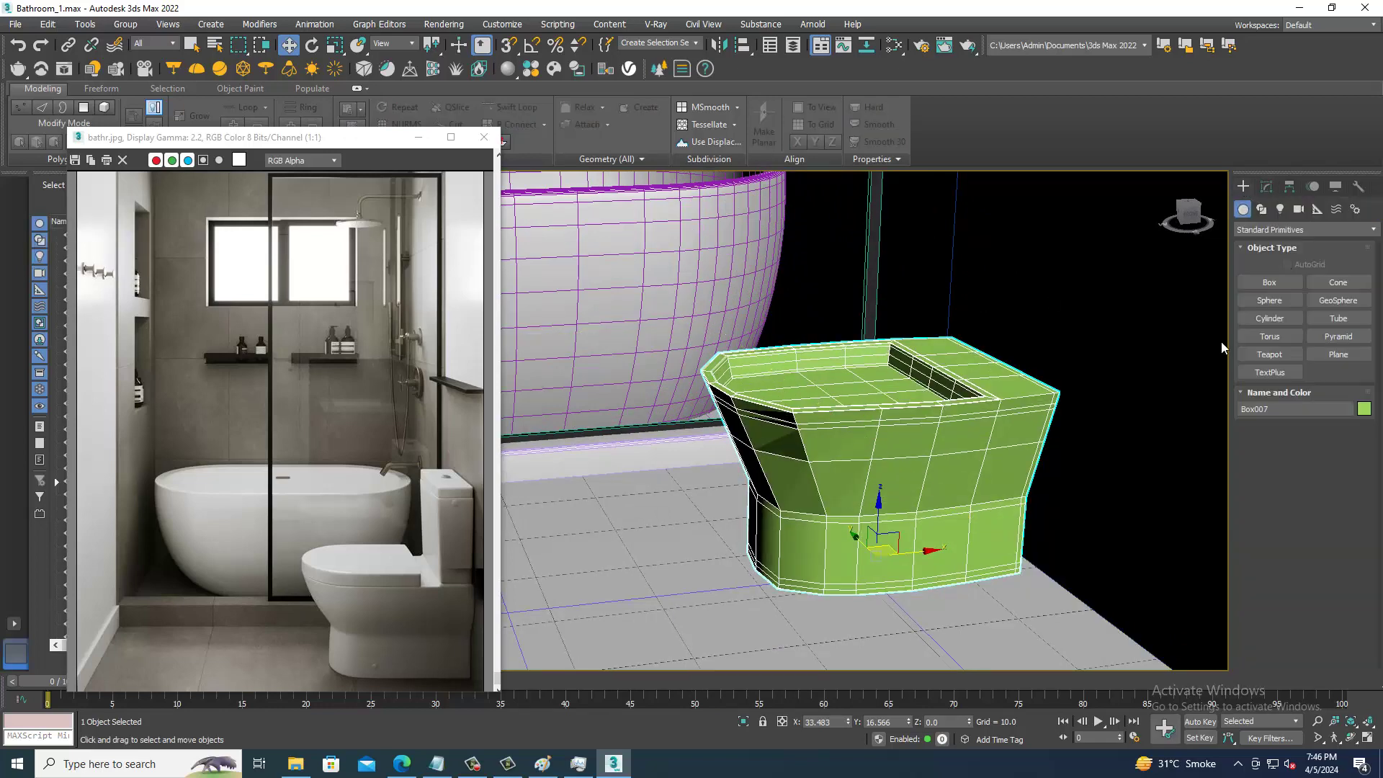
# - In the maximized Top view, start a rectangle spline over the toilet outline, then cancel it
pyautogui.hotkey('alt', 'w')
pyautogui.hotkey('alt', 'w')
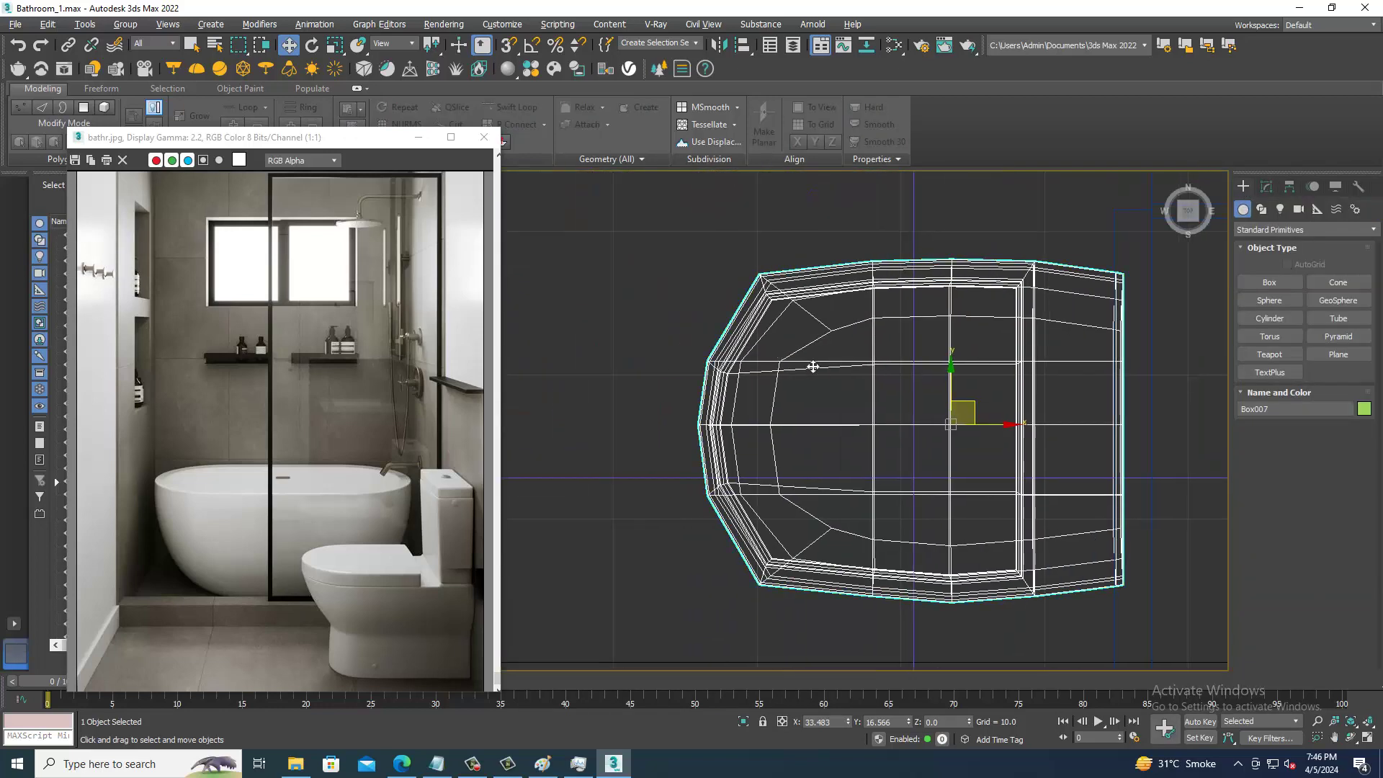
pyautogui.click(1261, 210)
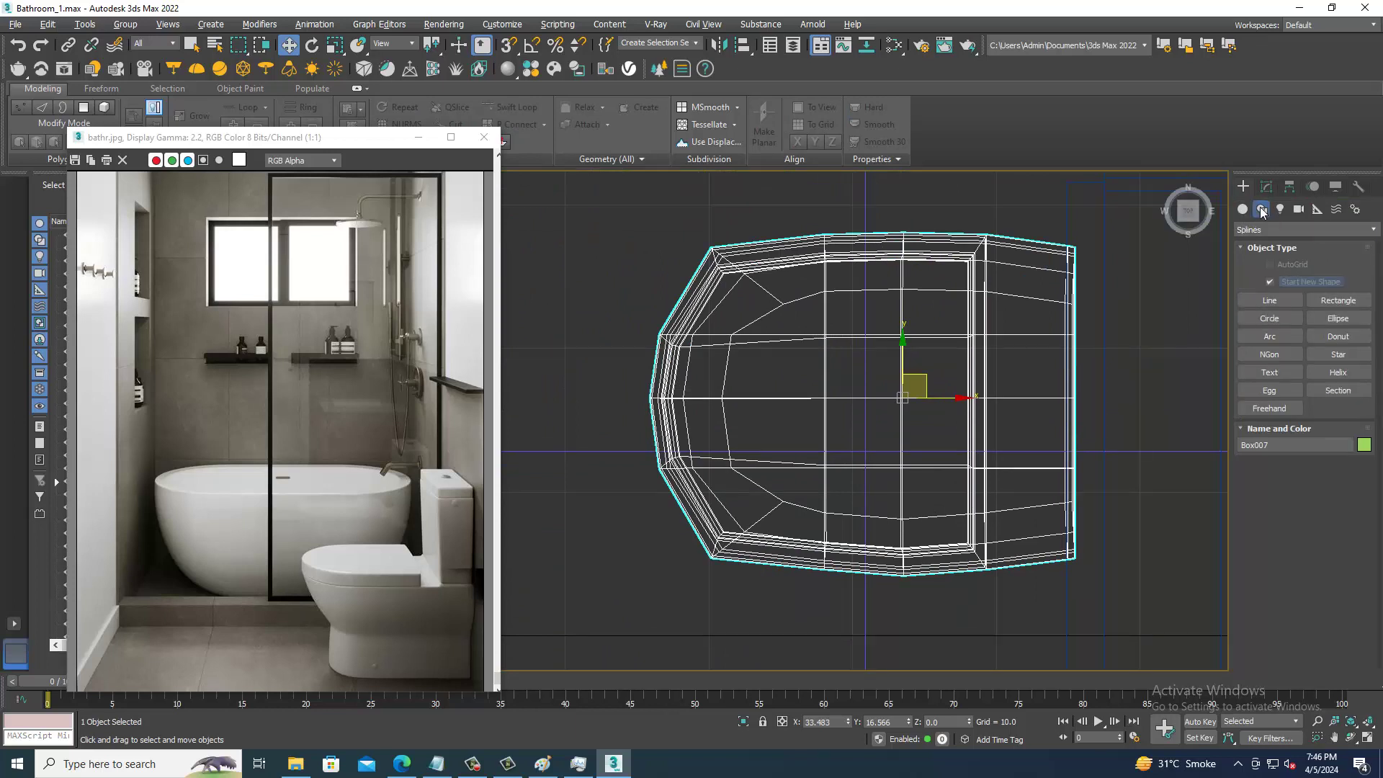
pyautogui.click(1339, 301)
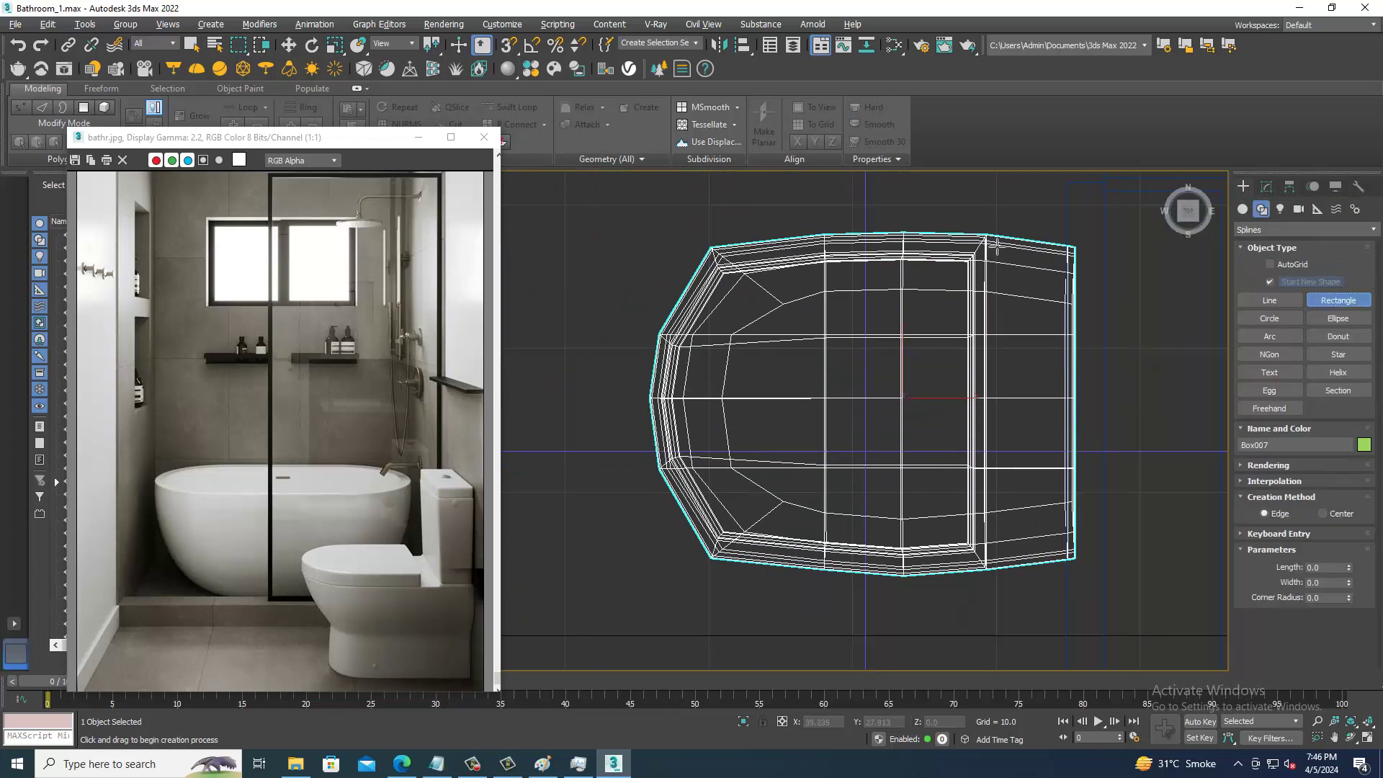
pyautogui.moveTo(986, 236)
pyautogui.mouseDown()
pyautogui.moveTo(680, 557)
pyautogui.moveTo(688, 579)
pyautogui.mouseUp()
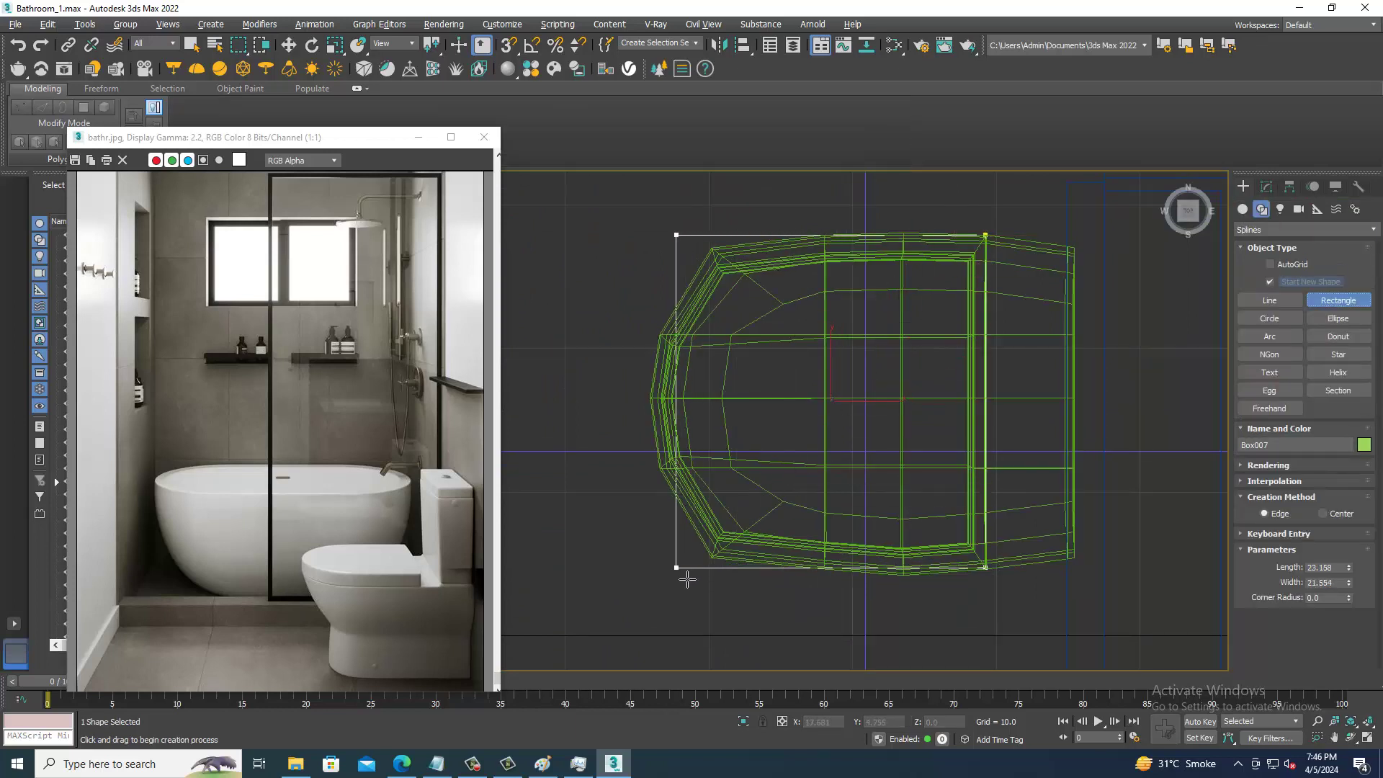
pyautogui.rightClick(850, 555)
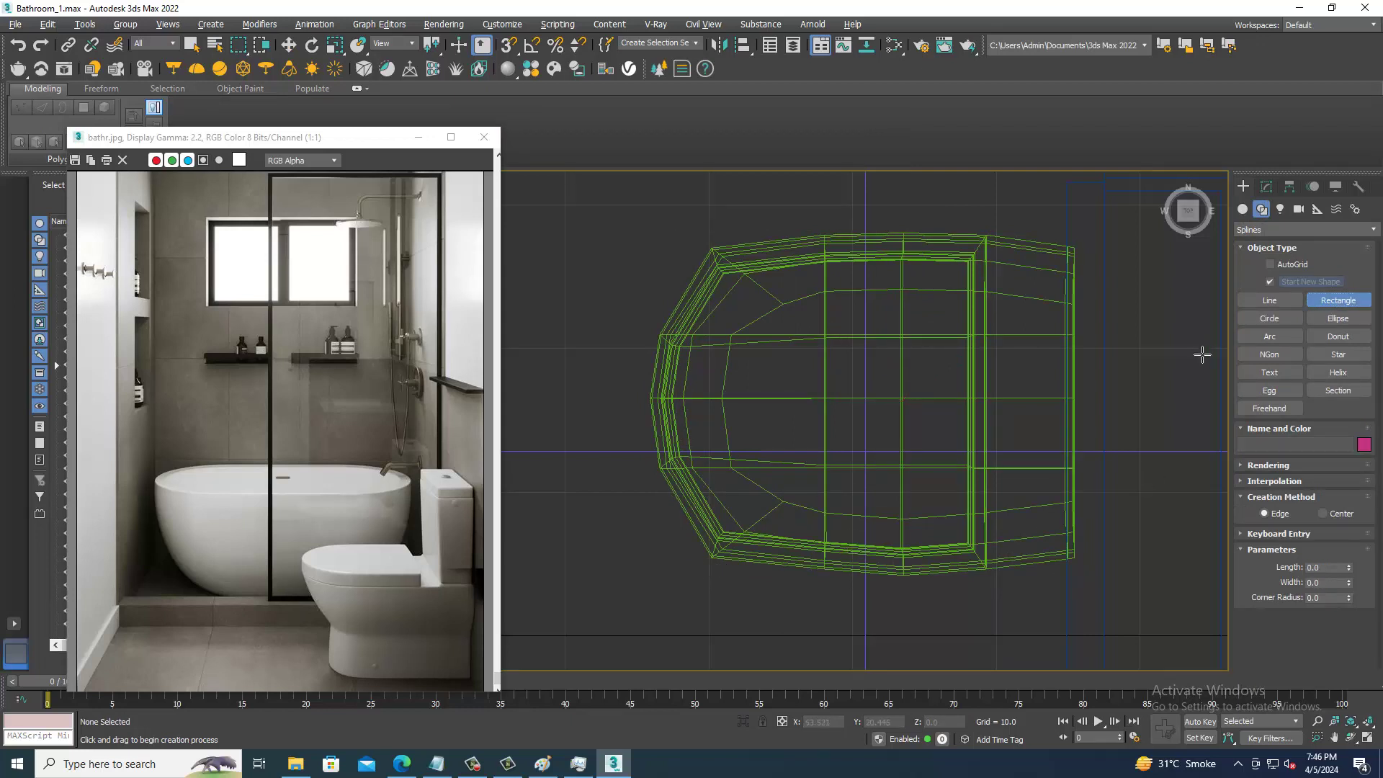
# - Create a thin Box008 about 1.805 high covering the toilet's top outline
pyautogui.click(1243, 209)
pyautogui.click(1268, 283)
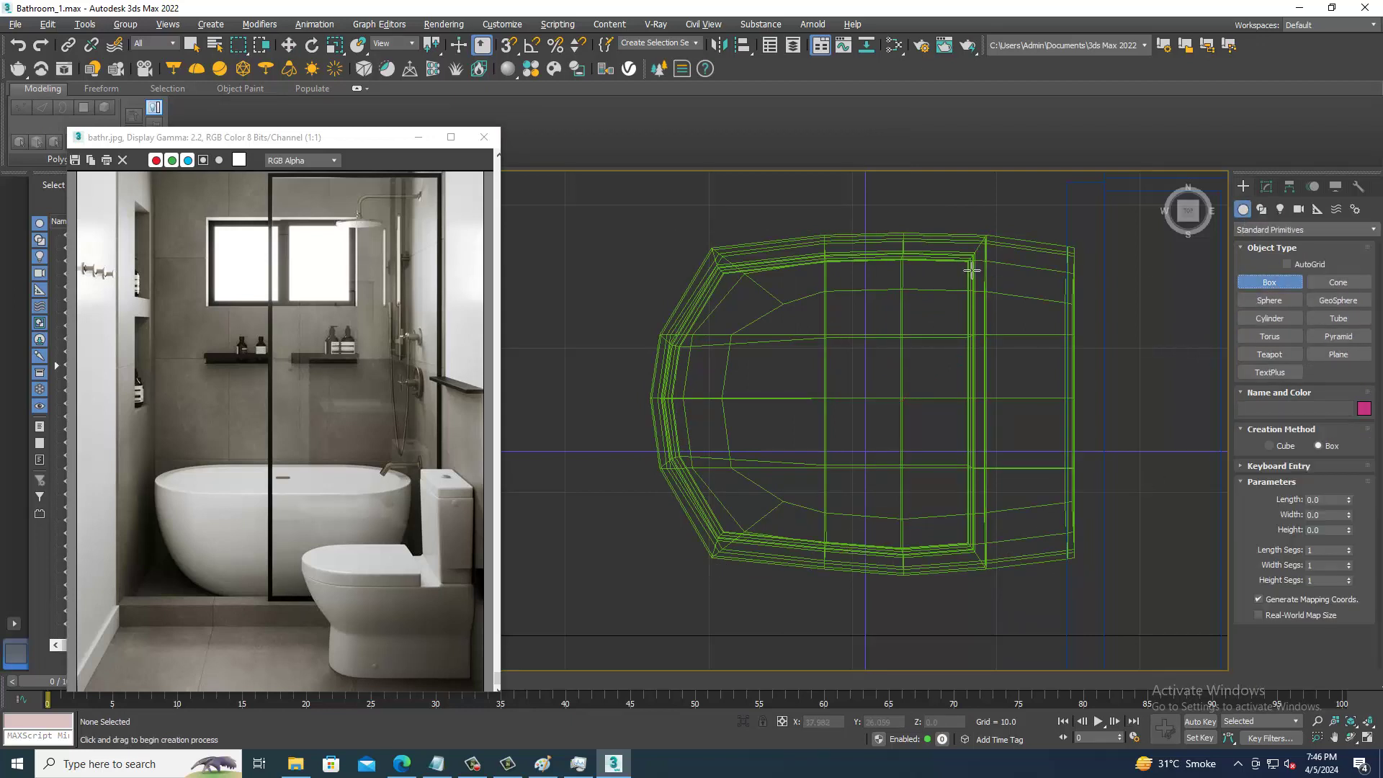
pyautogui.moveTo(995, 249); pyautogui.dragTo(628, 580)
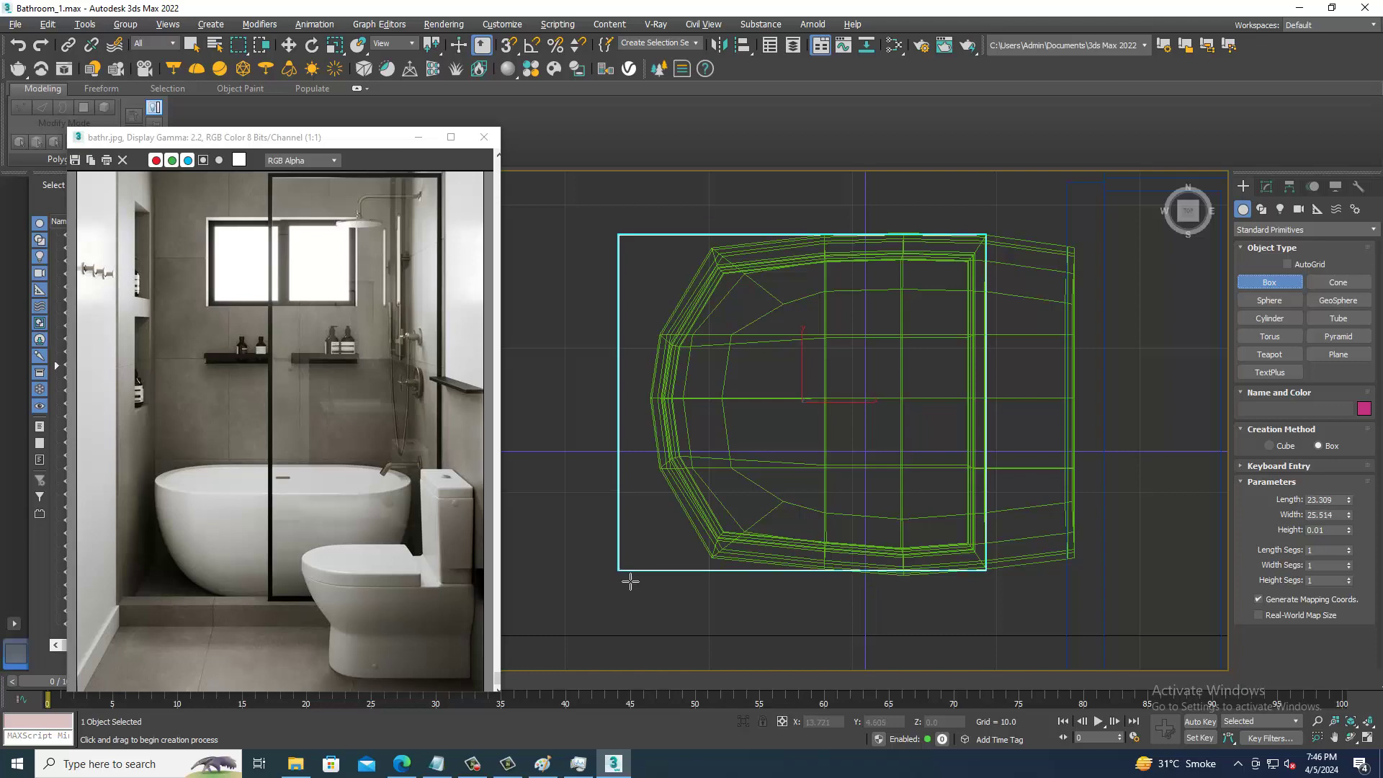
pyautogui.click(636, 570)
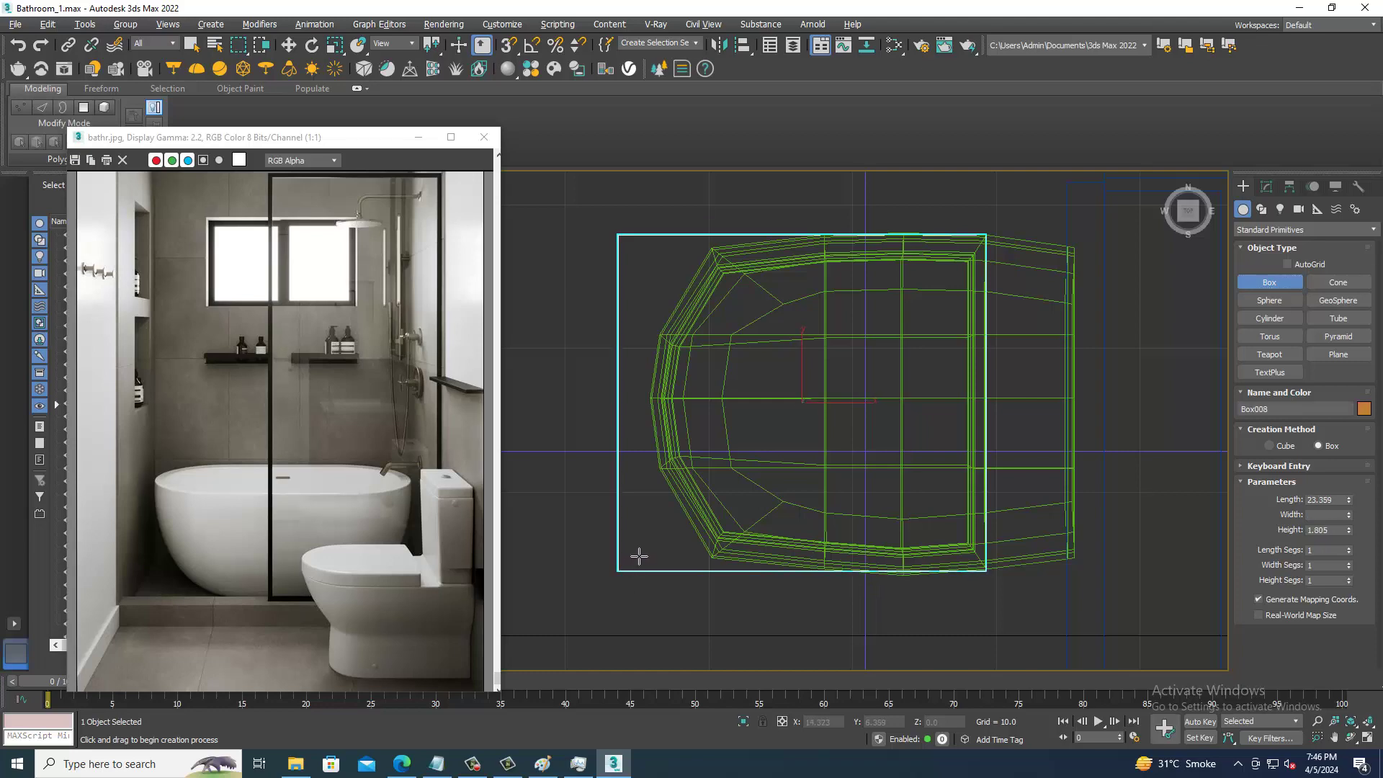
pyautogui.press('w')
# - In Perspective, raise the flat box onto the top of the toilet body
pyautogui.hotkey('alt', 'w')
pyautogui.hotkey('alt', 'w')
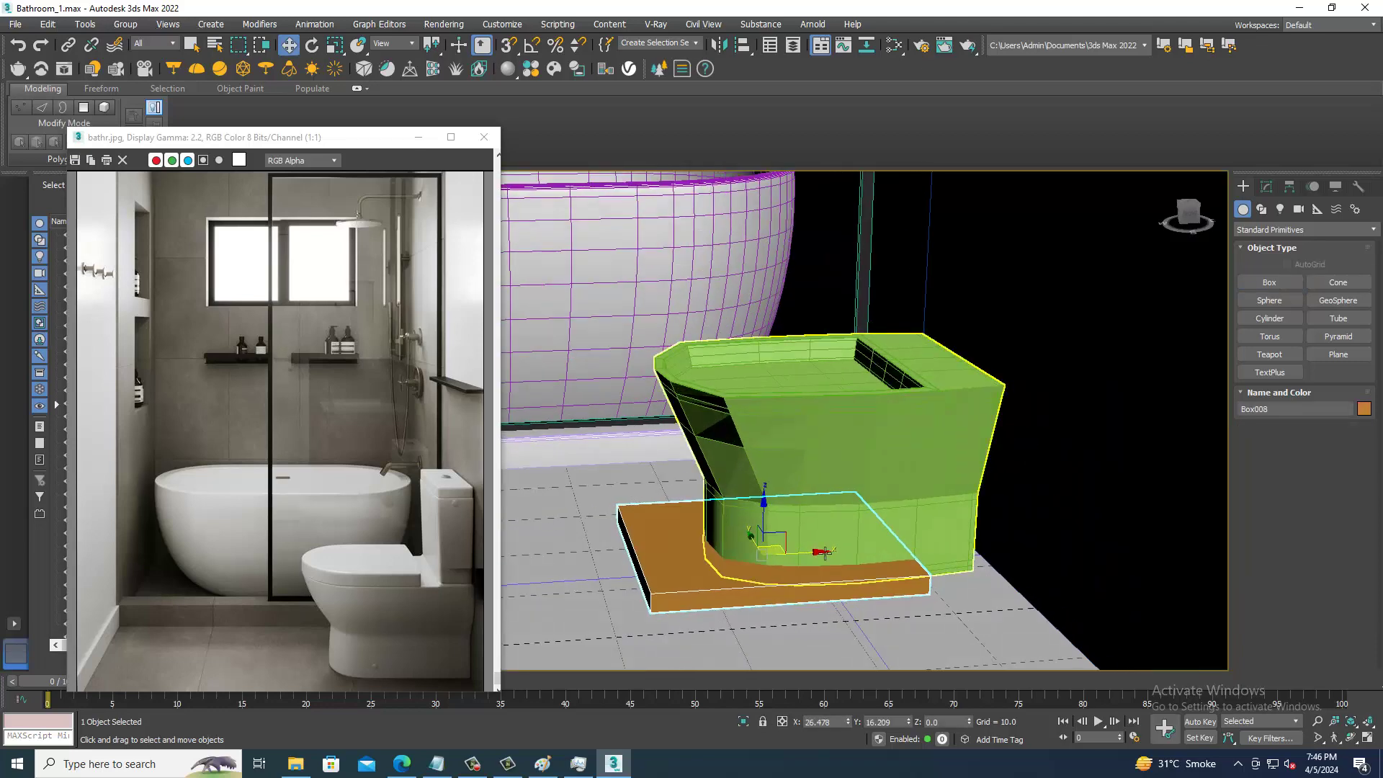
pyautogui.moveTo(765, 520); pyautogui.dragTo(757, 331)
pyautogui.keyDown('alt'); pyautogui.moveTo(756, 331); pyautogui.dragTo(901, 445, button='middle'); pyautogui.keyUp('alt')
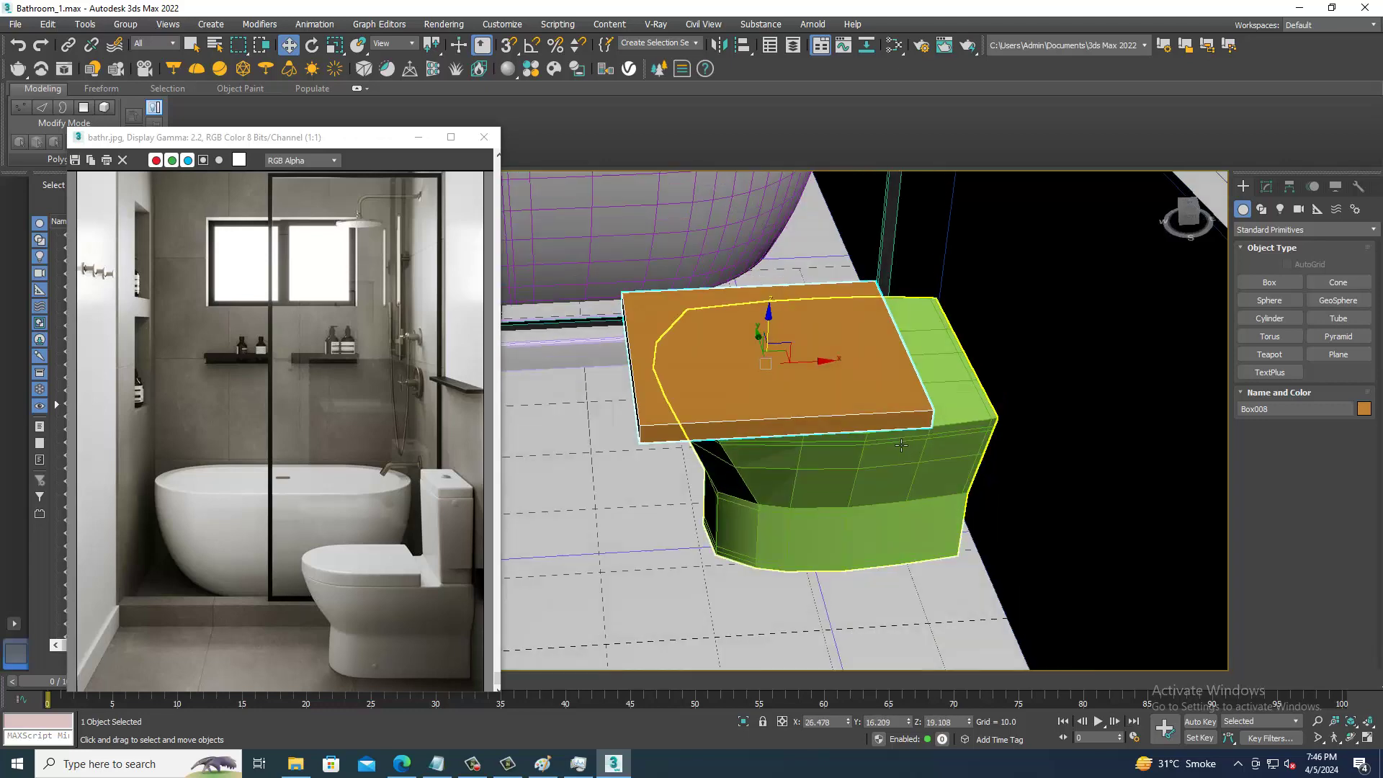
pyautogui.hotkey('alt', 'w')
pyautogui.hotkey('alt', 'w')
pyautogui.moveTo(742, 227); pyautogui.dragTo(710, 235, button='middle')
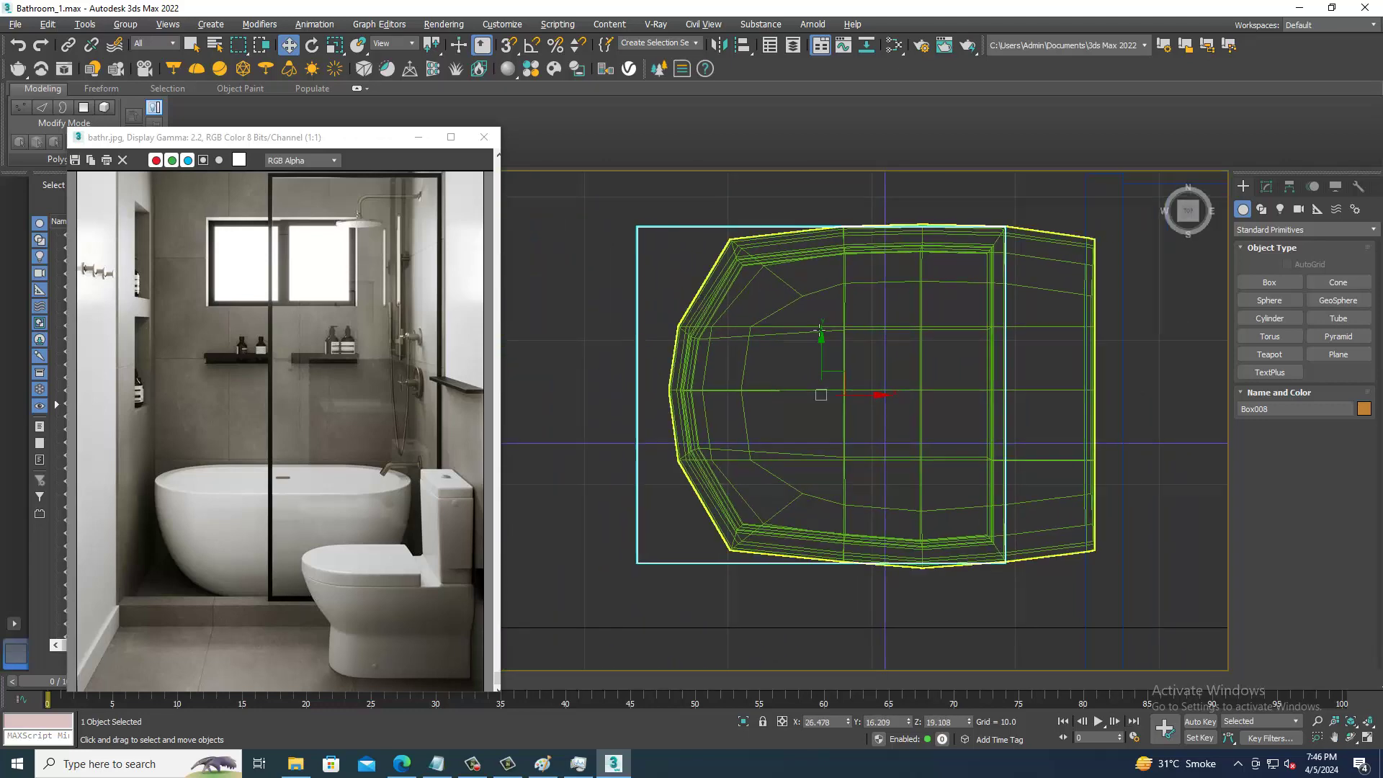
# - Convert the new box to editable and add two horizontal and one vertical edge loop
pyautogui.rightClick(705, 232)
pyautogui.moveTo(745, 382)
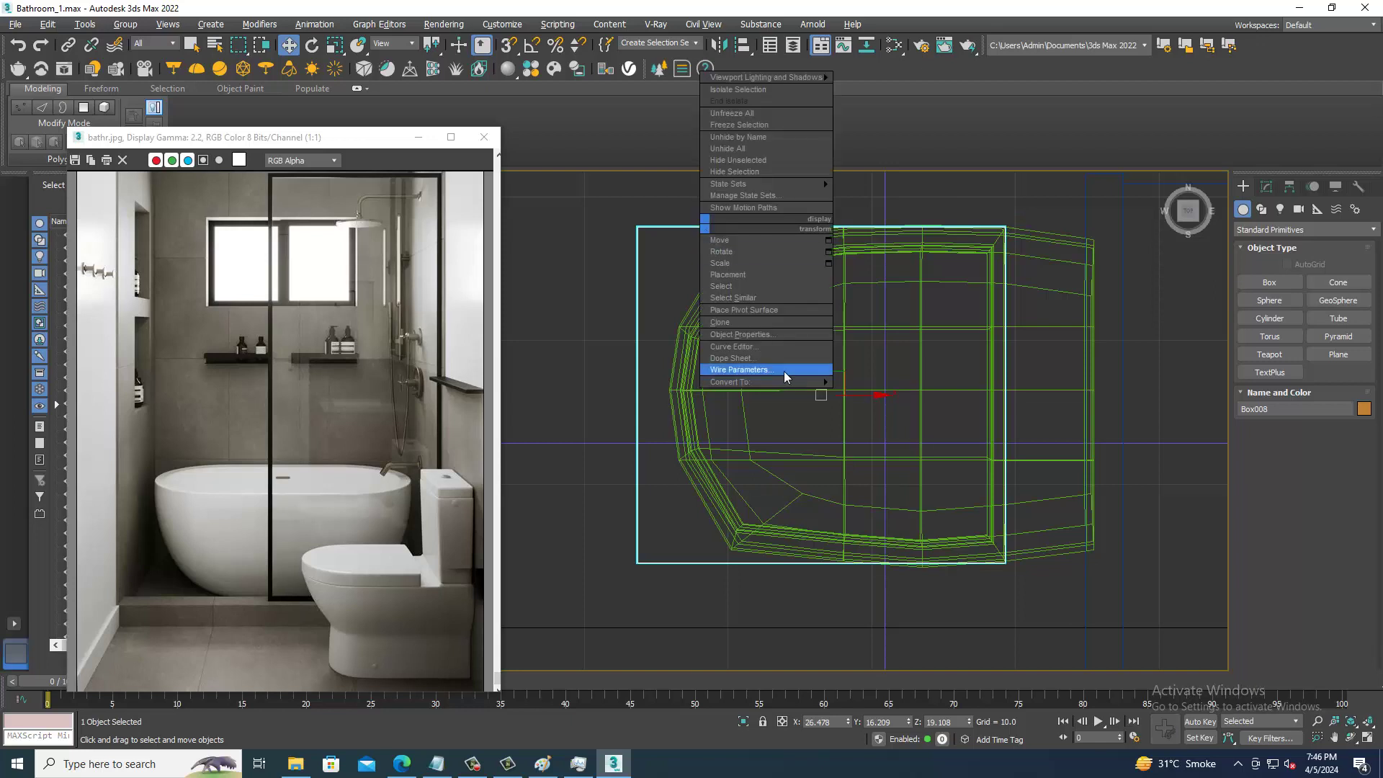
pyautogui.click(898, 395)
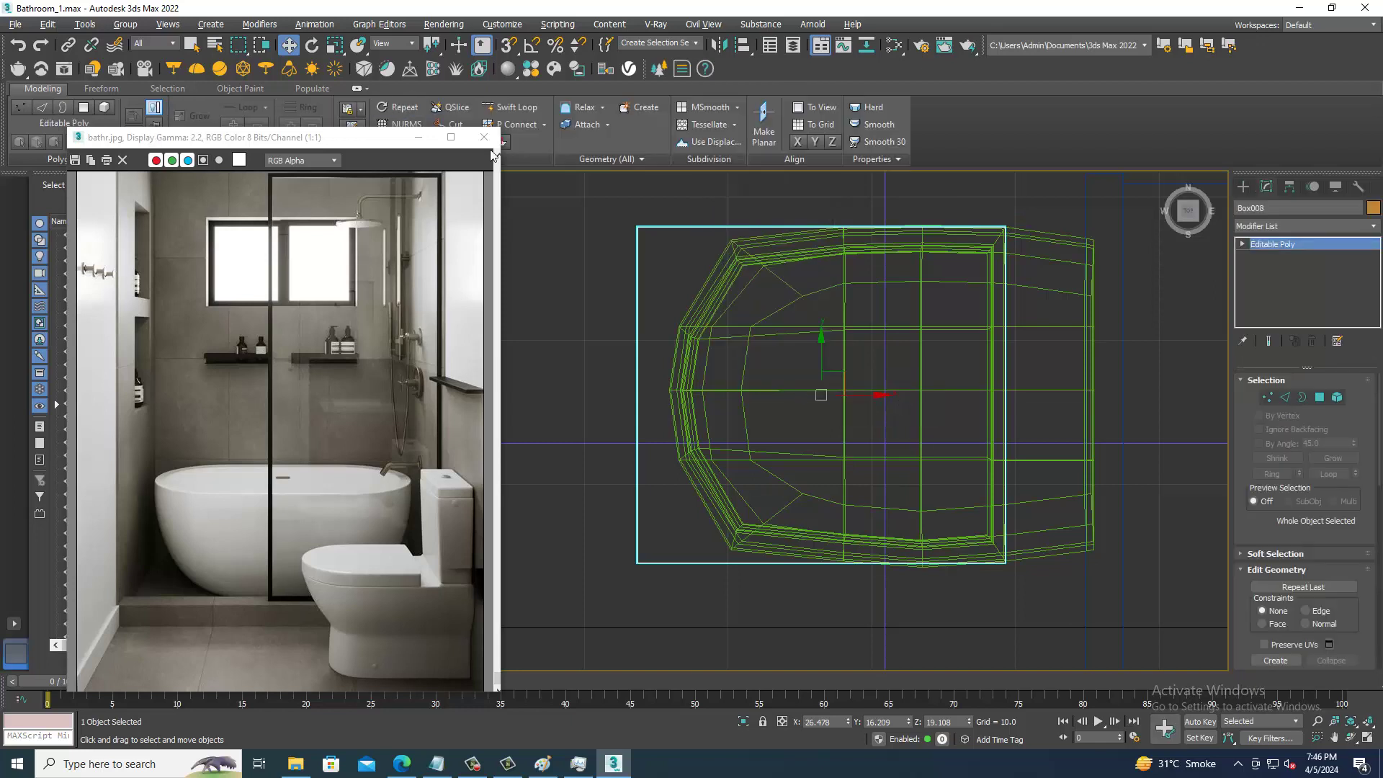
pyautogui.click(516, 111)
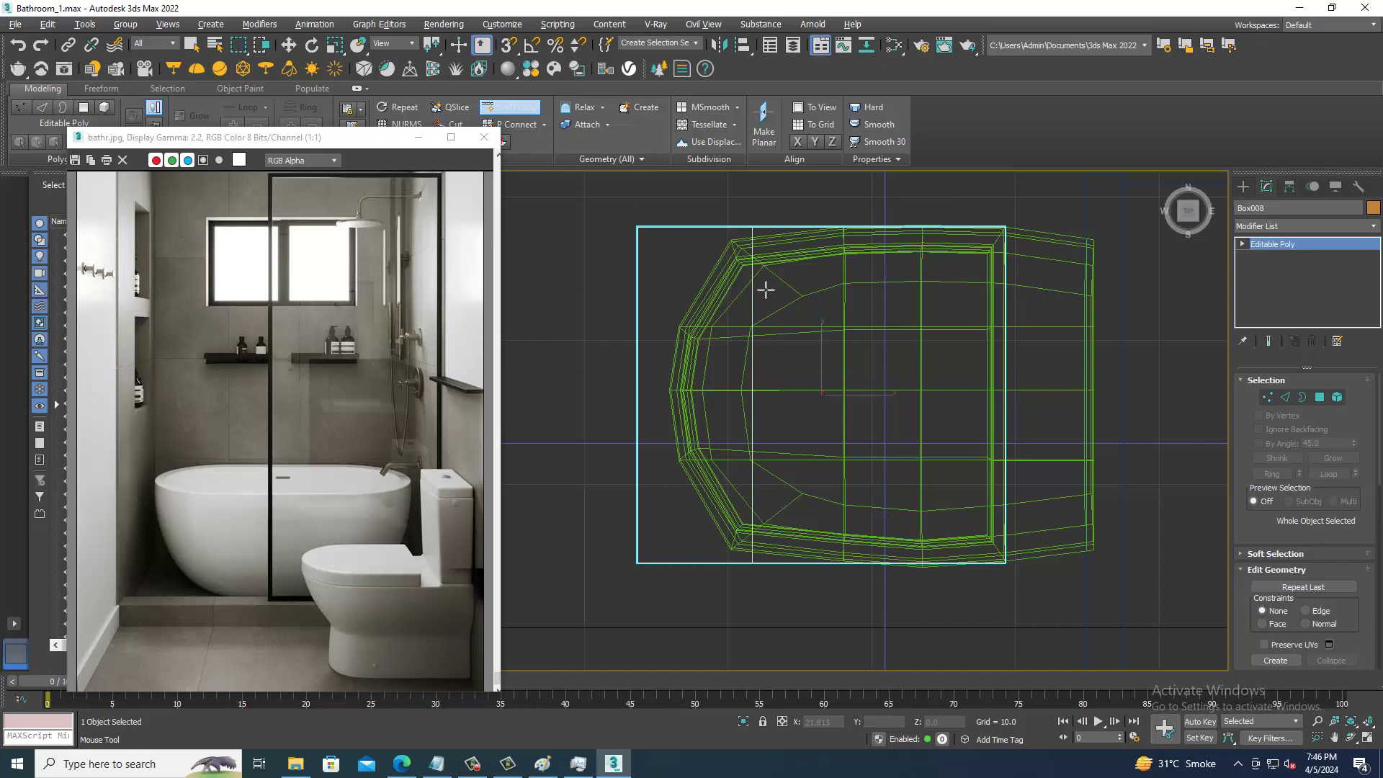
pyautogui.click(675, 338)
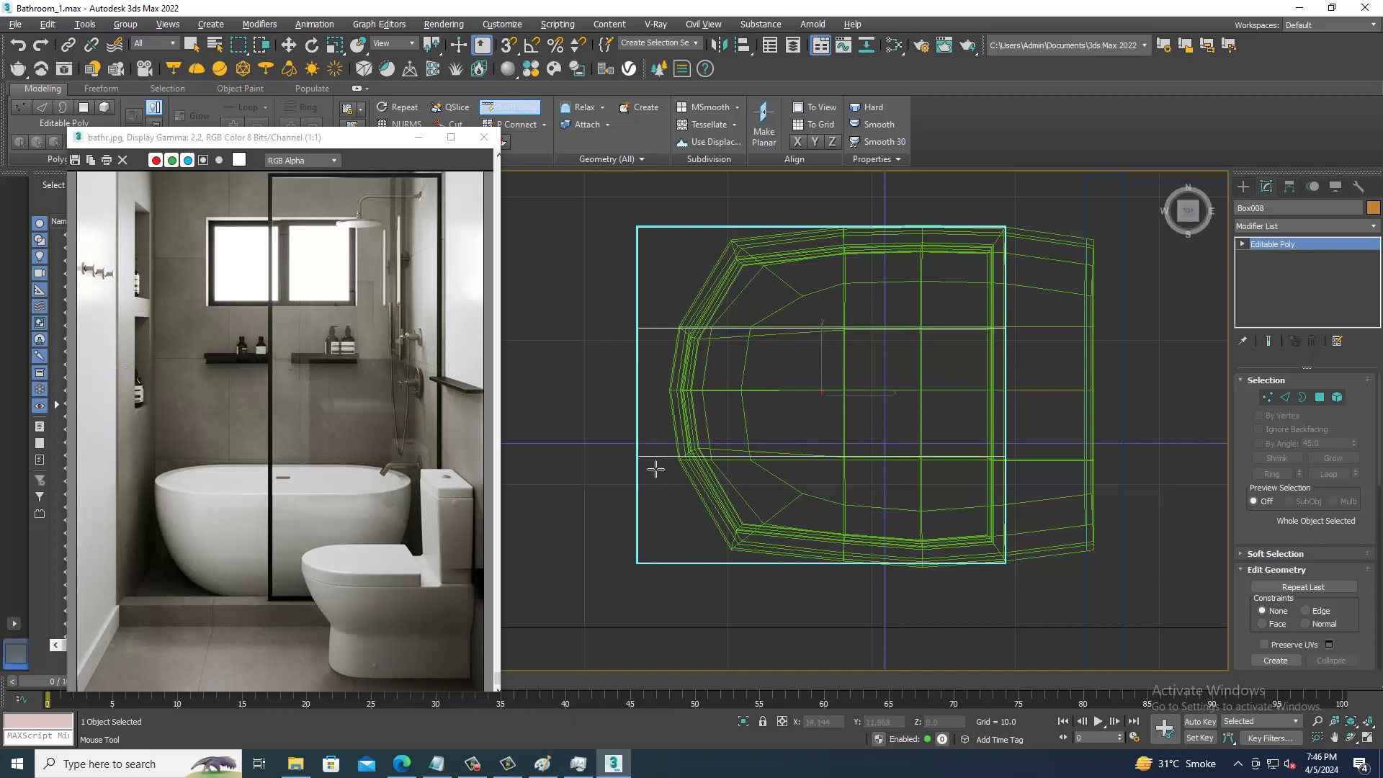
pyautogui.click(655, 460)
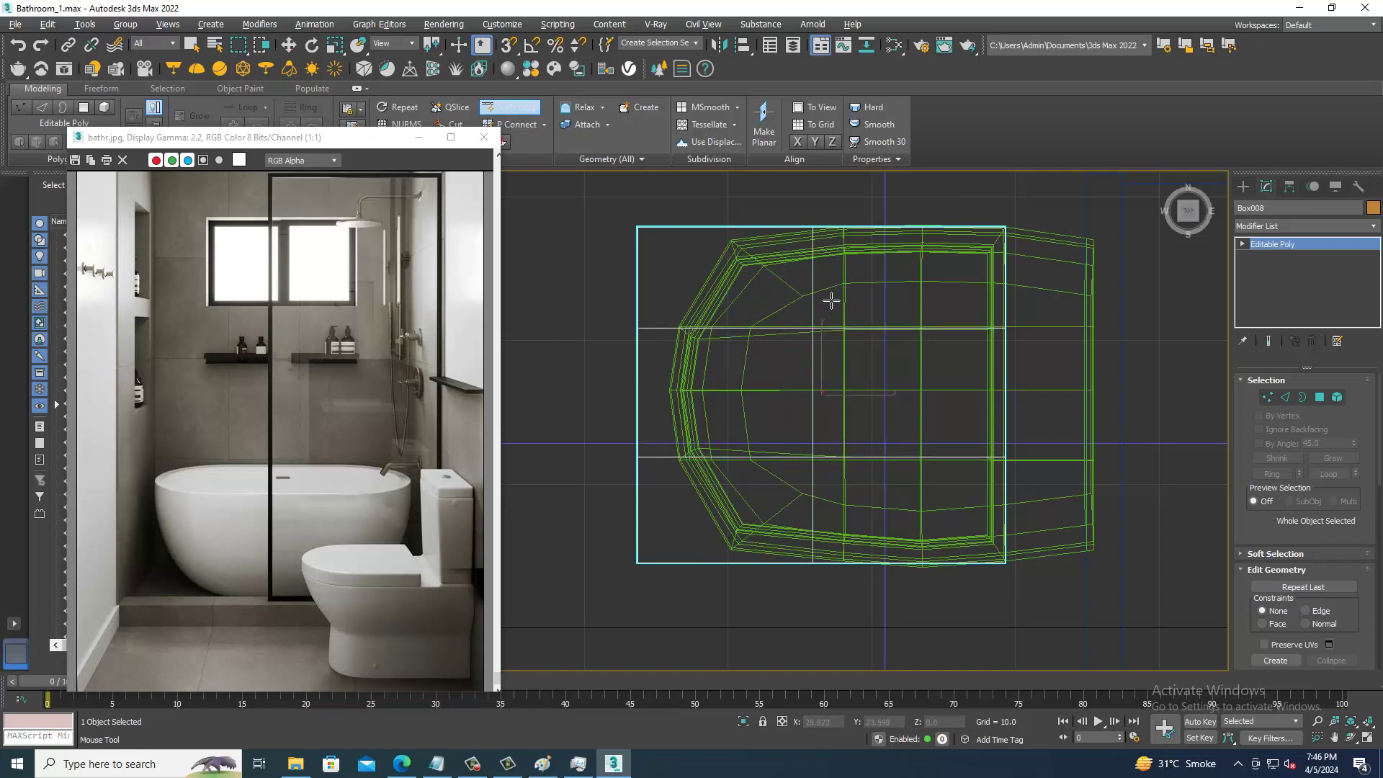
pyautogui.click(844, 301)
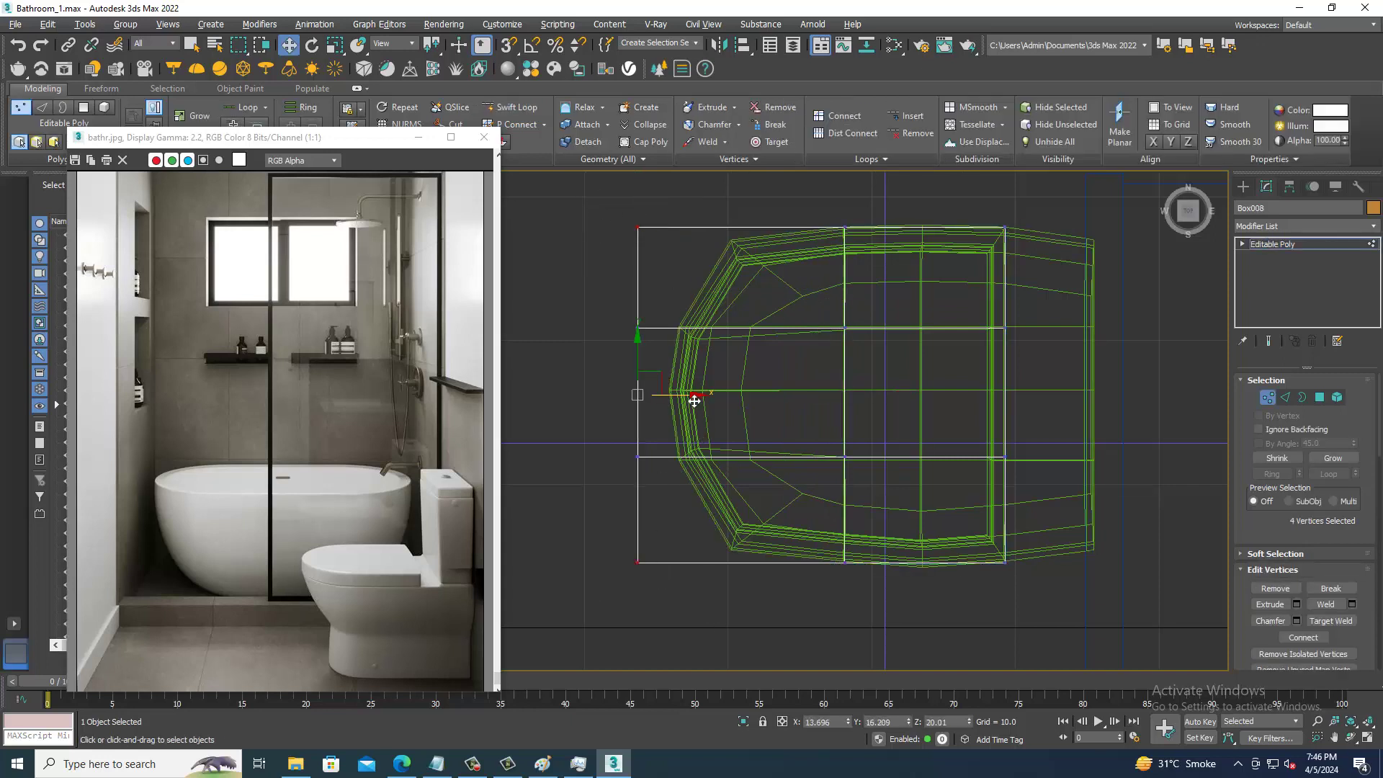
# - Move the lid's left vertices inward in Top view to angle its outline
pyautogui.moveTo(694, 400); pyautogui.dragTo(798, 411)
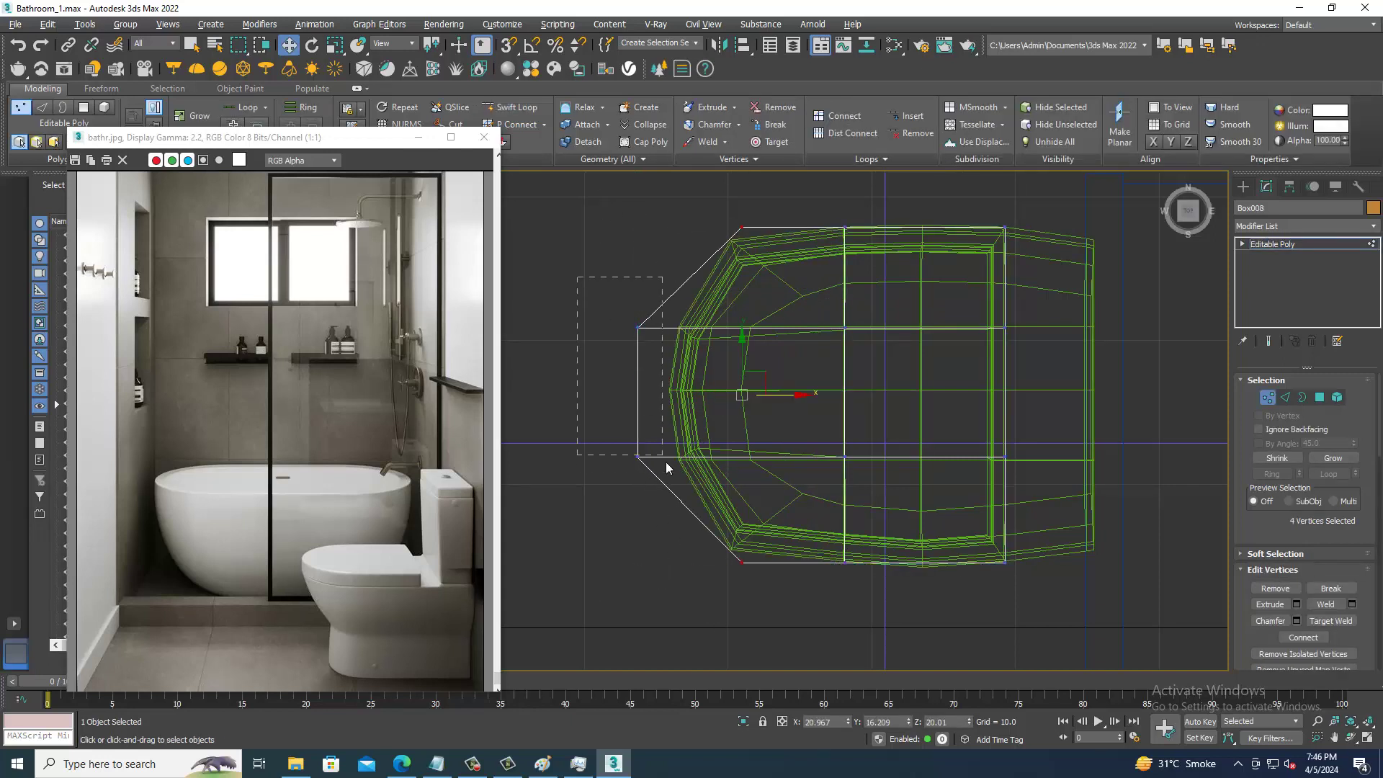
pyautogui.moveTo(690, 399); pyautogui.dragTo(729, 397)
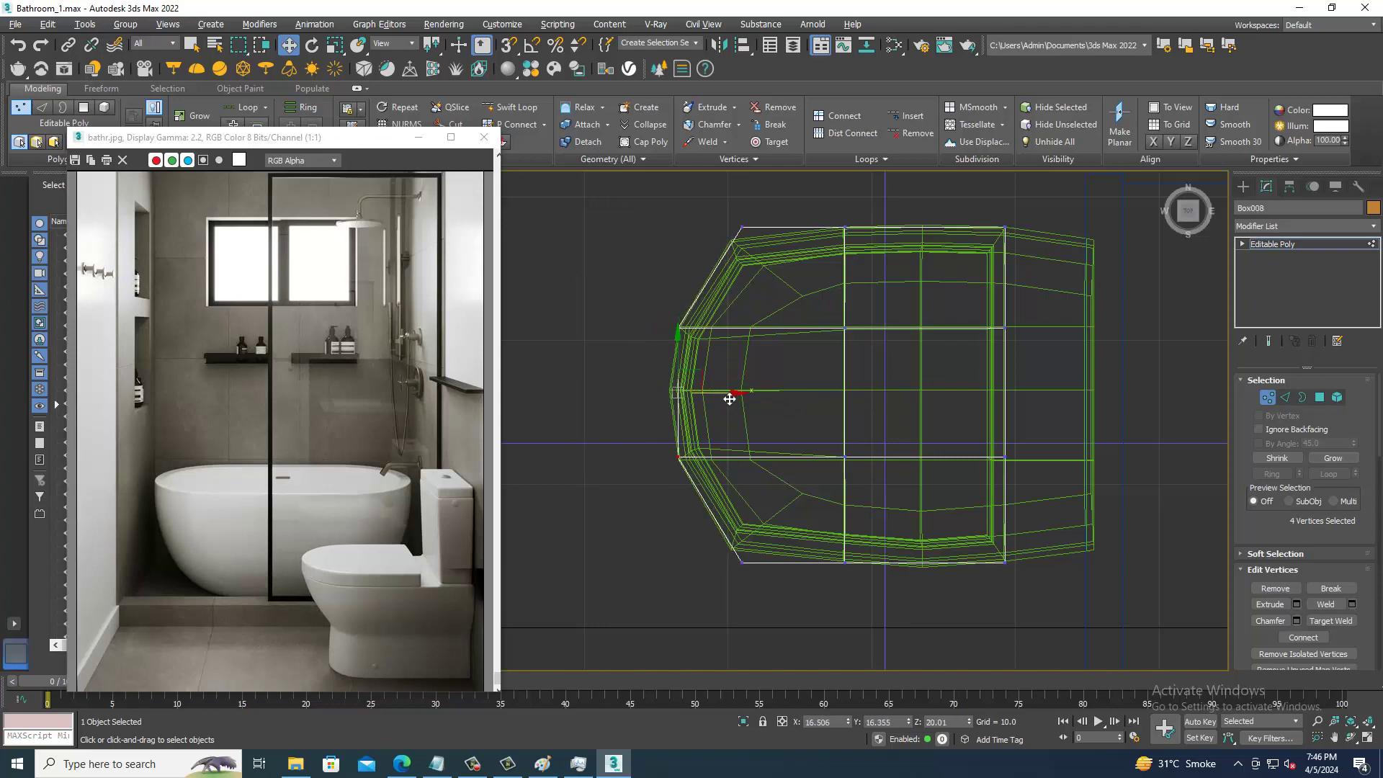
pyautogui.moveTo(838, 299); pyautogui.dragTo(811, 373, button='middle')
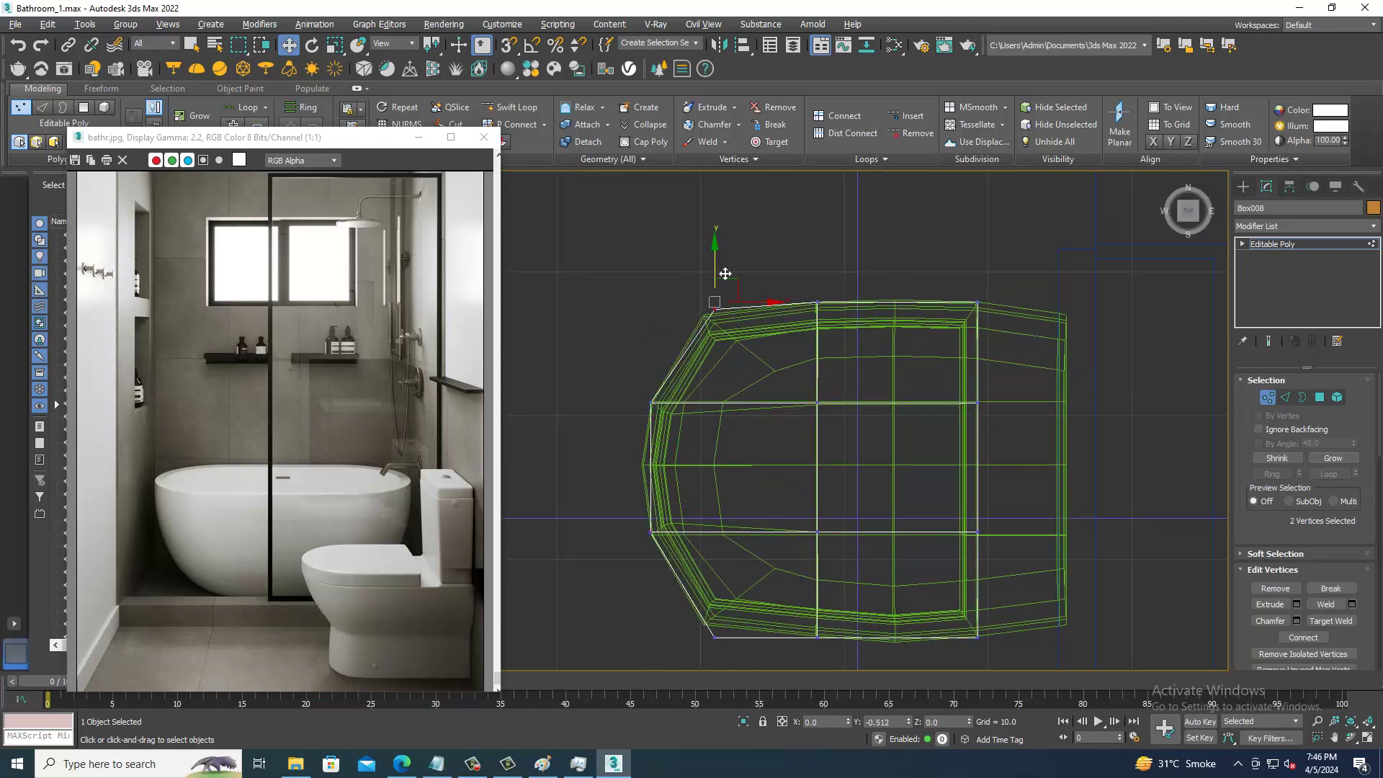
pyautogui.moveTo(765, 318); pyautogui.dragTo(729, 154, button='middle')
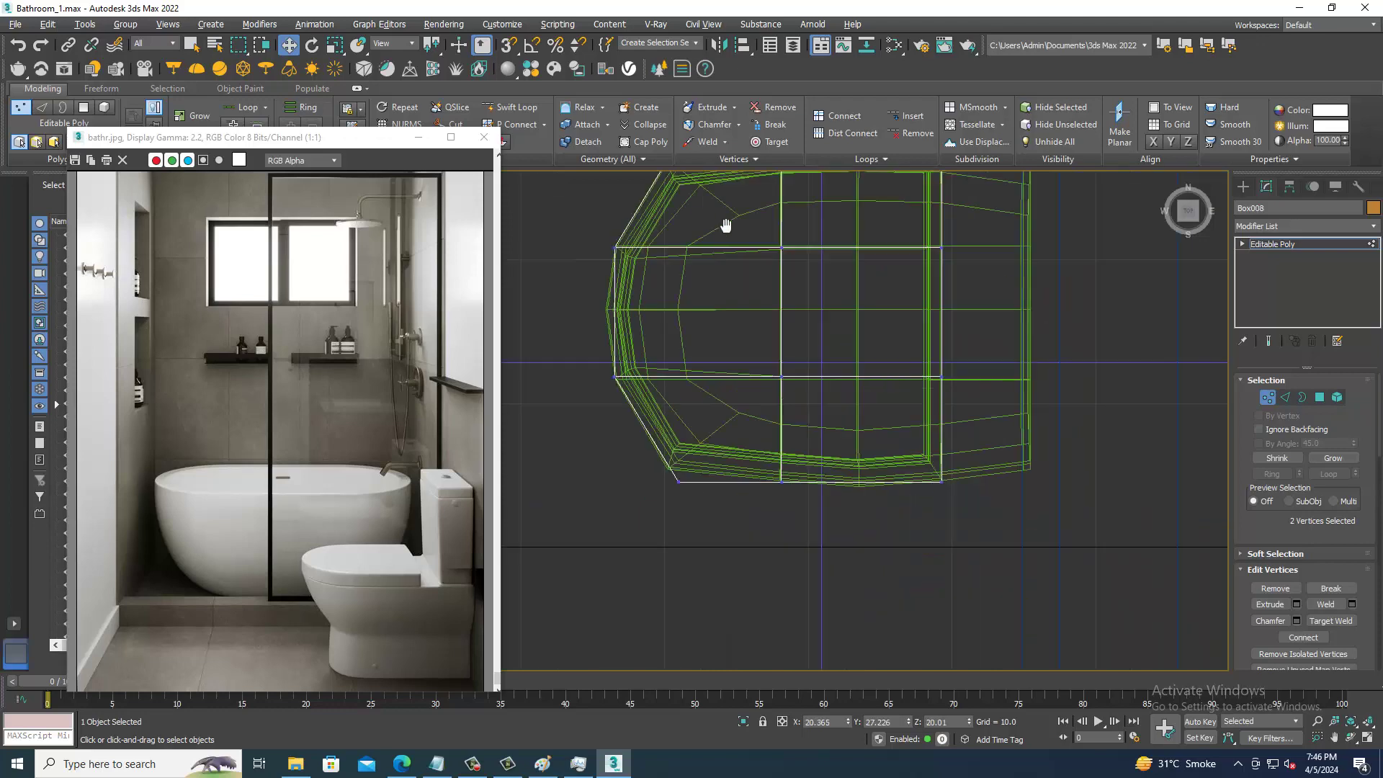
pyautogui.moveTo(688, 427); pyautogui.dragTo(688, 412)
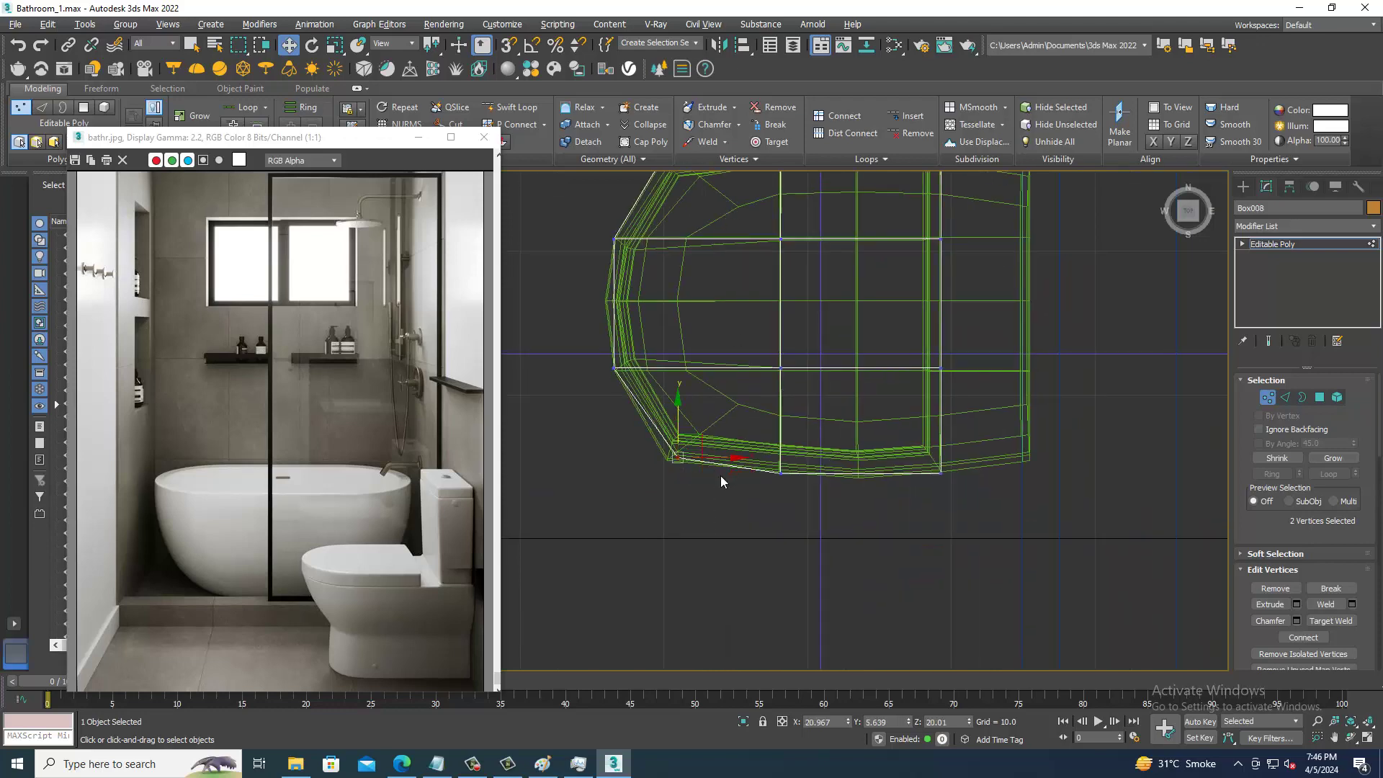
pyautogui.moveTo(1002, 435); pyautogui.dragTo(948, 463, button='middle')
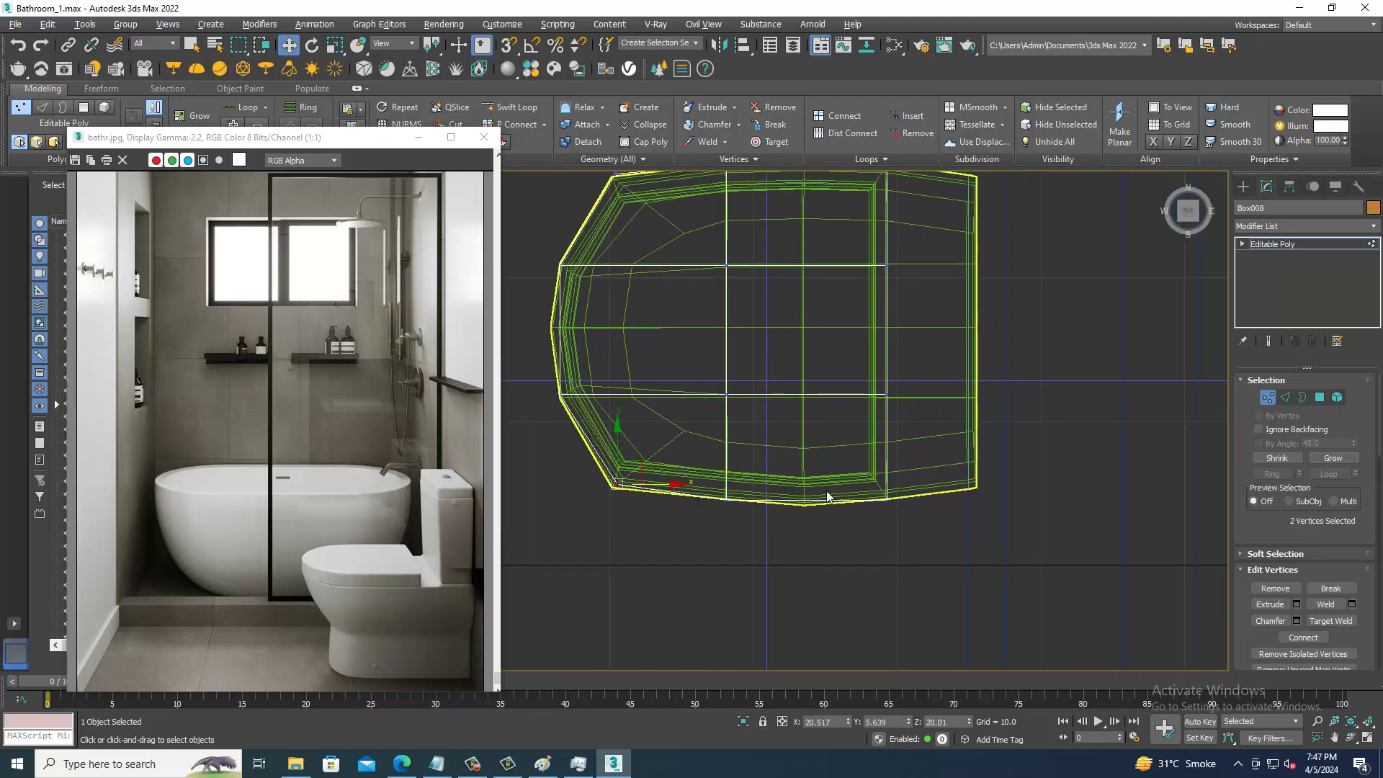
pyautogui.moveTo(755, 282); pyautogui.dragTo(716, 281, button='middle')
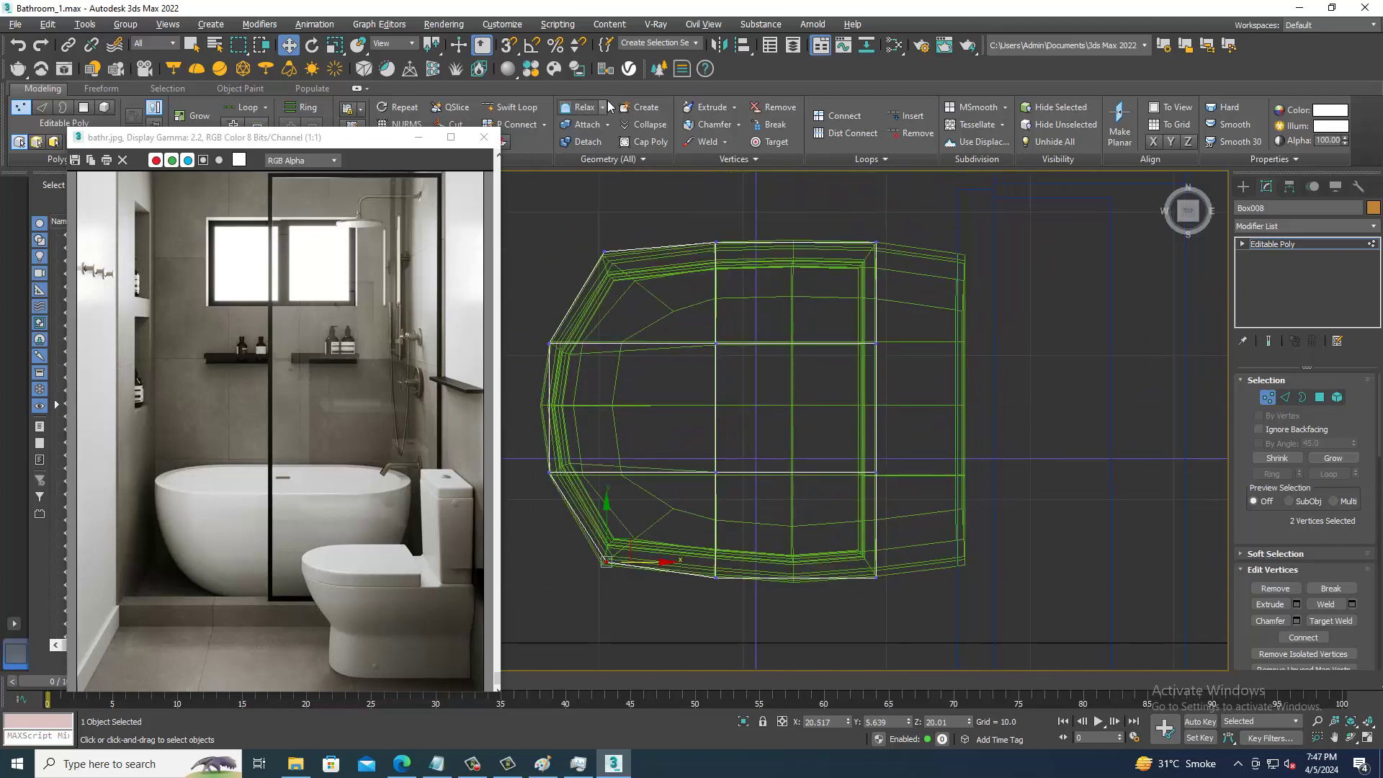
# - Select the two vertices on the lid's top edge and move them into place
pyautogui.click(536, 106)
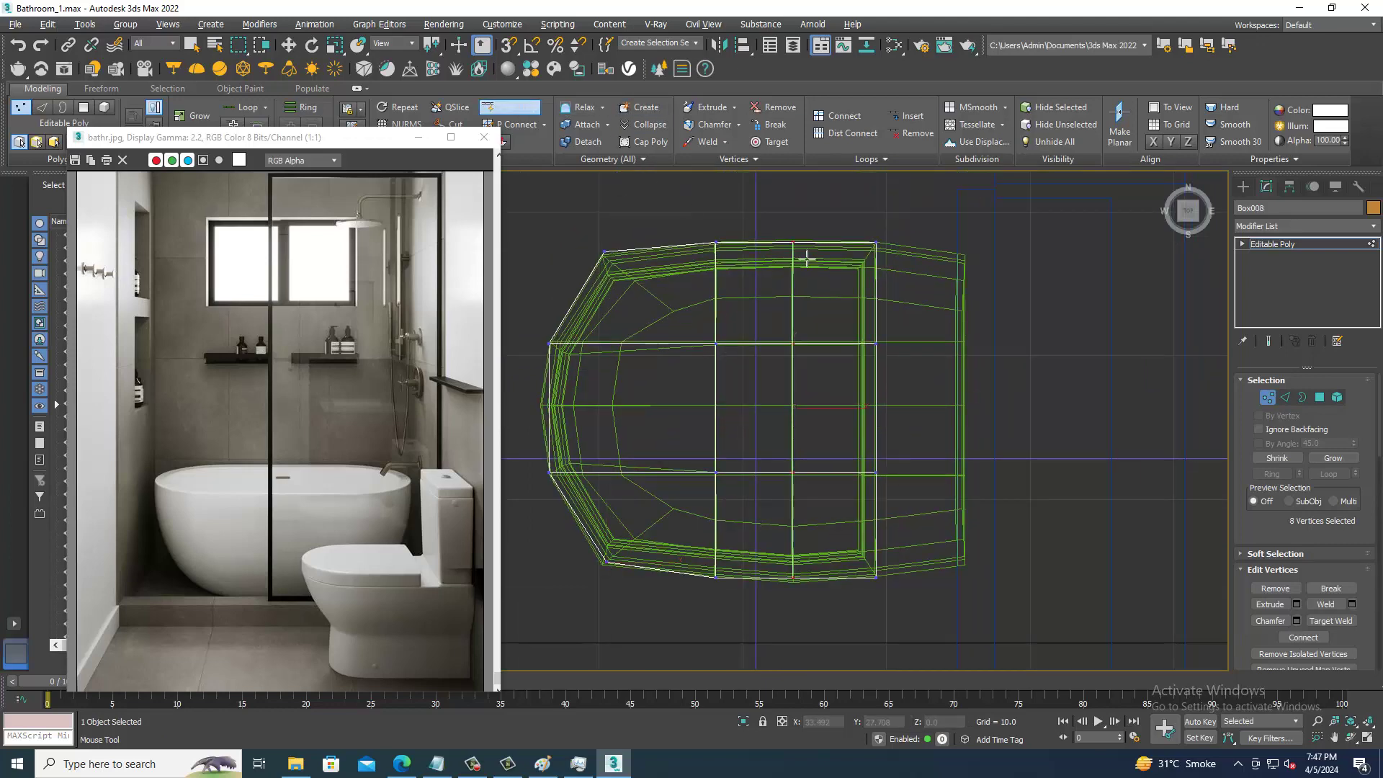
pyautogui.scroll(3, 799, 259)
pyautogui.moveTo(742, 205); pyautogui.dragTo(774, 231)
pyautogui.press('w')
pyautogui.moveTo(761, 186); pyautogui.dragTo(762, 199, button='middle')
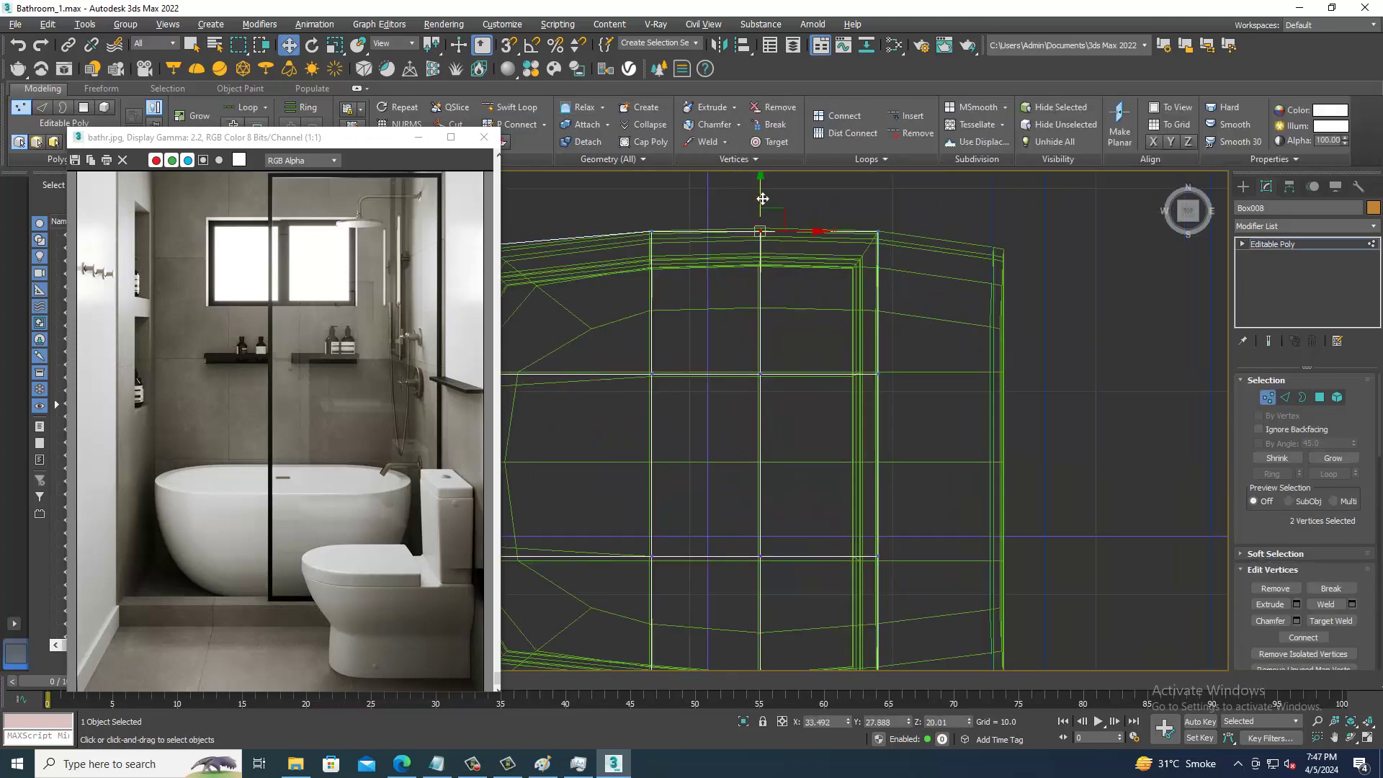
pyautogui.moveTo(724, 667); pyautogui.dragTo(706, 442, button='middle')
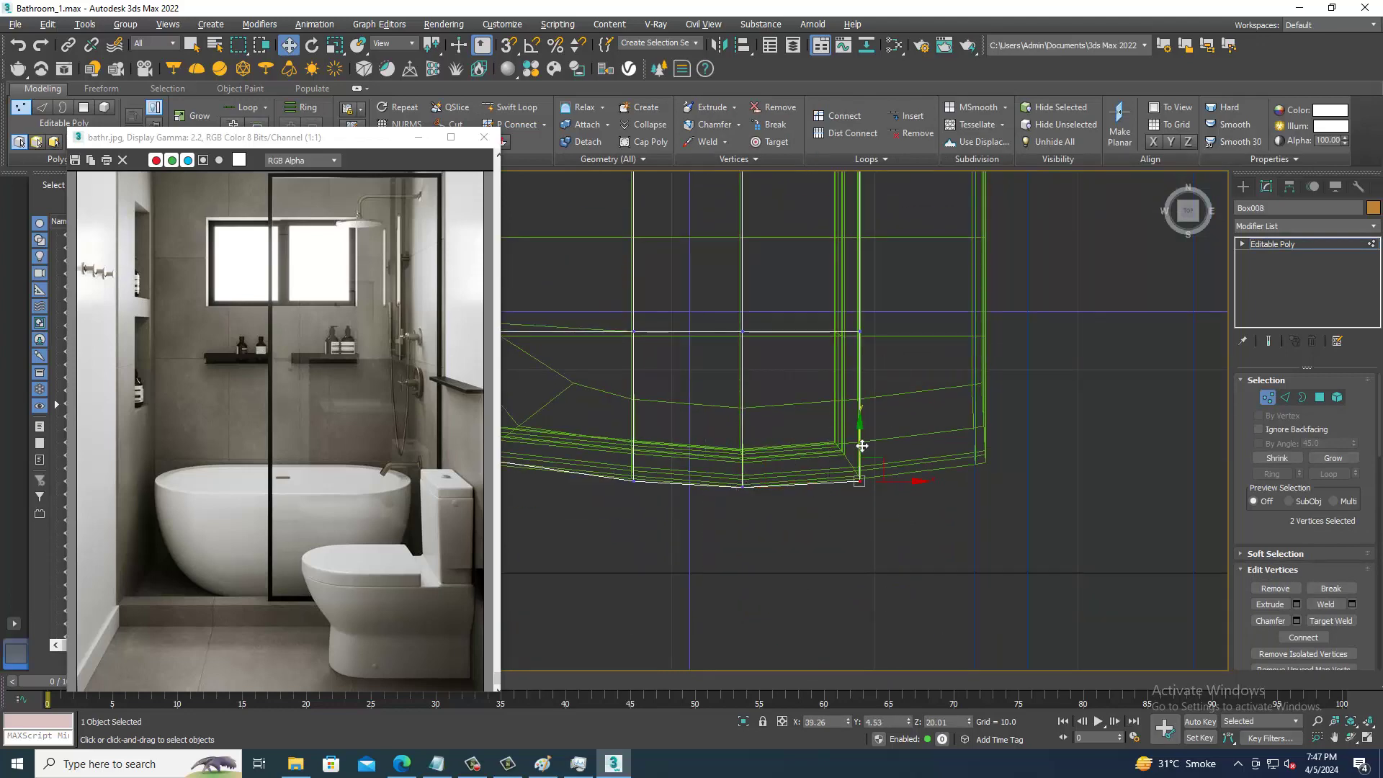
pyautogui.scroll(-3, 864, 439)
# - Check the angled lid outline from above in the maximized perspective view
pyautogui.hotkey('alt', 'w')
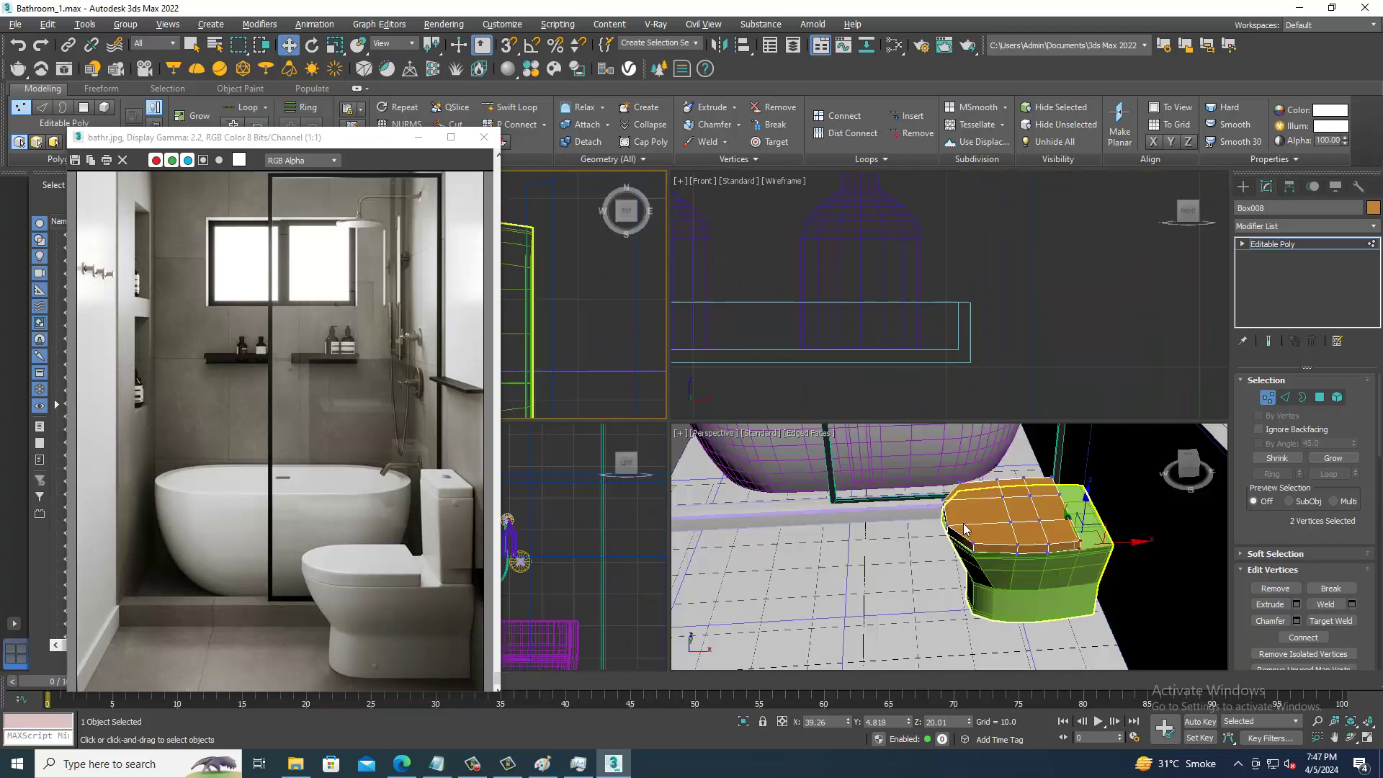
pyautogui.hotkey('alt', 'w')
pyautogui.keyDown('alt'); pyautogui.moveTo(945, 495); pyautogui.dragTo(893, 387, button='middle'); pyautogui.keyUp('alt')
pyautogui.hotkey('alt', 'w')
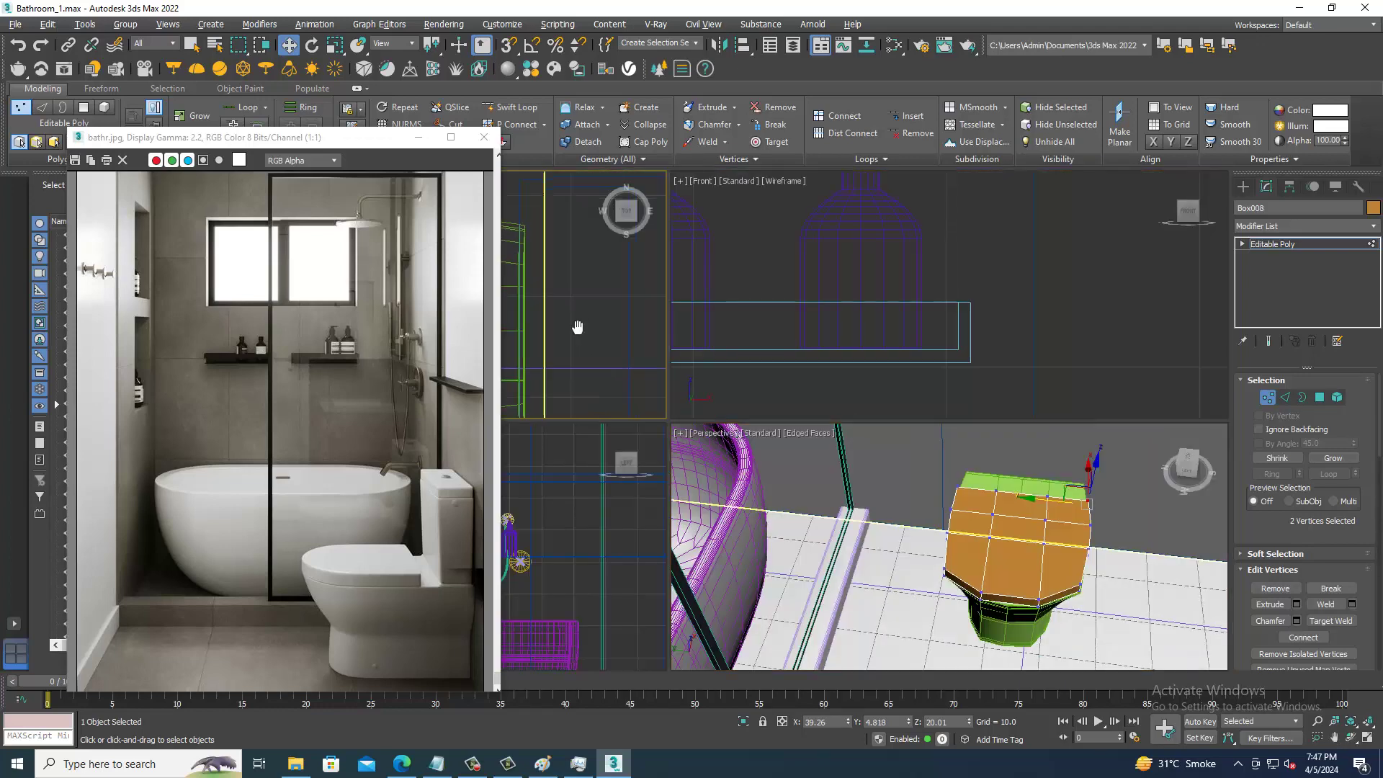
pyautogui.hotkey('alt', 'w')
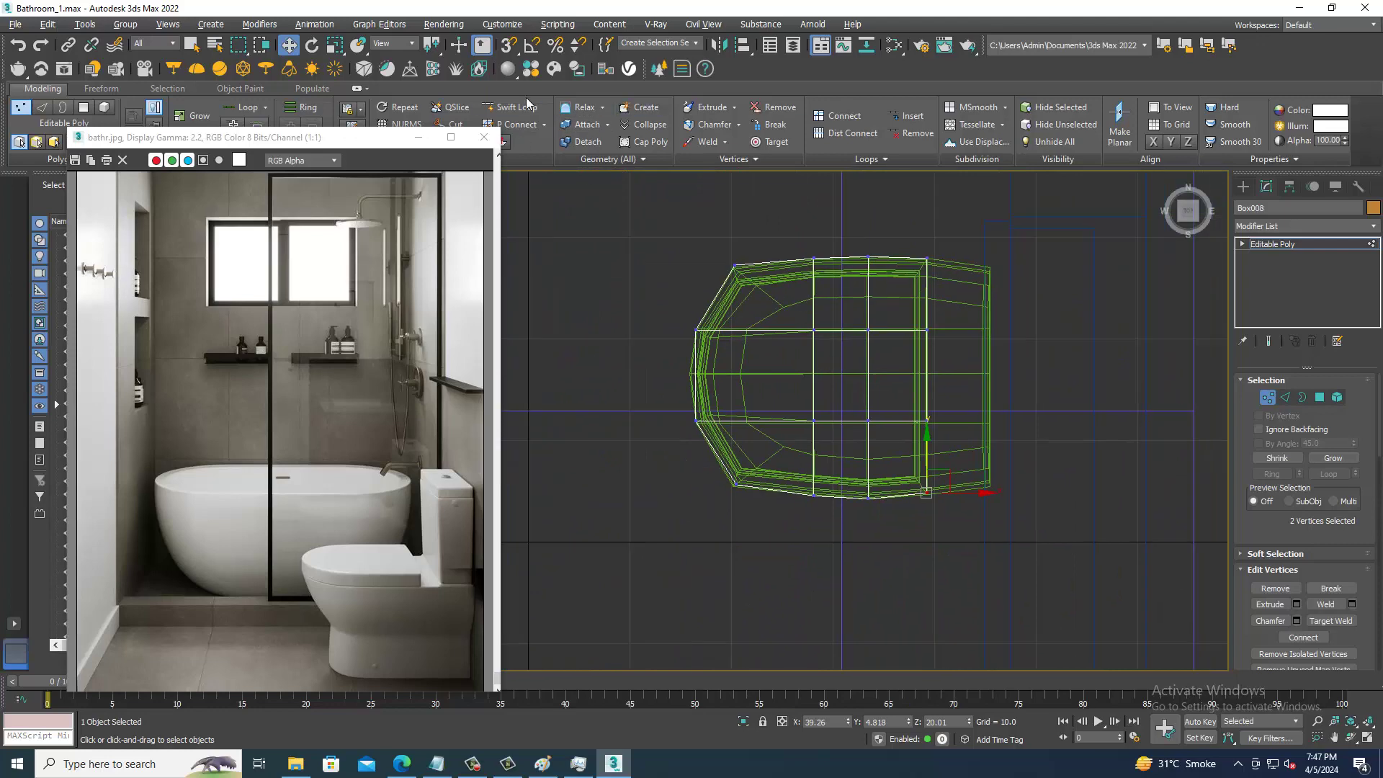
# - Select the vertices at the lid's left tip, then return to the whole lid object
pyautogui.click(525, 101)
pyautogui.scroll(2, 741, 413)
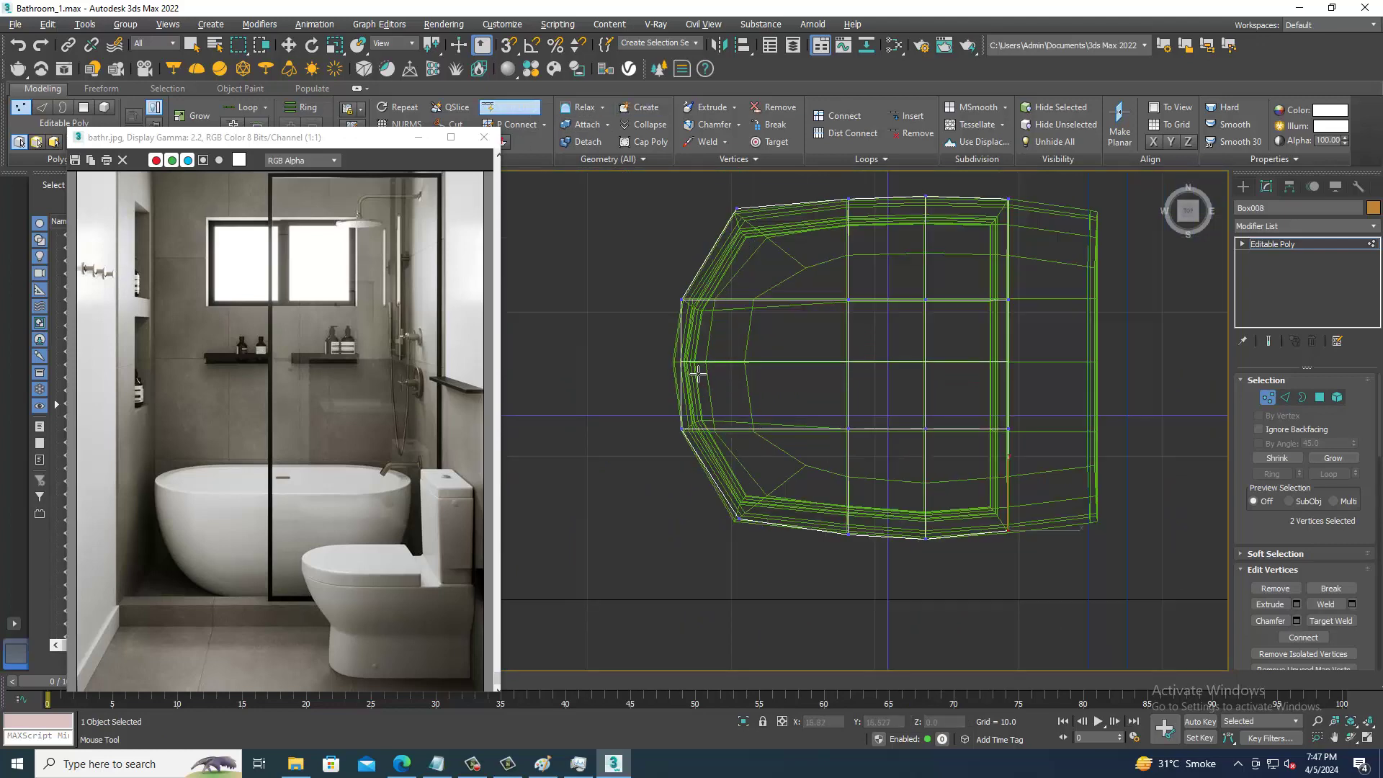
pyautogui.press('w')
pyautogui.scroll(3, 697, 372)
pyautogui.moveTo(614, 325); pyautogui.dragTo(698, 387)
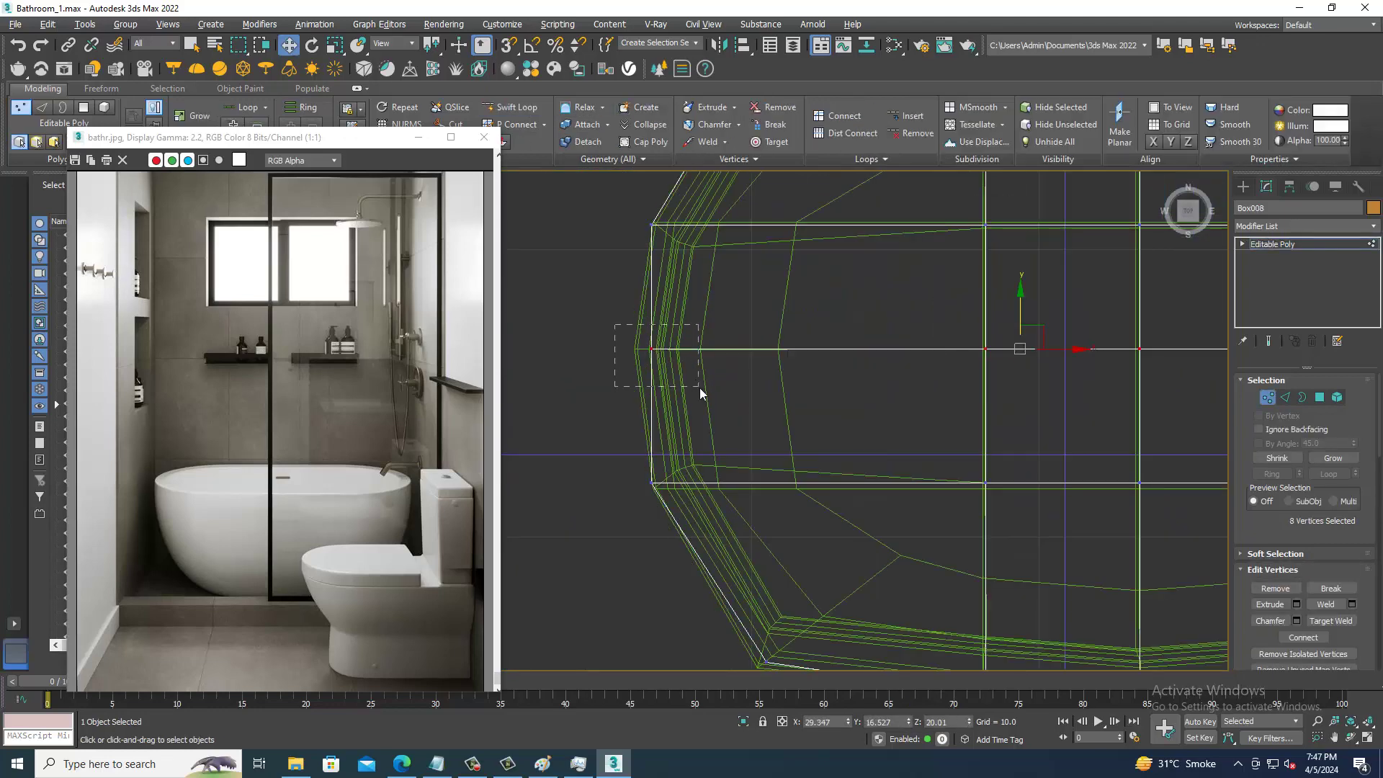
pyautogui.hotkey('alt', 'w')
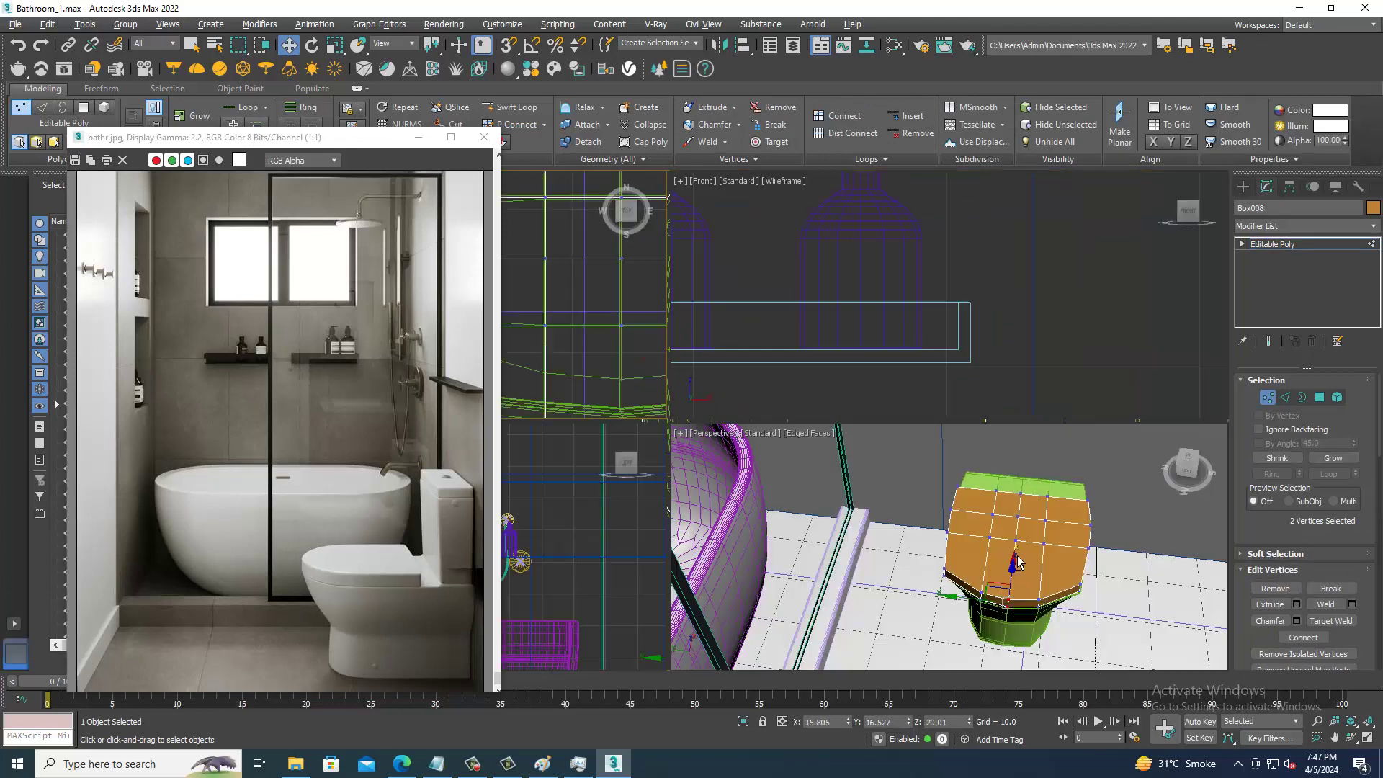
pyautogui.hotkey('alt', 'w')
pyautogui.click(1295, 244)
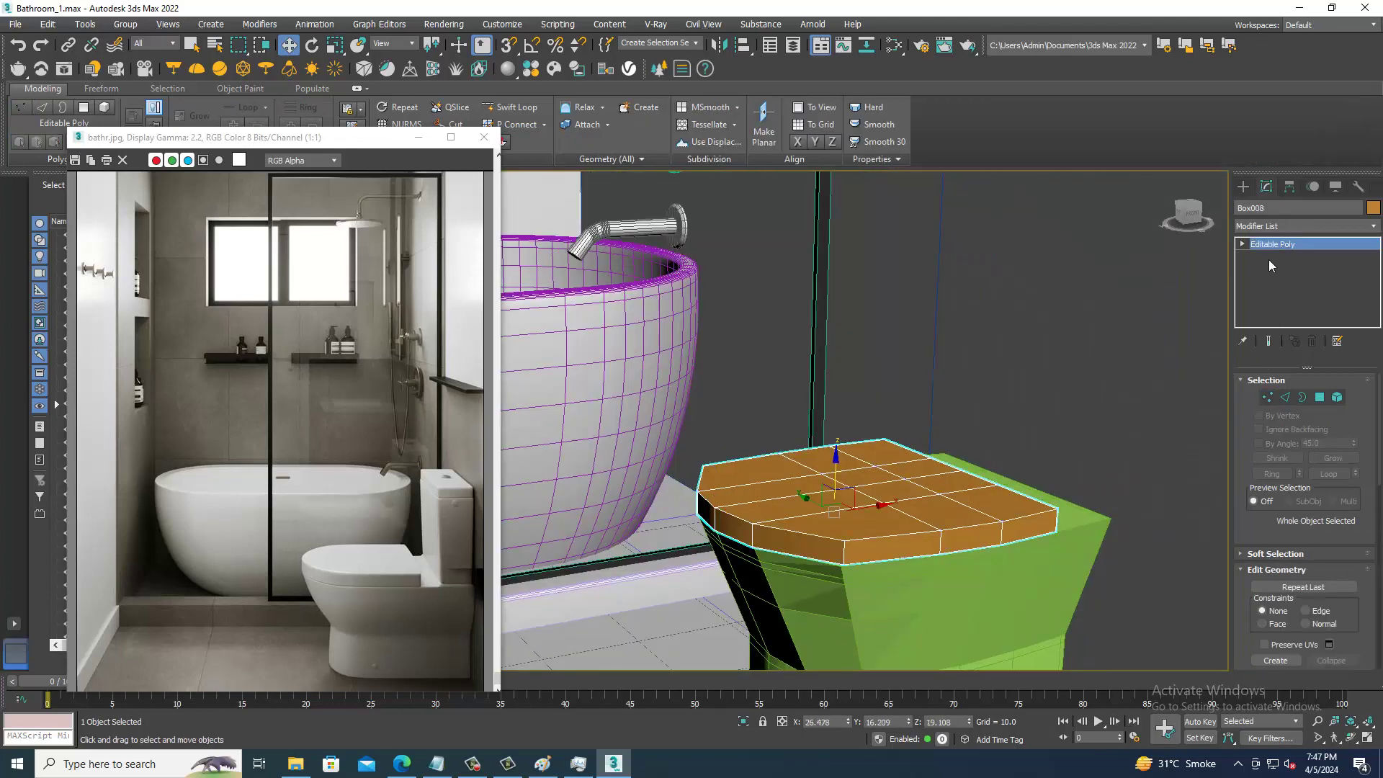
# - Add two Swift Loop edge loops around the lid's side near the top rim
pyautogui.click(511, 107)
pyautogui.scroll(2, 864, 468)
pyautogui.scroll(1, 871, 478)
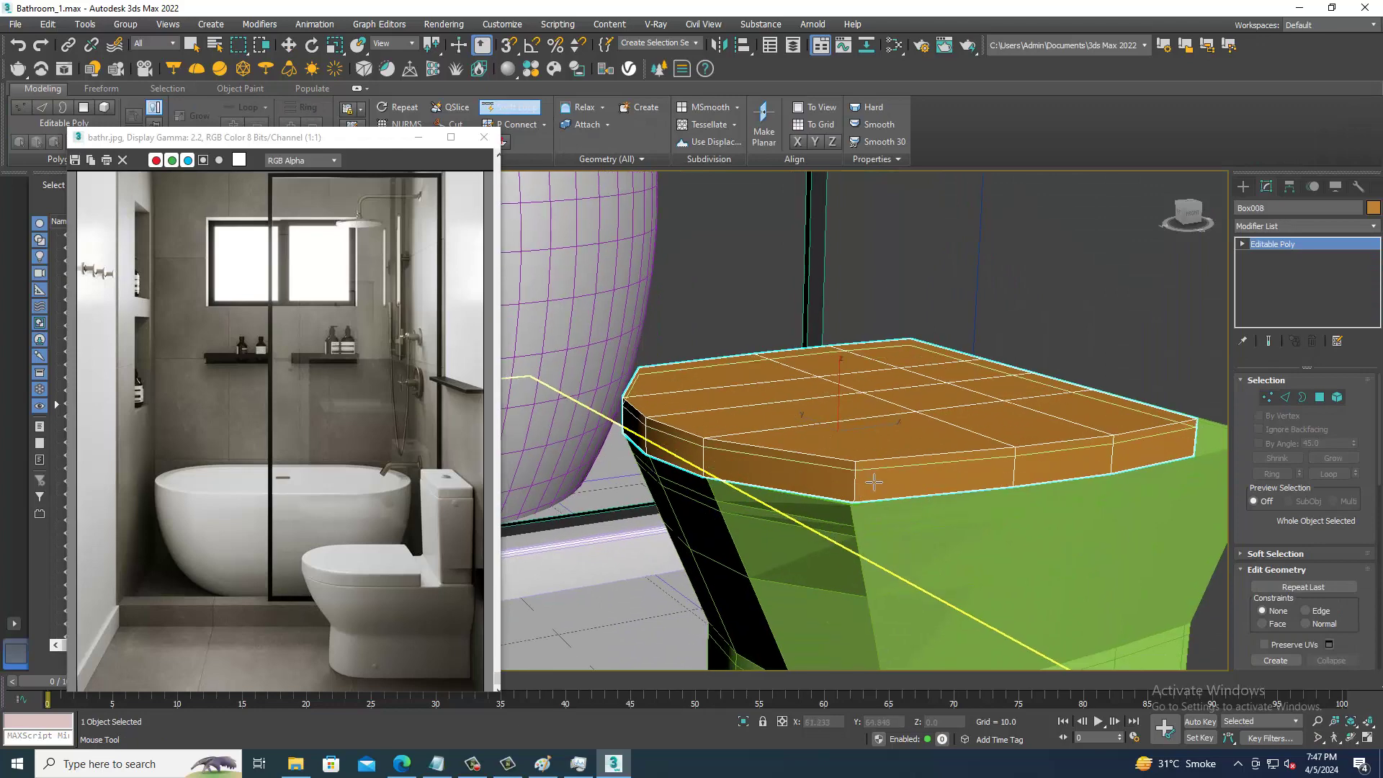
pyautogui.click(871, 478)
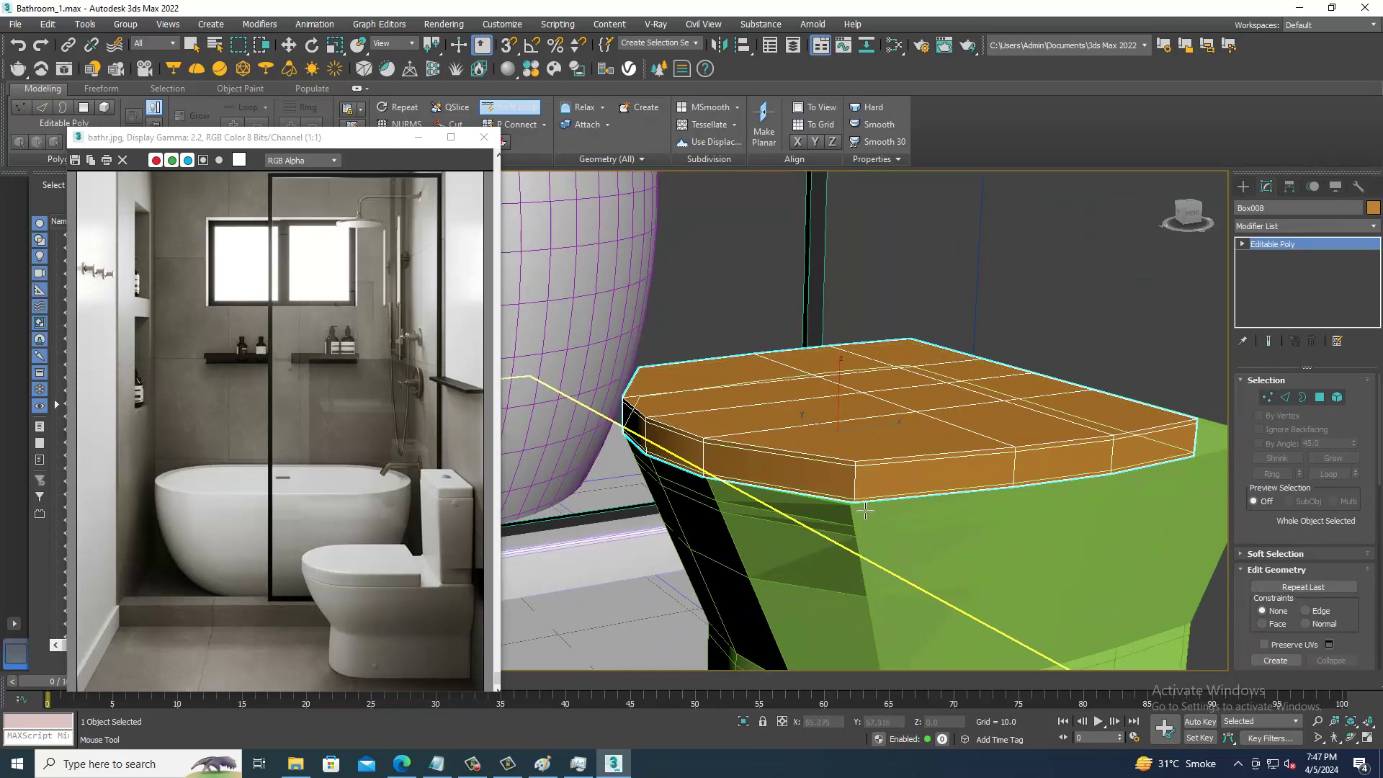
pyautogui.click(865, 495)
pyautogui.press('w')
pyautogui.keyDown('alt'); pyautogui.moveTo(865, 468); pyautogui.dragTo(828, 396, button='middle'); pyautogui.keyUp('alt')
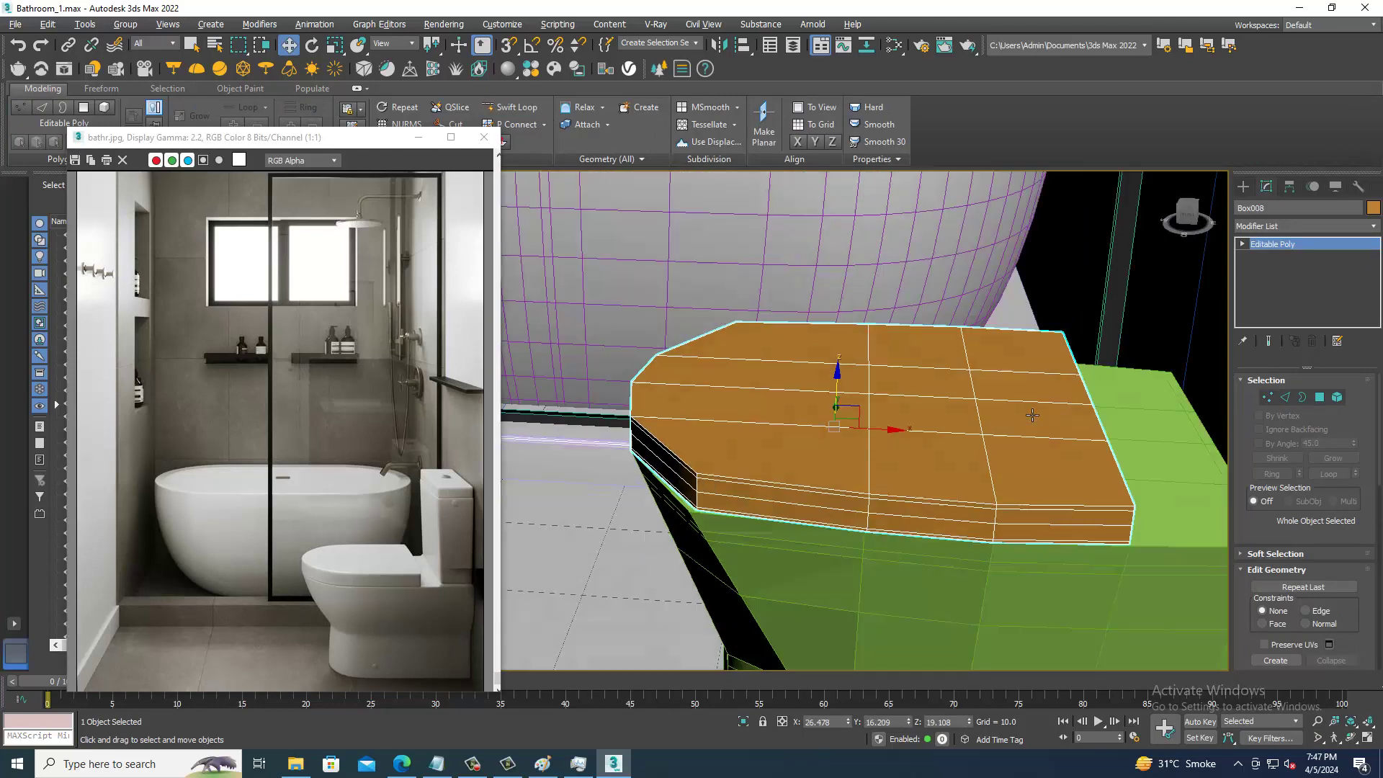
pyautogui.click(511, 106)
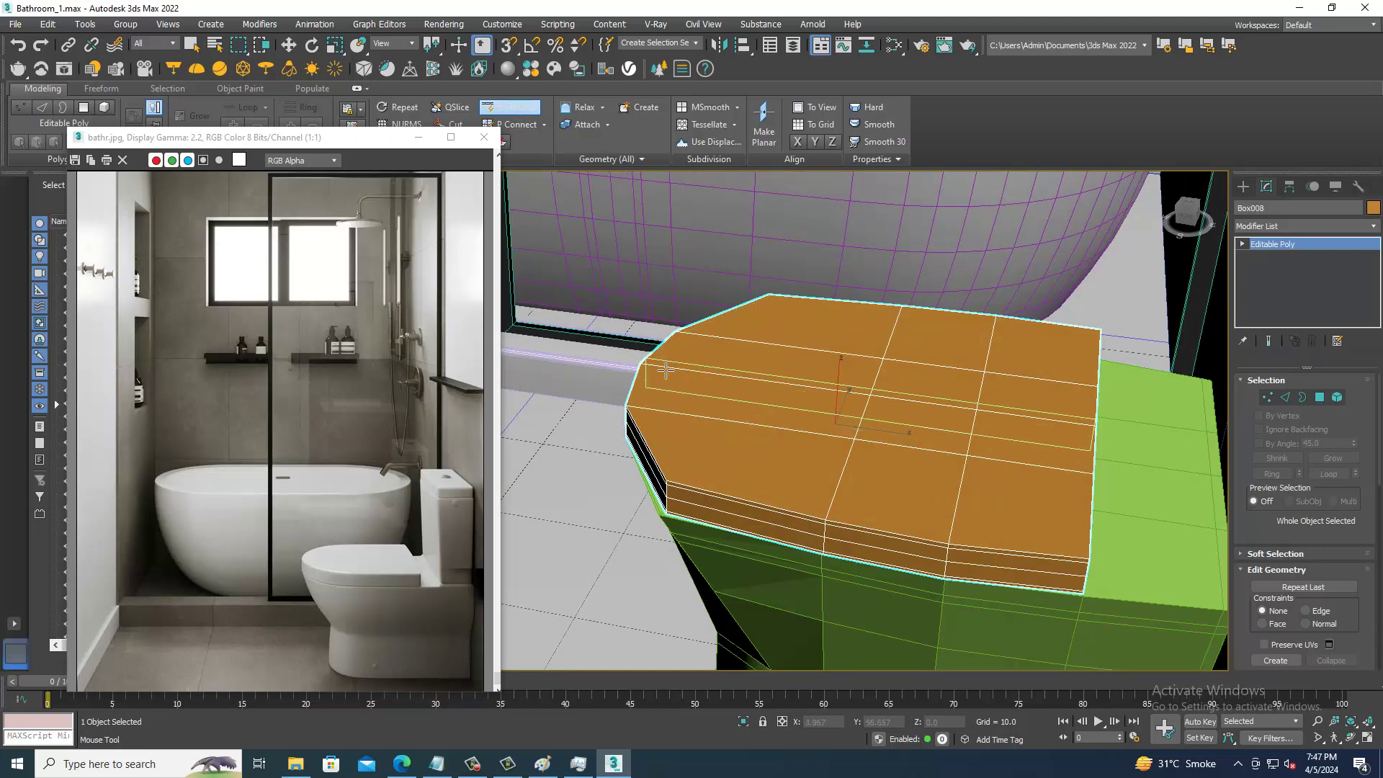
pyautogui.rightClick(1098, 435)
# - Apply NURMS Toggle to the lid from the quad menu
pyautogui.press('1')
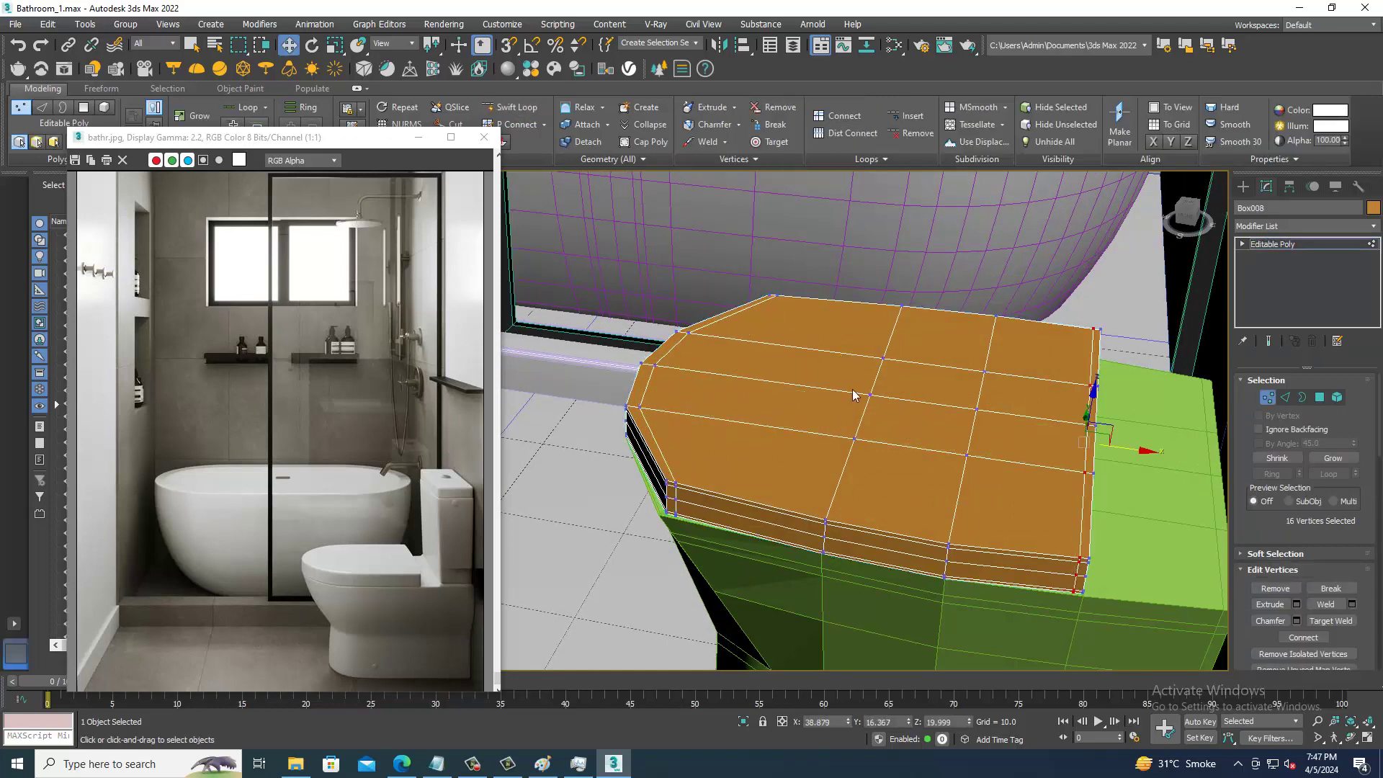
pyautogui.rightClick(853, 389)
pyautogui.click(1318, 245)
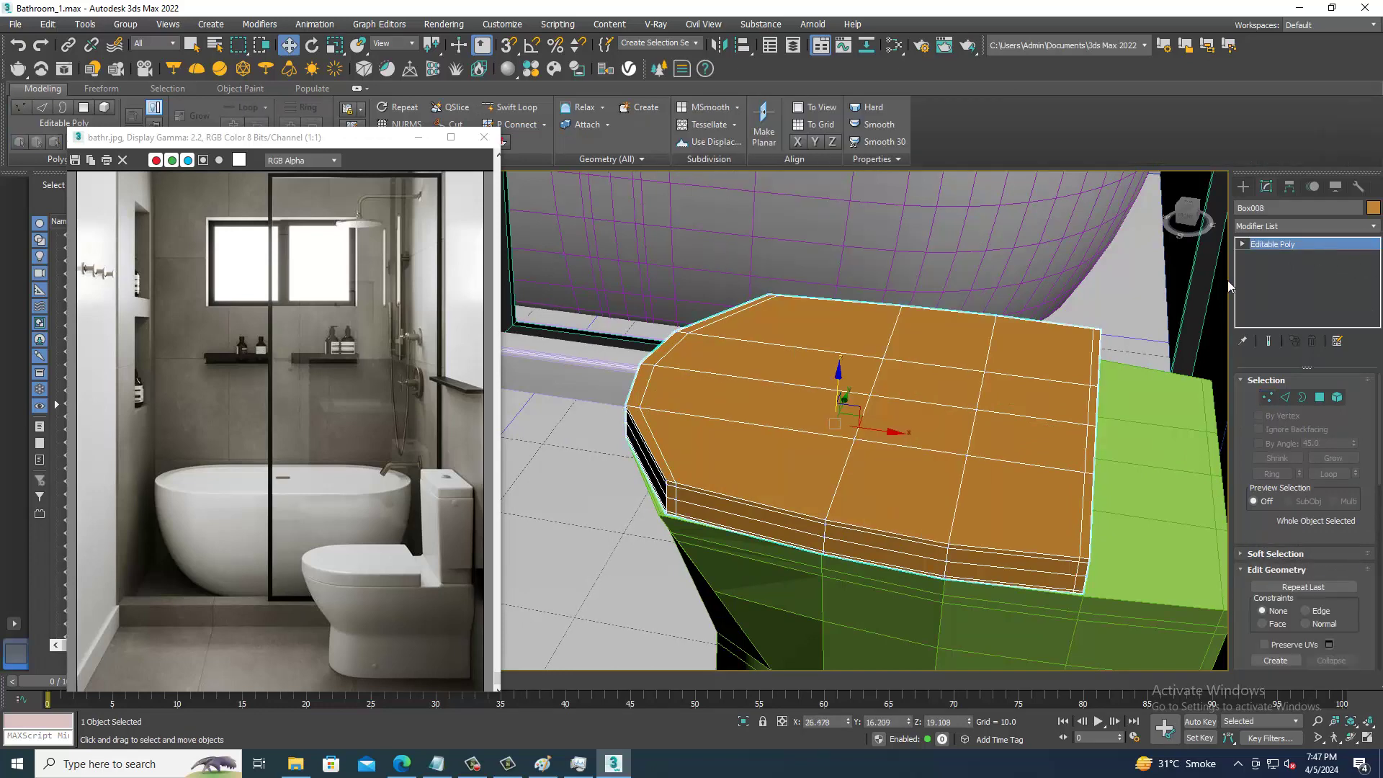
pyautogui.rightClick(875, 424)
pyautogui.click(799, 260)
pyautogui.moveTo(914, 420)
pyautogui.keyDown('alt'); pyautogui.mouseDown(button='middle')
pyautogui.moveTo(985, 395)
pyautogui.moveTo(886, 373)
pyautogui.moveTo(987, 395)
pyautogui.moveTo(936, 360)
pyautogui.moveTo(939, 424)
pyautogui.moveTo(1026, 372)
pyautogui.moveTo(895, 431)
pyautogui.mouseUp(button='middle'); pyautogui.keyUp('alt')
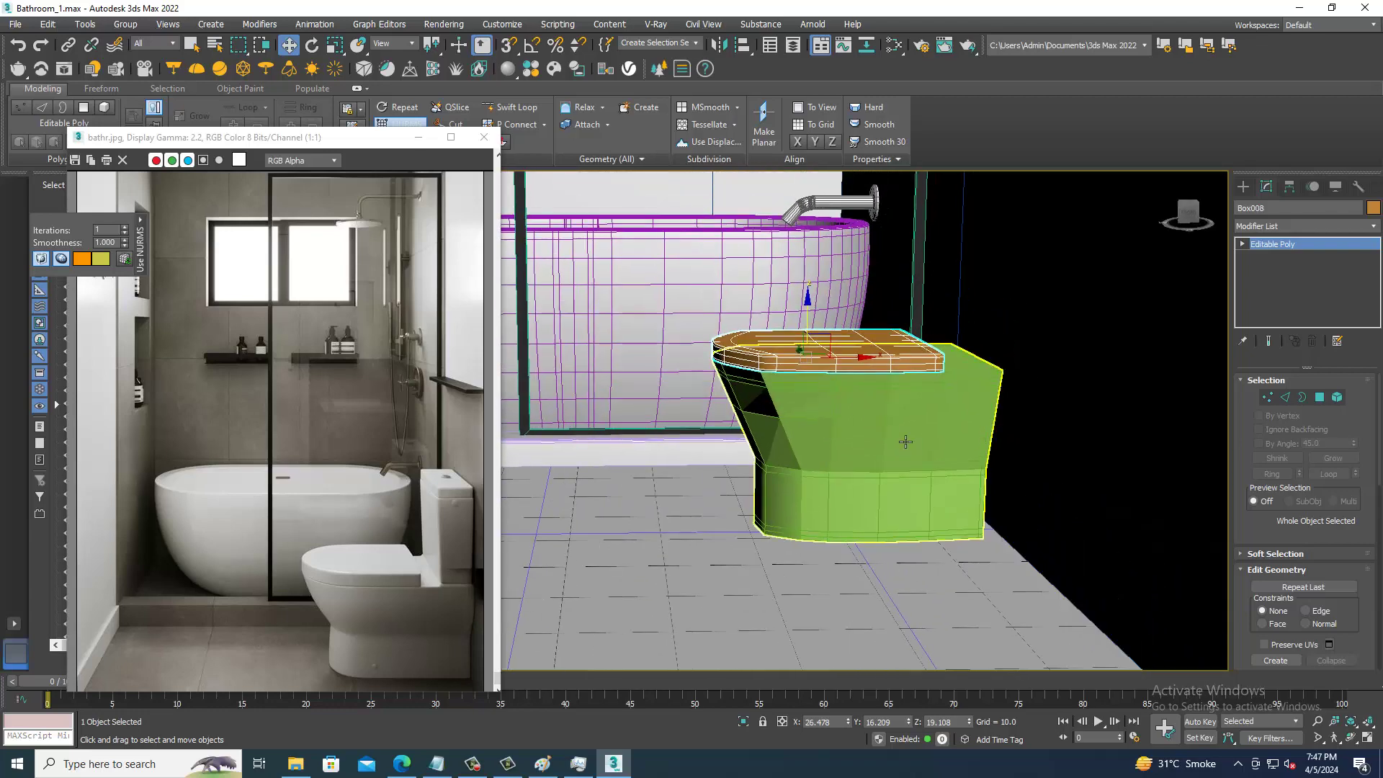
# - Apply NURMS Toggle smoothing to the toilet body, Box007
pyautogui.click(896, 431)
pyautogui.rightClick(895, 431)
pyautogui.click(859, 273)
pyautogui.moveTo(858, 273)
pyautogui.keyDown('alt'); pyautogui.mouseDown(button='middle')
pyautogui.moveTo(991, 455)
pyautogui.moveTo(1004, 488)
pyautogui.moveTo(963, 491)
pyautogui.mouseUp(button='middle'); pyautogui.keyUp('alt')
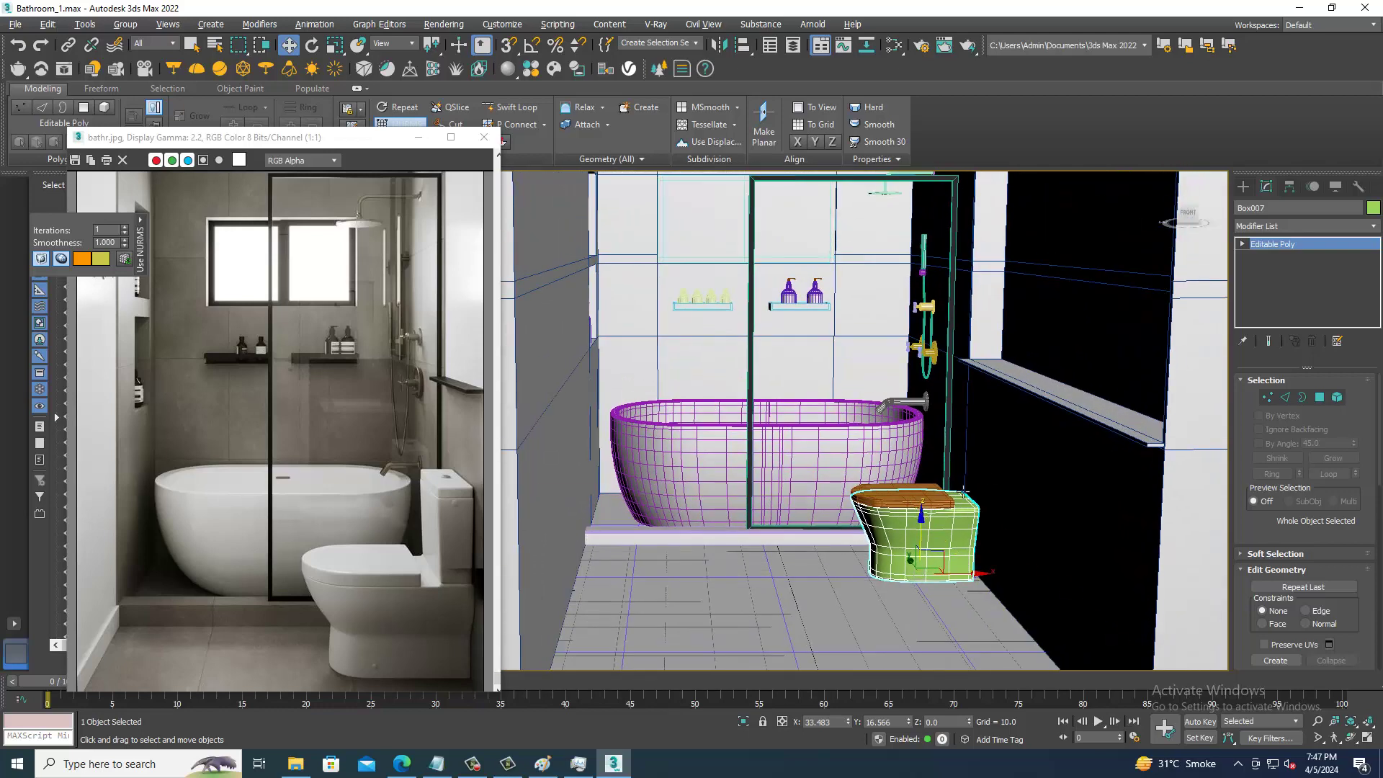
# - Click the bottom status bar area and zoom in closer on the toilet
pyautogui.click(472, 763)
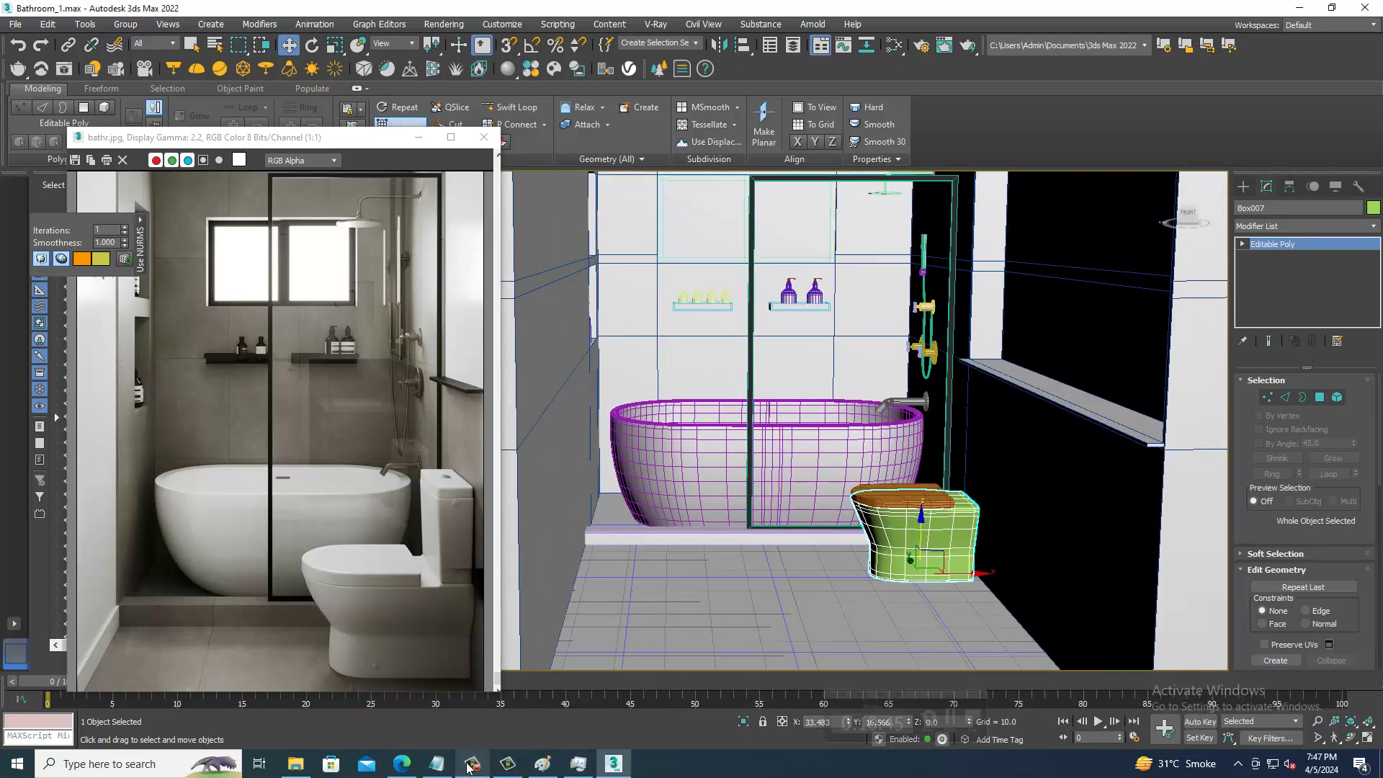
pyautogui.click(471, 764)
pyautogui.click(467, 766)
pyautogui.scroll(2, 926, 518)
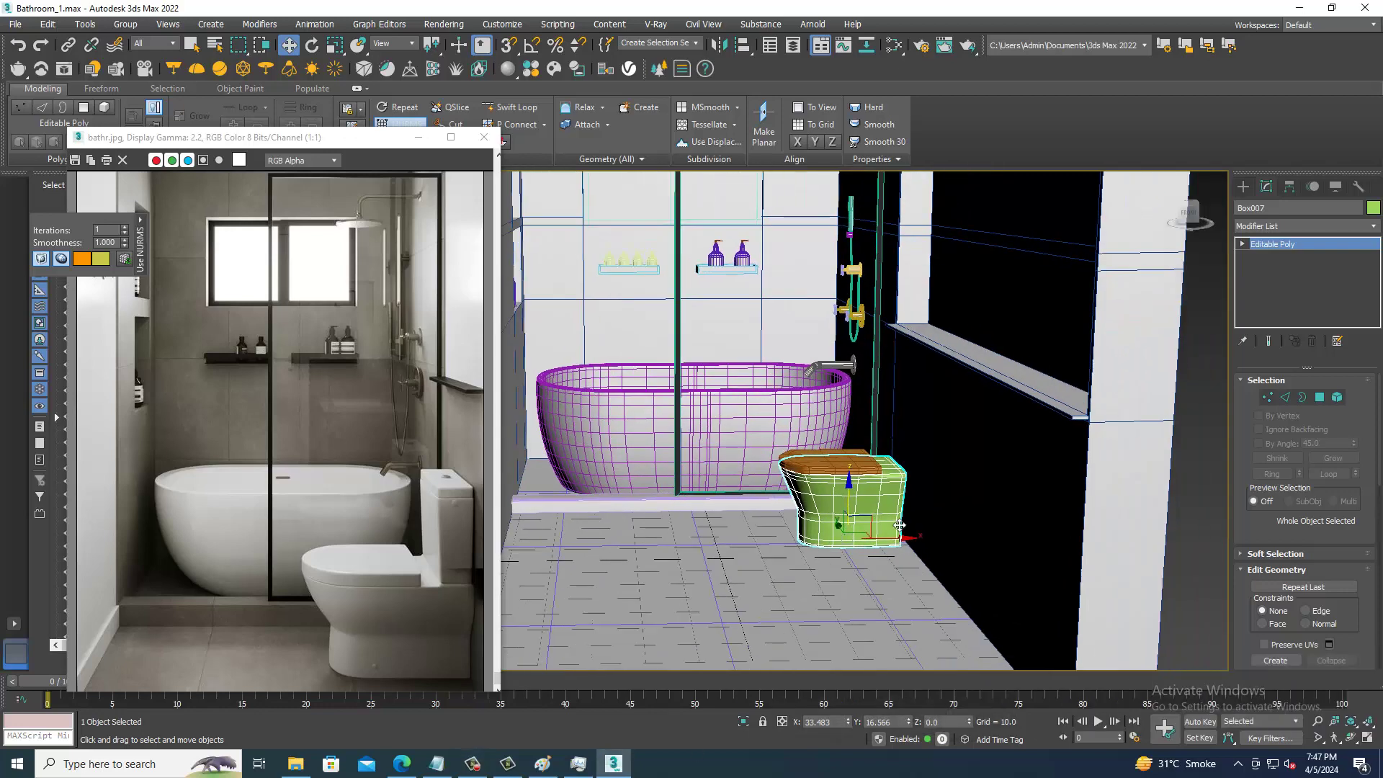
pyautogui.scroll(2, 927, 519)
pyautogui.scroll(2, 926, 518)
pyautogui.keyDown('alt'); pyautogui.moveTo(926, 519); pyautogui.dragTo(929, 498, button='middle'); pyautogui.keyUp('alt')
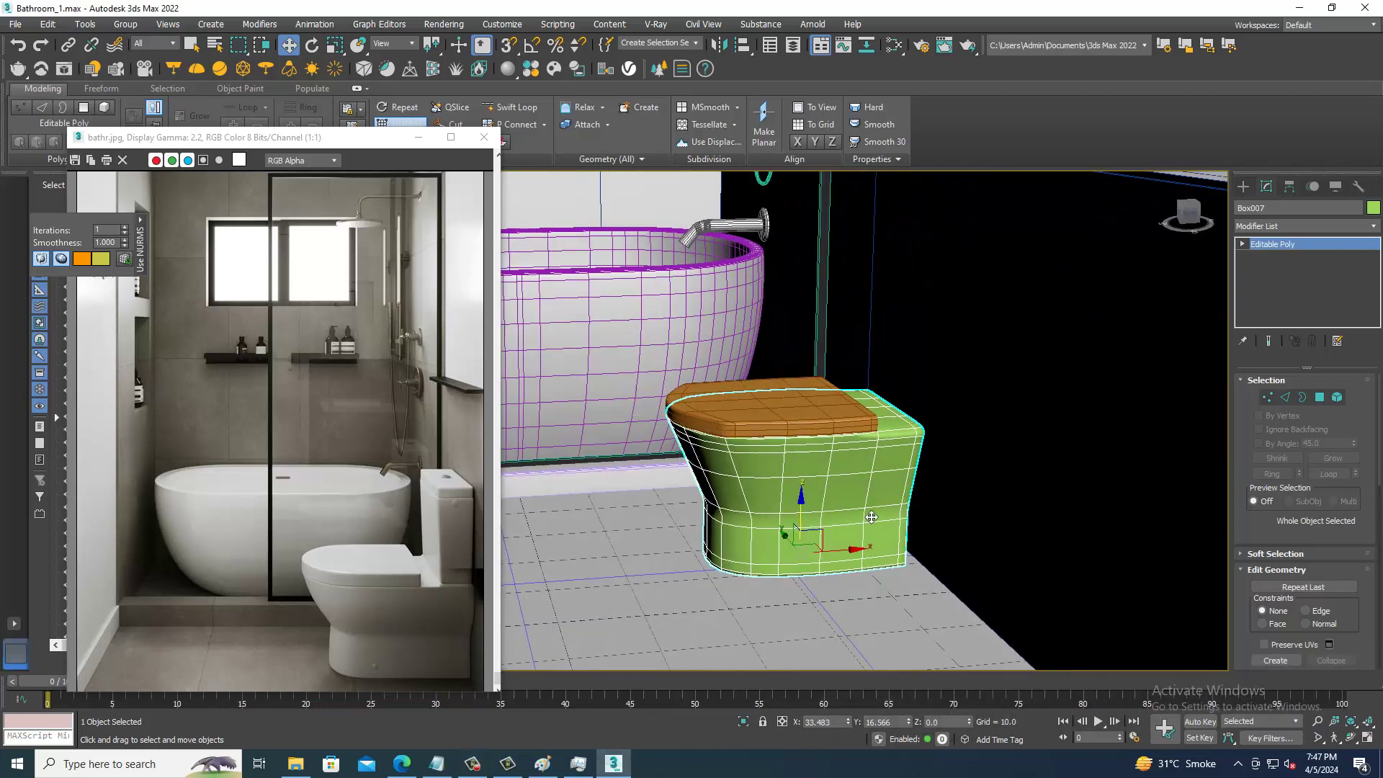
# - Add the lid to the selection and select its vertices in Vertex mode
pyautogui.keyDown('ctrl'); pyautogui.click(825, 445); pyautogui.keyUp('ctrl')
pyautogui.moveTo(825, 445)
pyautogui.keyDown('alt'); pyautogui.mouseDown(button='middle')
pyautogui.moveTo(896, 461)
pyautogui.moveTo(887, 438)
pyautogui.moveTo(780, 451)
pyautogui.mouseUp(button='middle'); pyautogui.keyUp('alt')
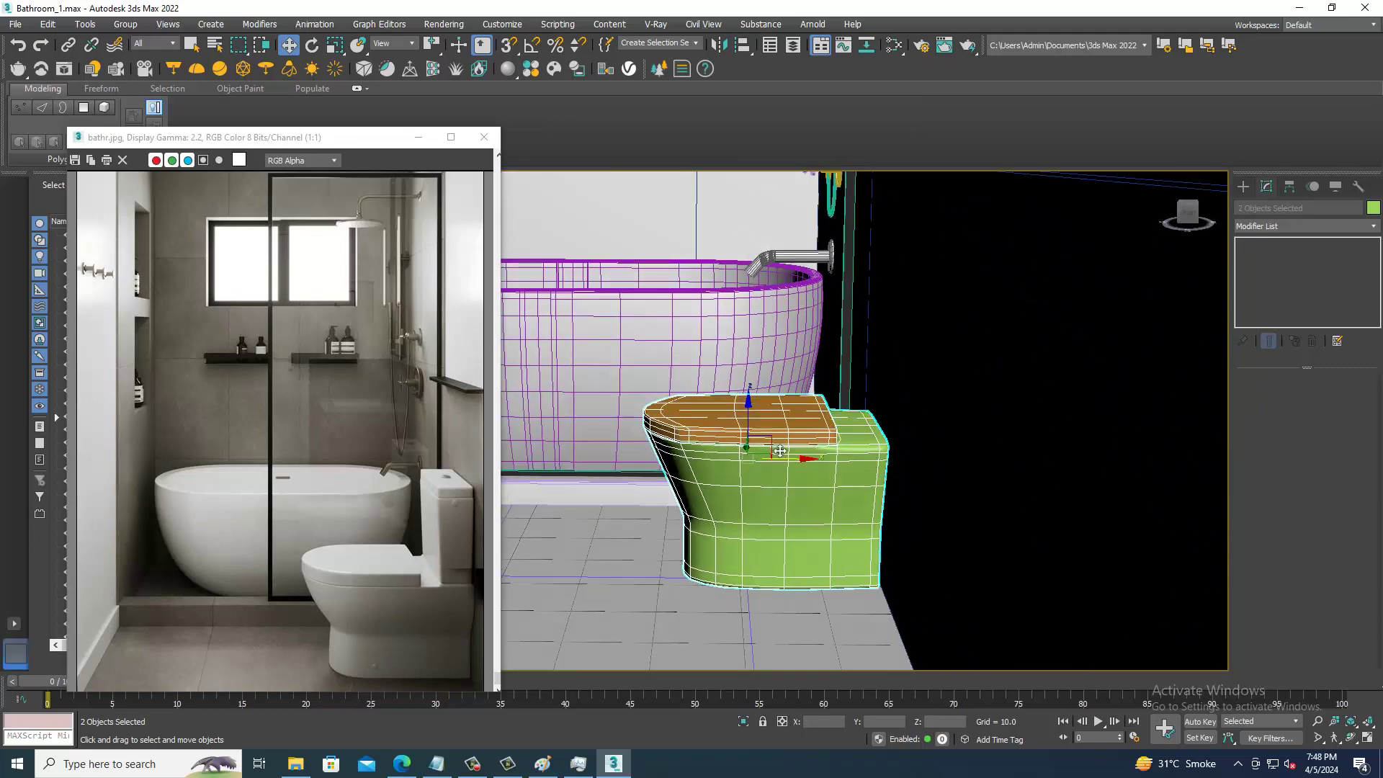
pyautogui.rightClick(792, 419)
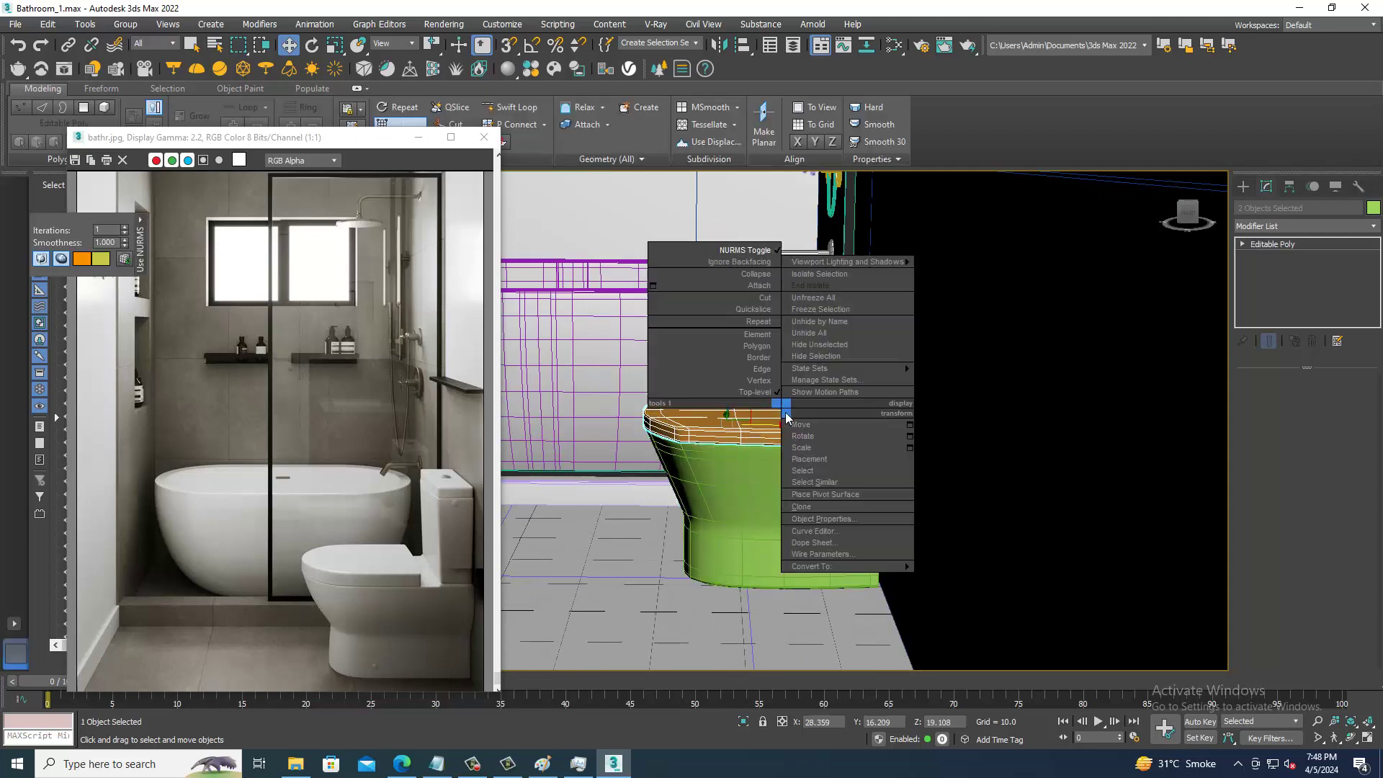
pyautogui.click(749, 253)
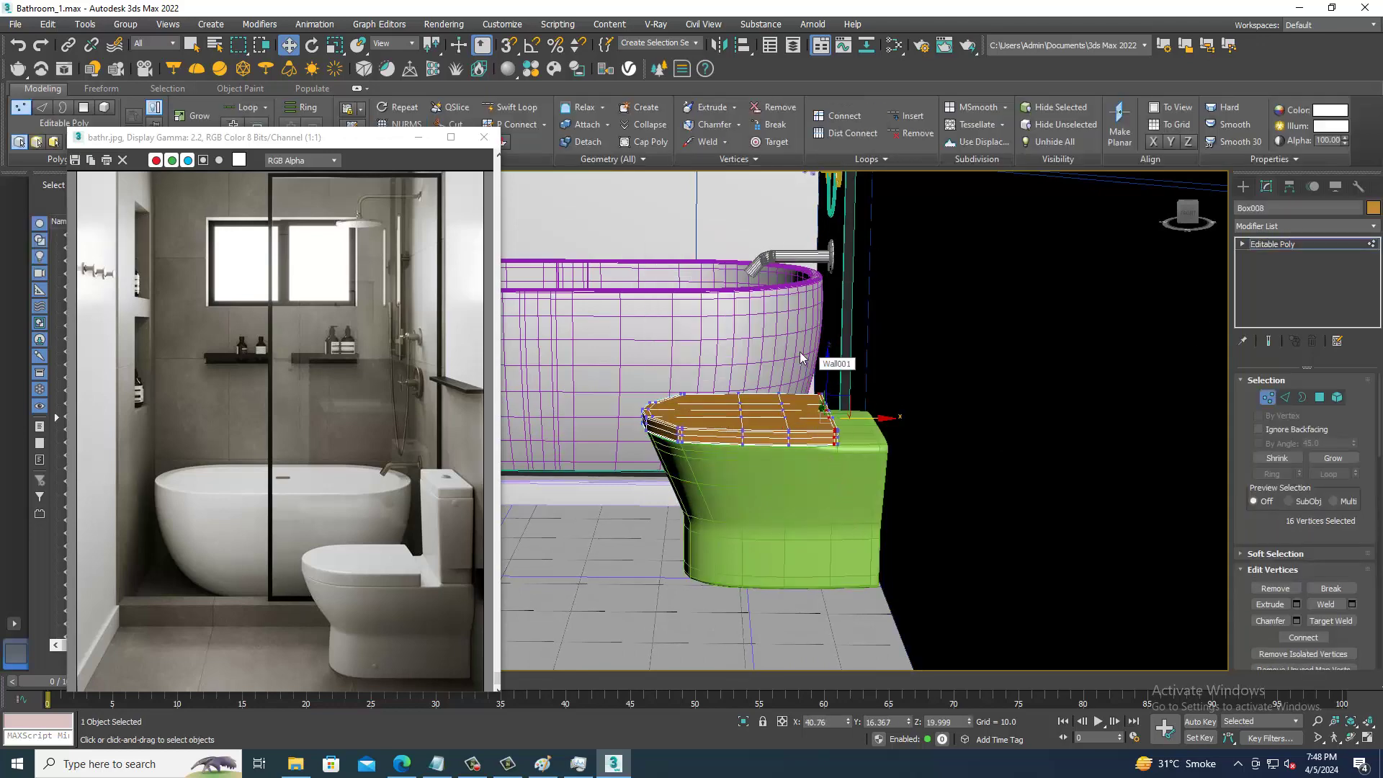
pyautogui.moveTo(911, 503); pyautogui.dragTo(893, 424)
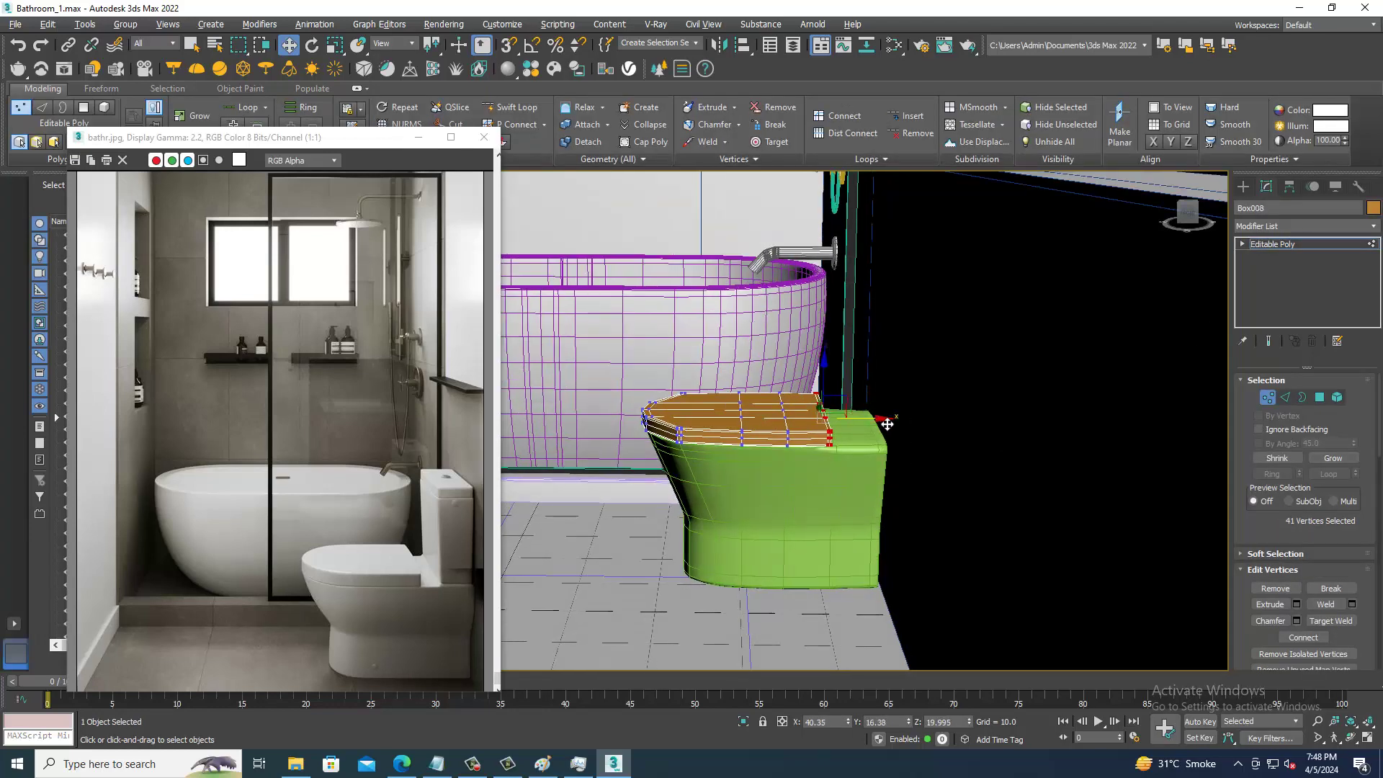
pyautogui.keyDown('alt'); pyautogui.moveTo(887, 424); pyautogui.dragTo(1277, 247, button='middle'); pyautogui.keyUp('alt')
pyautogui.click(1277, 244)
pyautogui.click(1243, 186)
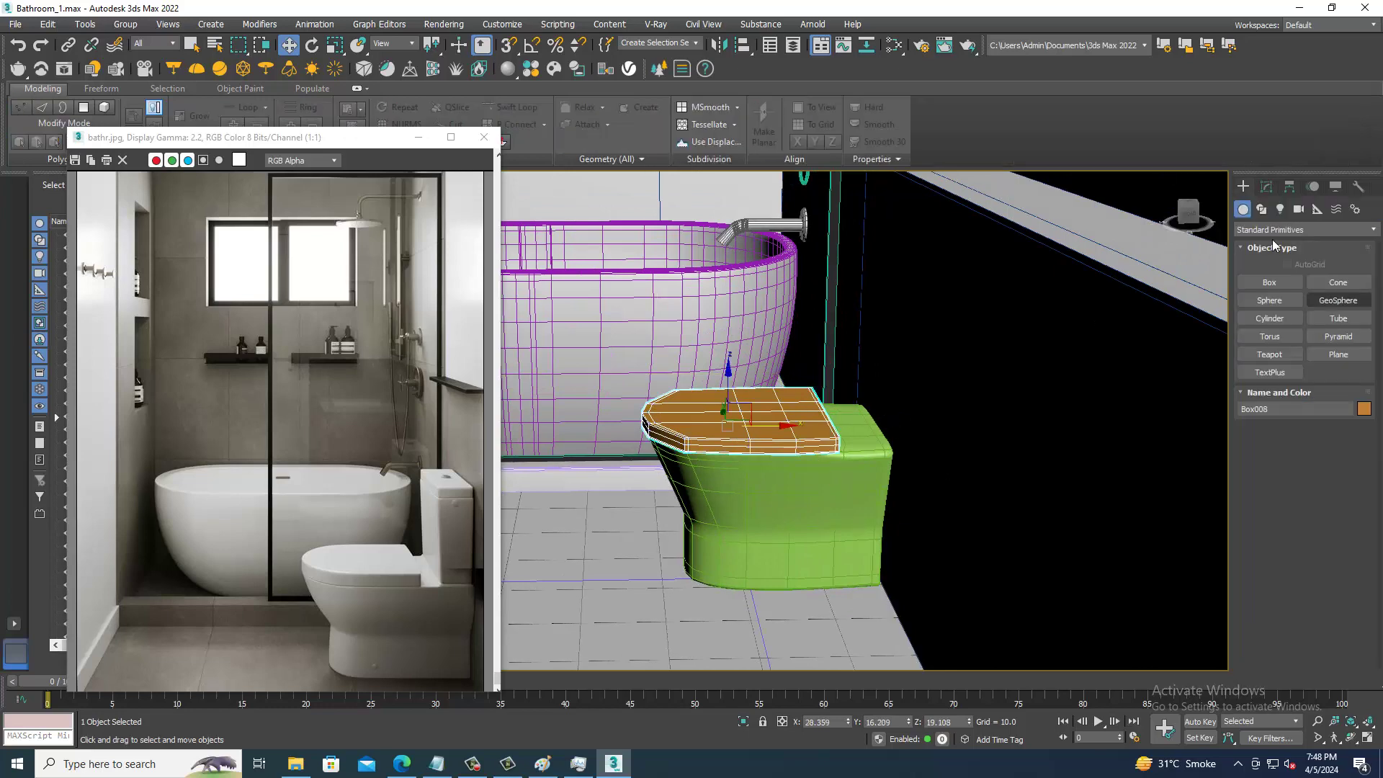
# - Draw a tall box tank with AutoGrid on the back of the toilet body
pyautogui.click(1256, 283)
pyautogui.keyDown('alt'); pyautogui.moveTo(926, 401); pyautogui.dragTo(871, 404, button='middle'); pyautogui.keyUp('alt')
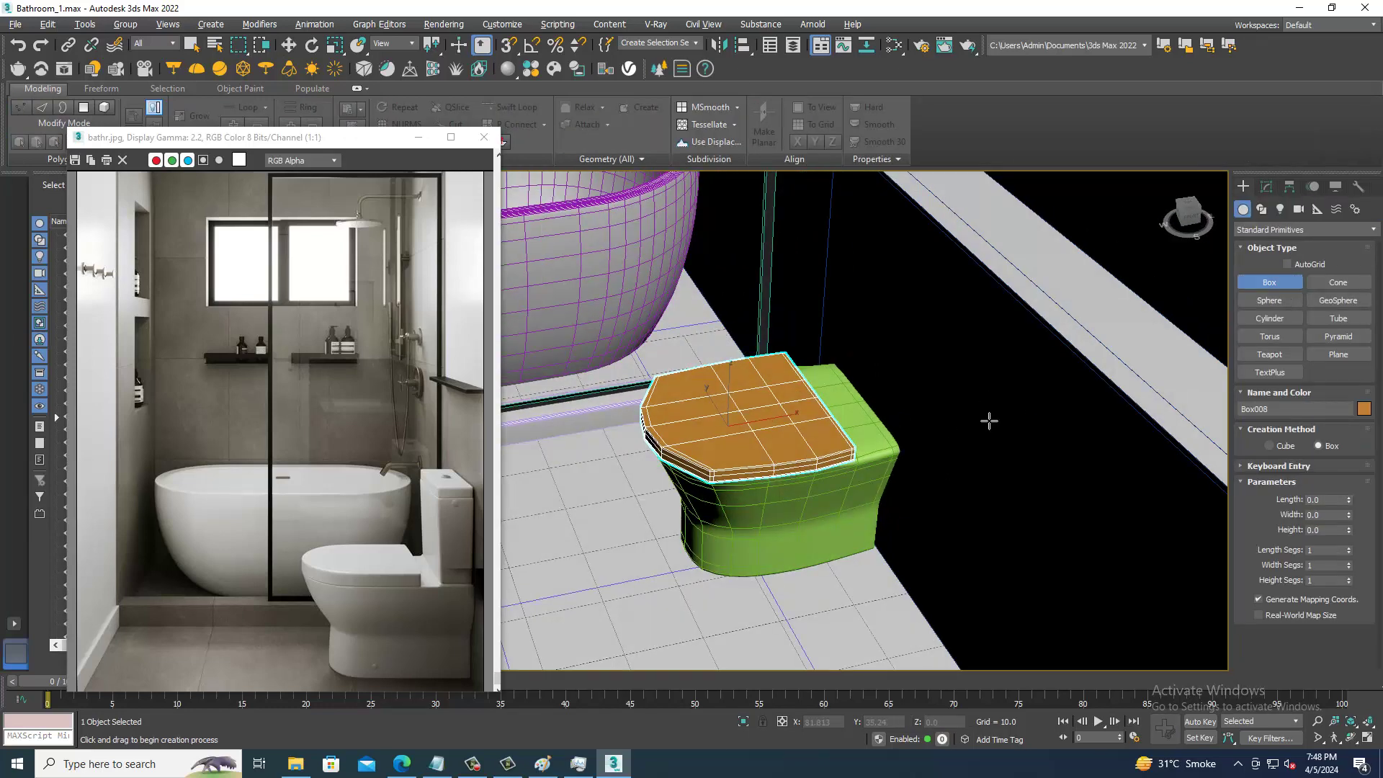
pyautogui.click(1288, 264)
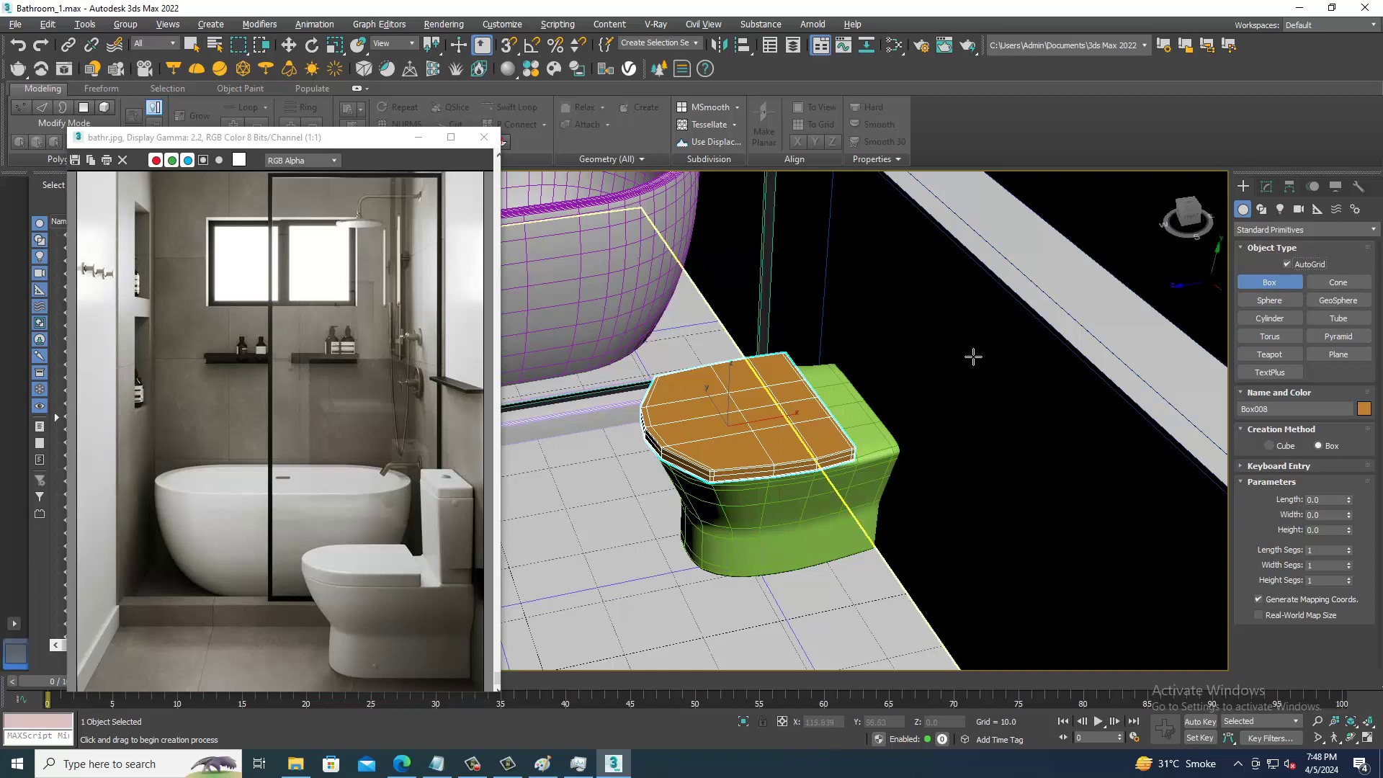
pyautogui.moveTo(840, 369); pyautogui.dragTo(857, 455)
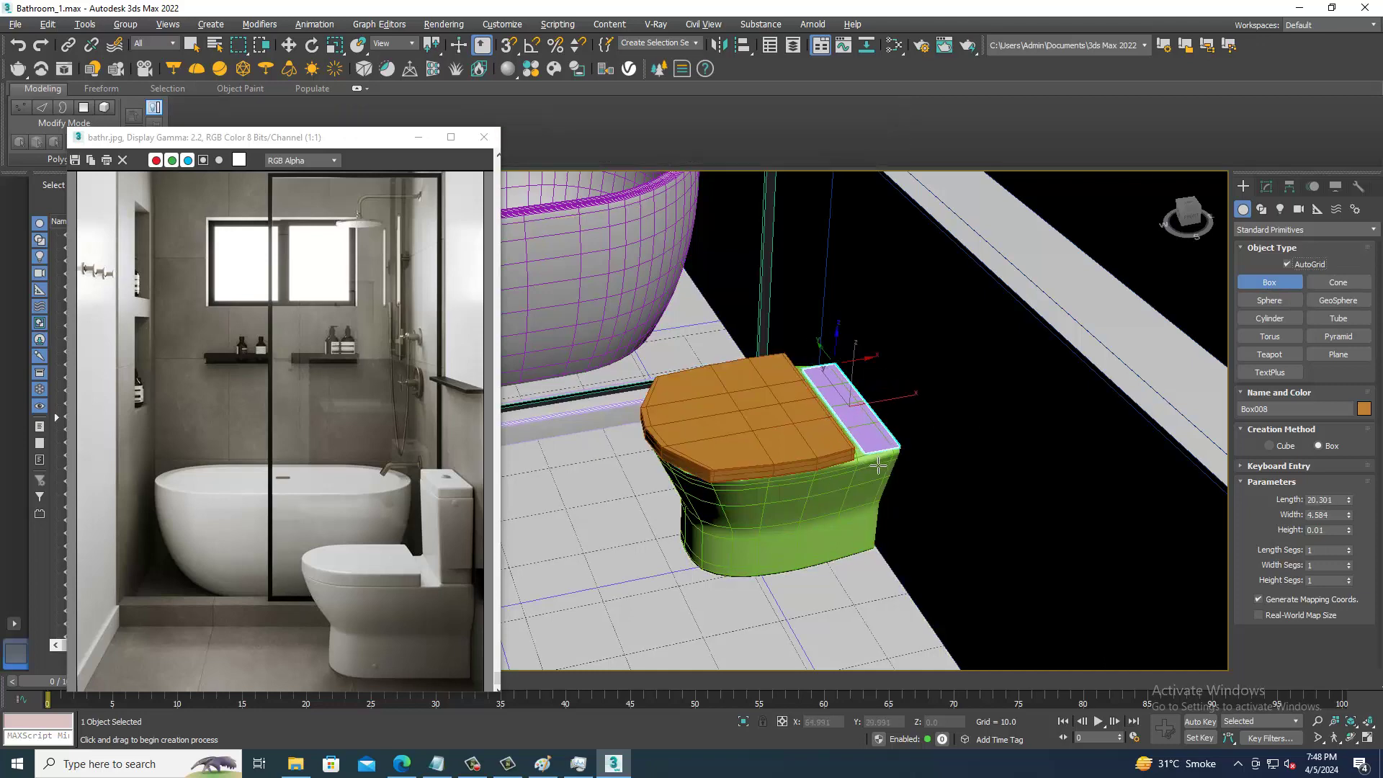
pyautogui.click(882, 404)
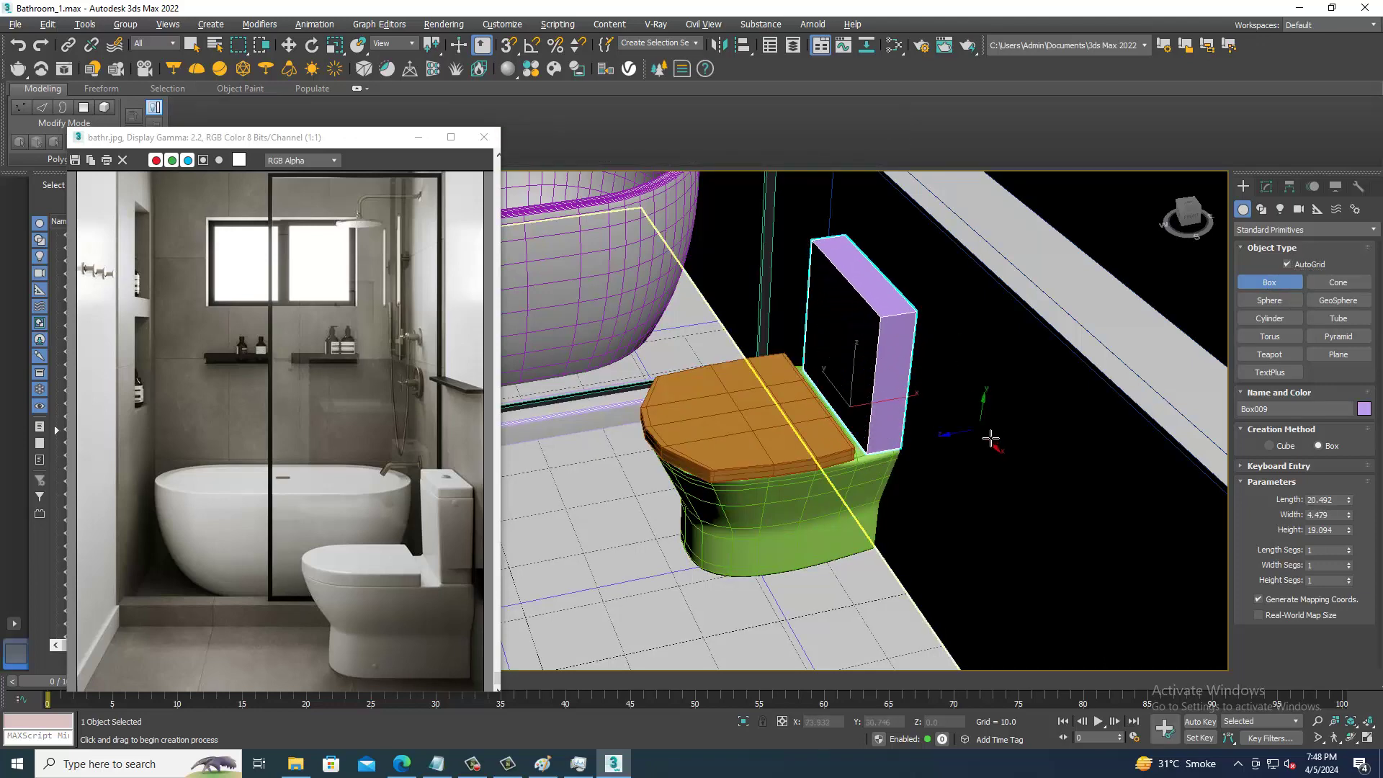
pyautogui.moveTo(882, 404)
pyautogui.keyDown('alt'); pyautogui.mouseDown(button='middle')
pyautogui.moveTo(942, 387)
pyautogui.moveTo(919, 365)
pyautogui.mouseUp(button='middle'); pyautogui.keyUp('alt')
pyautogui.press('w')
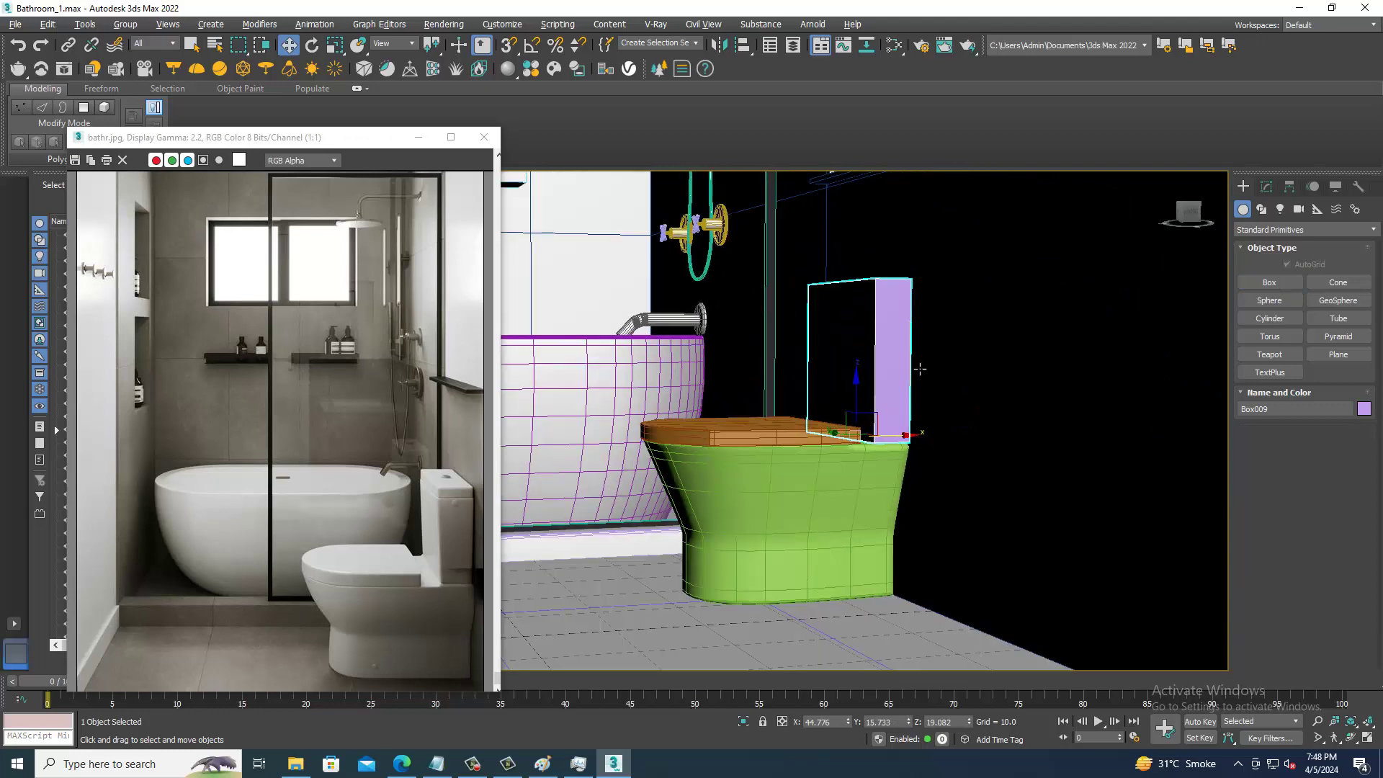
# - Convert the tank box, Box009, to Editable Poly
pyautogui.scroll(2, 920, 365)
pyautogui.scroll(2, 911, 382)
pyautogui.scroll(2, 903, 402)
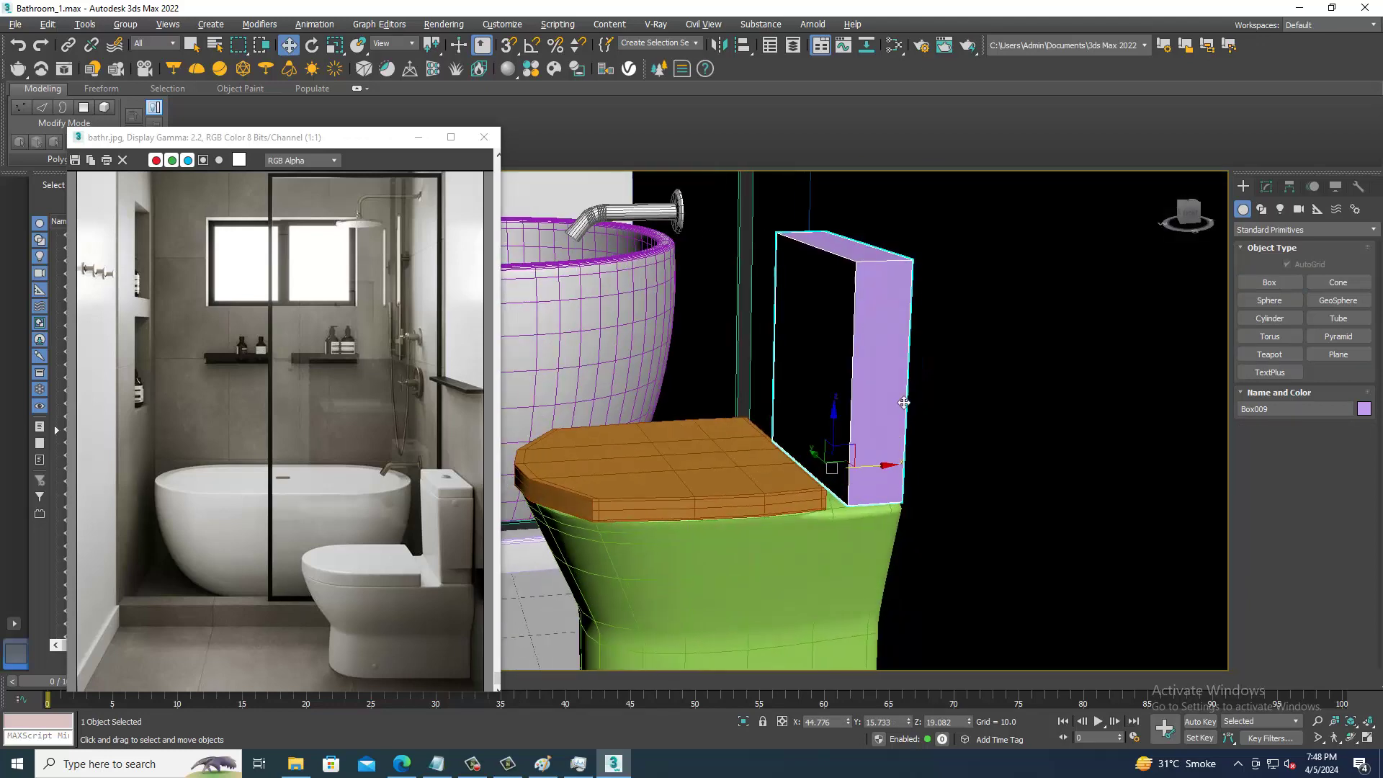
pyautogui.keyDown('alt'); pyautogui.moveTo(893, 380); pyautogui.dragTo(819, 332, button='middle'); pyautogui.keyUp('alt')
pyautogui.rightClick(876, 325)
pyautogui.moveTo(933, 472)
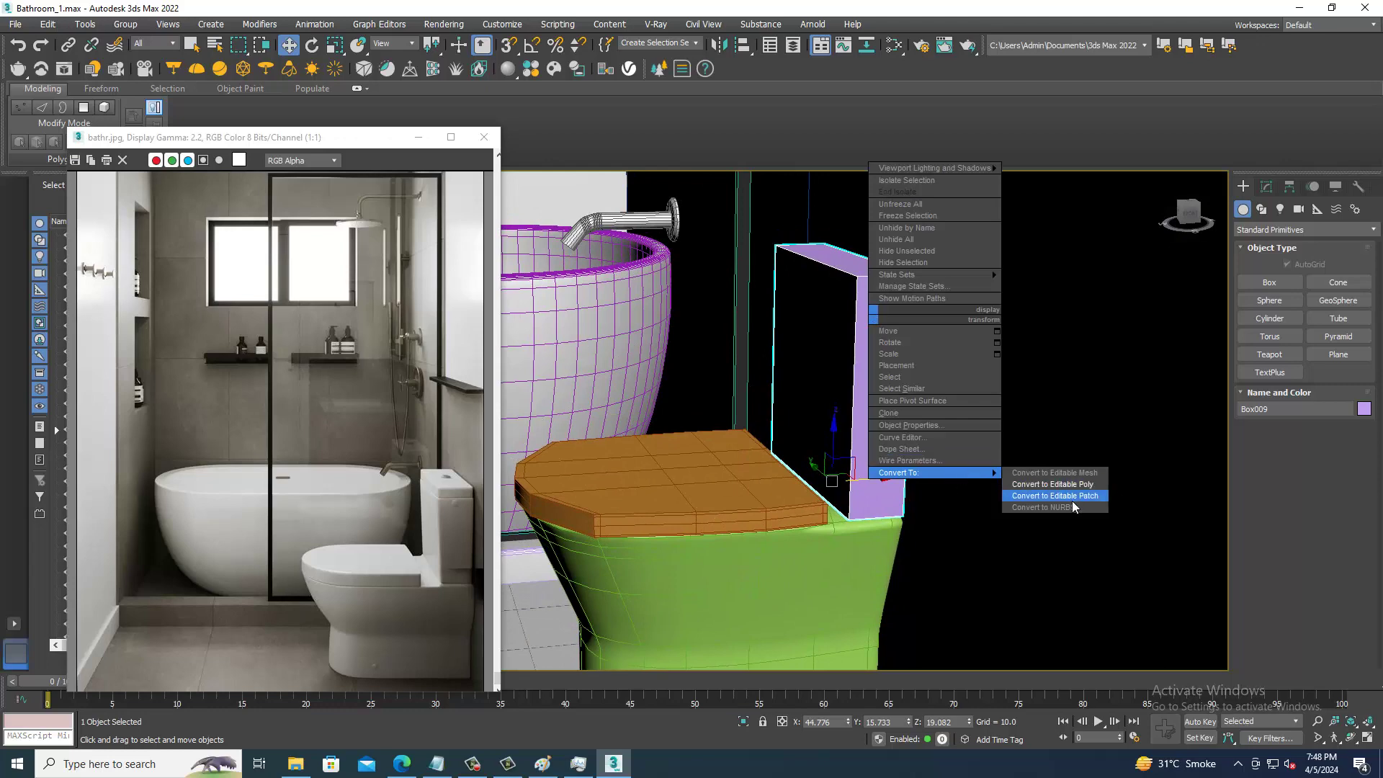
pyautogui.click(1070, 485)
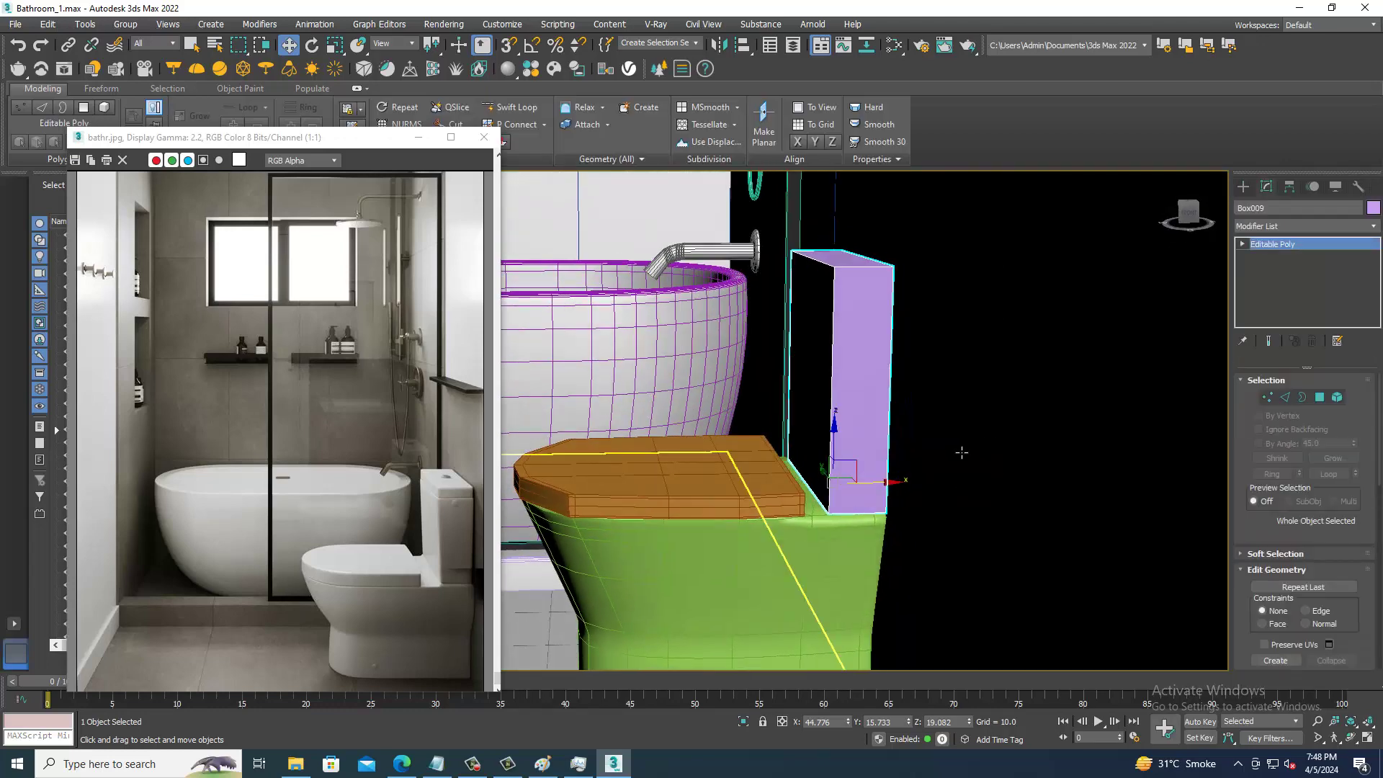
# - Apply NURMS Toggle to the toilet lid
pyautogui.click(553, 507)
pyautogui.rightClick(577, 495)
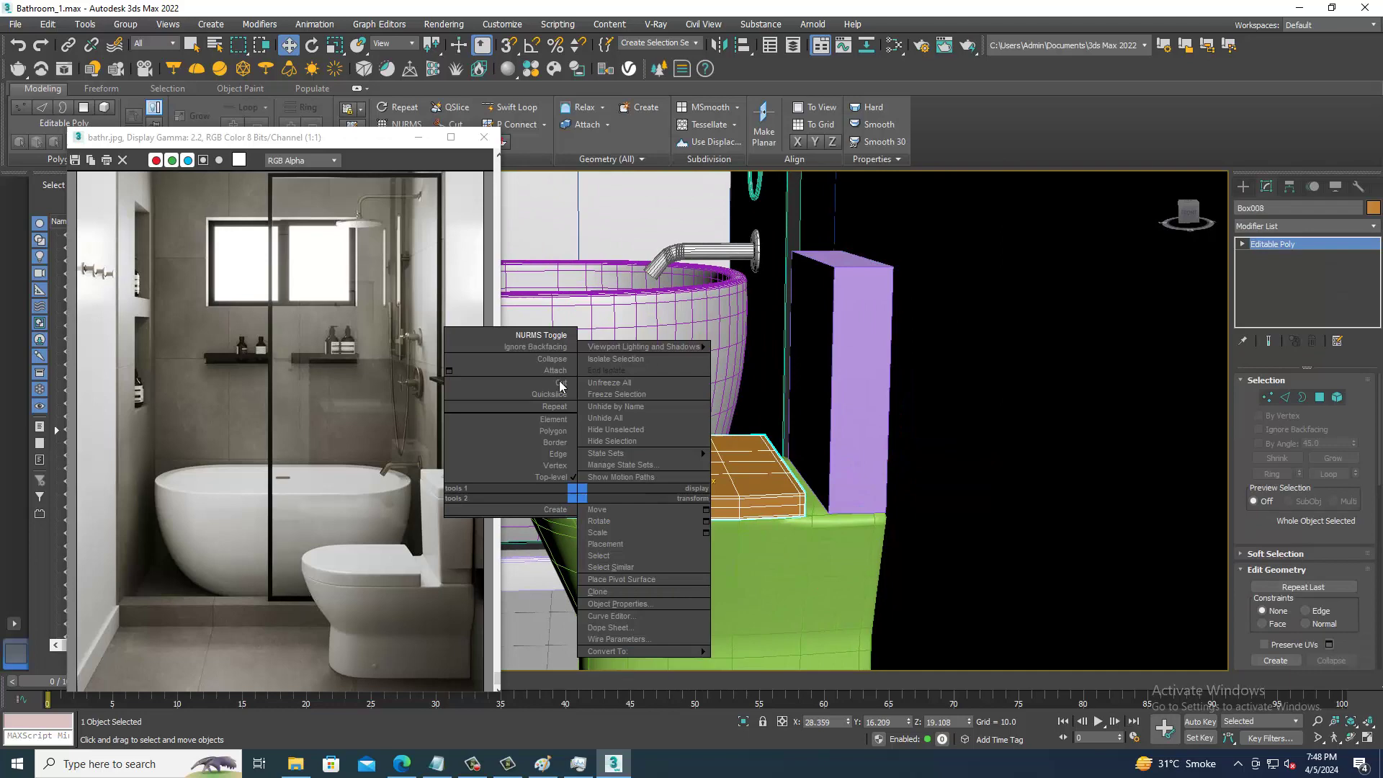
pyautogui.click(554, 339)
pyautogui.scroll(2, 867, 382)
# - Reselect the tank and select its front face in Polygon mode
pyautogui.click(865, 391)
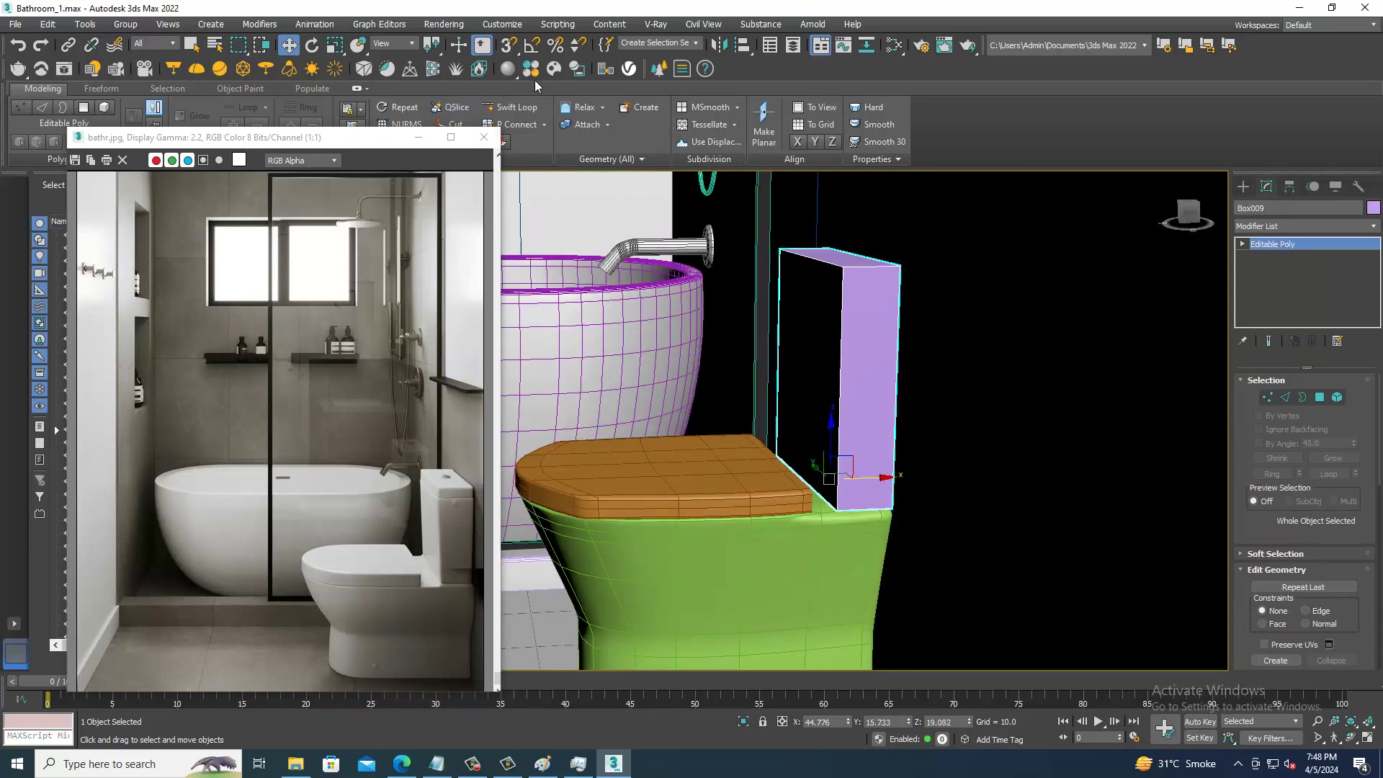
pyautogui.click(513, 108)
pyautogui.press('4')
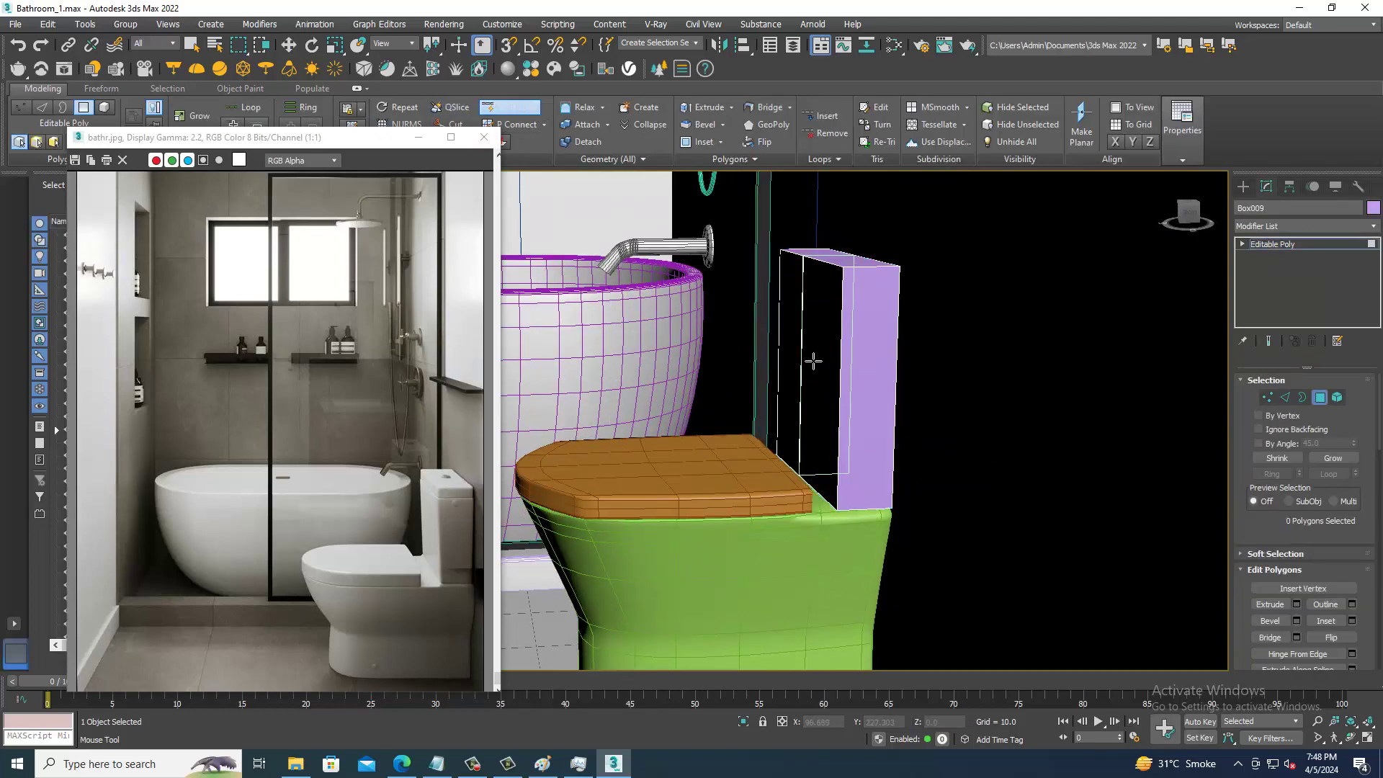
pyautogui.rightClick(844, 387)
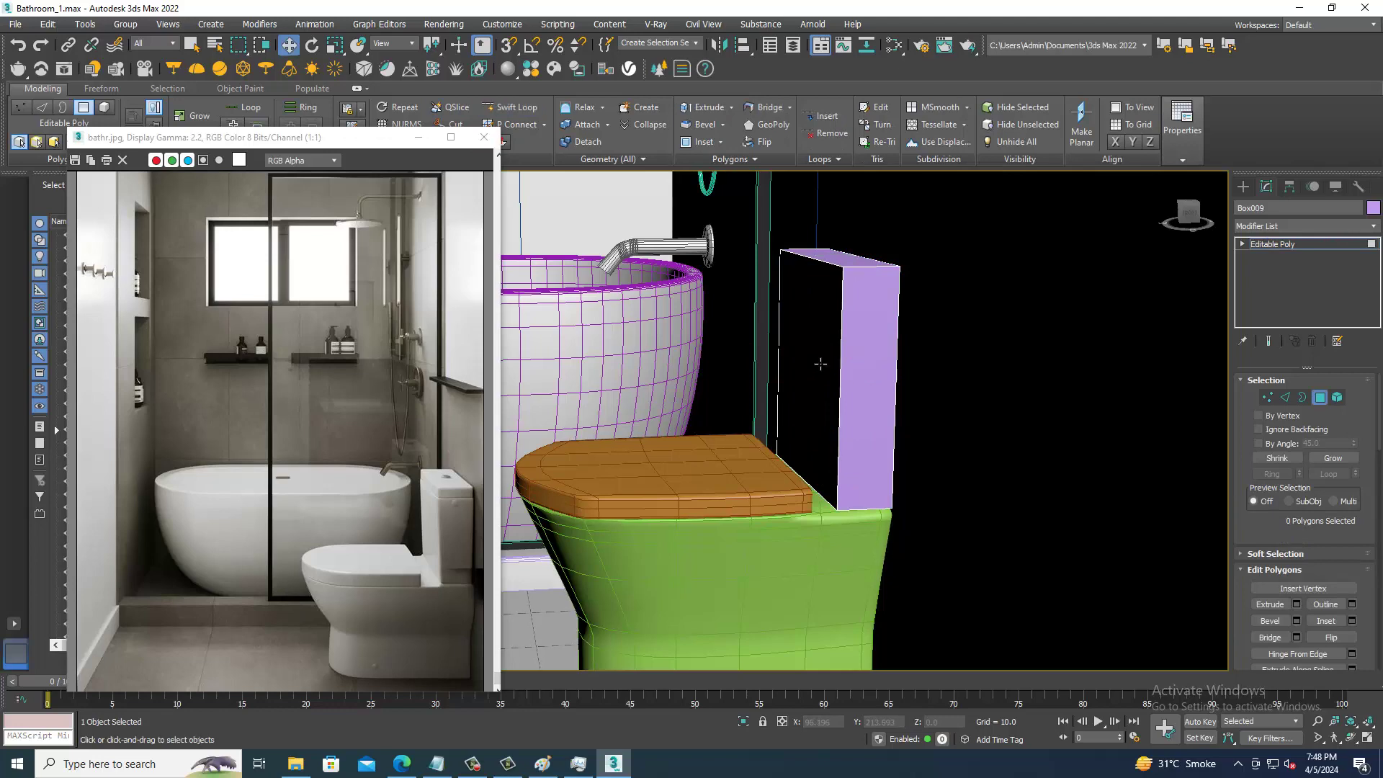
pyautogui.scroll(1, 855, 364)
pyautogui.press('4')
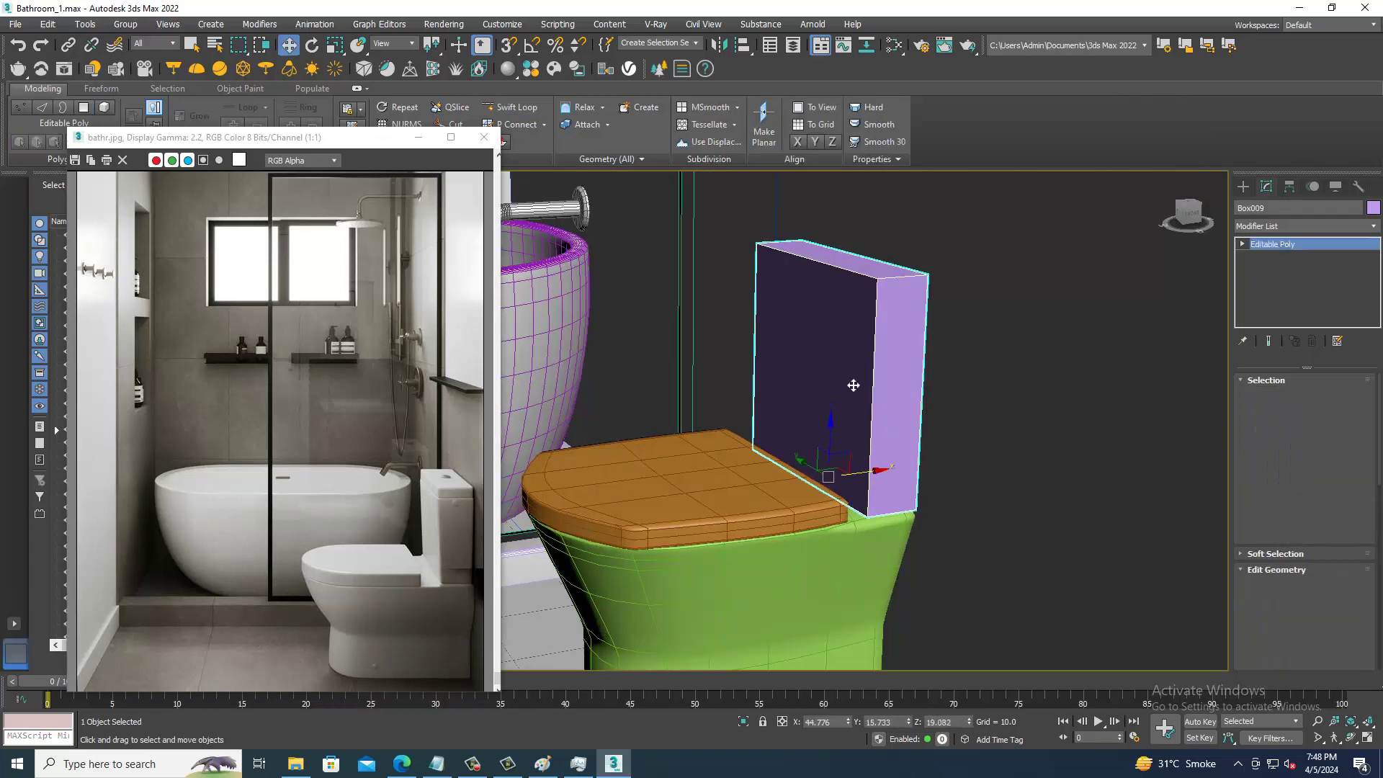
pyautogui.click(1324, 394)
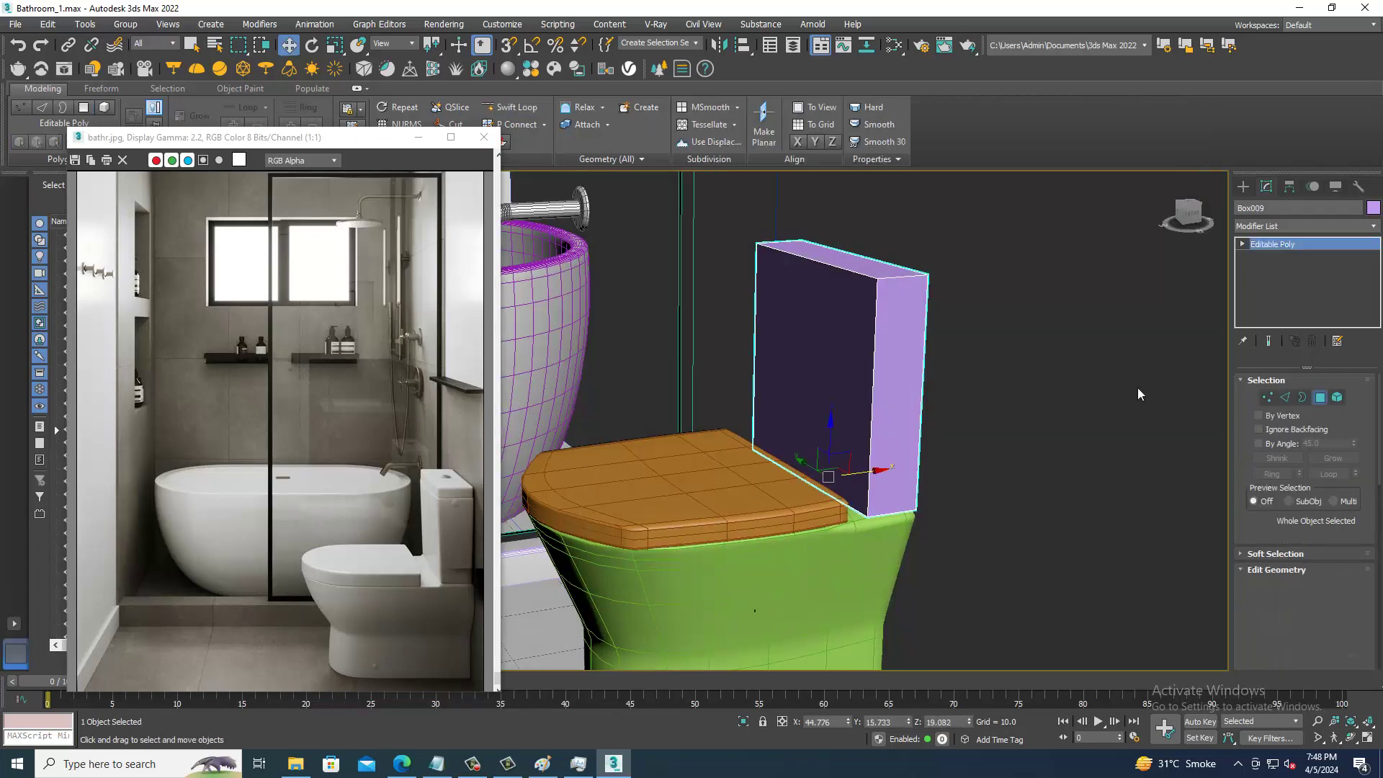
pyautogui.click(808, 365)
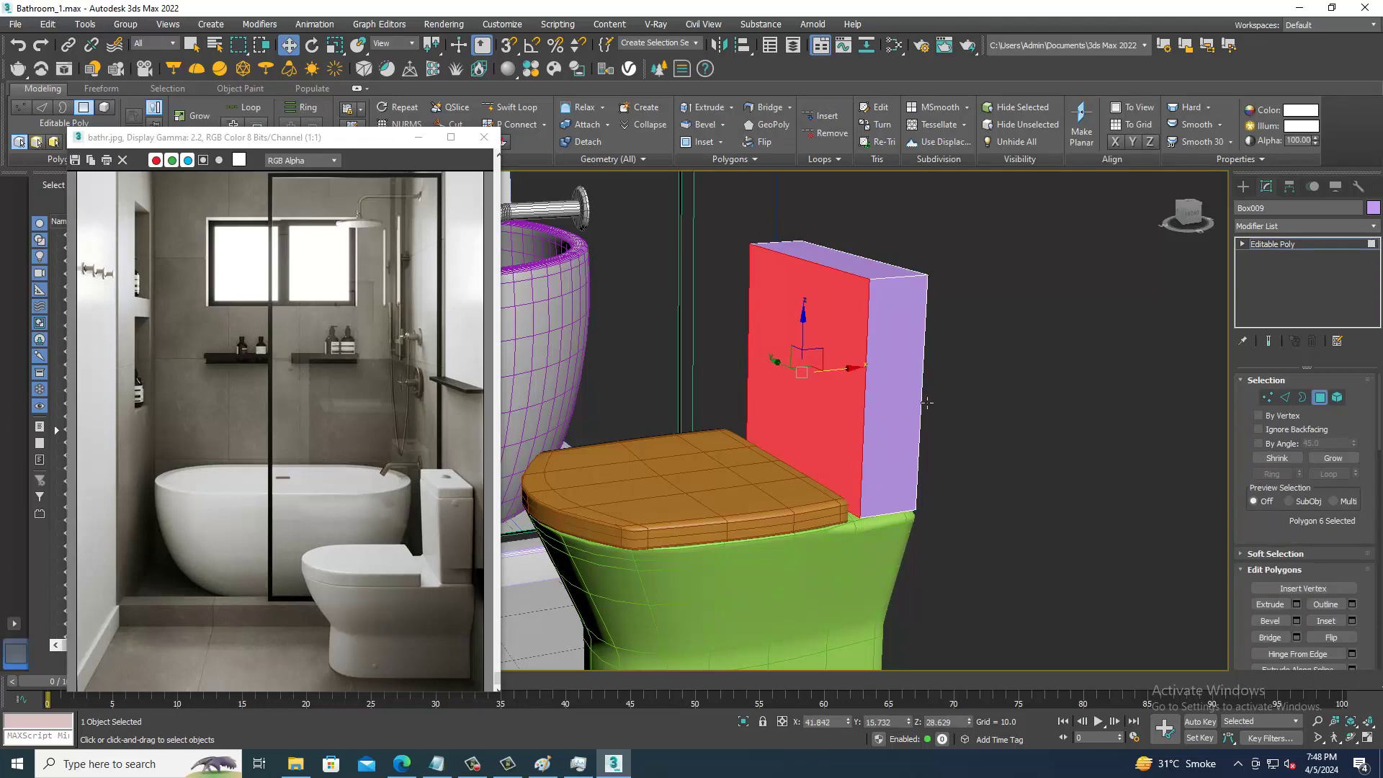
# - Cut two closely spaced Swift Loop edge loops near the tank's top
pyautogui.keyDown('alt'); pyautogui.moveTo(854, 378); pyautogui.dragTo(892, 386, button='middle'); pyautogui.keyUp('alt')
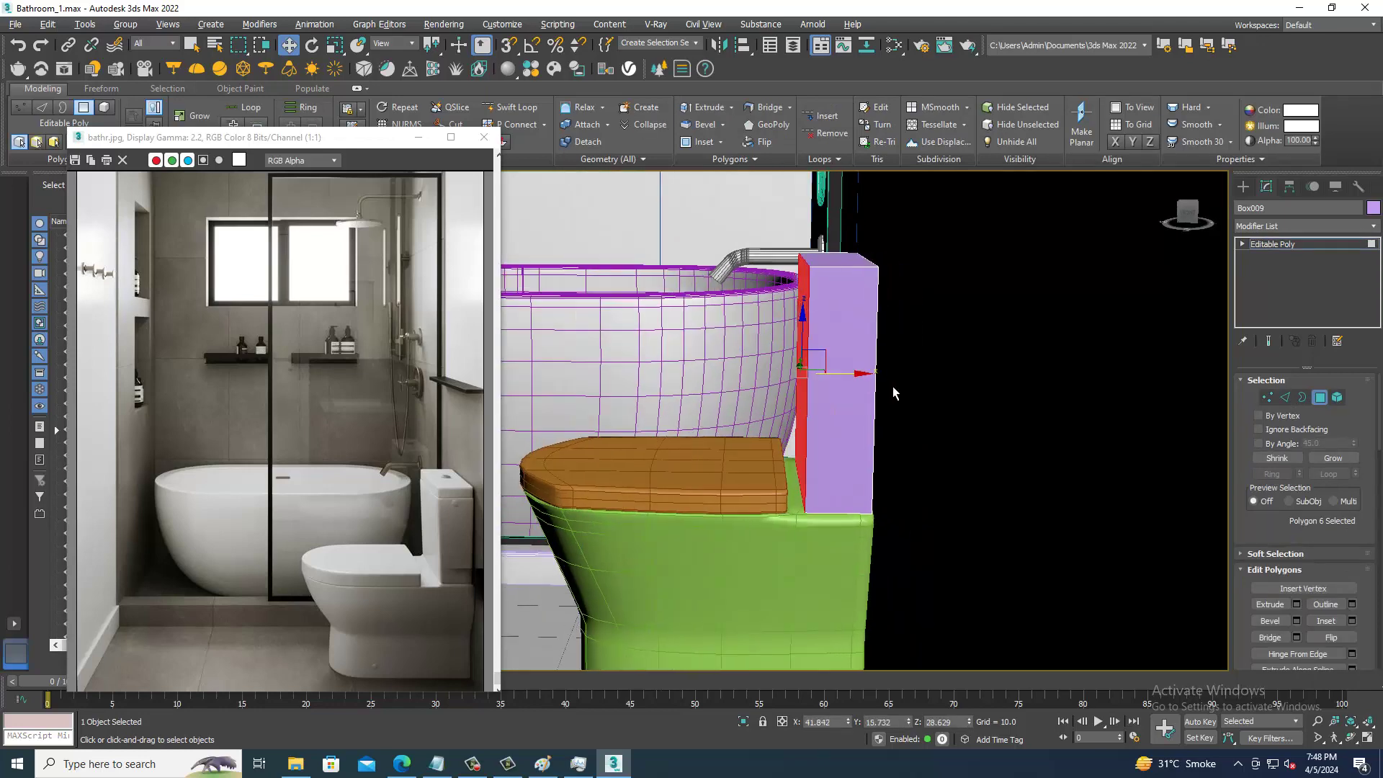
pyautogui.click(508, 108)
pyautogui.click(861, 320)
pyautogui.hotkey('shift', 'z')
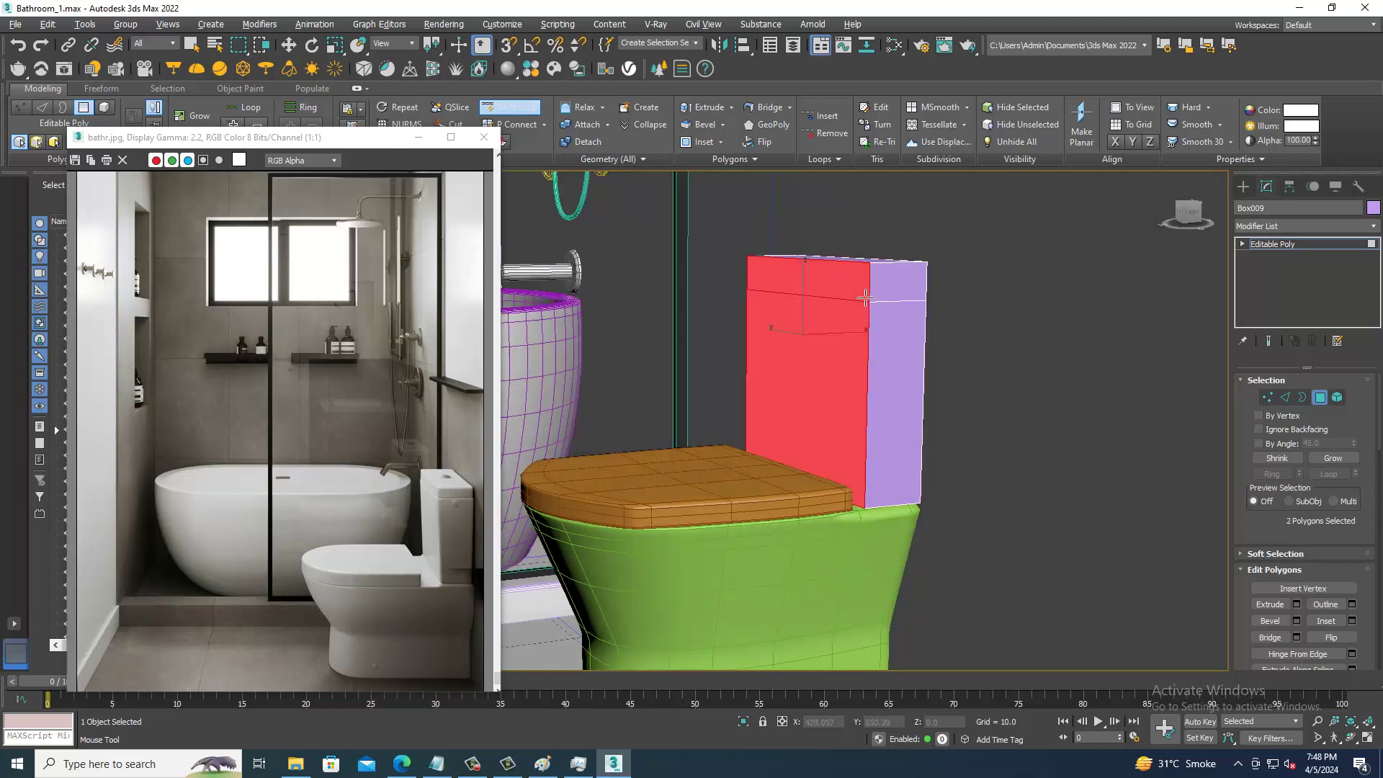
pyautogui.scroll(2, 880, 325)
pyautogui.scroll(3, 879, 320)
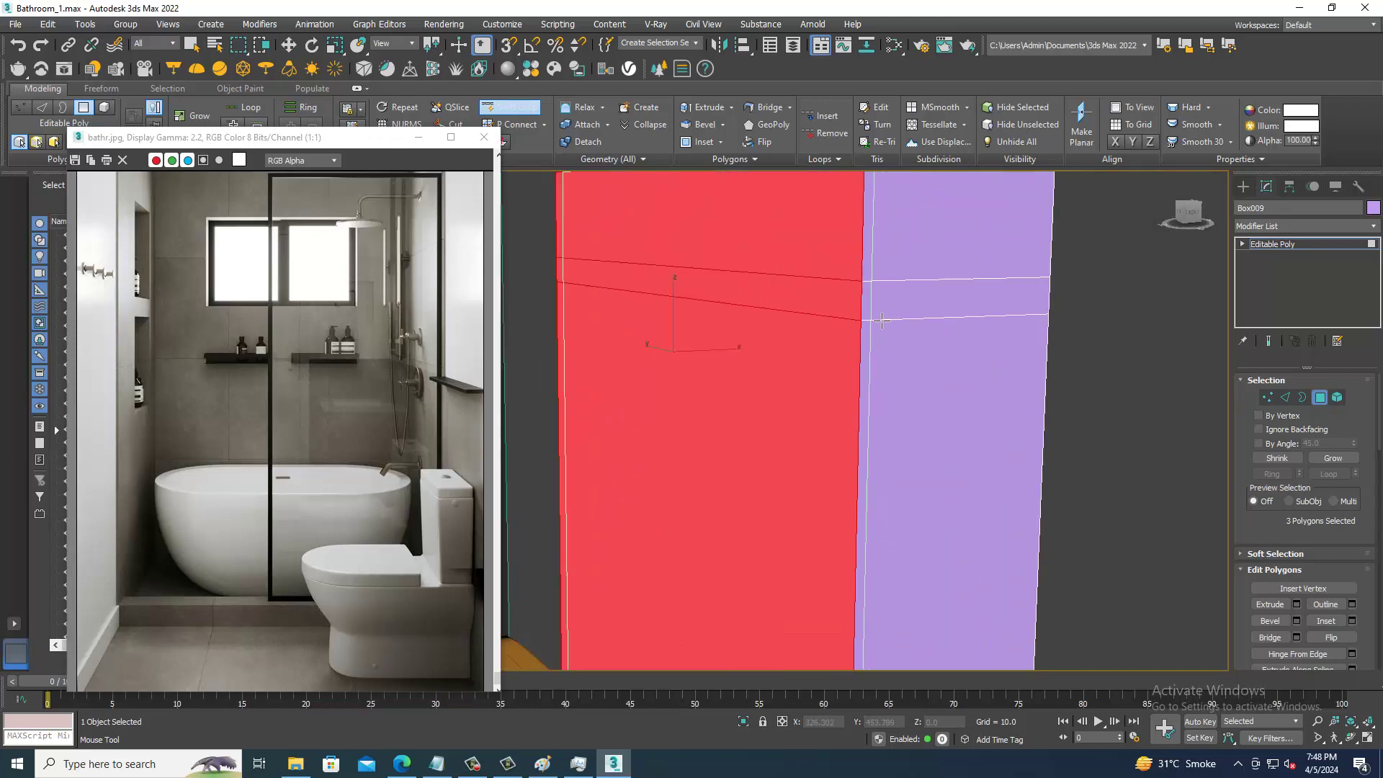
pyautogui.click(873, 314)
pyautogui.rightClick(917, 343)
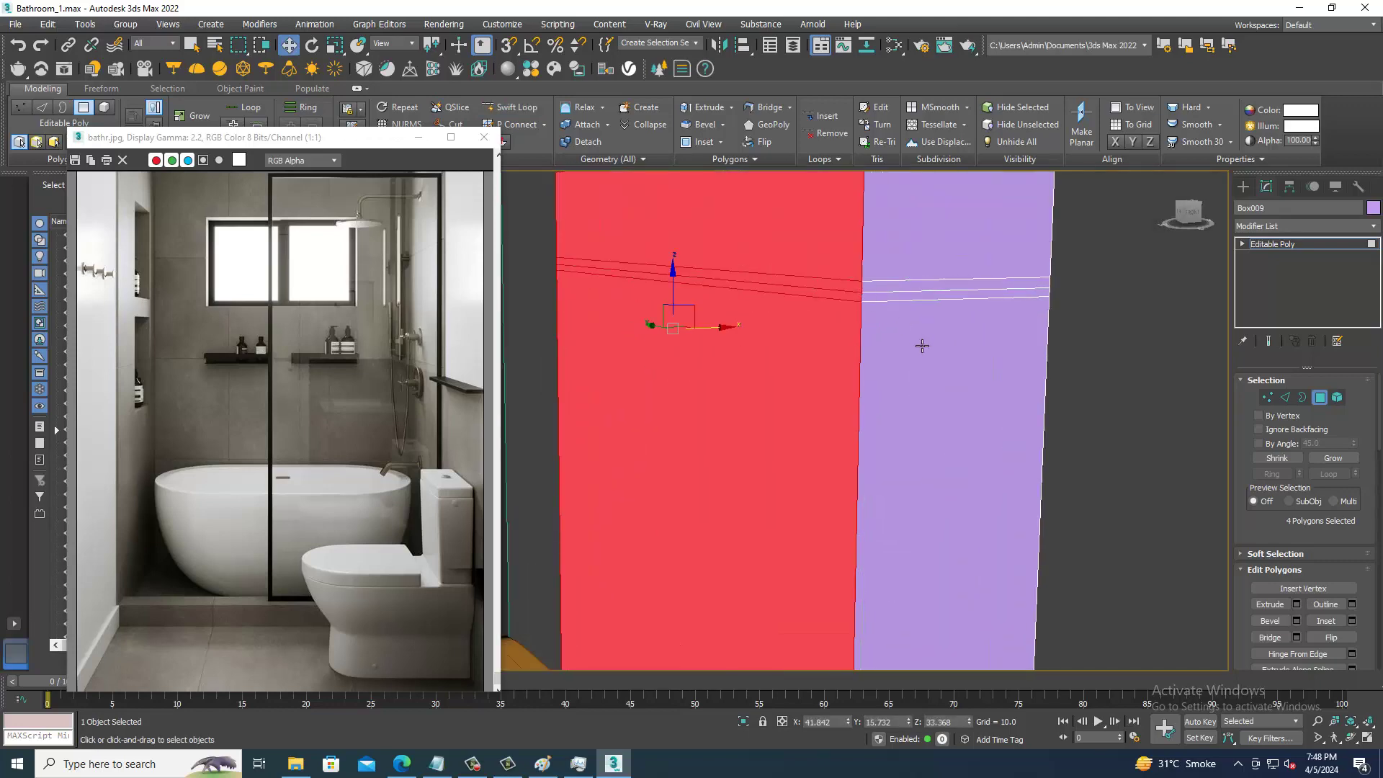
# - Zoom out and orbit to view the tank's top face and new loops
pyautogui.scroll(-1, 895, 333)
pyautogui.scroll(-1, 910, 351)
pyautogui.scroll(-1, 909, 351)
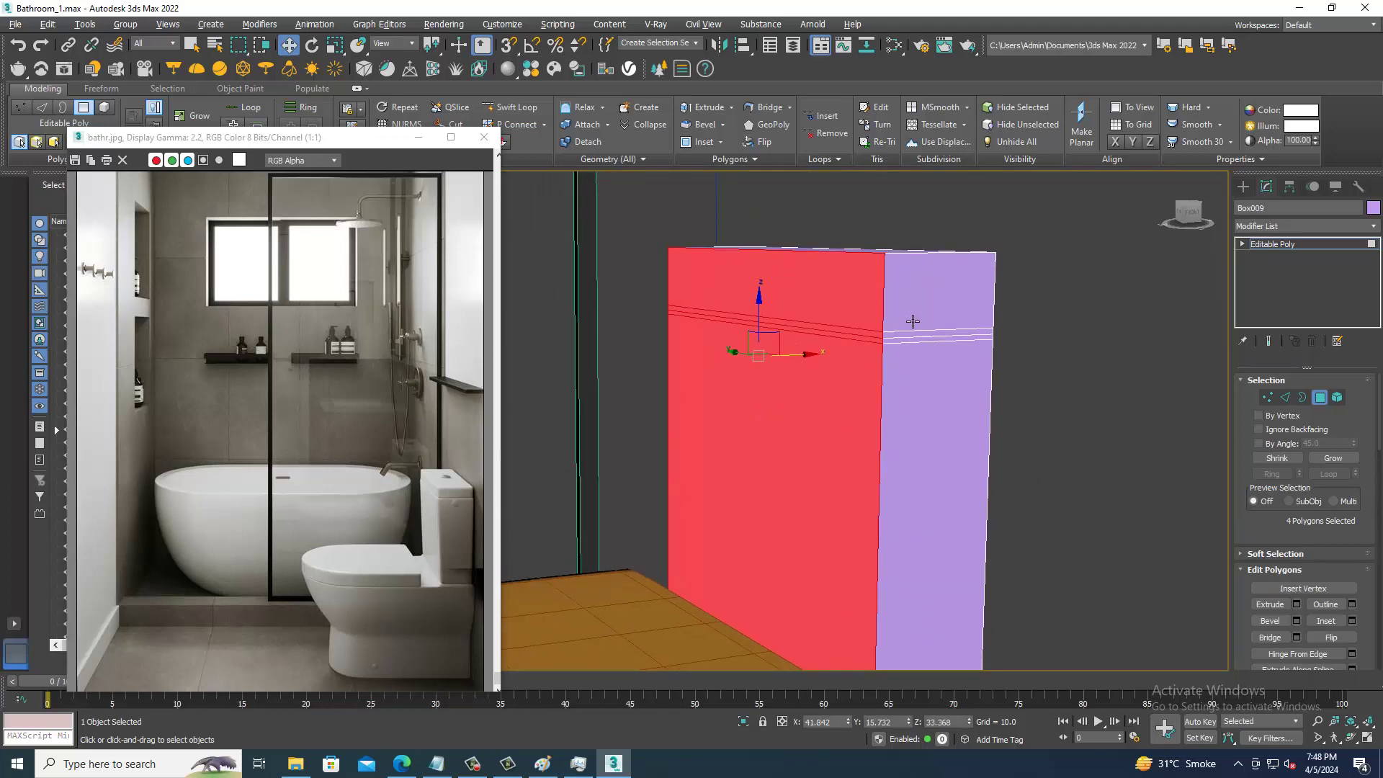
pyautogui.scroll(-1, 919, 331)
pyautogui.scroll(-1, 929, 345)
pyautogui.moveTo(877, 415)
pyautogui.keyDown('alt'); pyautogui.mouseDown(button='middle')
pyautogui.moveTo(913, 290)
pyautogui.moveTo(922, 415)
pyautogui.mouseUp(button='middle'); pyautogui.keyUp('alt')
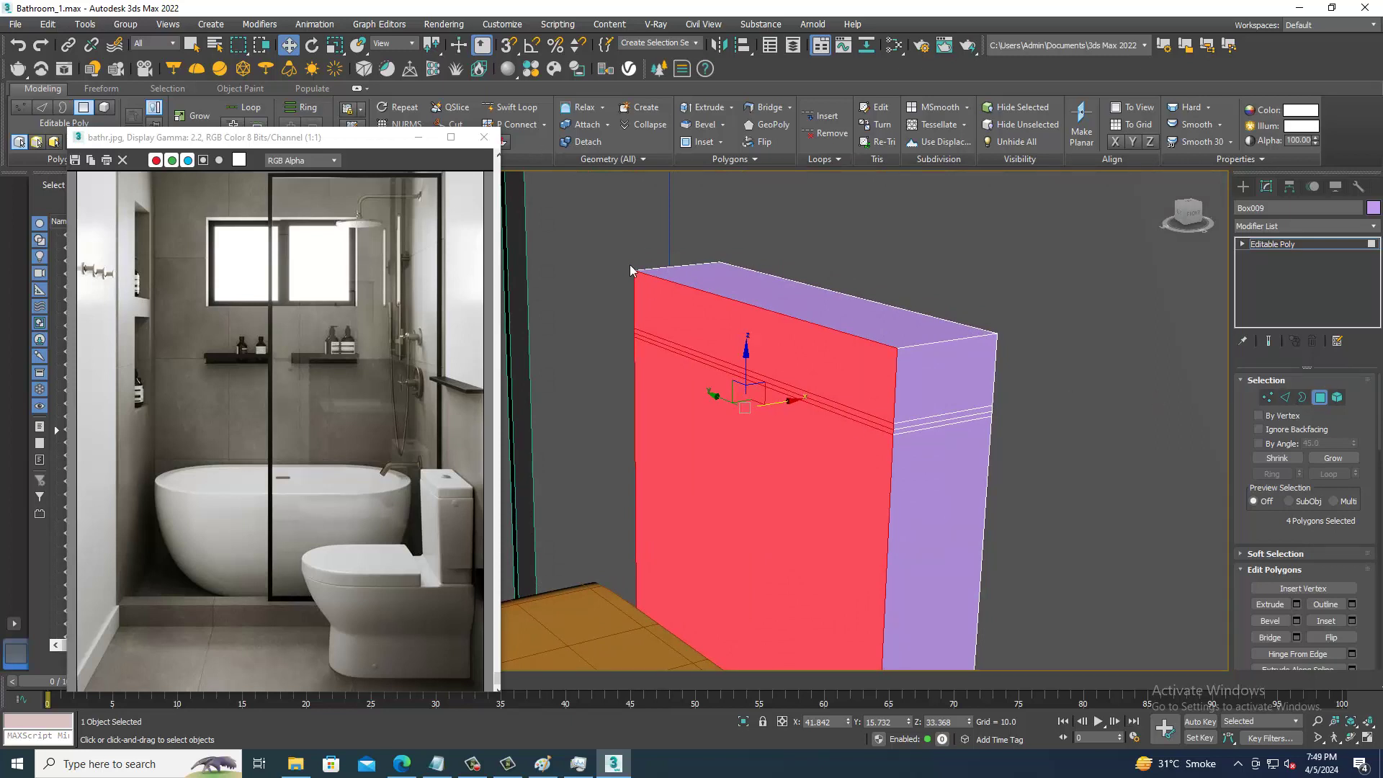
pyautogui.press('w')
pyautogui.scroll(3, 909, 484)
# - Select the narrow band's edge loop and convert it to a polygon selection
pyautogui.press('3')
pyautogui.click(884, 371)
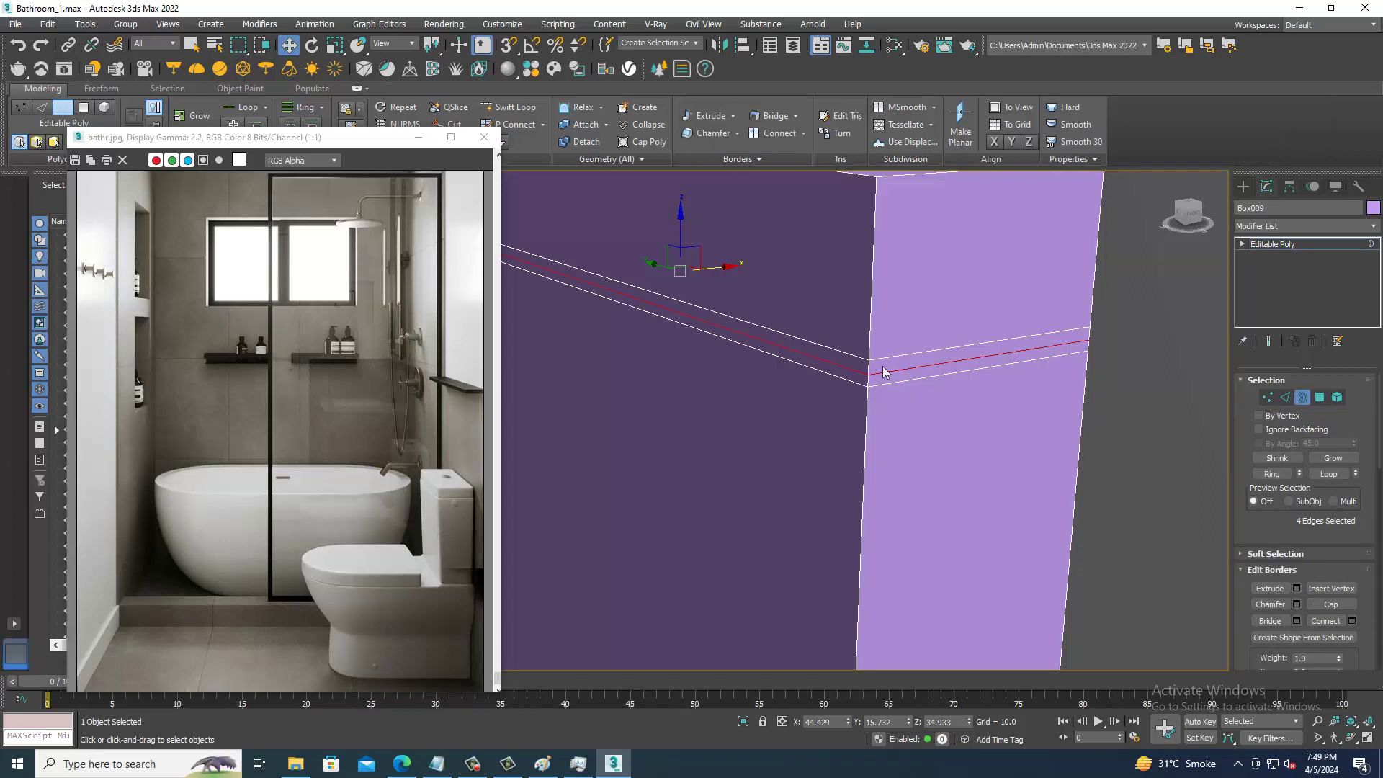
pyautogui.press('2')
pyautogui.click(873, 371)
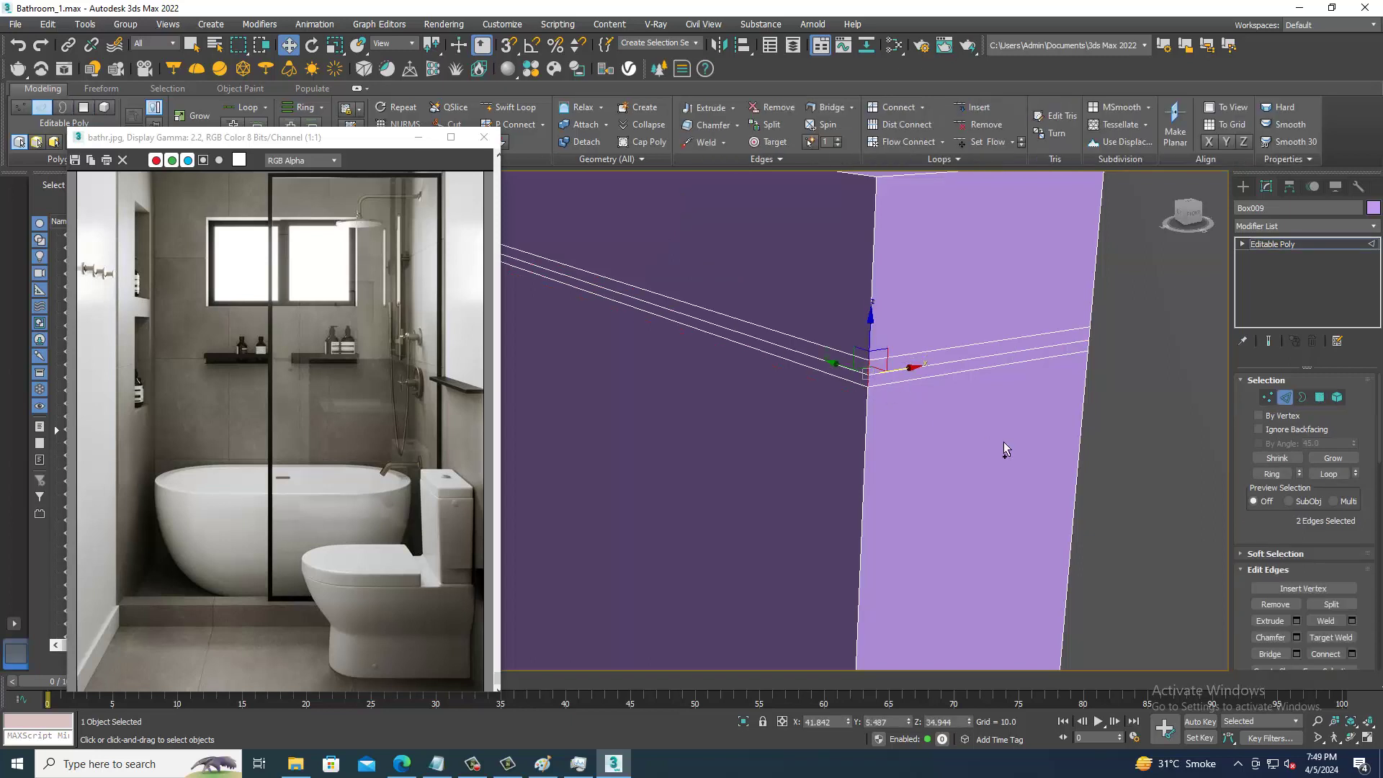
pyautogui.keyDown('ctrl'); pyautogui.click(1321, 400); pyautogui.keyUp('ctrl')
# - Bevel the band inward by Local Normal to cut a groove around the tank
pyautogui.click(1296, 621)
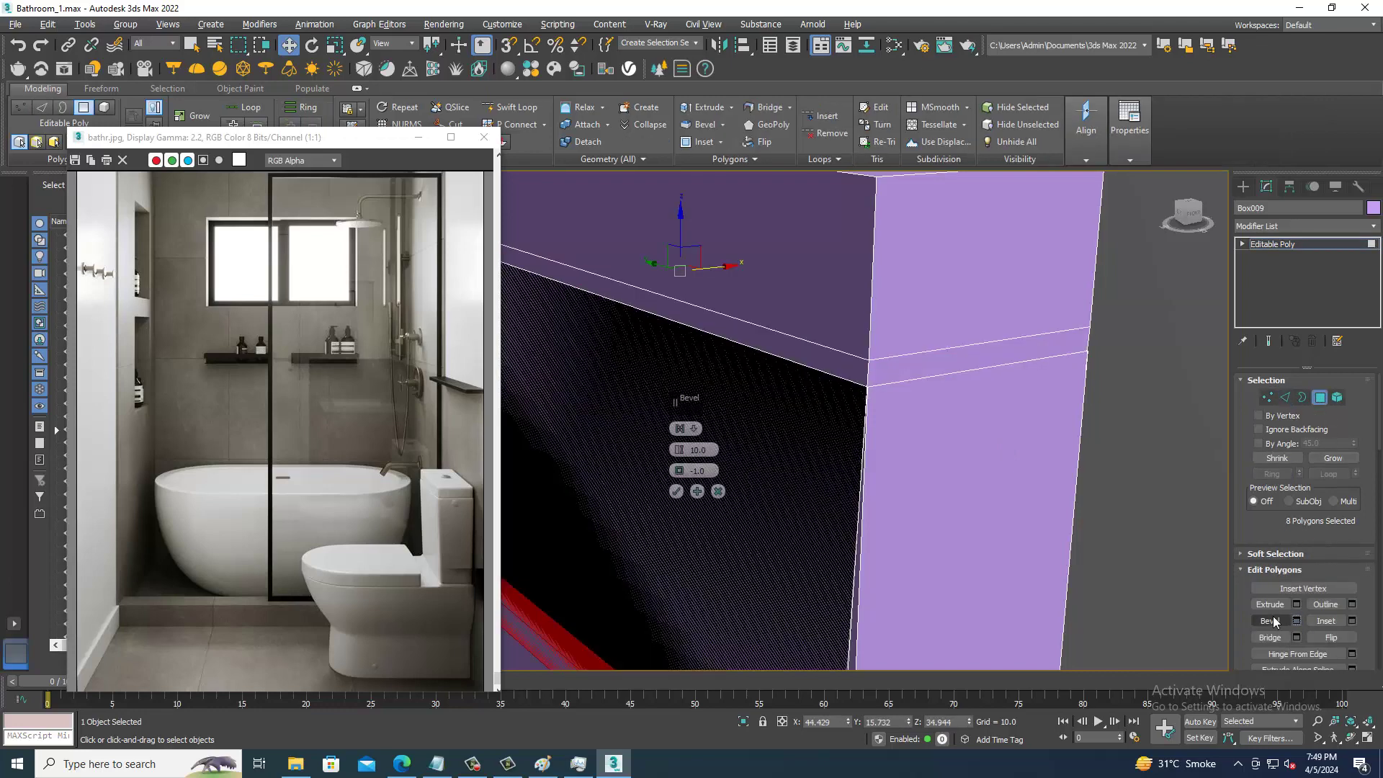
pyautogui.click(683, 429)
pyautogui.click(720, 451)
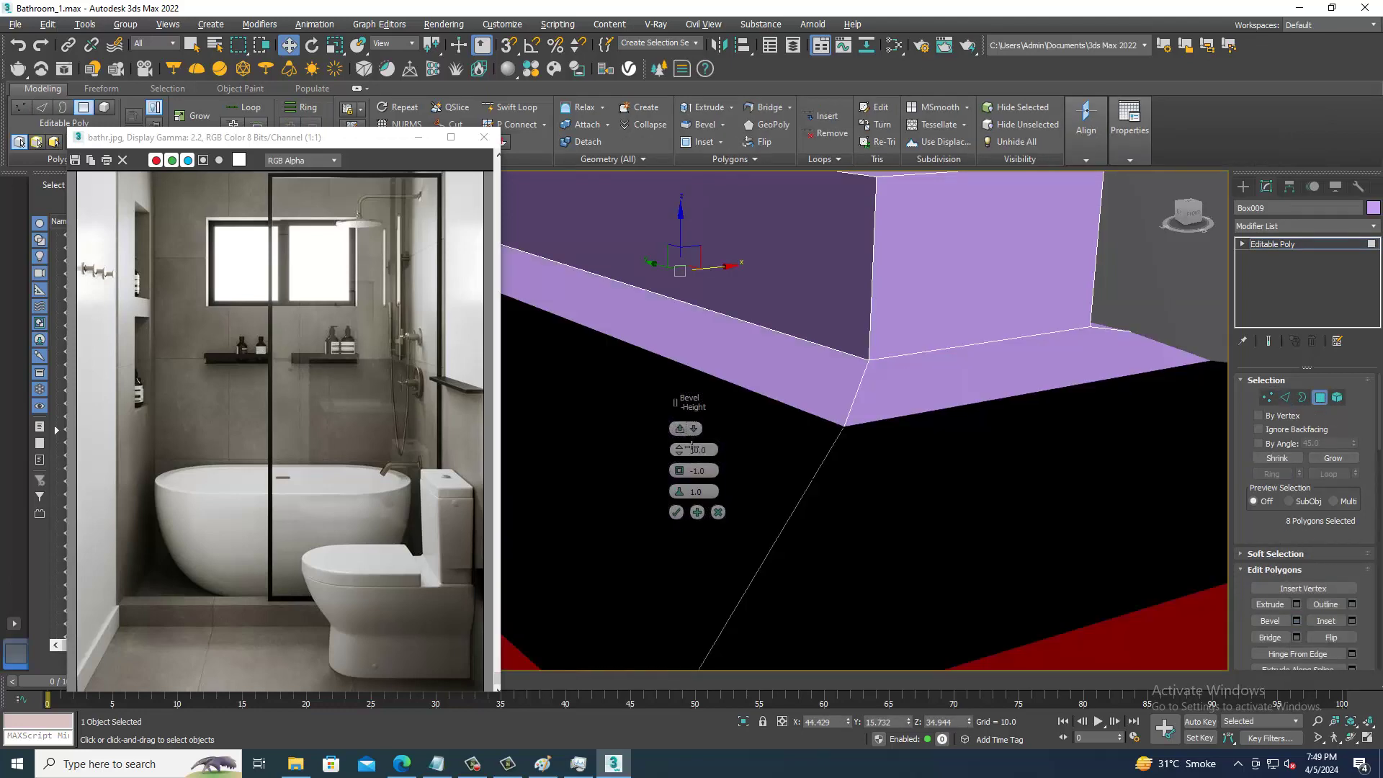
pyautogui.moveTo(681, 452); pyautogui.dragTo(695, 499)
pyautogui.click(677, 513)
pyautogui.scroll(-5, 677, 512)
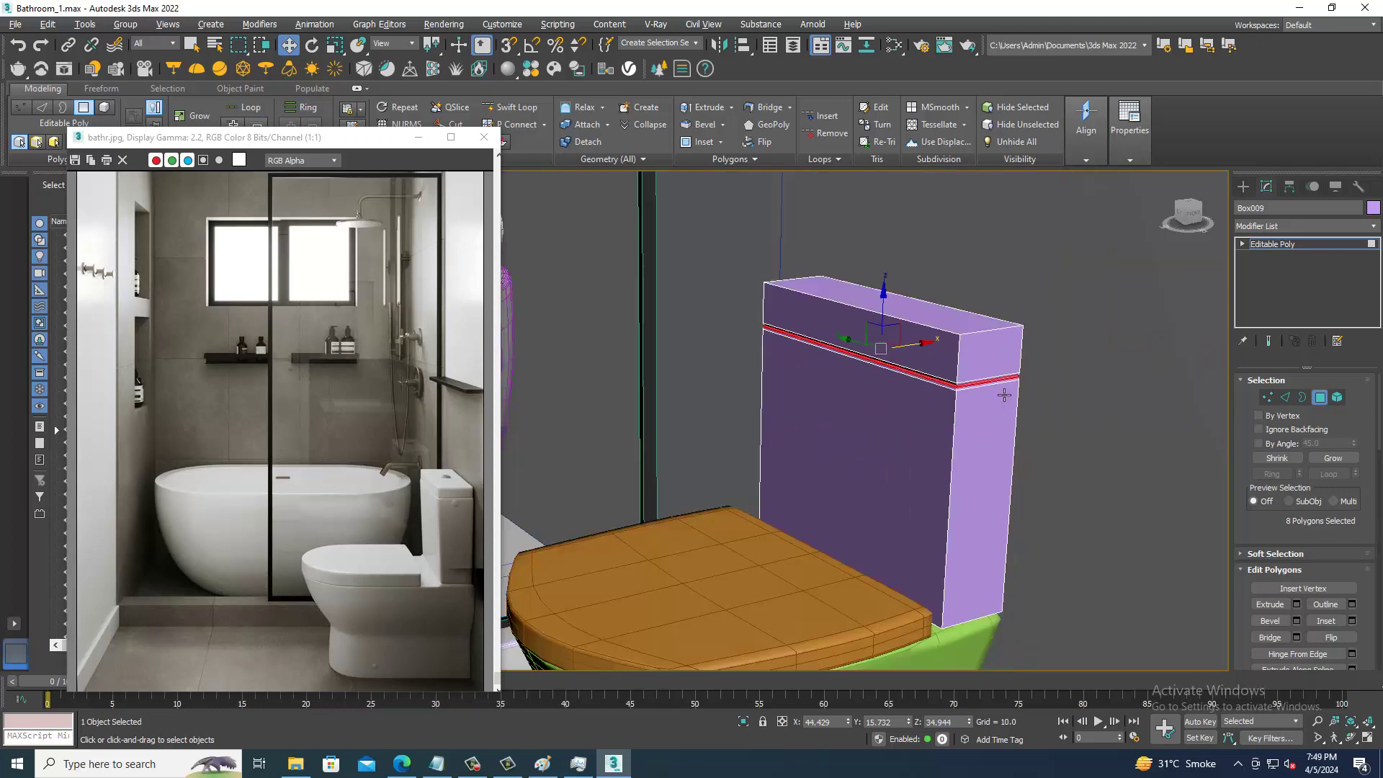
pyautogui.moveTo(792, 389)
pyautogui.keyDown('alt'); pyautogui.mouseDown(button='middle')
pyautogui.moveTo(927, 383)
pyautogui.moveTo(980, 347)
pyautogui.mouseUp(button='middle'); pyautogui.keyUp('alt')
pyautogui.scroll(5, 887, 353)
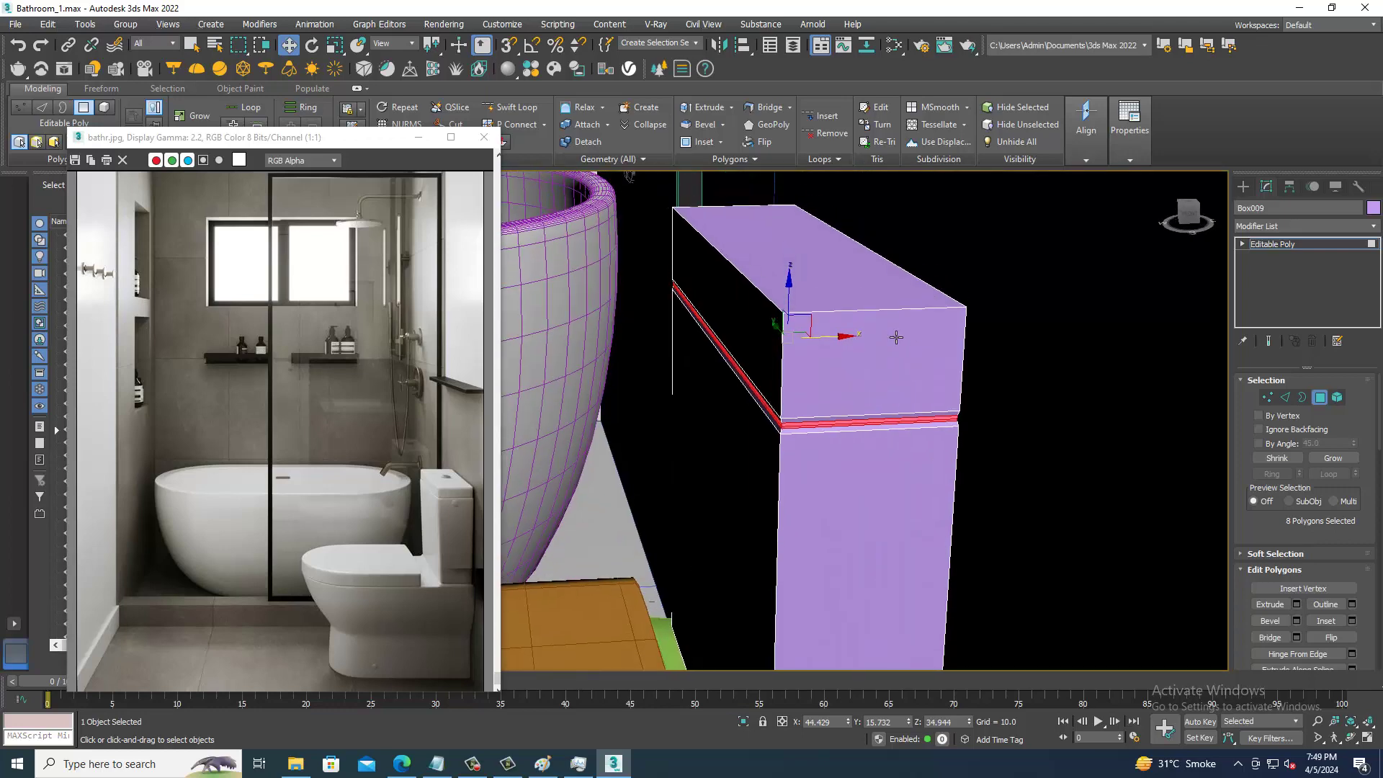
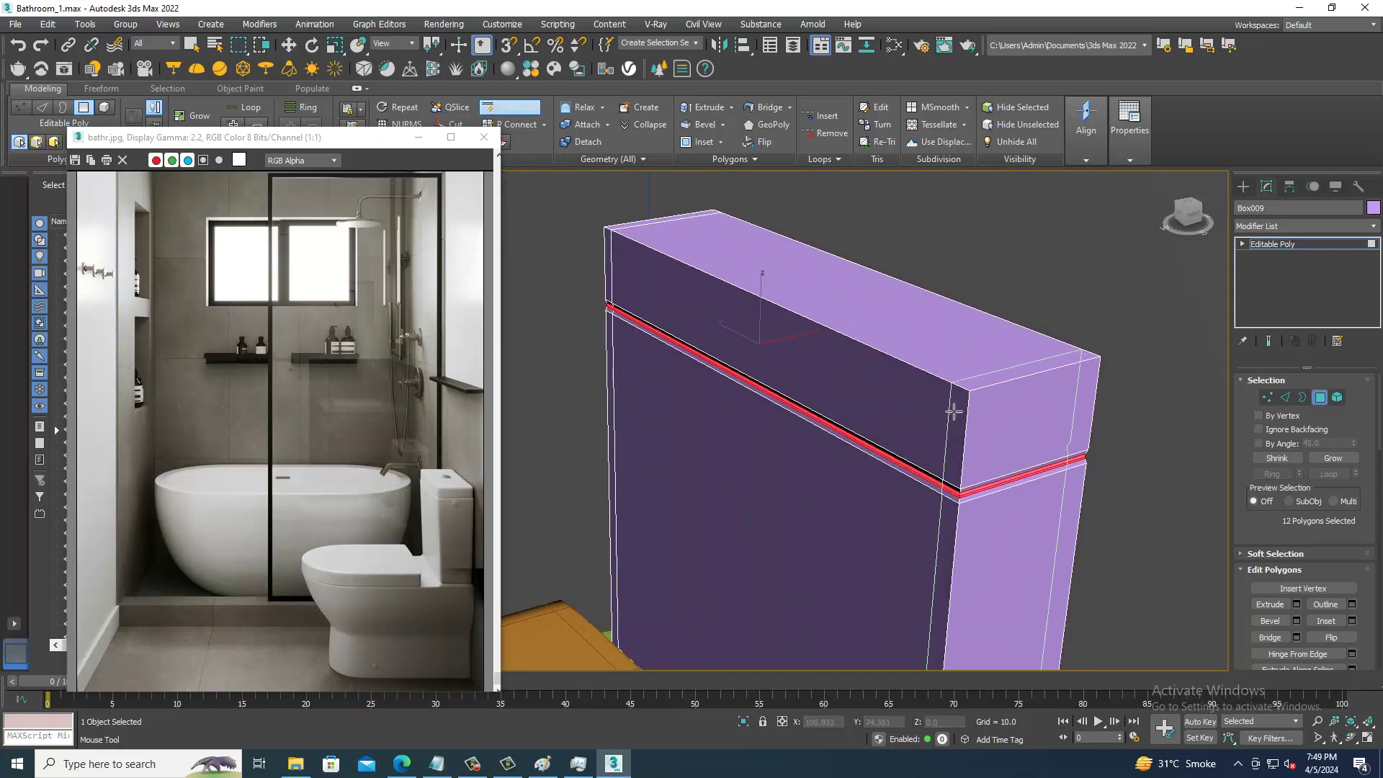
# - Insert three Swift Loop edge loops near the cistern top, just above and below the groove band
pyautogui.click(980, 409)
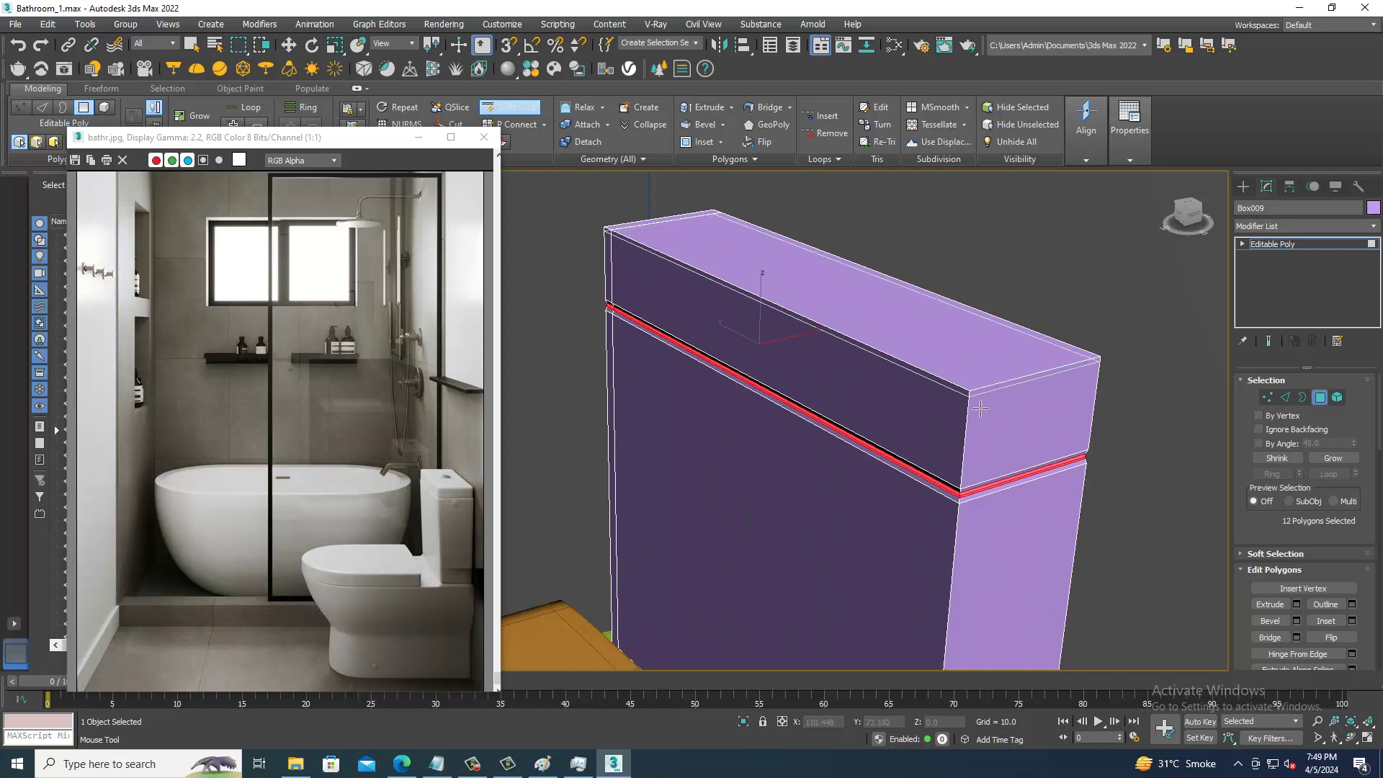
pyautogui.click(969, 494)
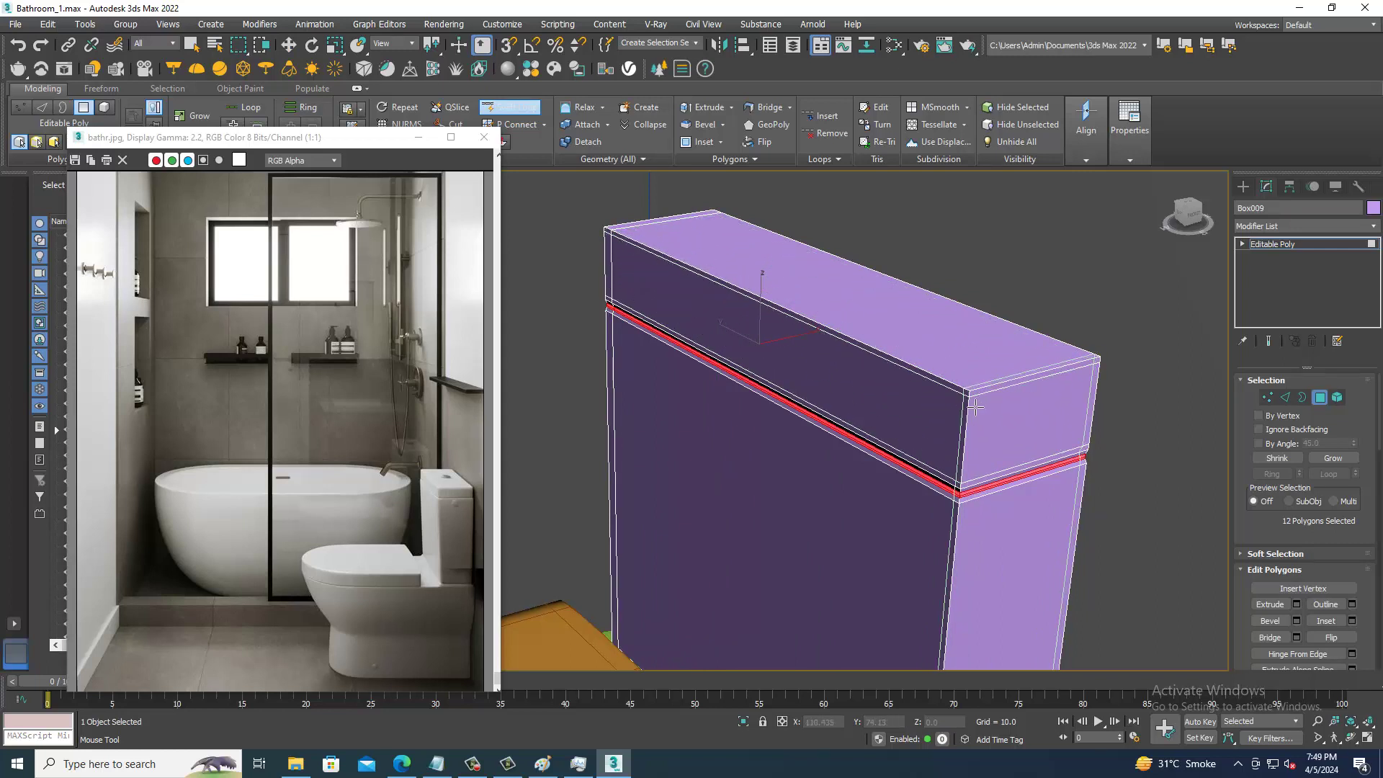
pyautogui.click(968, 508)
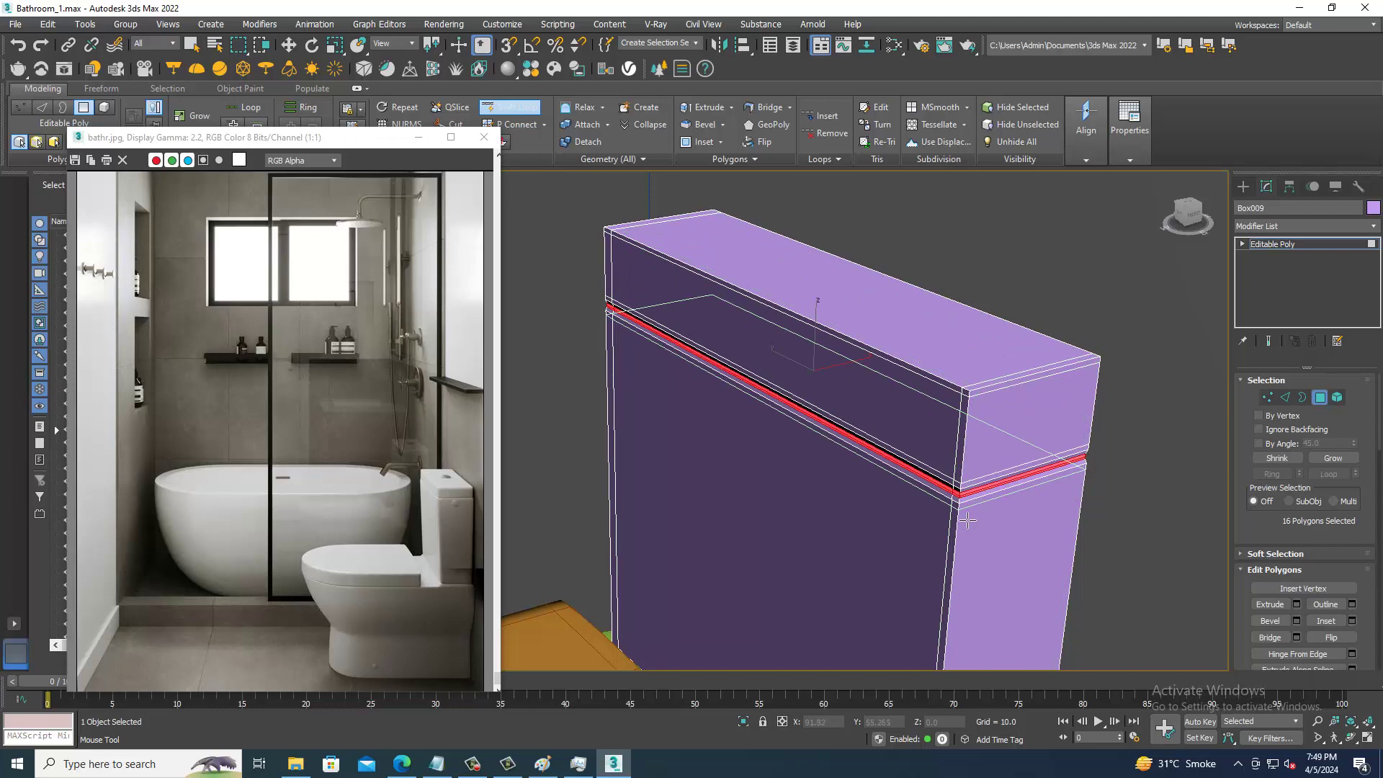
pyautogui.keyDown('alt'); pyautogui.moveTo(967, 520); pyautogui.dragTo(948, 410, button='middle'); pyautogui.keyUp('alt')
pyautogui.keyDown('alt'); pyautogui.moveTo(1018, 463); pyautogui.dragTo(1038, 400, button='middle'); pyautogui.keyUp('alt')
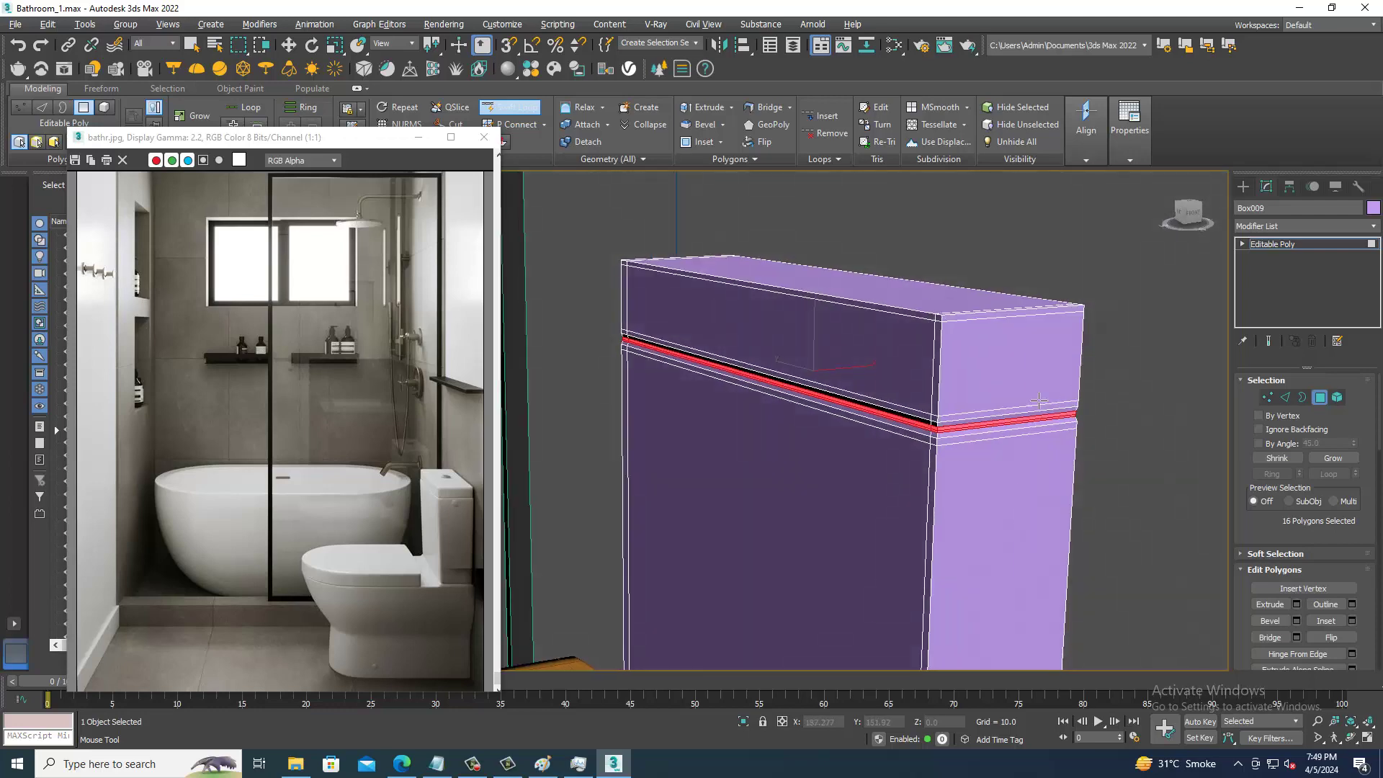
pyautogui.scroll(-3, 1039, 400)
pyautogui.moveTo(1005, 301)
pyautogui.mouseDown(button='middle')
pyautogui.moveTo(982, 292)
pyautogui.moveTo(936, 528)
pyautogui.moveTo(960, 370)
pyautogui.moveTo(874, 229)
pyautogui.mouseUp(button='middle')
# - Switch to Vertex level, inspect the cistern from several angles, then return to object level
pyautogui.press('w')
pyautogui.press('1')
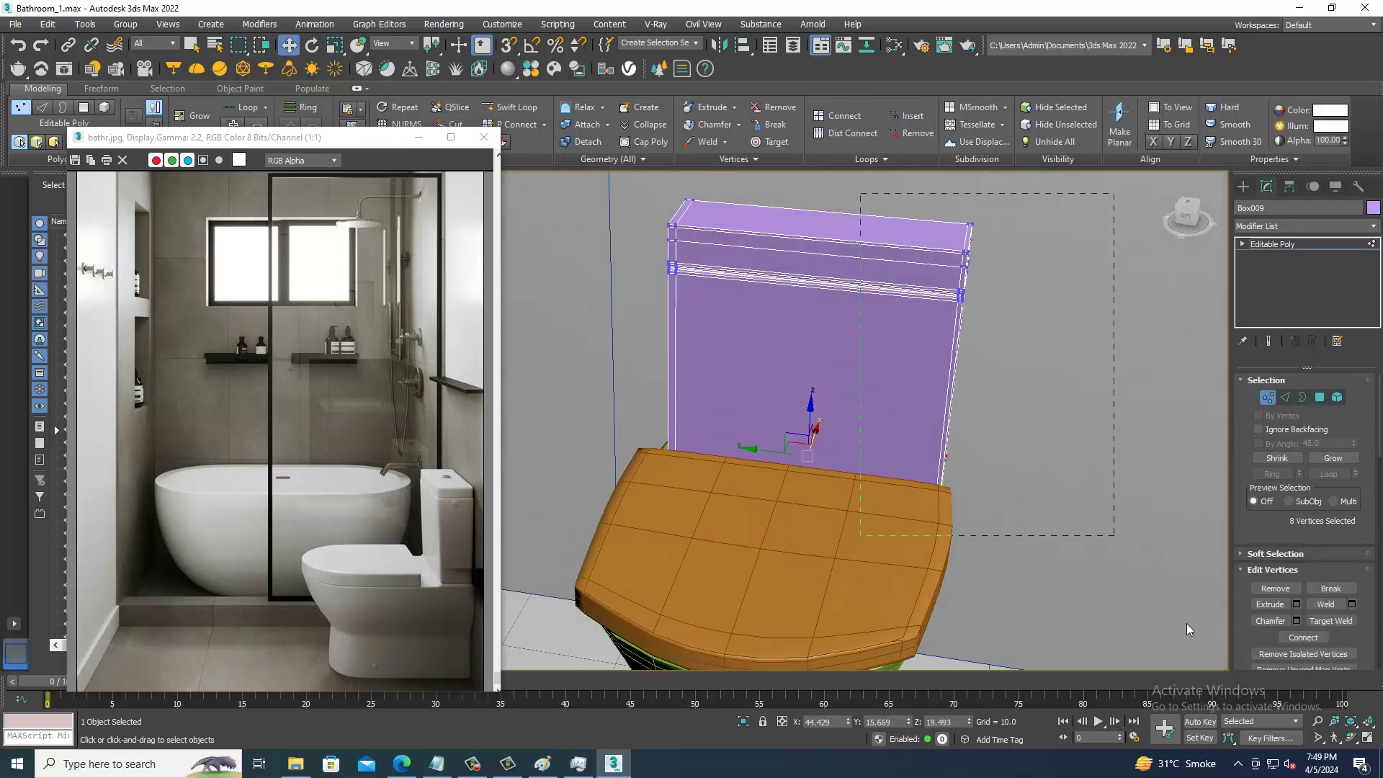
pyautogui.keyDown('alt'); pyautogui.moveTo(1018, 416); pyautogui.dragTo(978, 395, button='middle'); pyautogui.keyUp('alt')
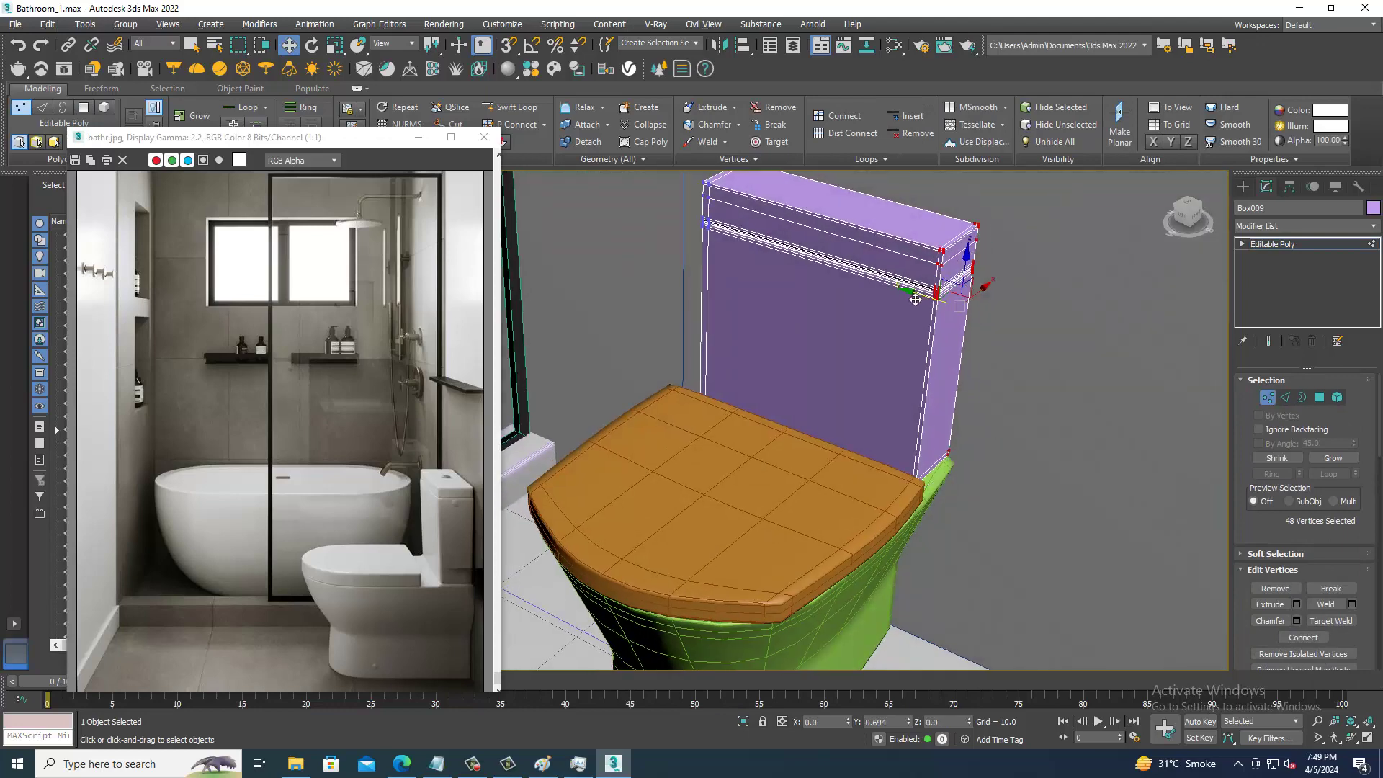
pyautogui.keyDown('alt'); pyautogui.moveTo(926, 304); pyautogui.dragTo(1051, 358, button='middle'); pyautogui.keyUp('alt')
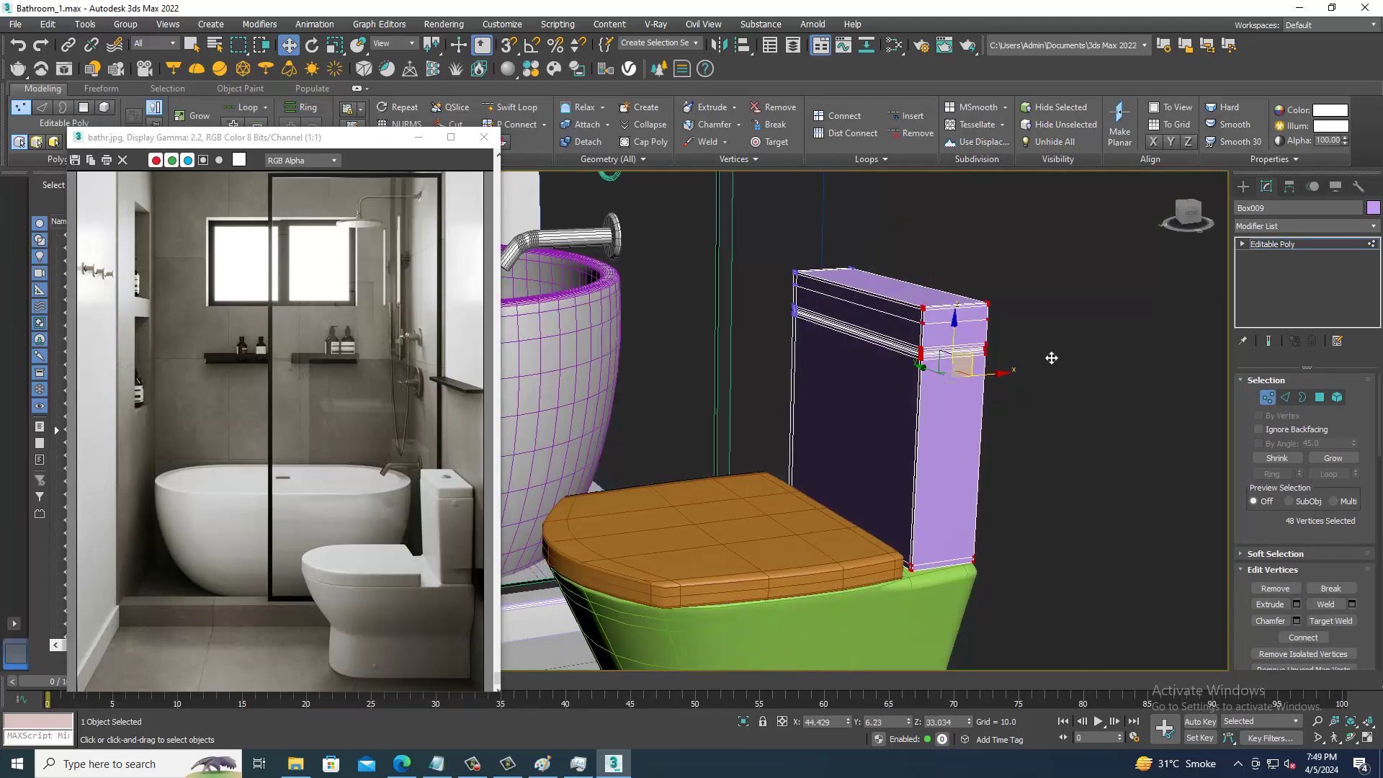
pyautogui.click(1312, 244)
# - Preview NURMS Toggle smoothing on the cistern, then turn it back off
pyautogui.keyDown('alt'); pyautogui.moveTo(936, 346); pyautogui.dragTo(874, 337, button='middle'); pyautogui.keyUp('alt')
pyautogui.rightClick(874, 336)
pyautogui.click(870, 186)
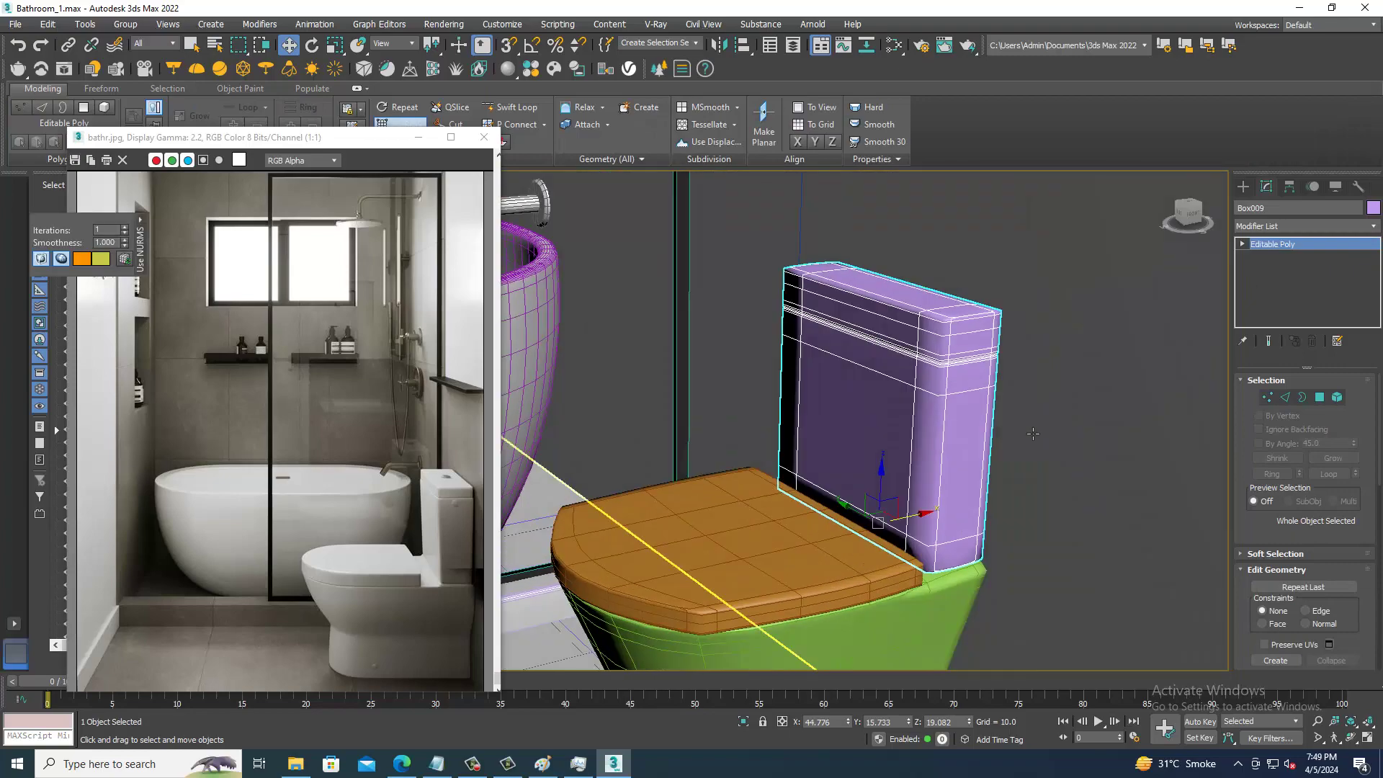
pyautogui.moveTo(988, 427)
pyautogui.keyDown('alt'); pyautogui.mouseDown(button='middle')
pyautogui.moveTo(1032, 416)
pyautogui.moveTo(1052, 430)
pyautogui.moveTo(966, 402)
pyautogui.moveTo(963, 386)
pyautogui.moveTo(973, 395)
pyautogui.moveTo(922, 410)
pyautogui.mouseUp(button='middle'); pyautogui.keyUp('alt')
pyautogui.rightClick(922, 410)
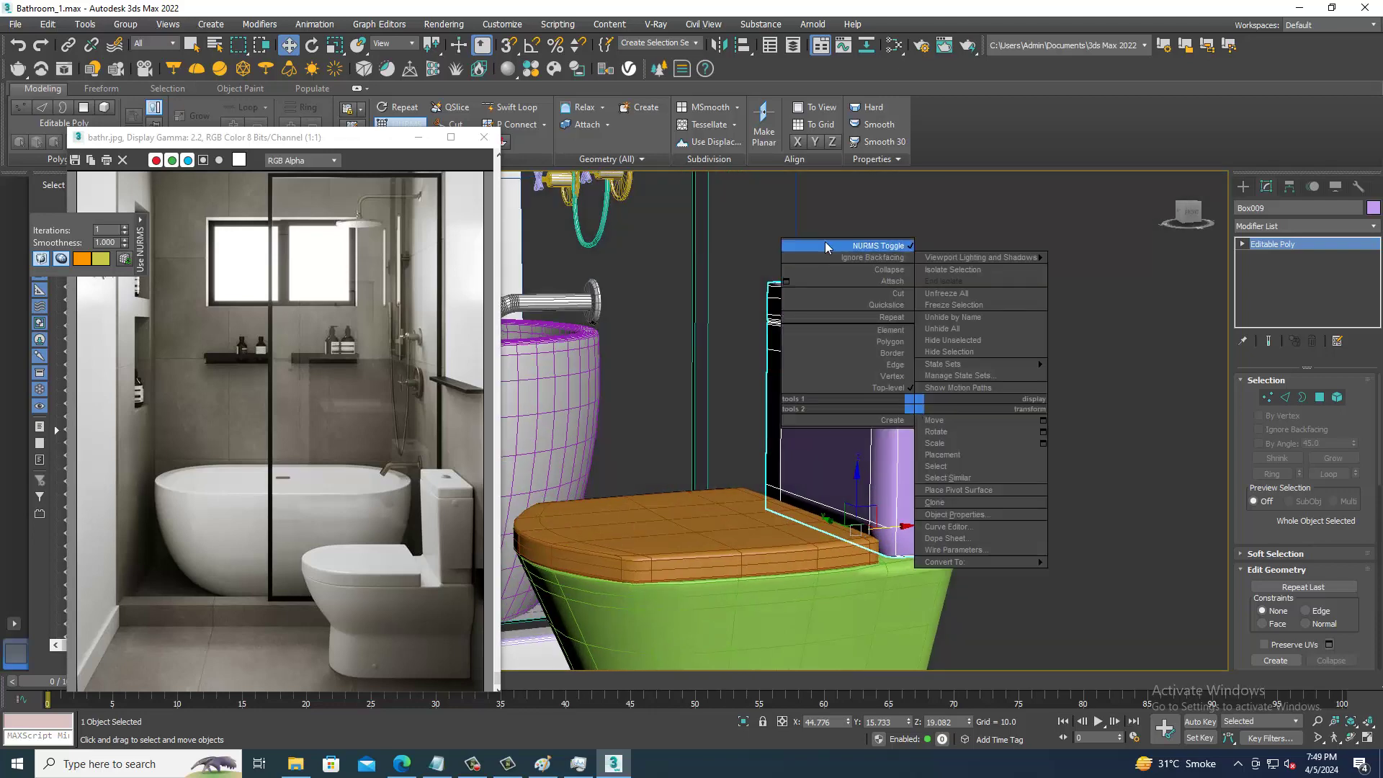
pyautogui.click(850, 247)
# - Add vertical Swift Loop edge loops to the cistern and re-enable NURMS Toggle
pyautogui.keyDown('alt'); pyautogui.moveTo(983, 352); pyautogui.dragTo(633, 183, button='middle'); pyautogui.keyUp('alt')
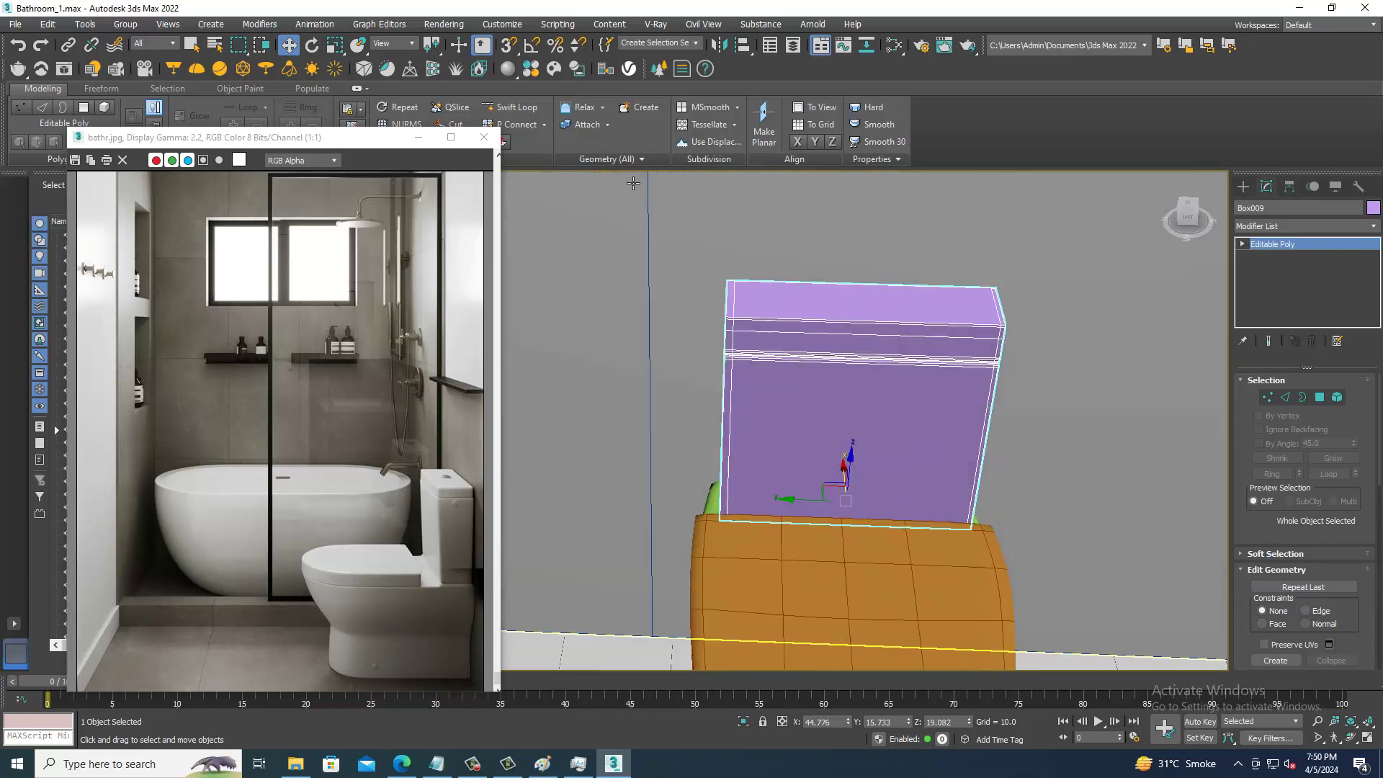
pyautogui.click(529, 111)
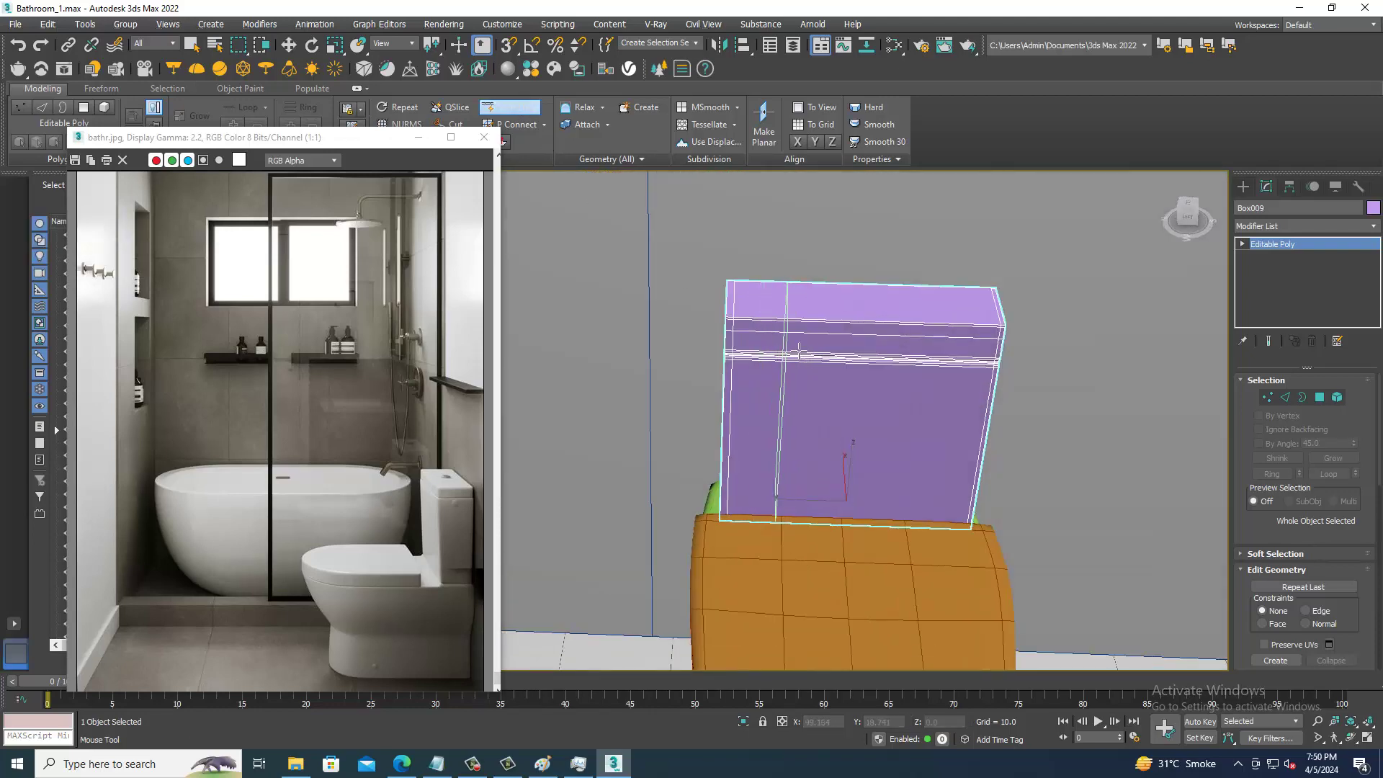
pyautogui.rightClick(971, 340)
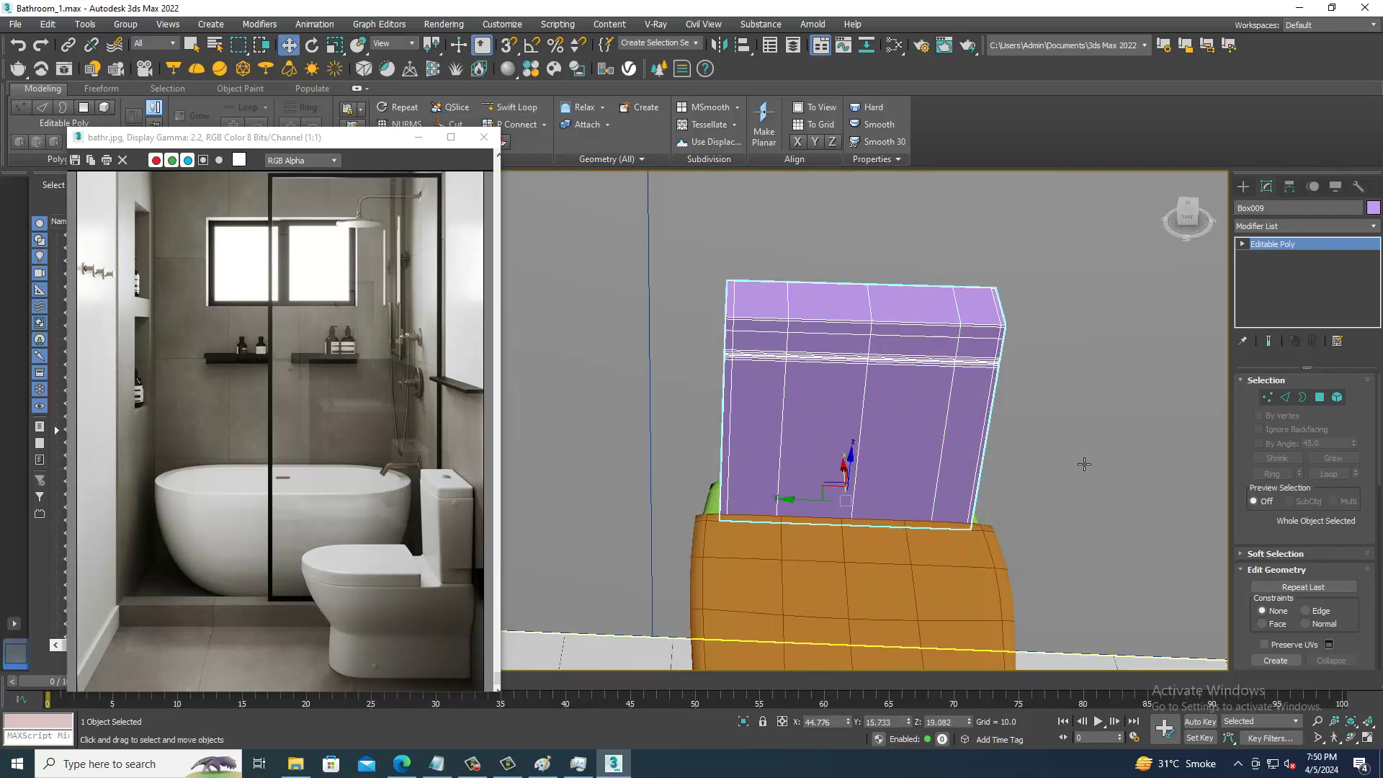
pyautogui.keyDown('alt'); pyautogui.moveTo(1083, 463); pyautogui.dragTo(1008, 433, button='middle'); pyautogui.keyUp('alt')
pyautogui.rightClick(897, 364)
pyautogui.click(870, 229)
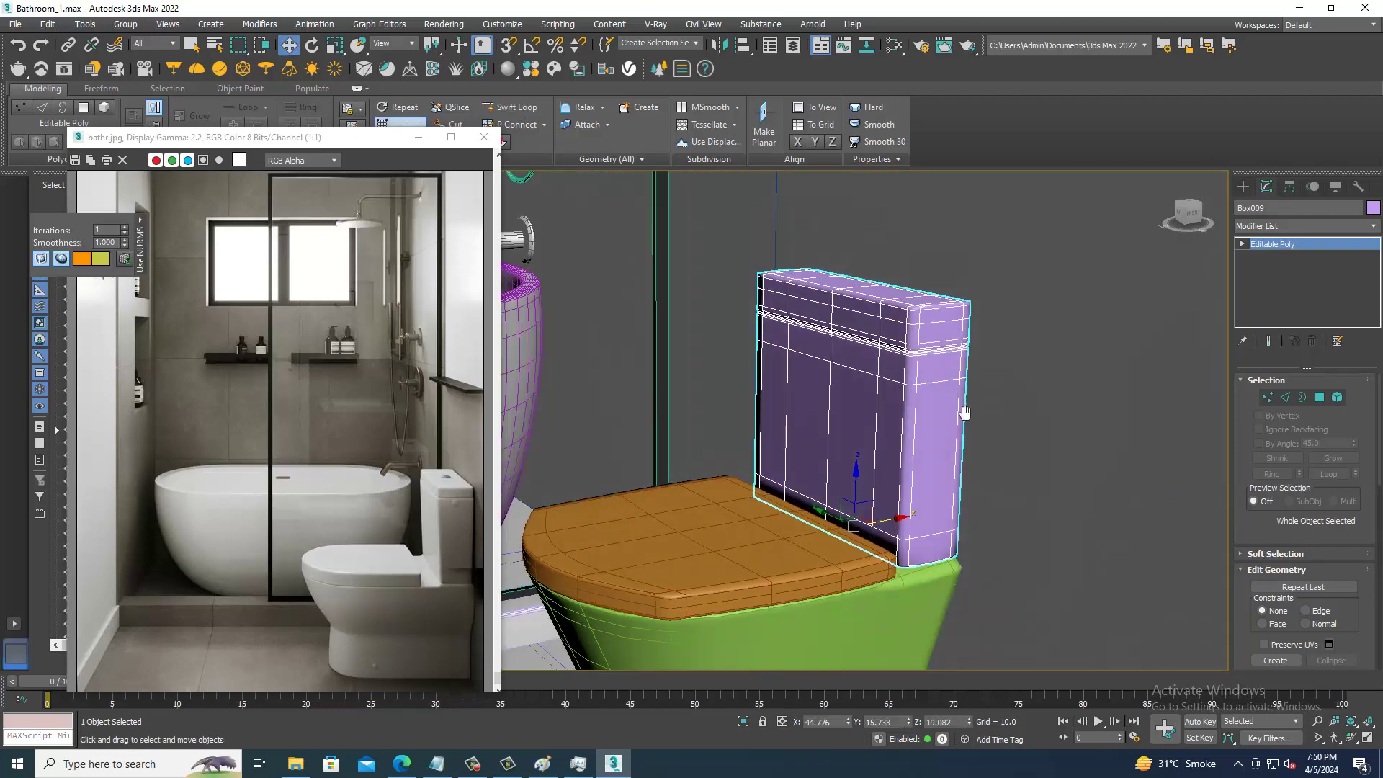
# - Scale the cistern's vertices at Vertex level, then return to object level
pyautogui.moveTo(870, 228); pyautogui.dragTo(907, 331, button='middle')
pyautogui.scroll(3, 927, 379)
pyautogui.moveTo(926, 380)
pyautogui.mouseDown(button='middle')
pyautogui.moveTo(906, 369)
pyautogui.moveTo(941, 358)
pyautogui.mouseUp(button='middle')
pyautogui.scroll(2, 471, 511)
pyautogui.scroll(3, 922, 394)
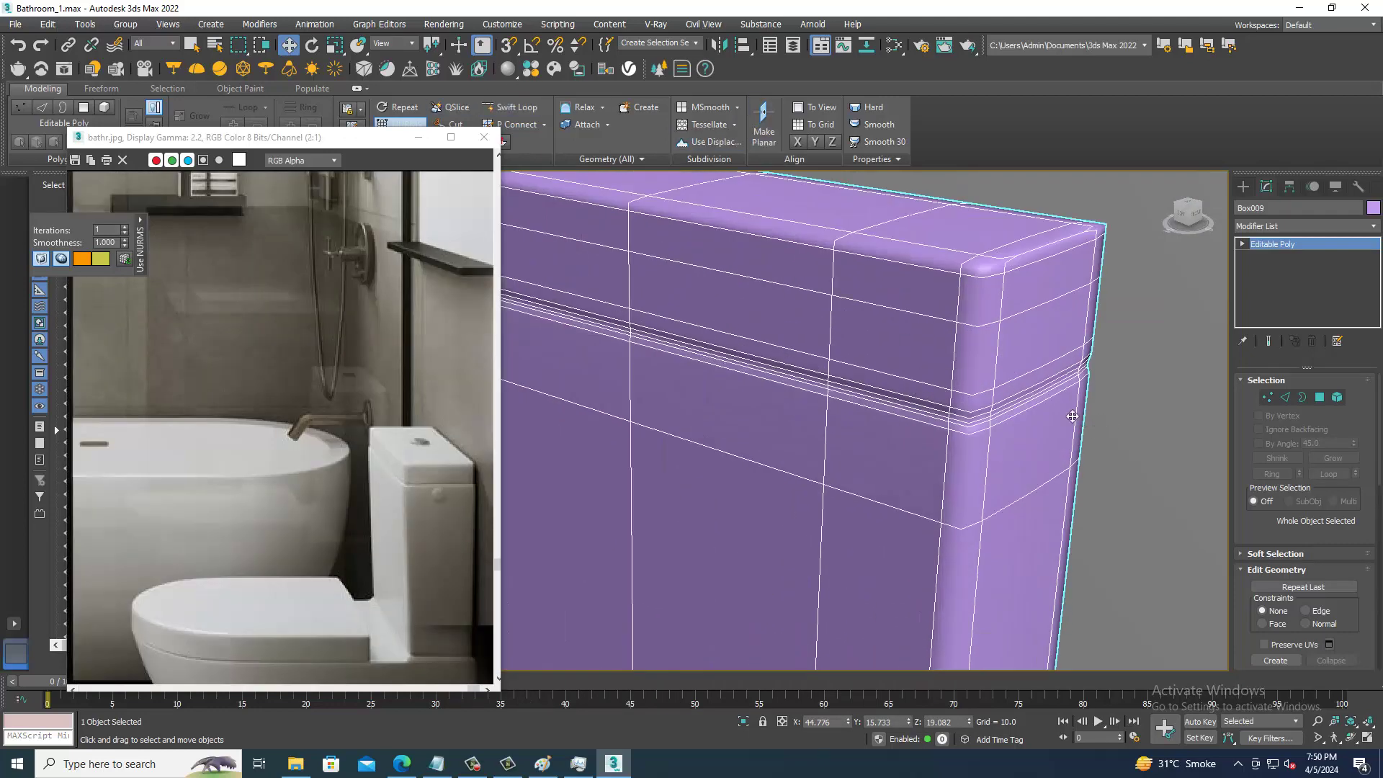
pyautogui.scroll(-5, 967, 423)
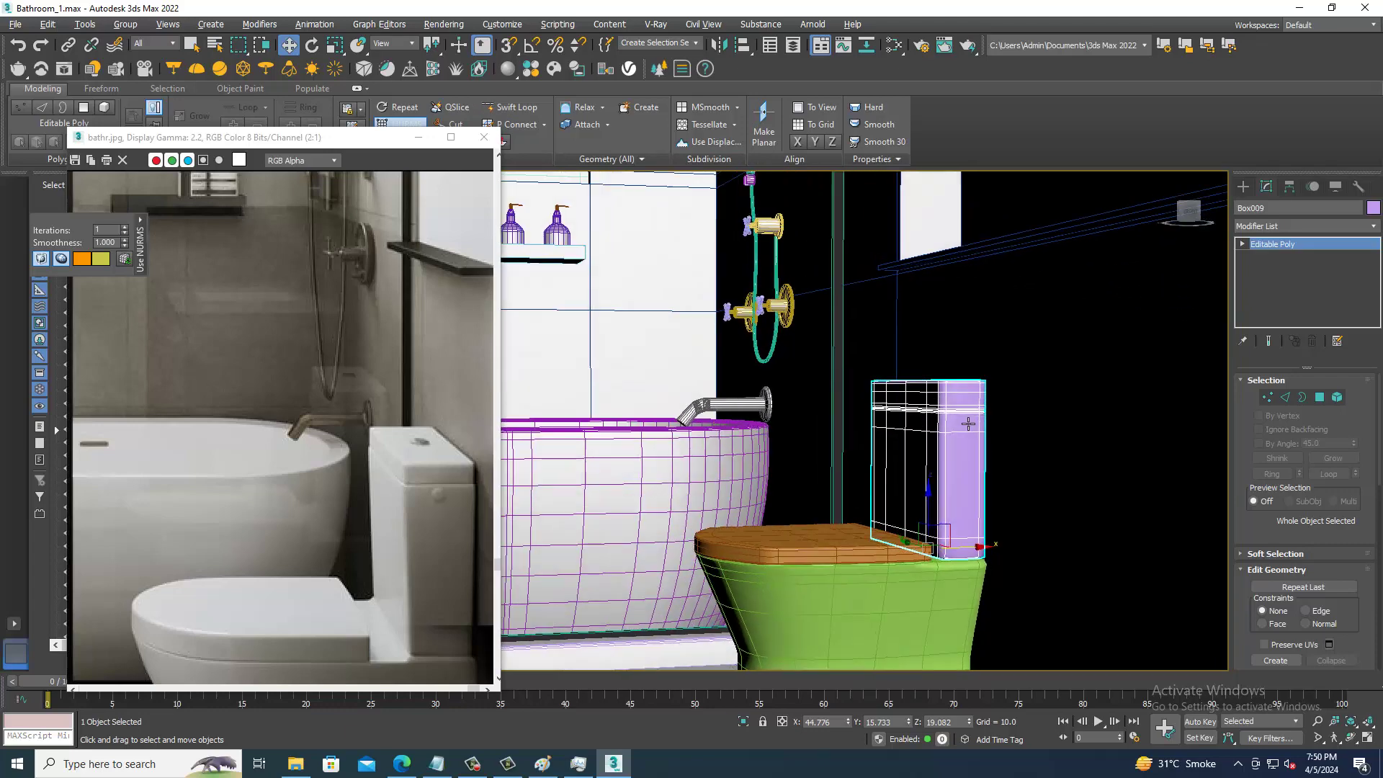
pyautogui.keyDown('alt'); pyautogui.moveTo(967, 424); pyautogui.dragTo(933, 390, button='middle'); pyautogui.keyUp('alt')
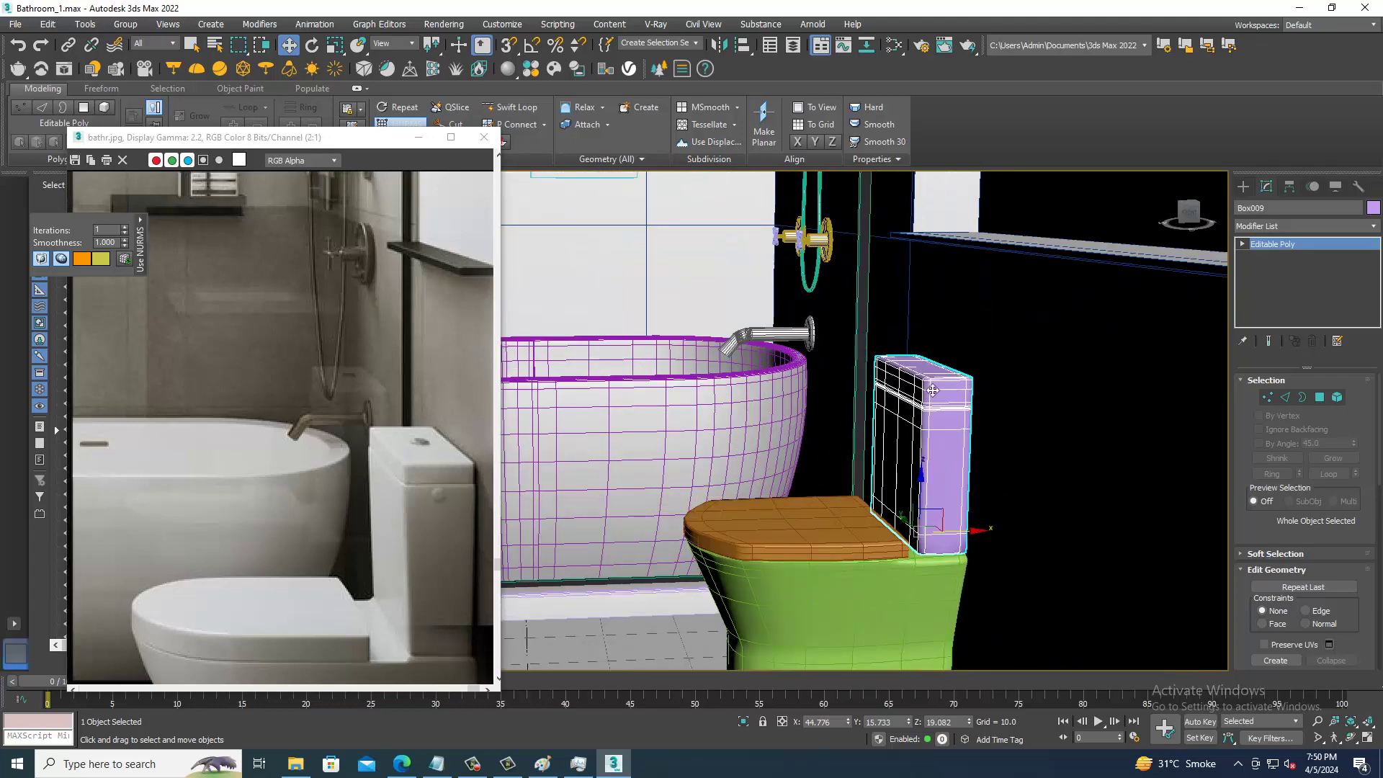
pyautogui.press('1')
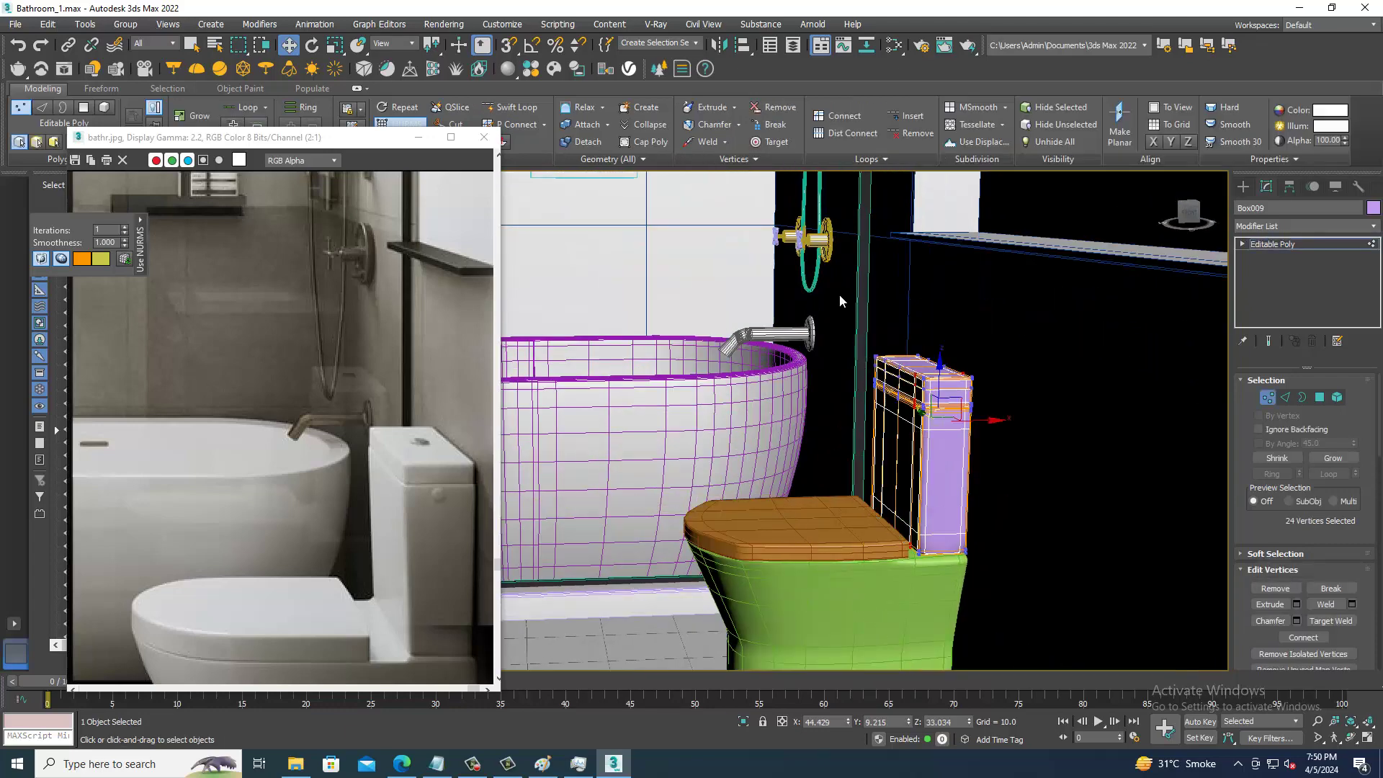
pyautogui.press('r')
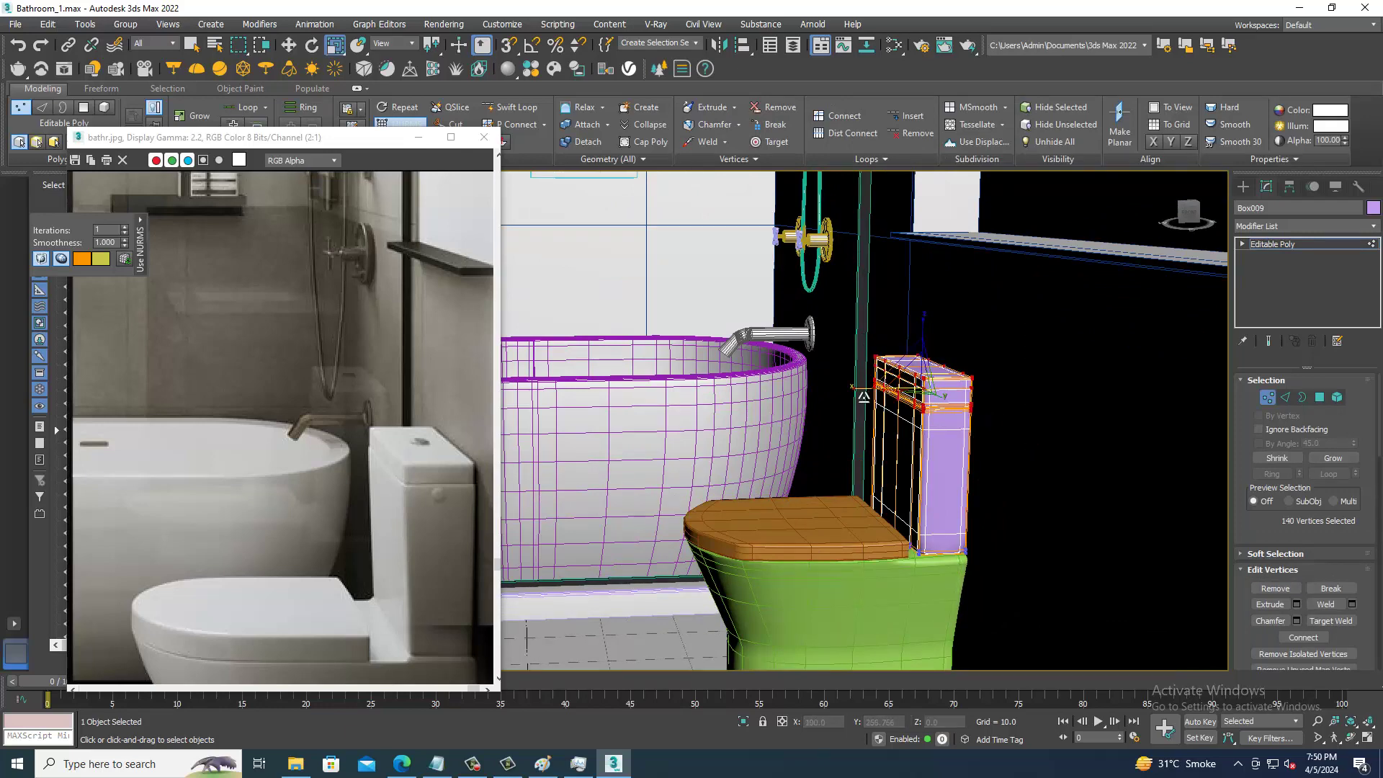
pyautogui.press('w')
pyautogui.moveTo(936, 403)
pyautogui.keyDown('alt'); pyautogui.mouseDown(button='middle')
pyautogui.moveTo(1013, 469)
pyautogui.moveTo(981, 444)
pyautogui.mouseUp(button='middle'); pyautogui.keyUp('alt')
pyautogui.click(1275, 244)
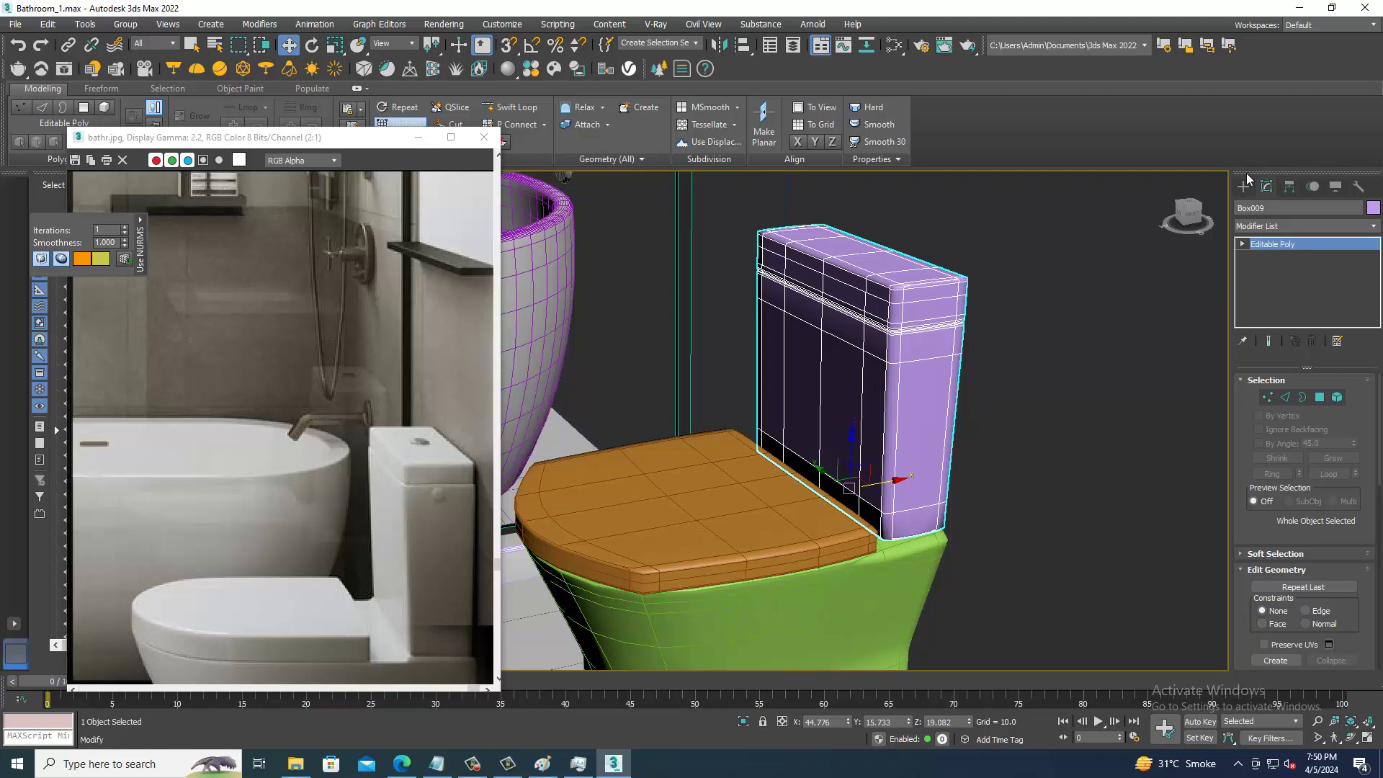
# - Draw a small cylinder on the cistern's face for the flush button
pyautogui.click(1244, 186)
pyautogui.scroll(2, 1171, 338)
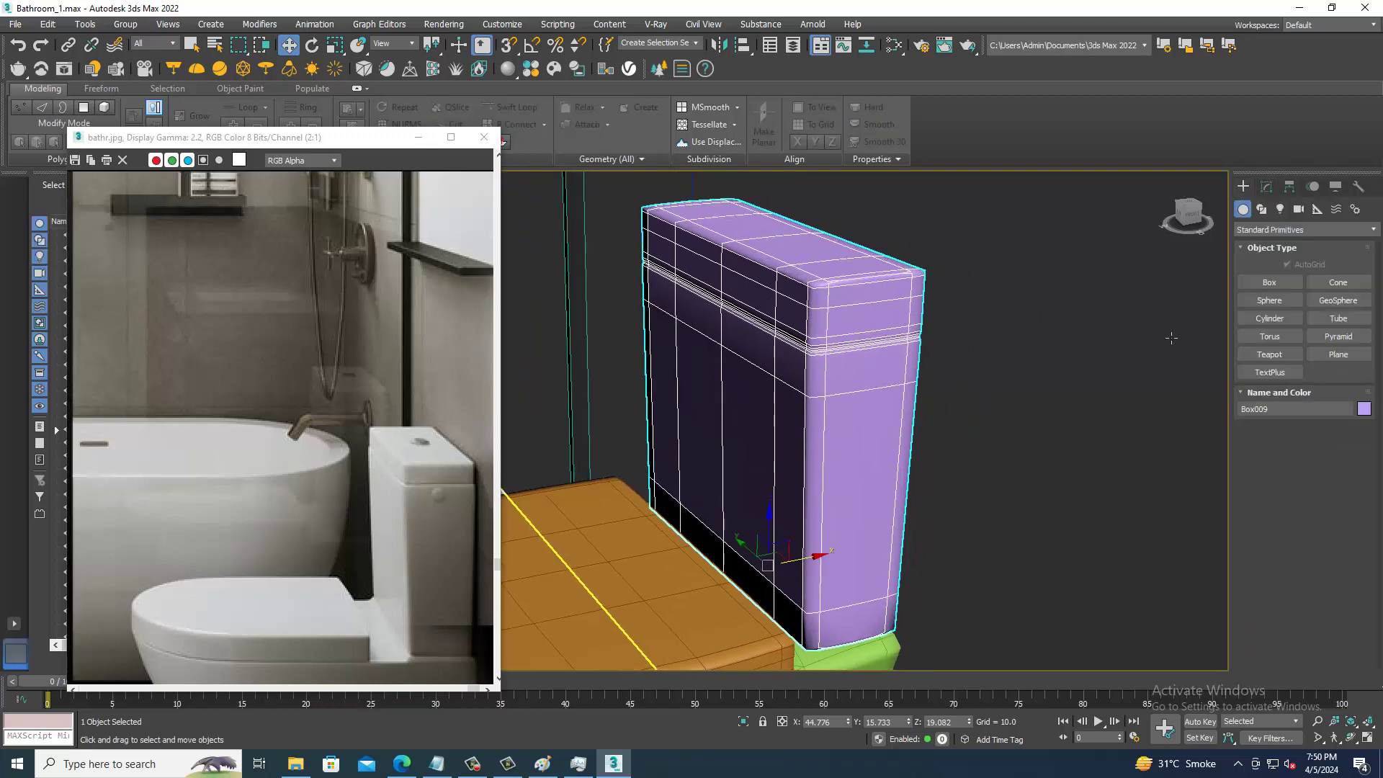
pyautogui.click(1275, 317)
pyautogui.scroll(2, 871, 317)
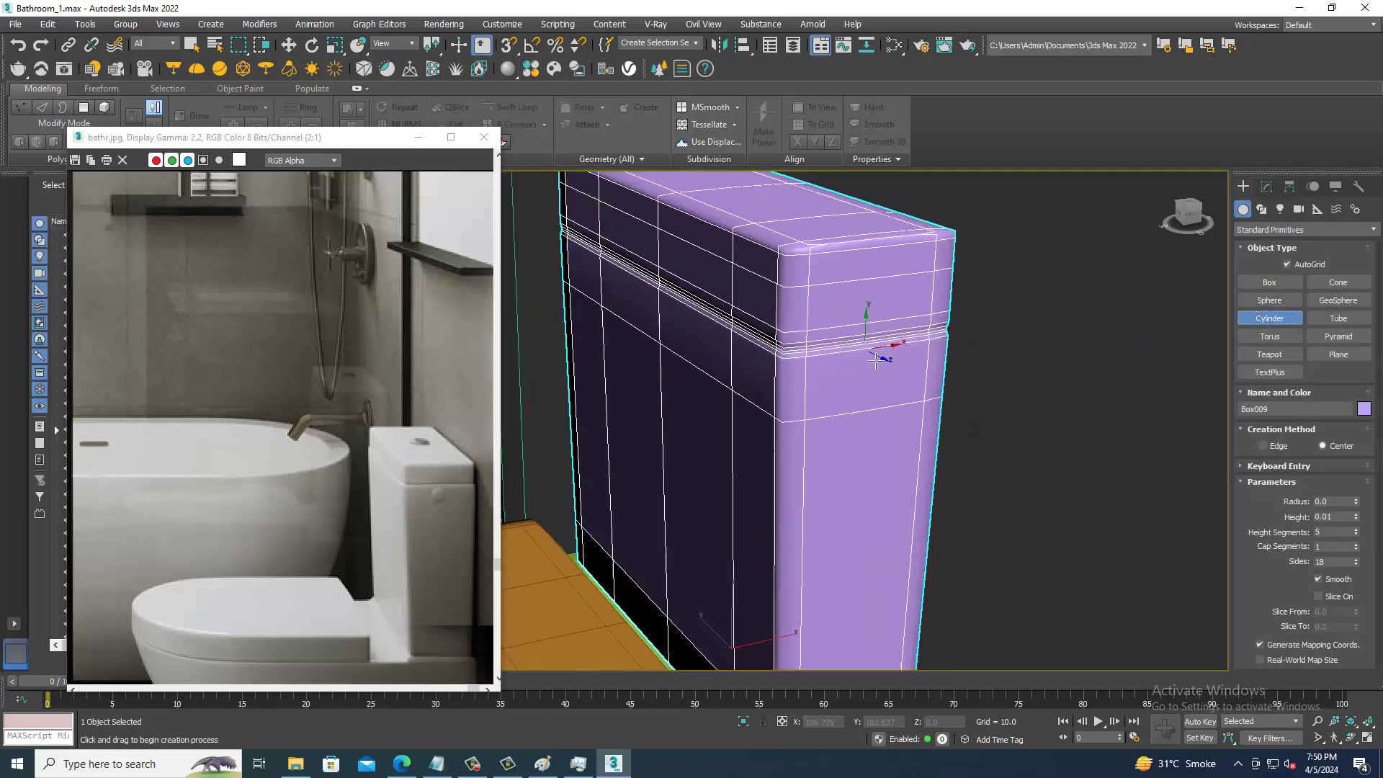
pyautogui.scroll(2, 819, 379)
pyautogui.moveTo(835, 393); pyautogui.dragTo(853, 403)
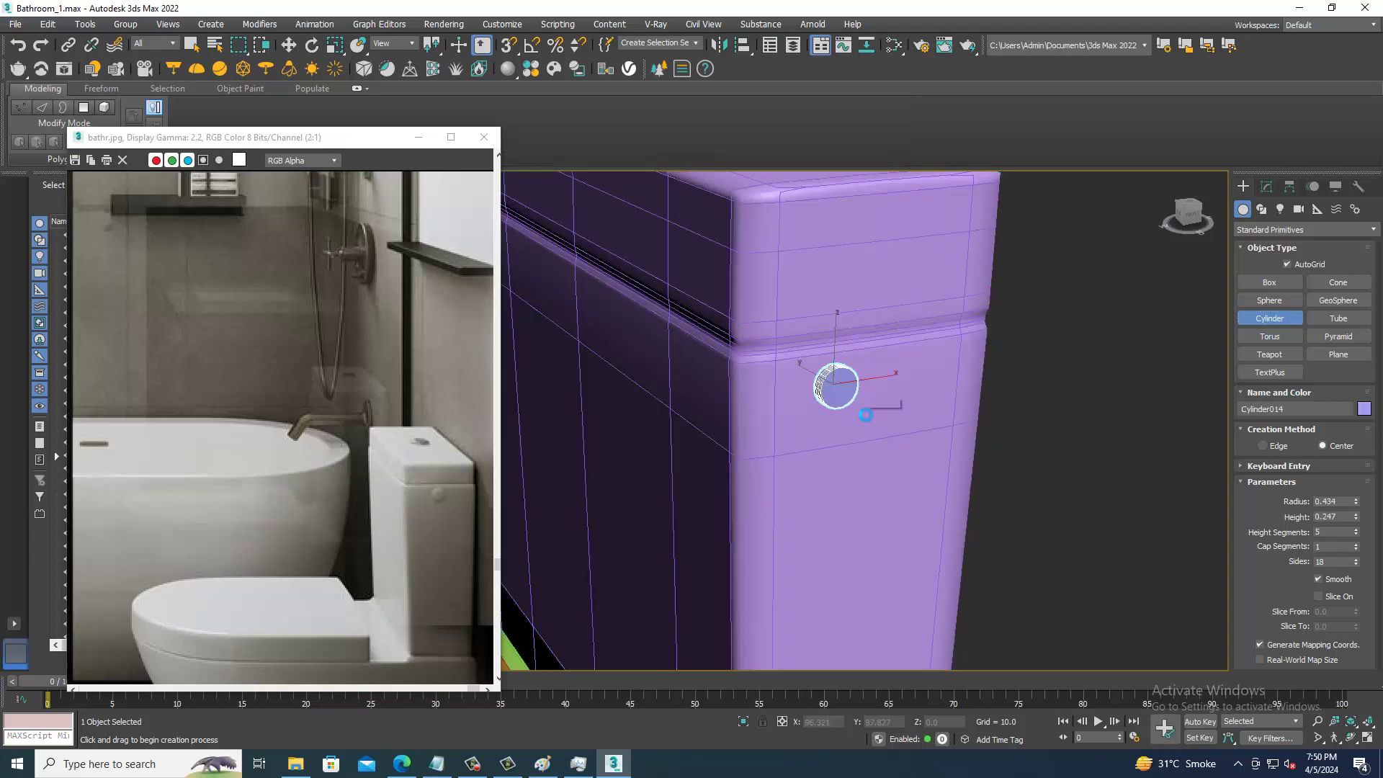
pyautogui.press('w')
pyautogui.scroll(2, 878, 396)
pyautogui.scroll(1, 921, 393)
# - Set the cylinder's Height Segments to 2 and convert it to Editable Poly
pyautogui.click(1266, 187)
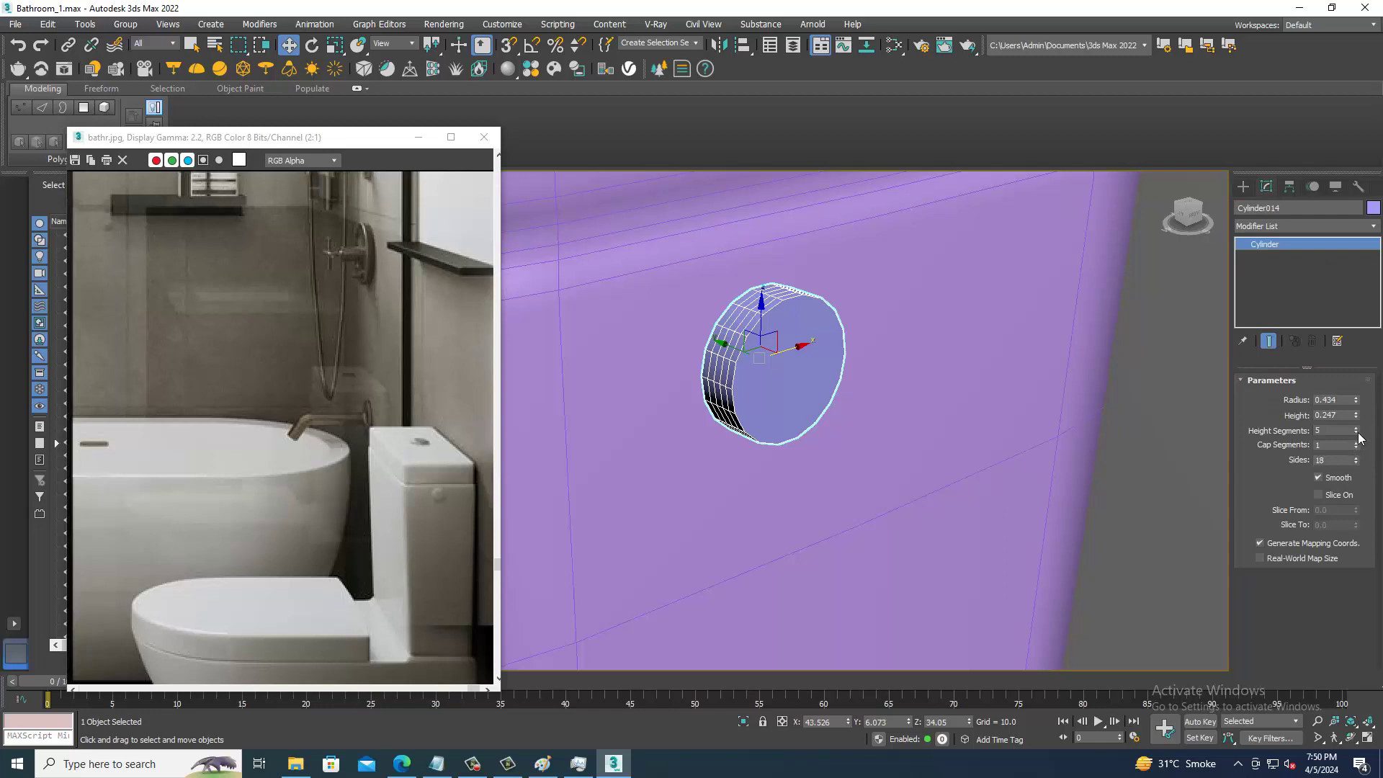
pyautogui.click(1355, 433)
pyautogui.keyDown('alt'); pyautogui.moveTo(936, 403); pyautogui.dragTo(795, 345, button='middle'); pyautogui.keyUp('alt')
pyautogui.rightClick(795, 345)
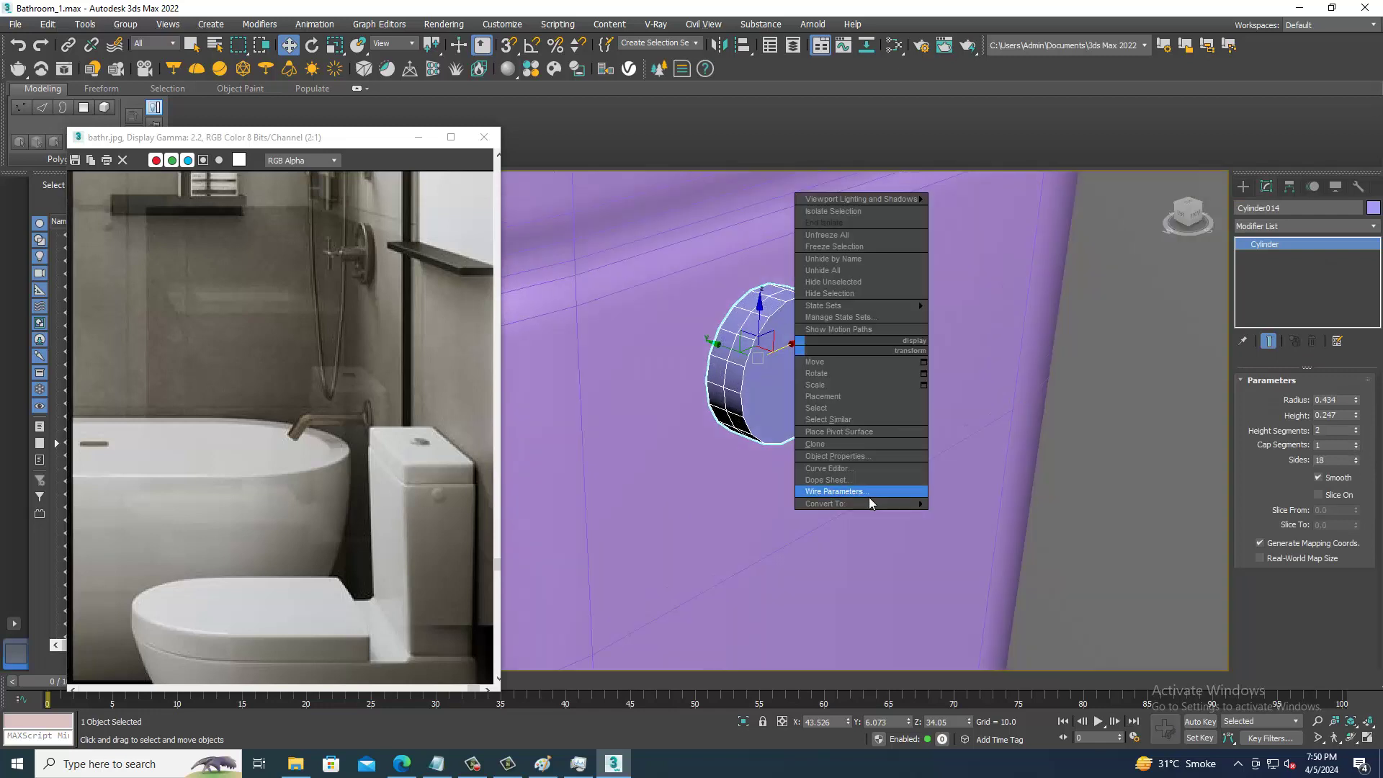
pyautogui.click(986, 521)
# - Select the button's front cap polygon, then return to object level
pyautogui.press('4')
pyautogui.click(798, 378)
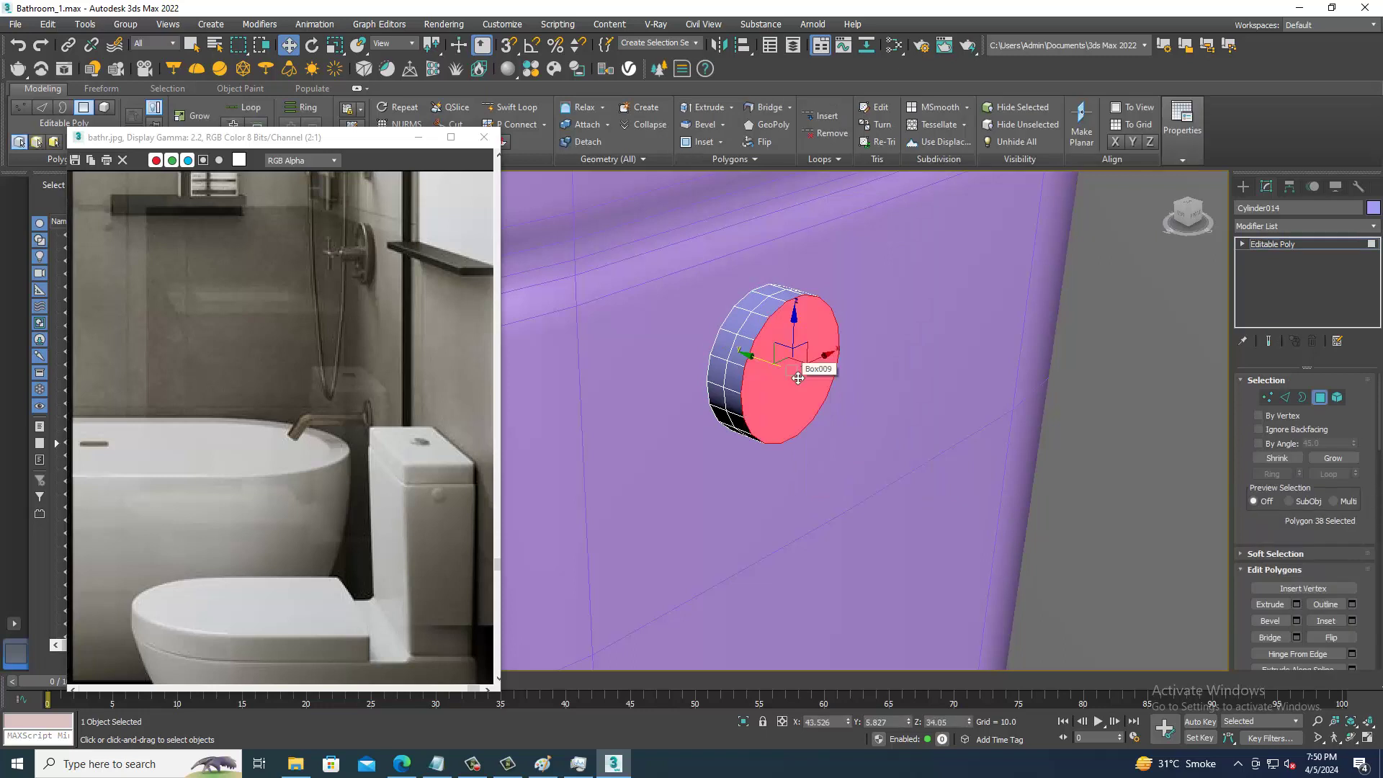
pyautogui.keyDown('alt'); pyautogui.moveTo(797, 378); pyautogui.dragTo(793, 365, button='middle'); pyautogui.keyUp('alt')
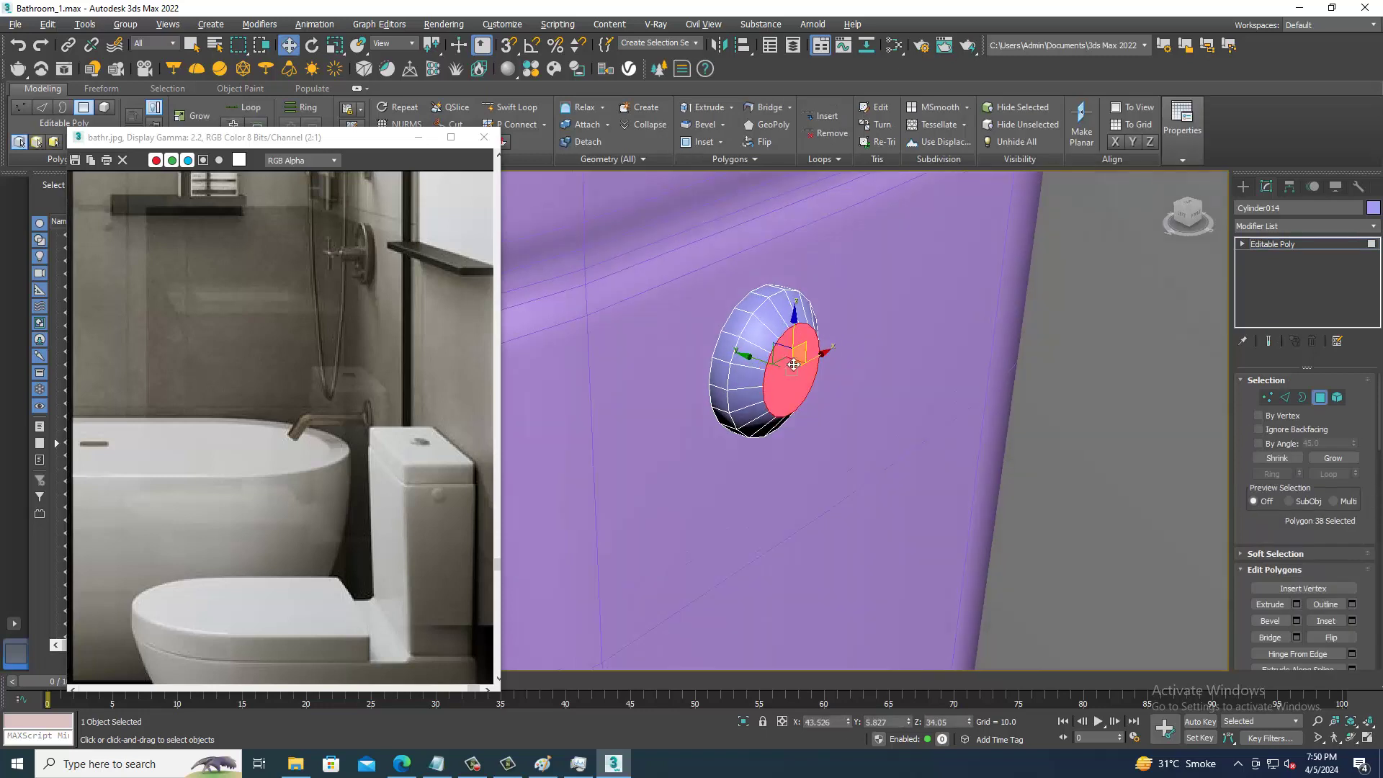
pyautogui.scroll(-3, 1220, 262)
pyautogui.click(1320, 244)
# - Select all scene objects except the glass shower panel
pyautogui.scroll(-4, 814, 317)
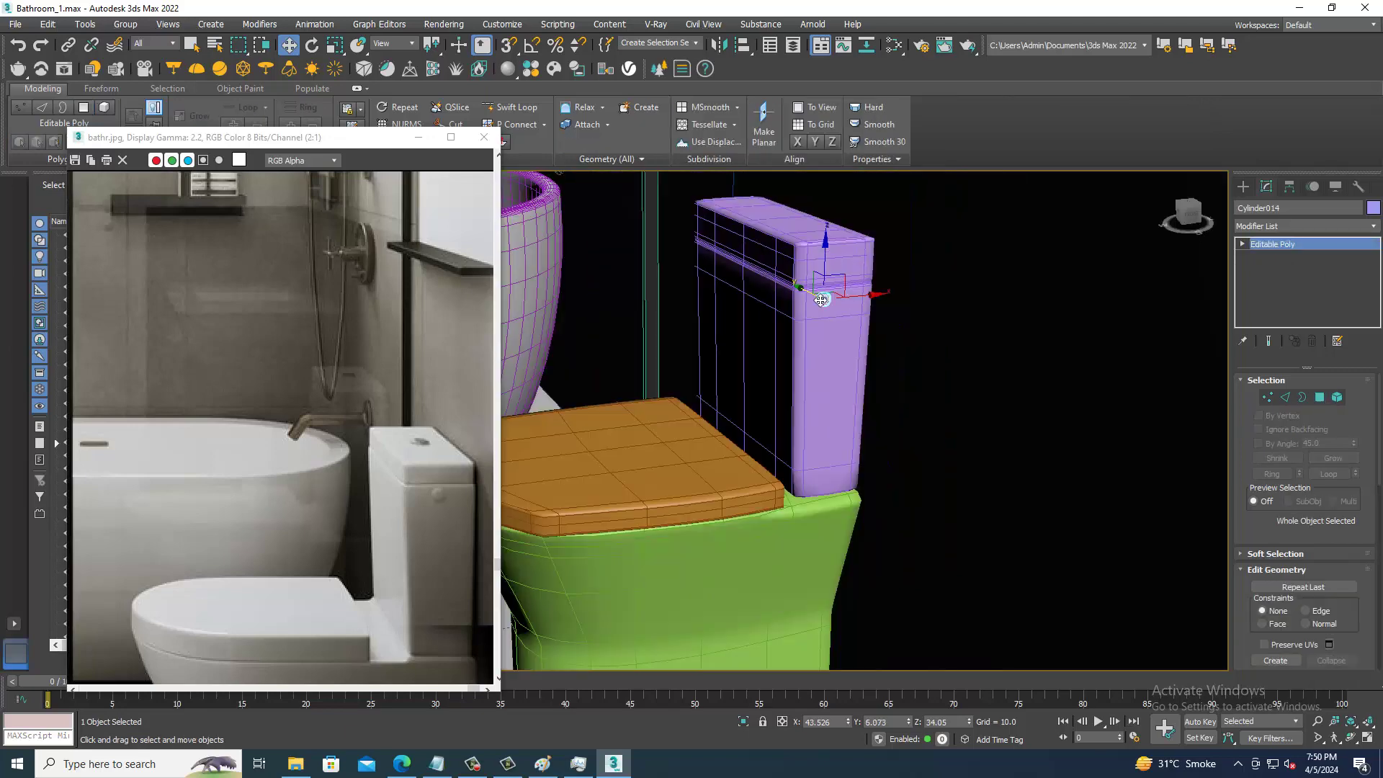
pyautogui.scroll(-3, 814, 317)
pyautogui.scroll(-3, 814, 318)
pyautogui.keyDown('alt'); pyautogui.moveTo(814, 318); pyautogui.dragTo(918, 373, button='middle'); pyautogui.keyUp('alt')
pyautogui.scroll(3, 917, 372)
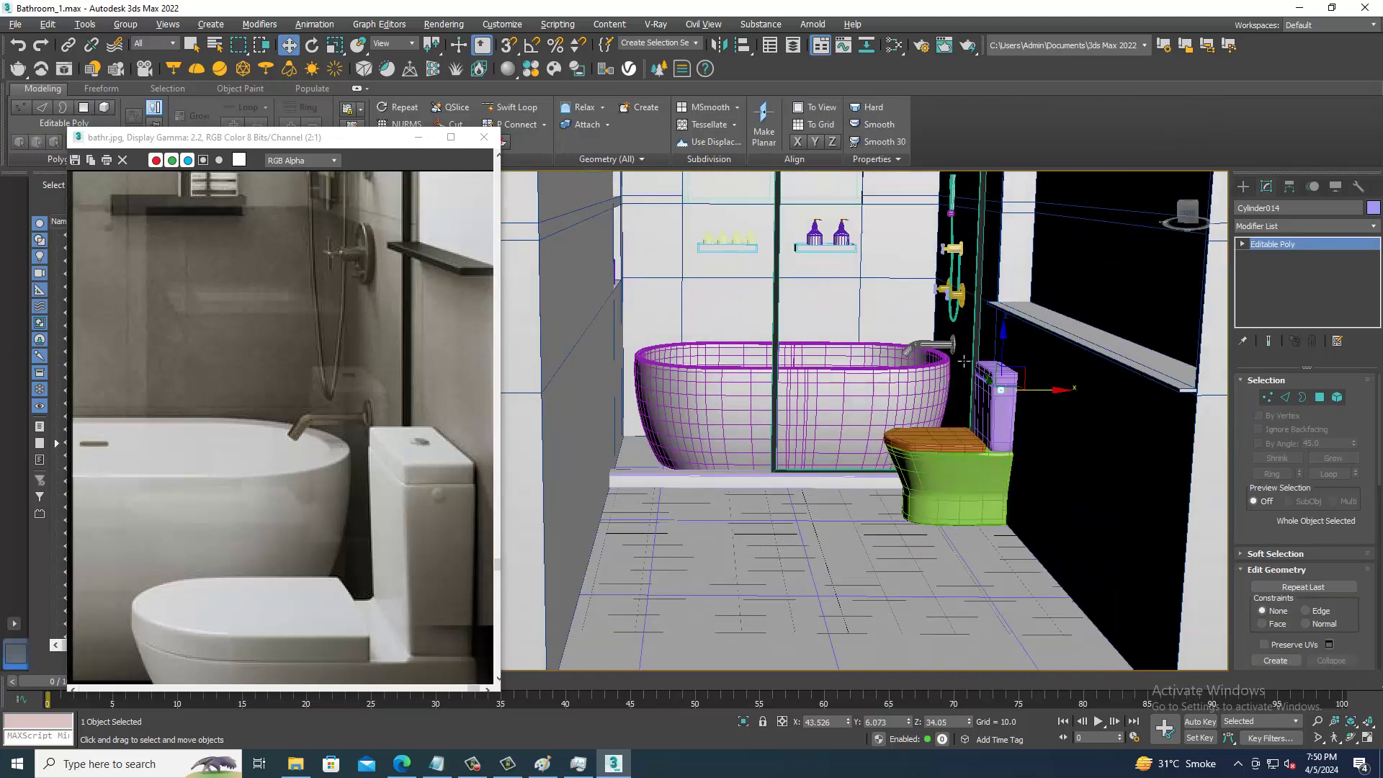
pyautogui.scroll(1, 918, 372)
pyautogui.hotkey('ctrl', 'a')
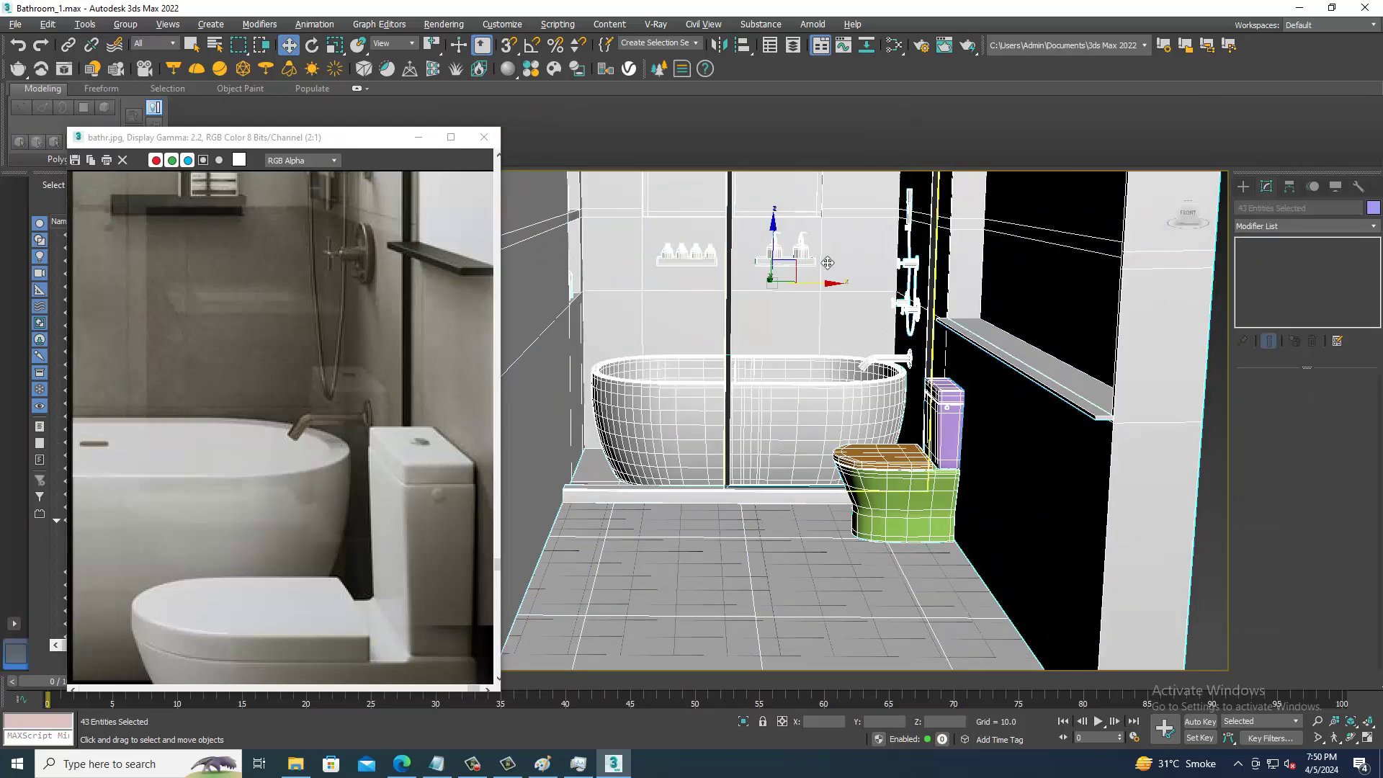
pyautogui.keyDown('alt'); pyautogui.click(875, 216); pyautogui.keyUp('alt')
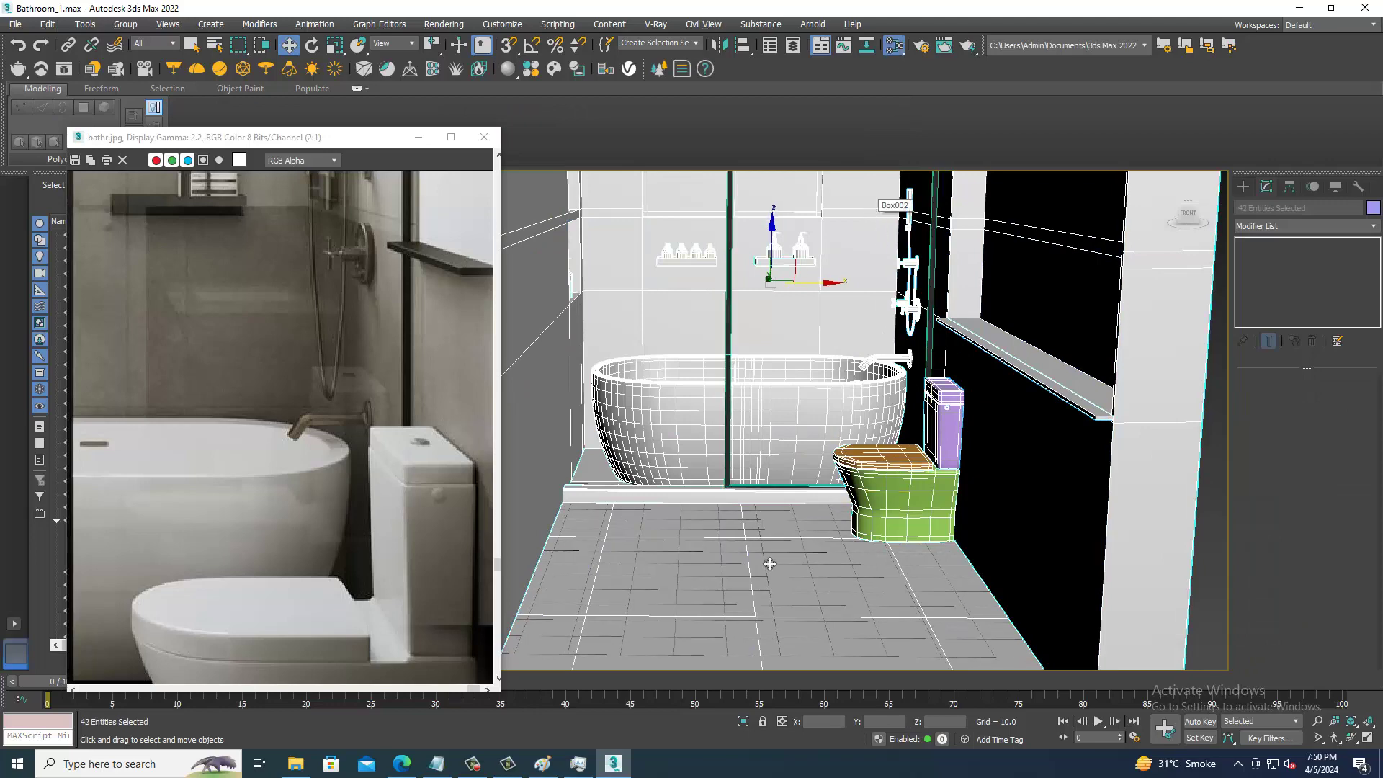
# - Assign Material #25 from the Material Editor to the selected objects
pyautogui.press('m')
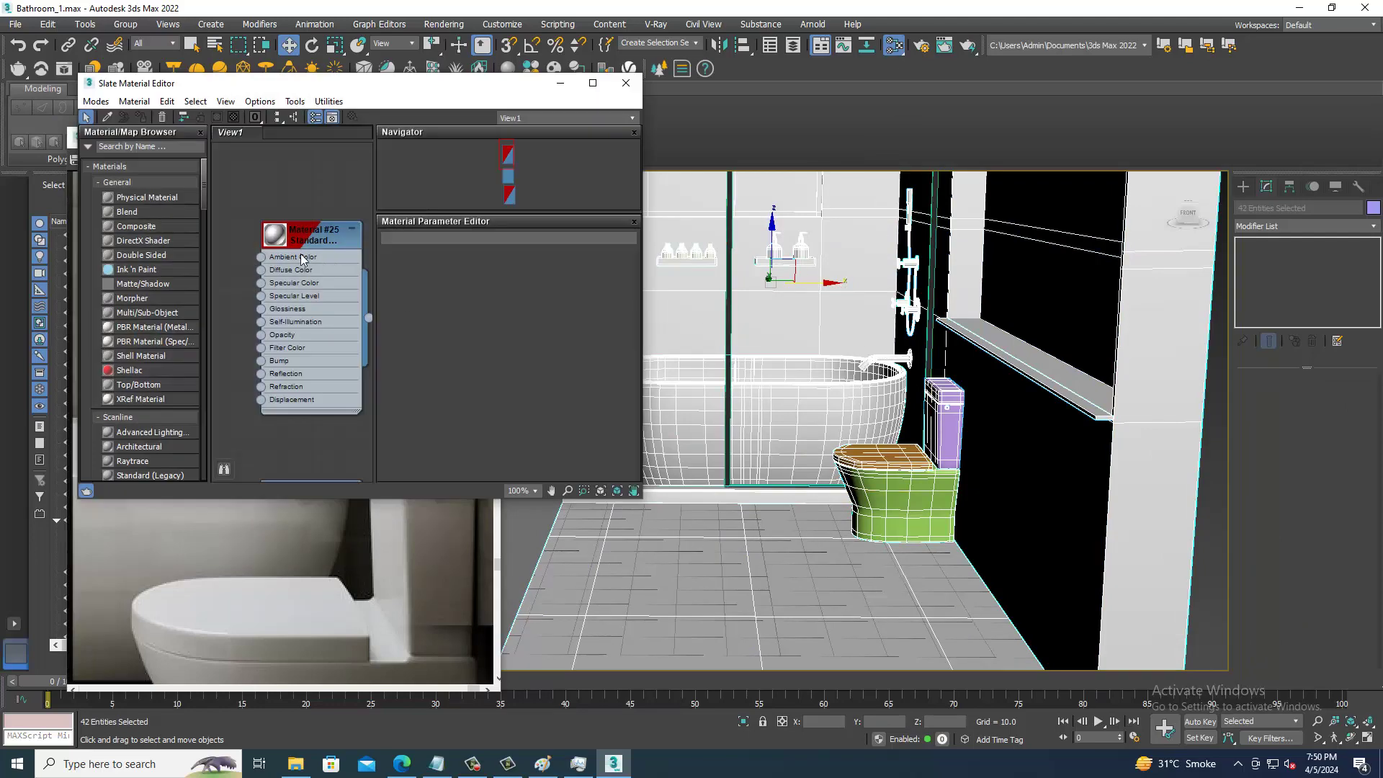
pyautogui.doubleClick(302, 259)
pyautogui.click(140, 116)
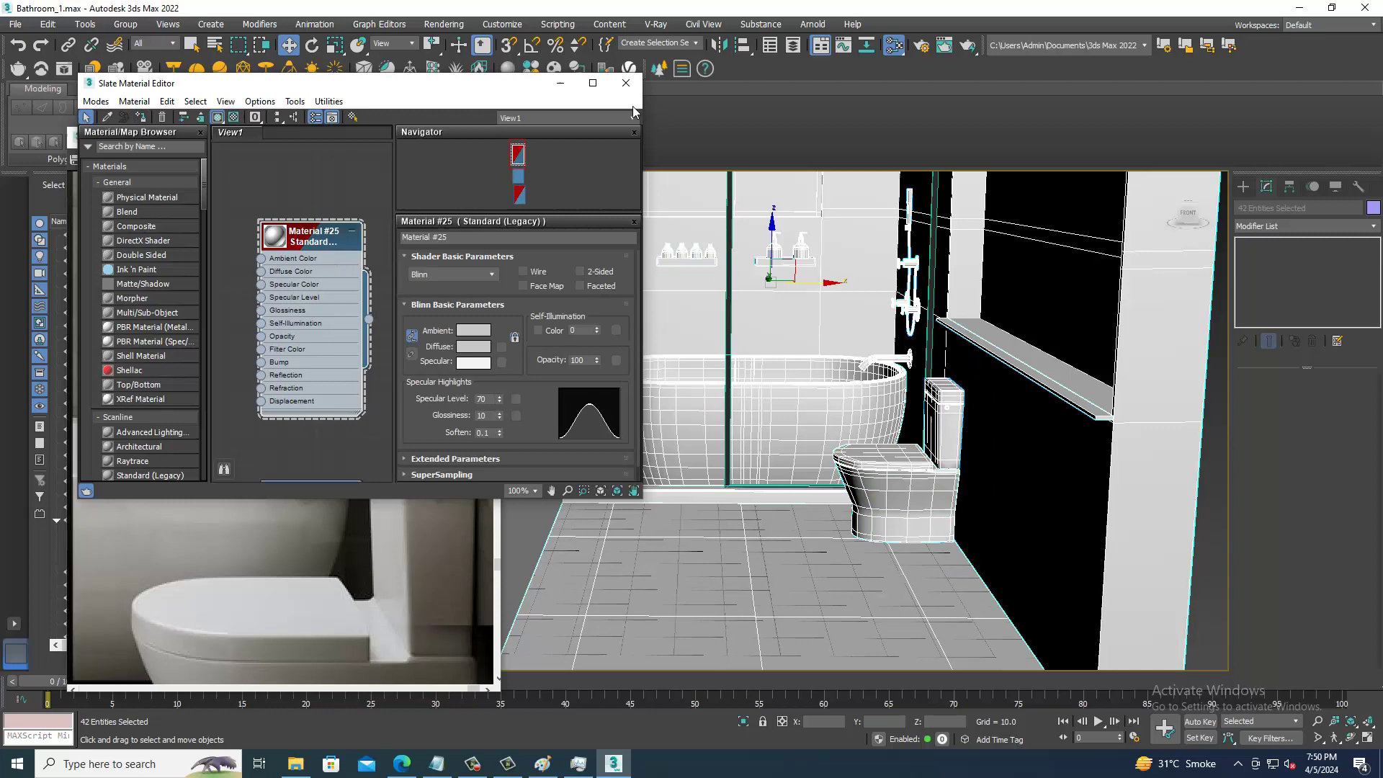
pyautogui.click(558, 86)
# - Collapse the modeling ribbon and adjust the view of the bathroom
pyautogui.scroll(-3, 1019, 451)
pyautogui.scroll(2, 1018, 450)
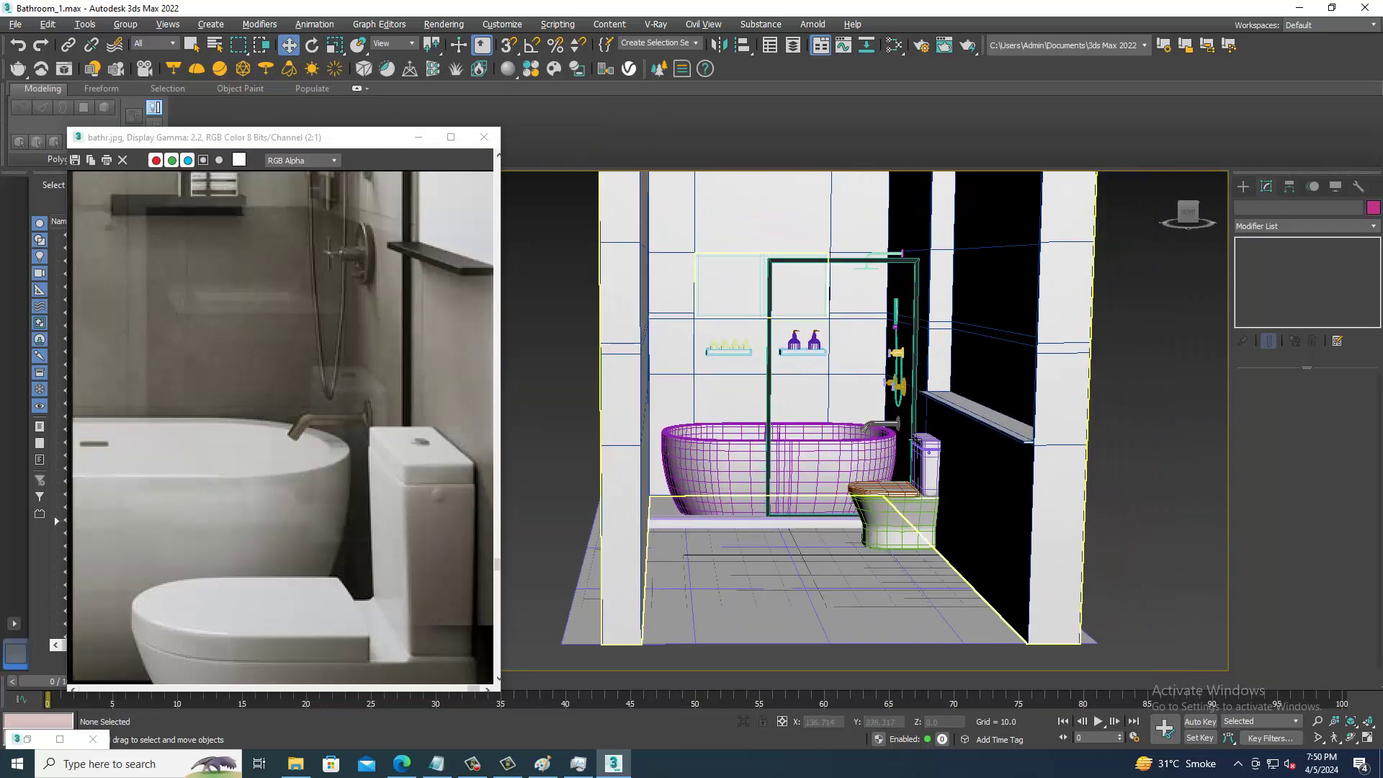
pyautogui.scroll(2, 882, 398)
pyautogui.scroll(1, 882, 398)
pyautogui.click(41, 92)
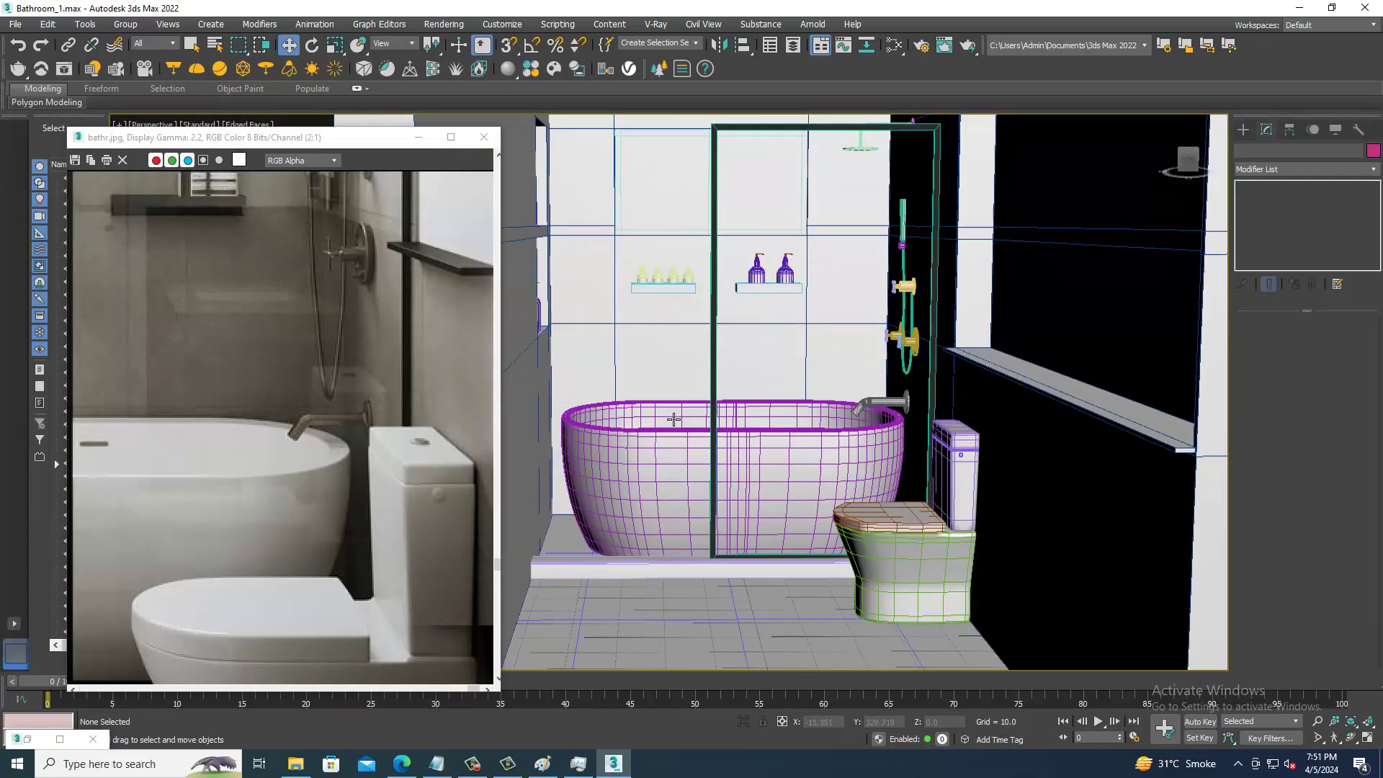
pyautogui.moveTo(792, 492); pyautogui.dragTo(774, 484, button='middle')
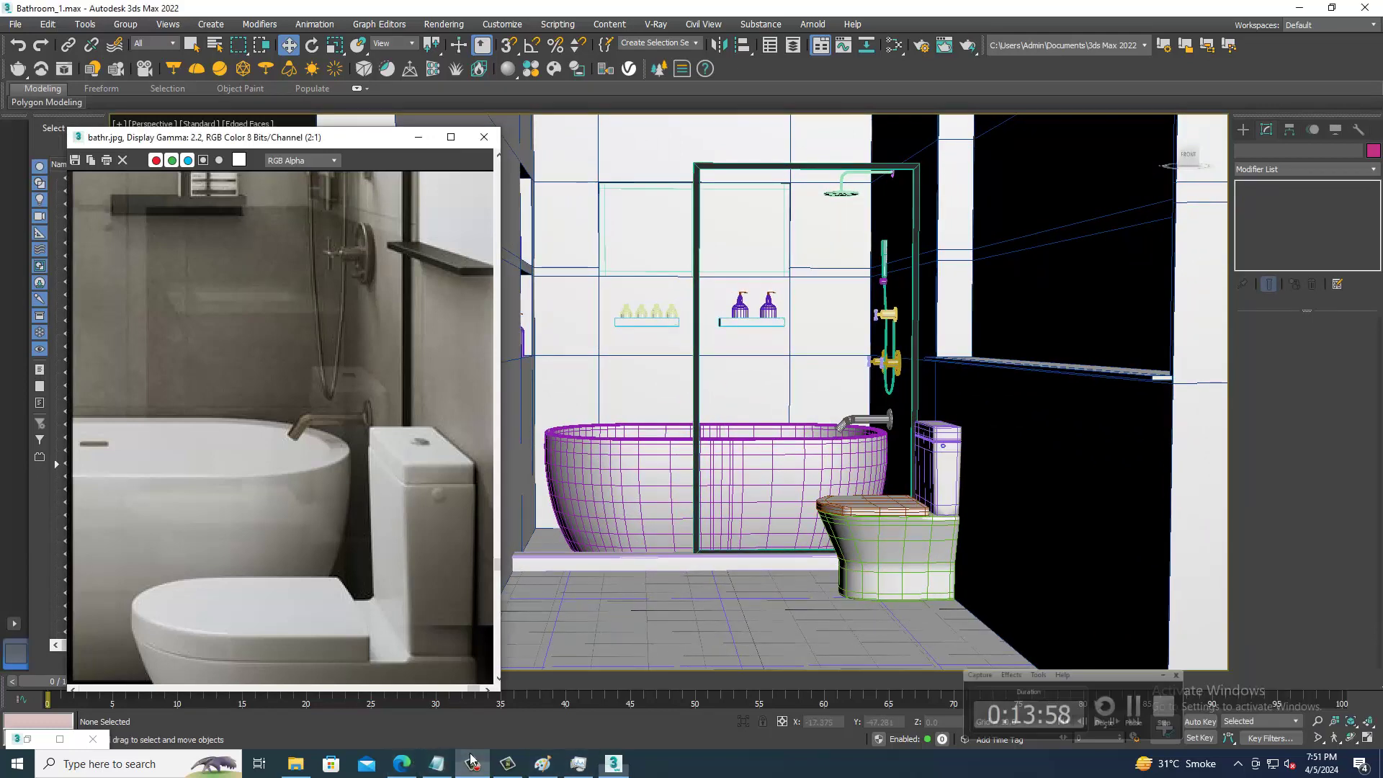
# - Add a 'Thanks for Watching...' line after 'Started..' in Notepad and minimize it
pyautogui.click(445, 765)
pyautogui.click(602, 270)
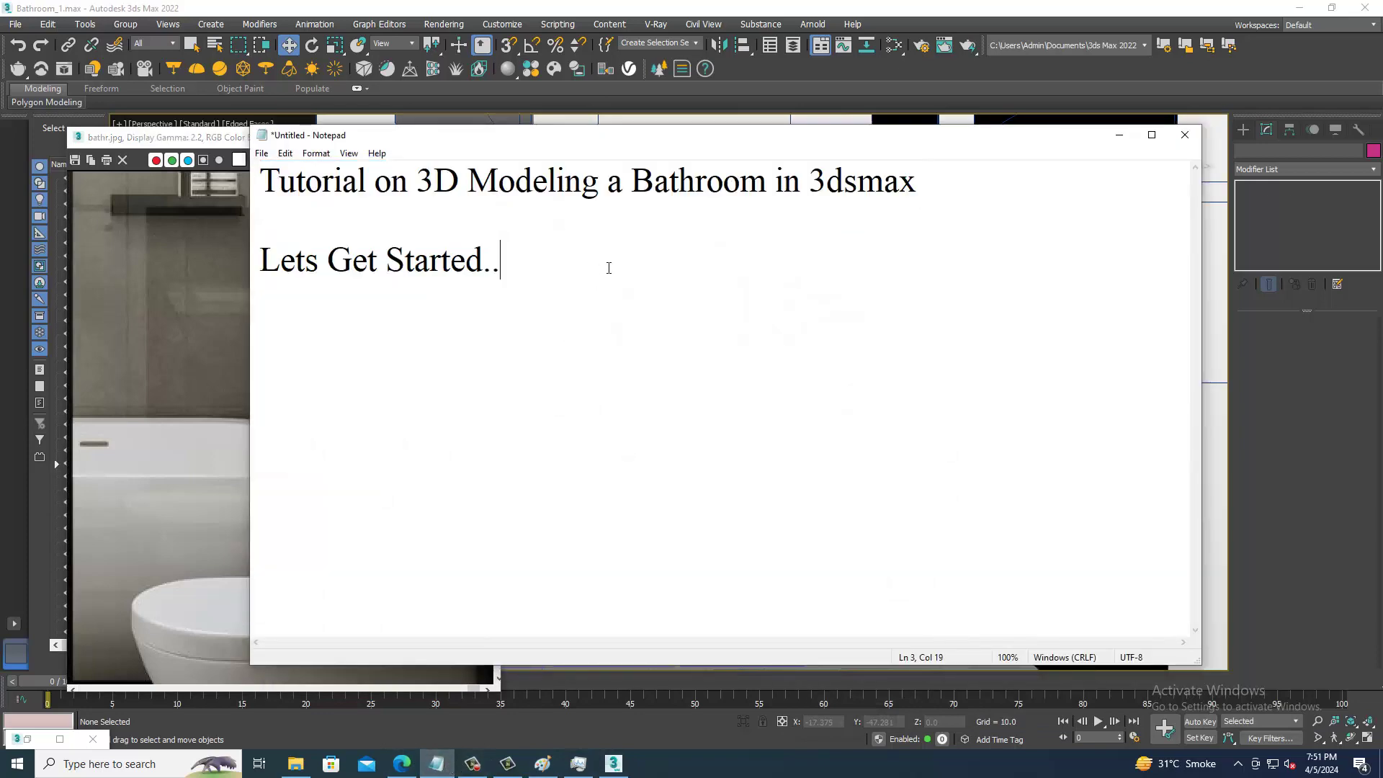
pyautogui.press('Return')
pyautogui.press('Return')
pyautogui.write('Thanks for Watching')
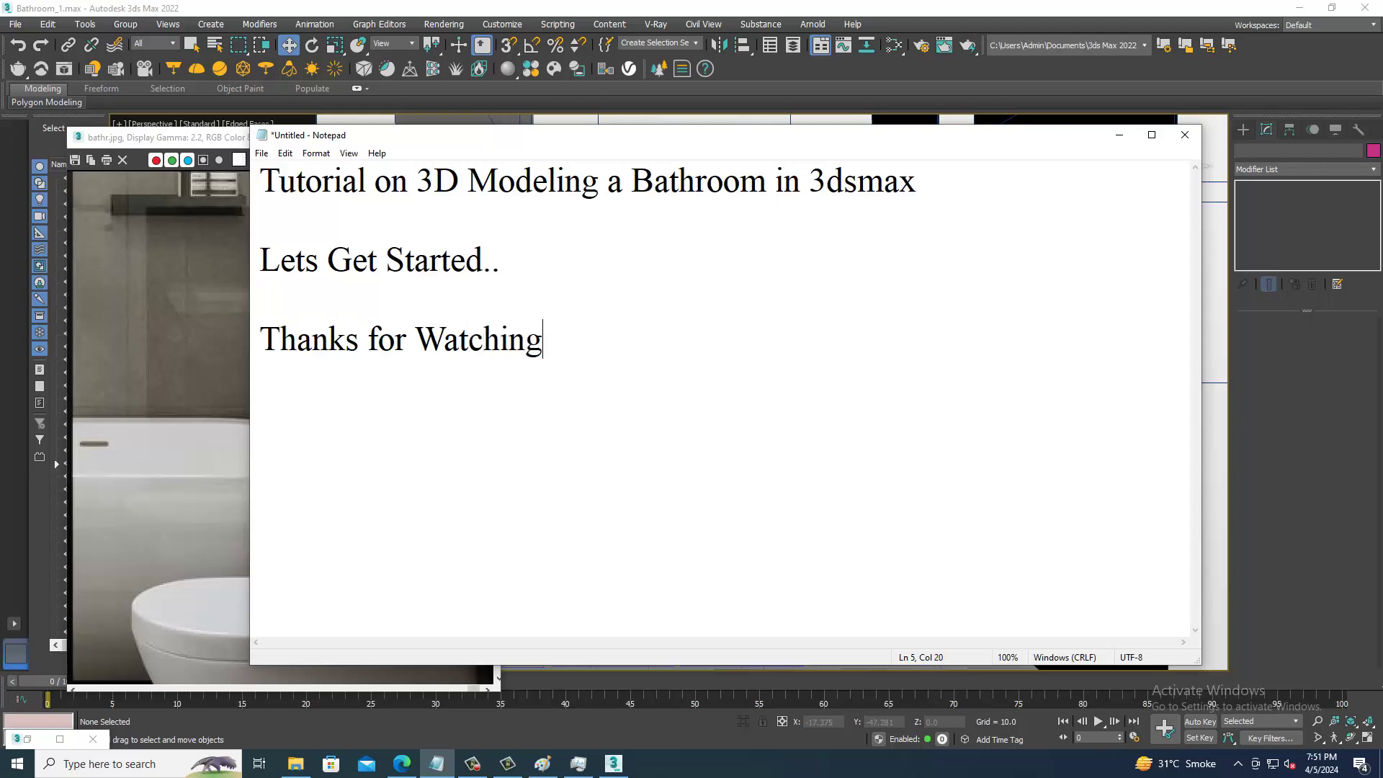
pyautogui.write('...')
pyautogui.click(1121, 136)
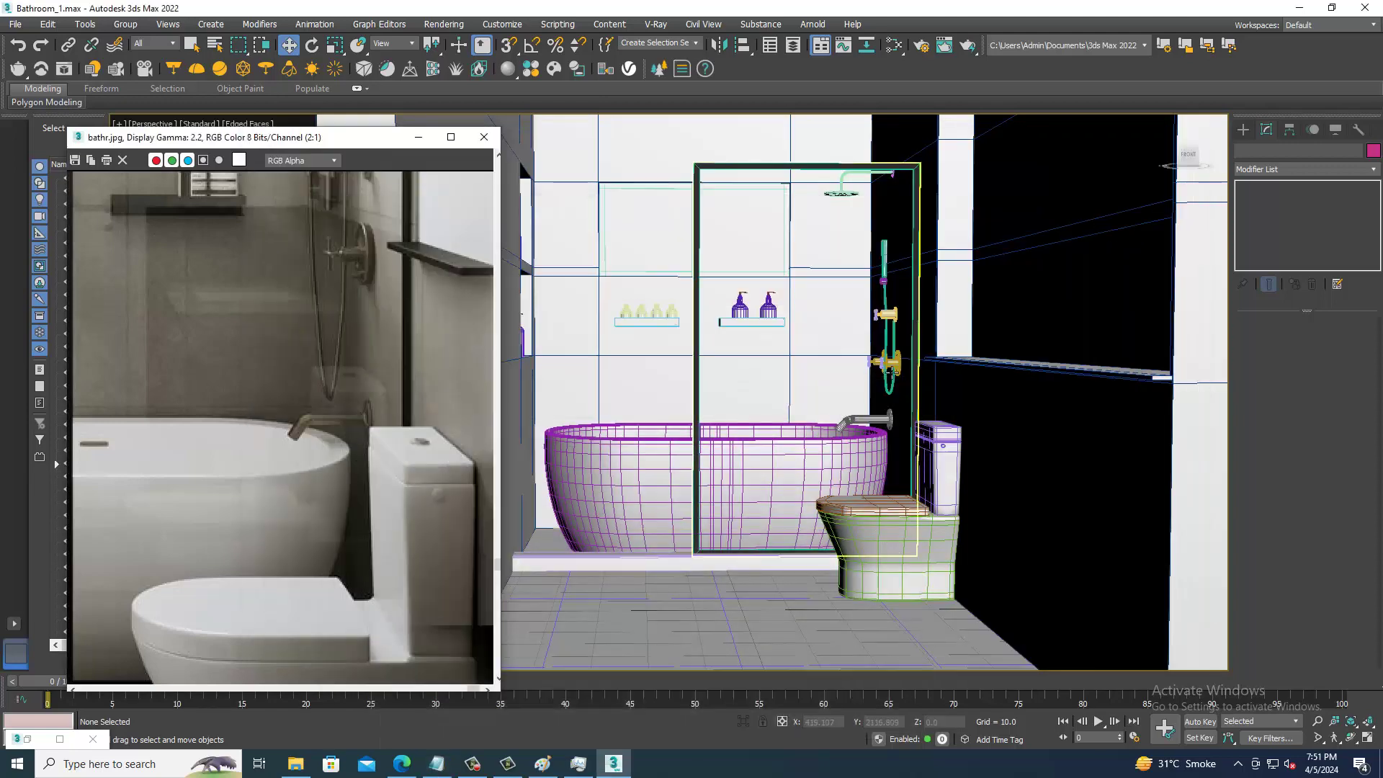